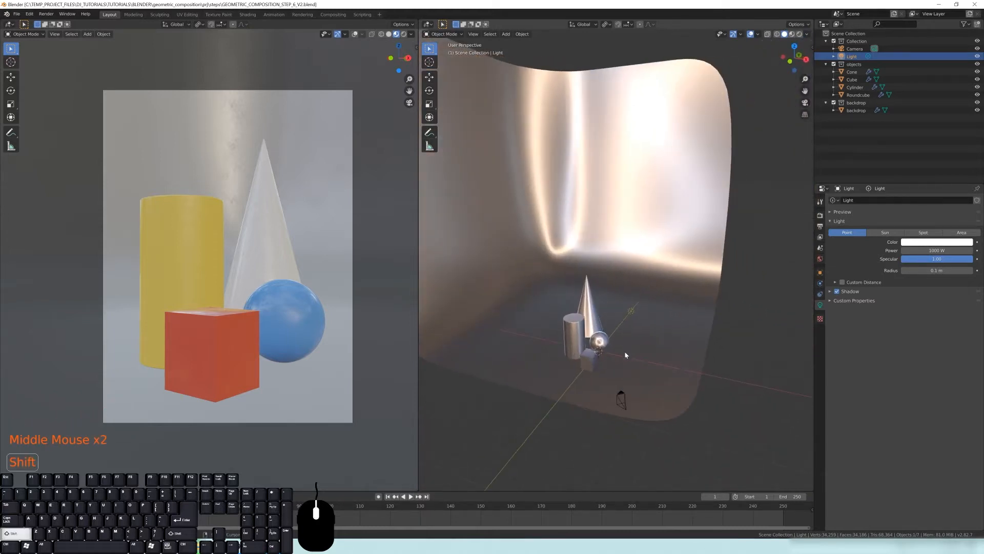
Orbit around the scene and switch the right viewport to look through the scene camera
scroll(628, 345, "up", 3)
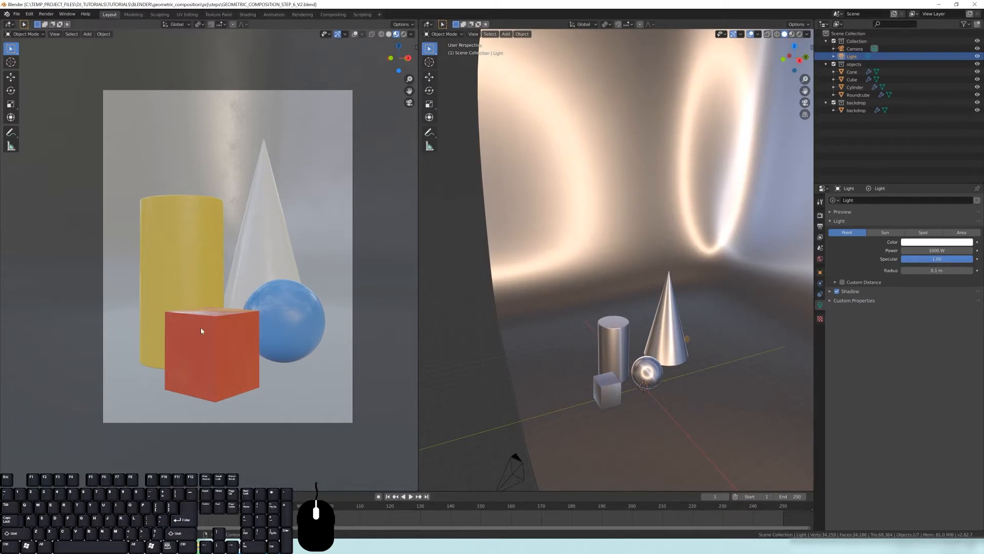
middle_click_drag(201, 327, 205, 327)
middle_click_drag(138, 386, 168, 353, "shift")
scroll(112, 366, "up", 2)
middle_click_drag(230, 328, 198, 310)
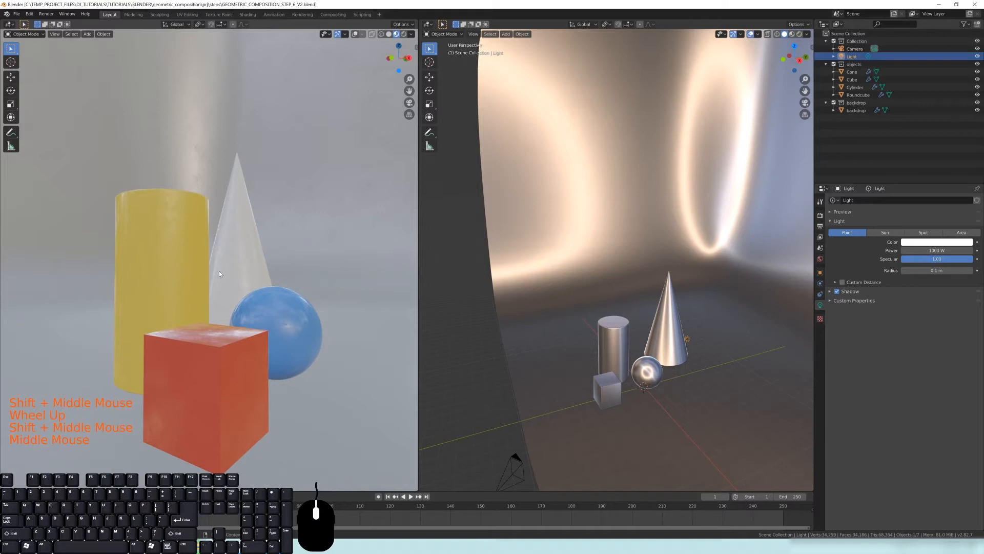
middle_click_drag(662, 228, 611, 291)
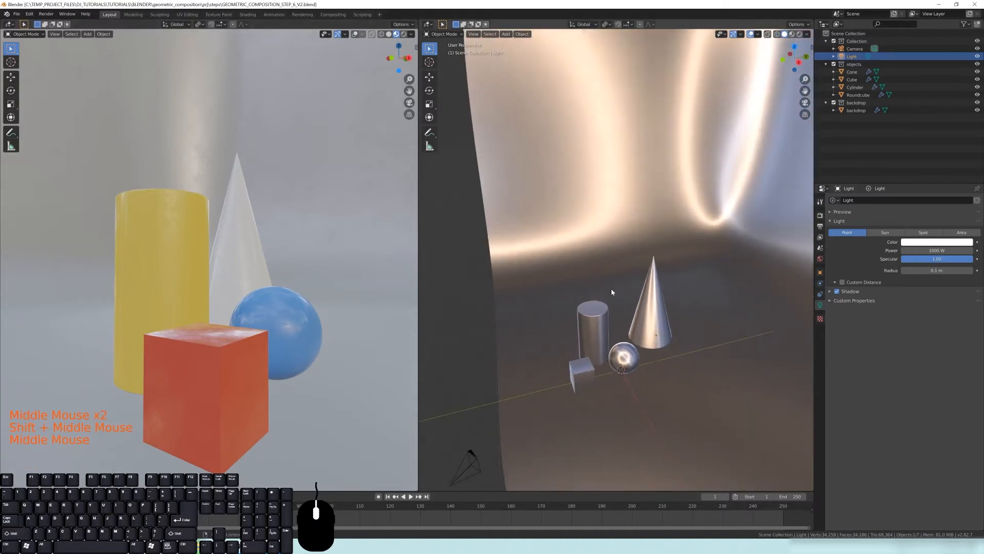
key("KP_0")
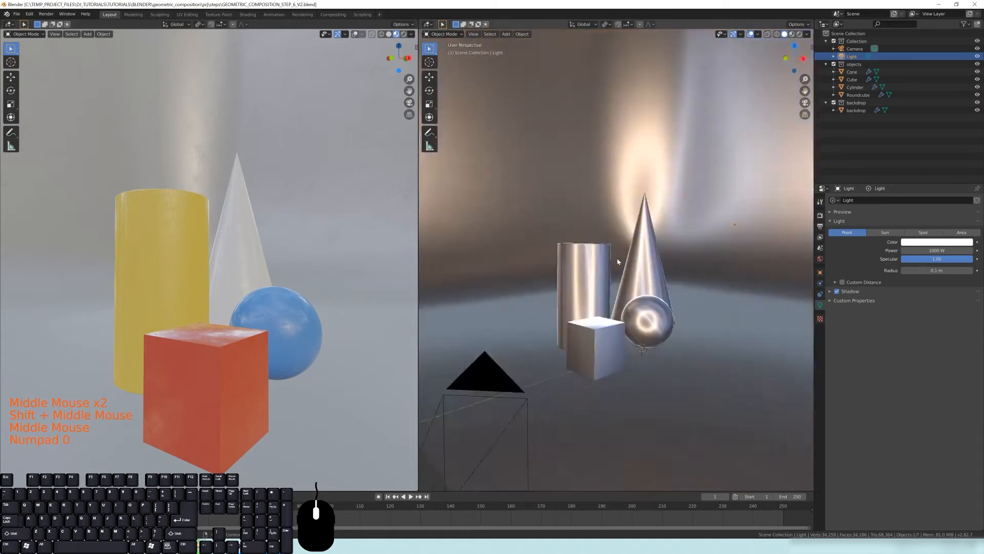
Preview the right camera viewport in Rendered shading, then switch it to Material Preview shading
key("z")
left_click(614, 194)
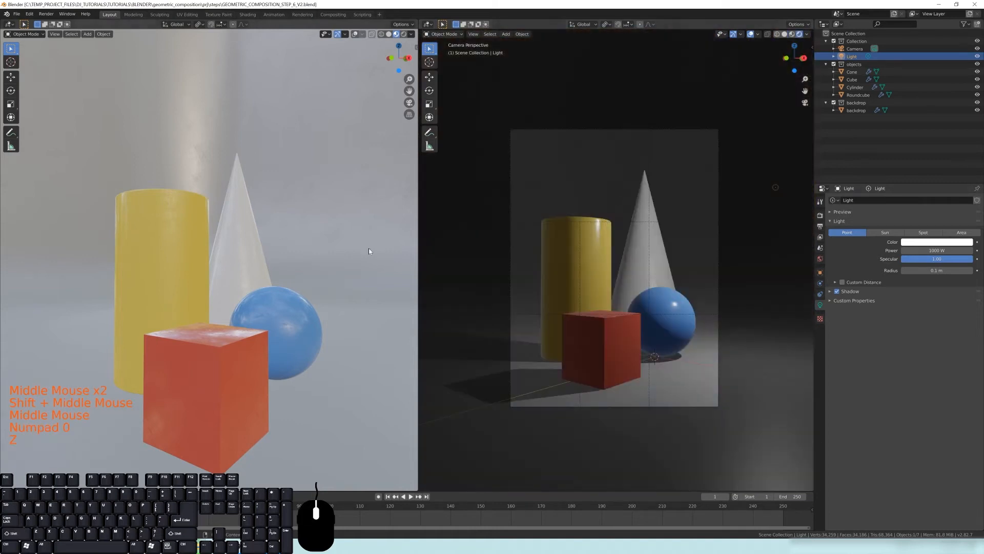
key("z")
left_click(616, 290)
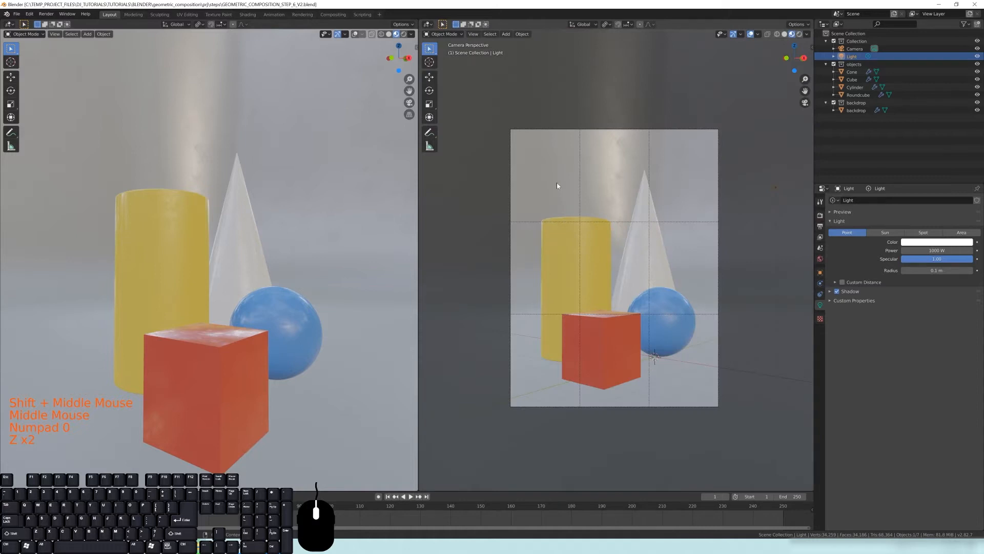
Switch the left viewport to Solid shading and frame the backdrop and objects
key("z")
left_click(235, 245)
scroll(219, 257, "down", 5)
middle_click_drag(219, 257, 230, 235)
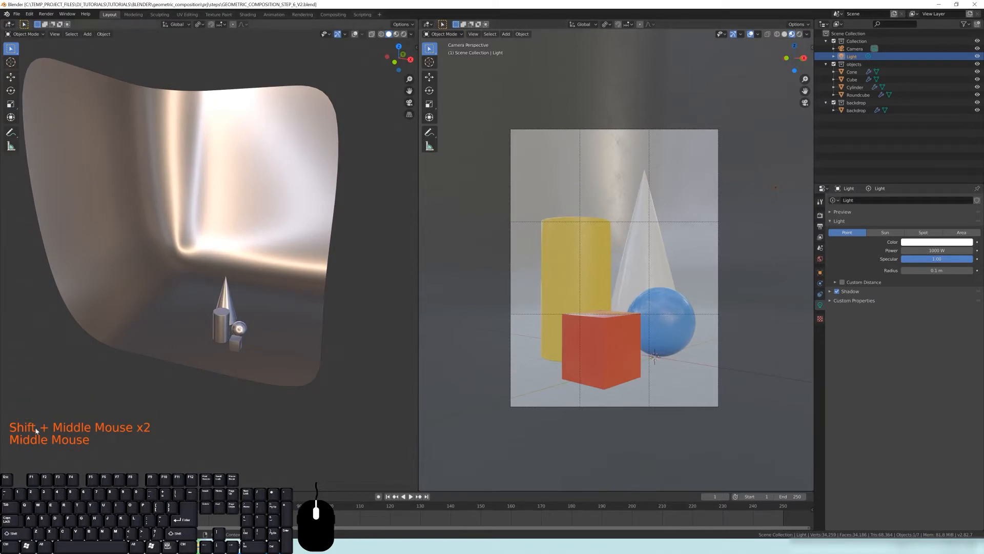
middle_click_drag(207, 294, 200, 302, "shift")
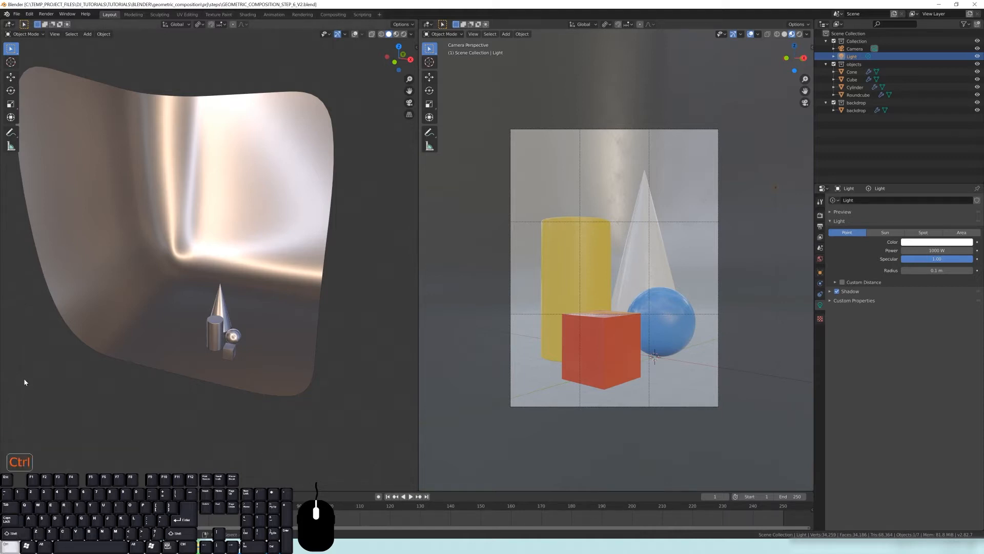
middle_click(42, 365)
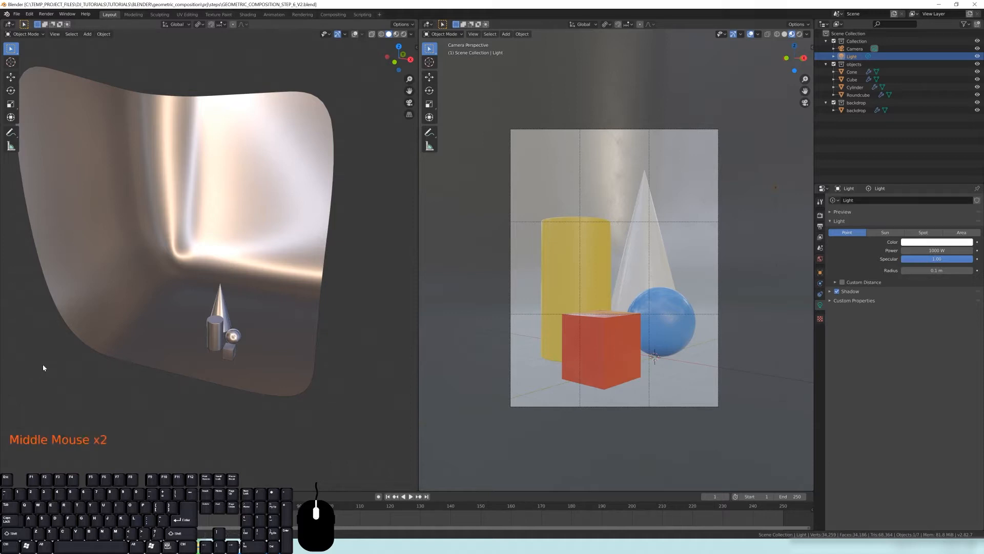
middle_click(42, 365)
right_click(42, 365)
middle_click_drag(208, 313, 226, 315)
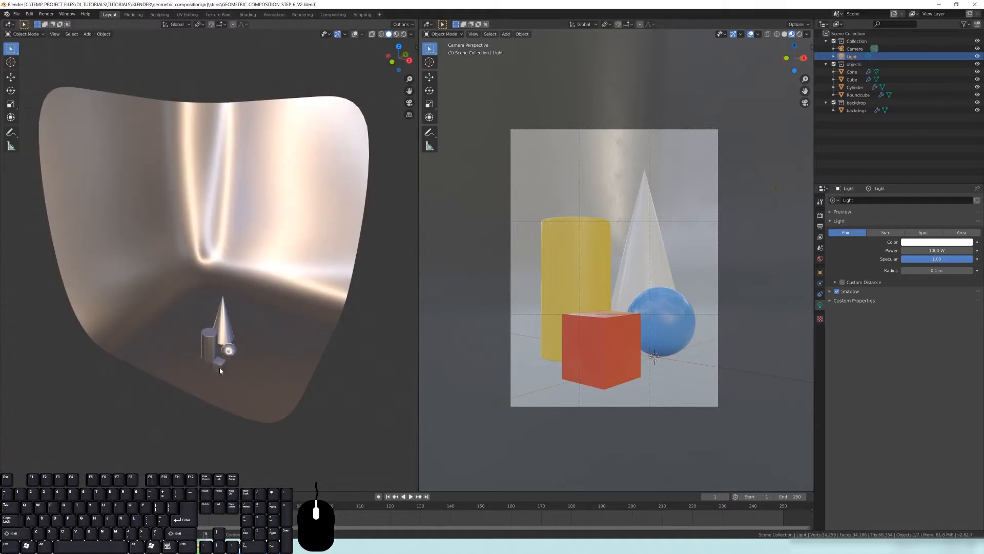
middle_click_drag(219, 367, 270, 334)
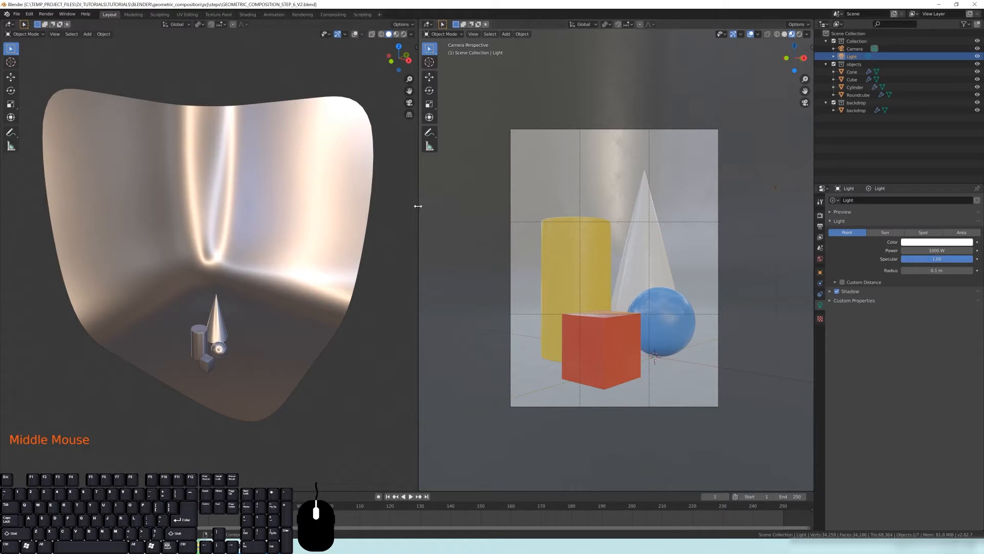
Widen the left viewport and hide the overlays and composition guides in the right camera viewport
left_click_drag(419, 209, 510, 222)
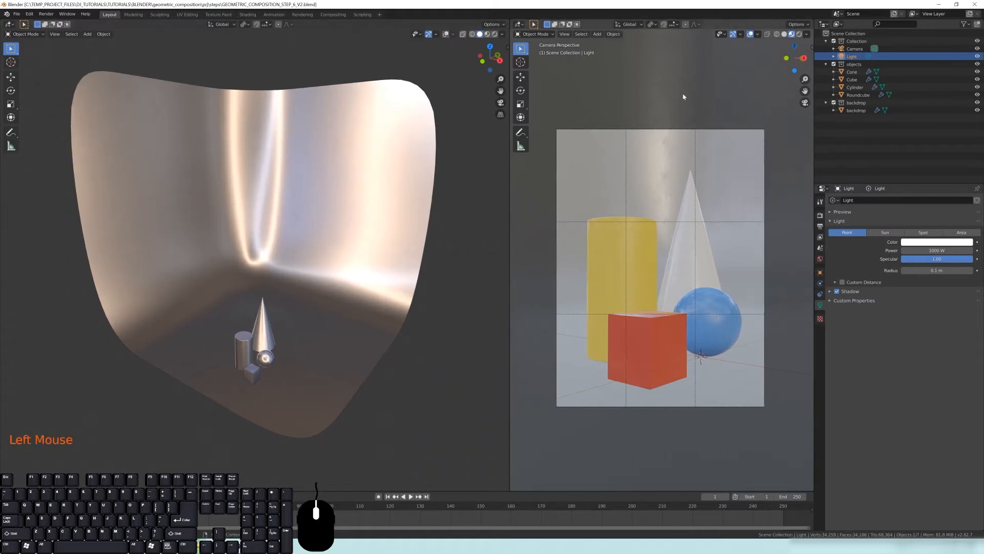
left_click(752, 35)
left_click(752, 35)
left_click(751, 35)
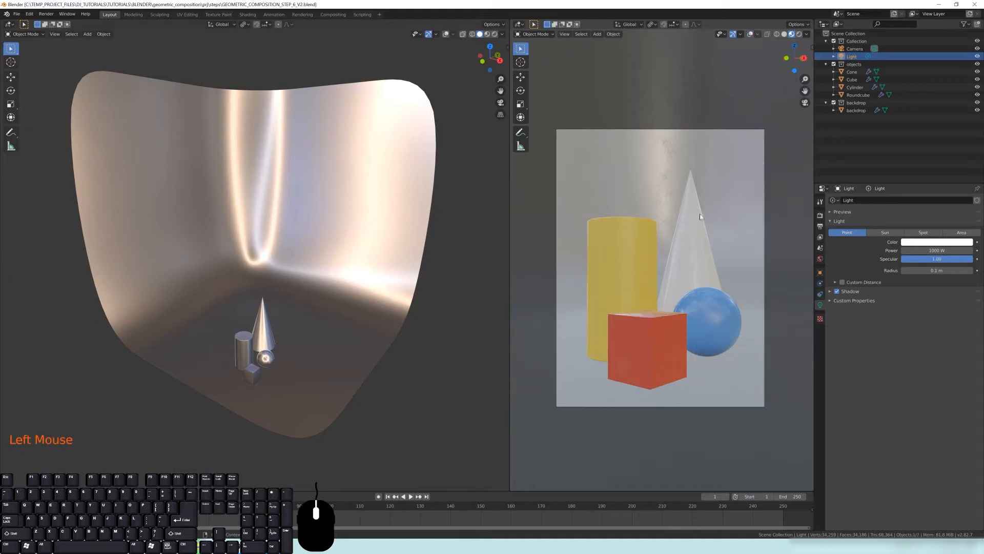
scroll(712, 260, "up", 2)
middle_click_drag(712, 260, 701, 241, "shift")
scroll(700, 241, "down", 3)
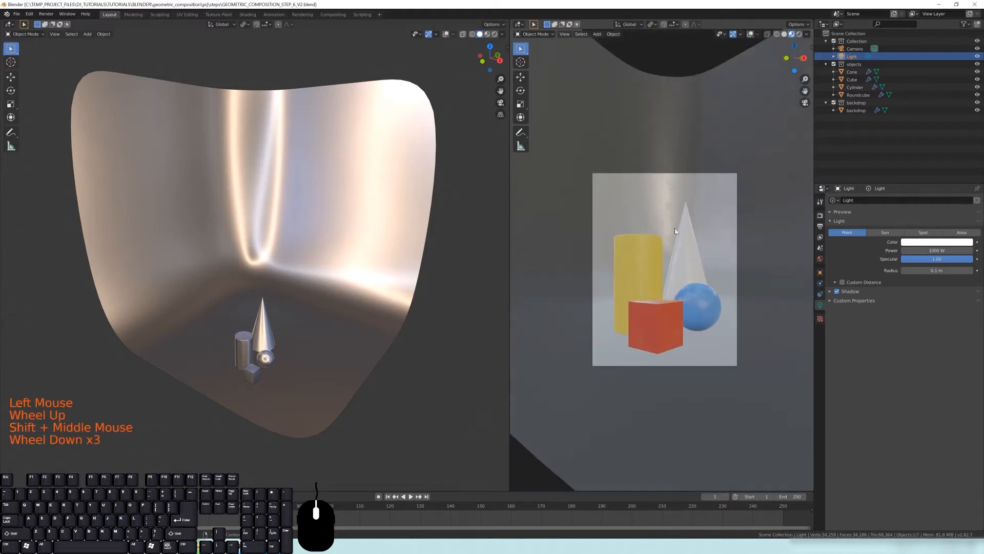
scroll(680, 243, "up", 3)
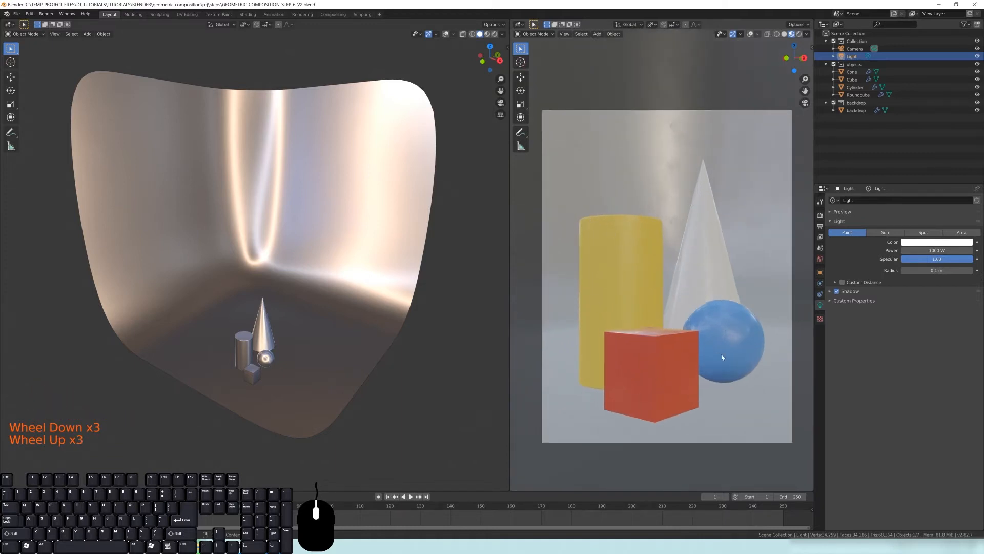
Turn the overlays back on in the left viewport
middle_click_drag(378, 168, 420, 49)
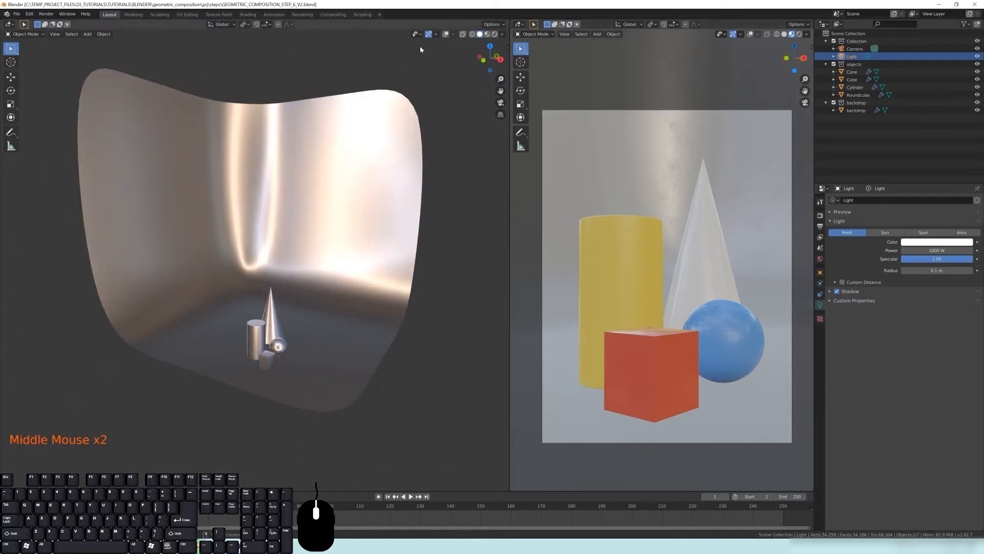
left_click(445, 34)
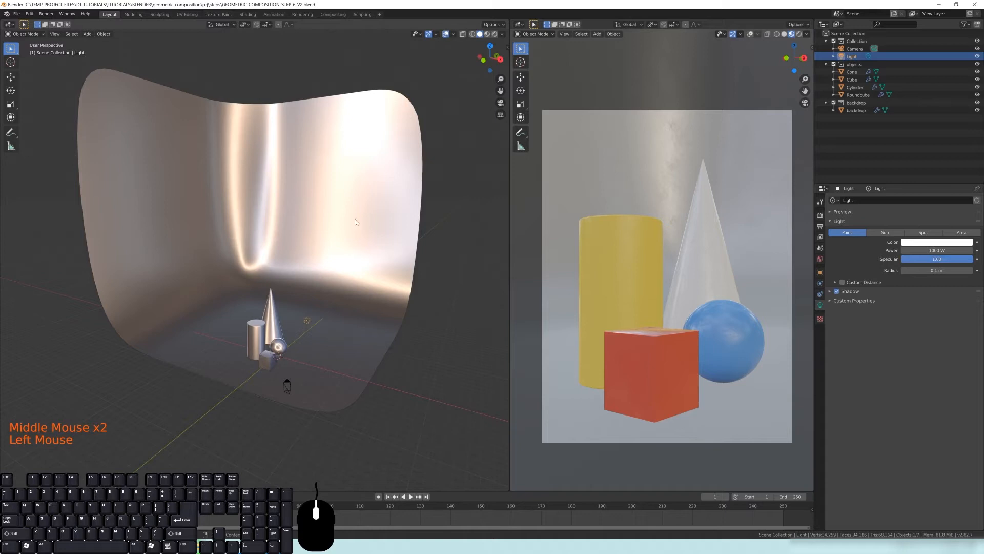
left_click(445, 34)
left_click(445, 35)
Switch the right camera viewport to Rendered shading
middle_click_drag(283, 339, 263, 329)
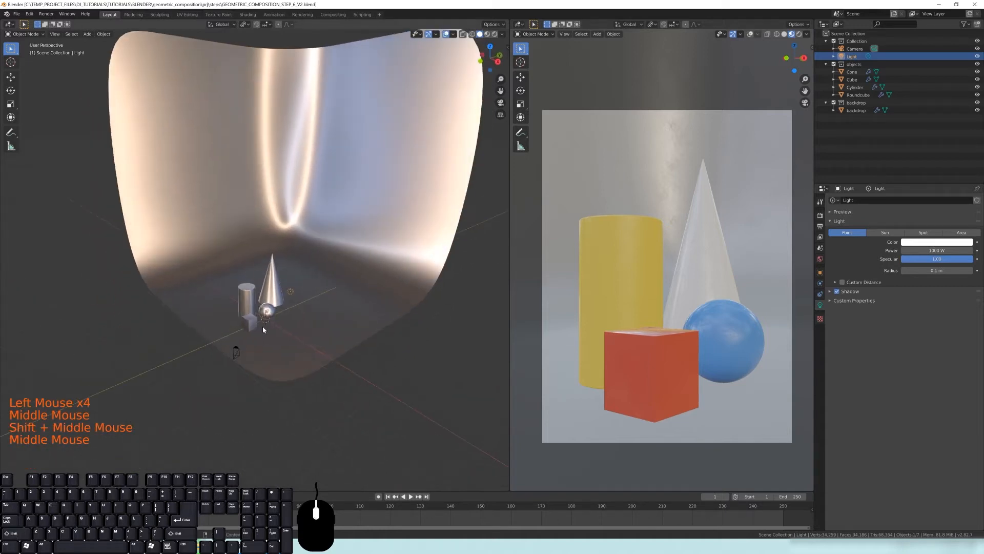
scroll(287, 318, "up", 2)
middle_click_drag(258, 315, 350, 322)
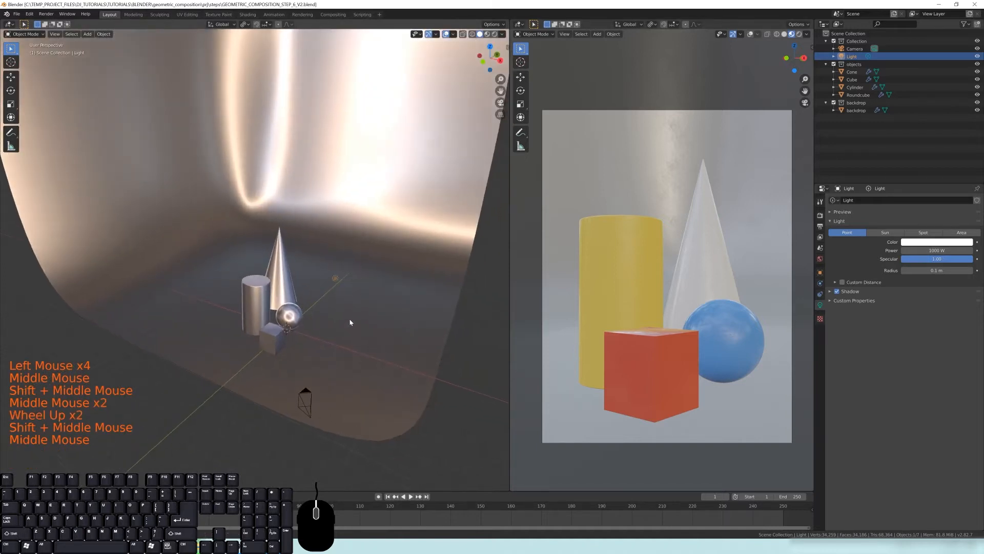
key("z")
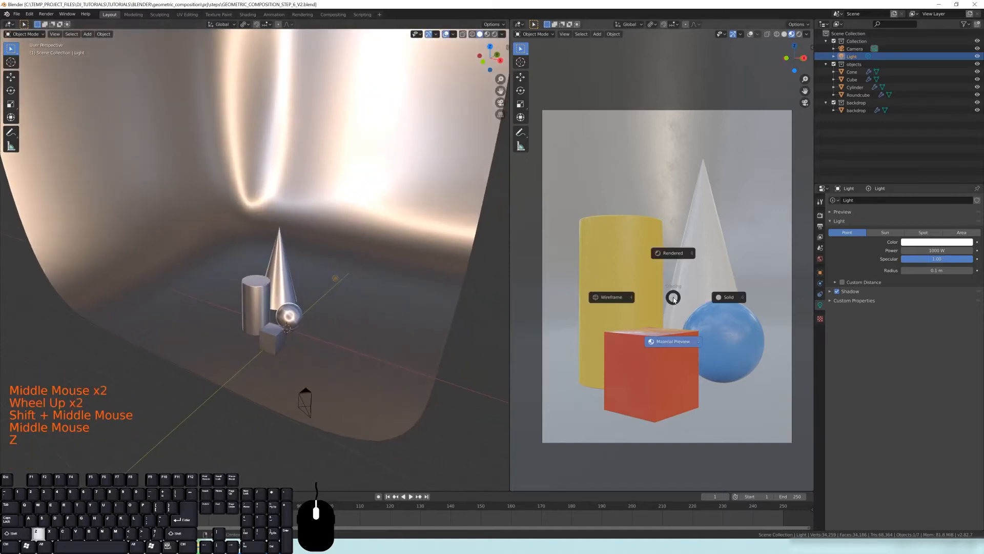
left_click(672, 253)
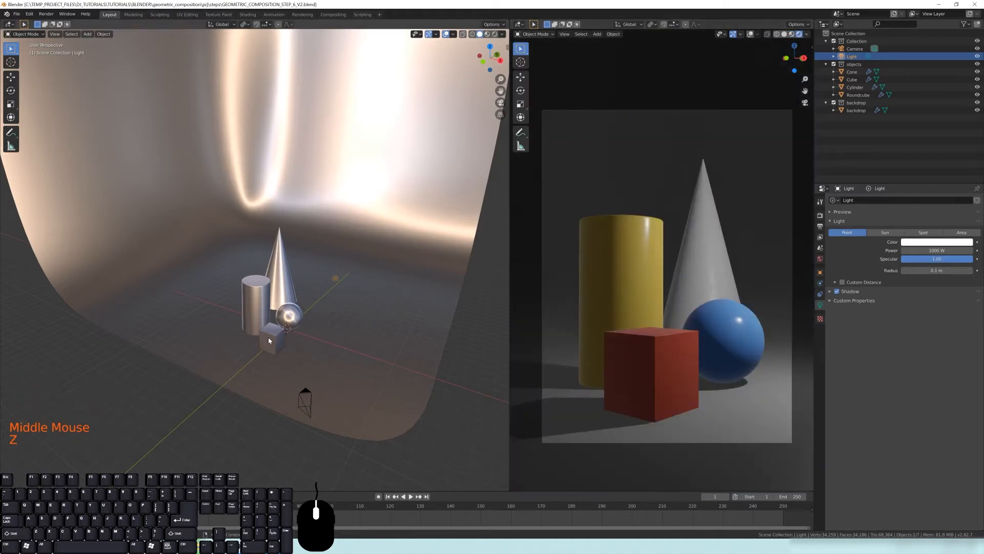
Orbit in close to the objects and select the point light in the left viewport
scroll(264, 335, "up", 3)
middle_click_drag(265, 335, 236, 320)
scroll(234, 328, "down", 2)
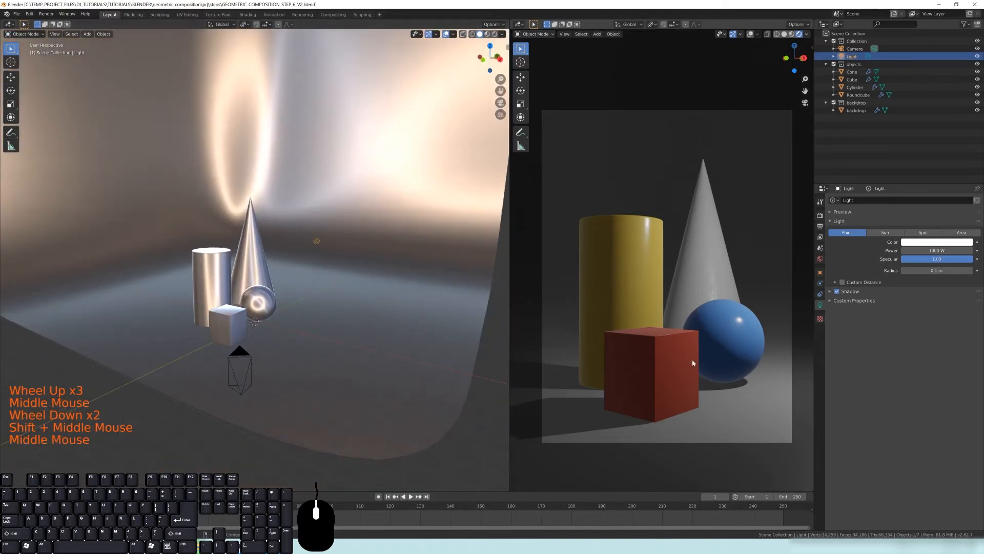
middle_click_drag(237, 276, 287, 280)
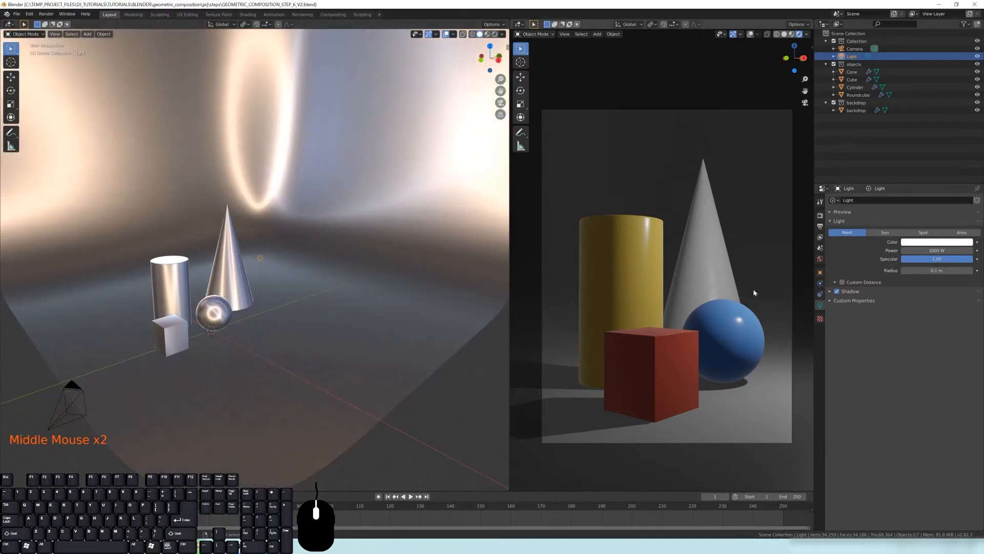
middle_click_drag(426, 371, 314, 323)
middle_click_drag(382, 367, 369, 356, "shift")
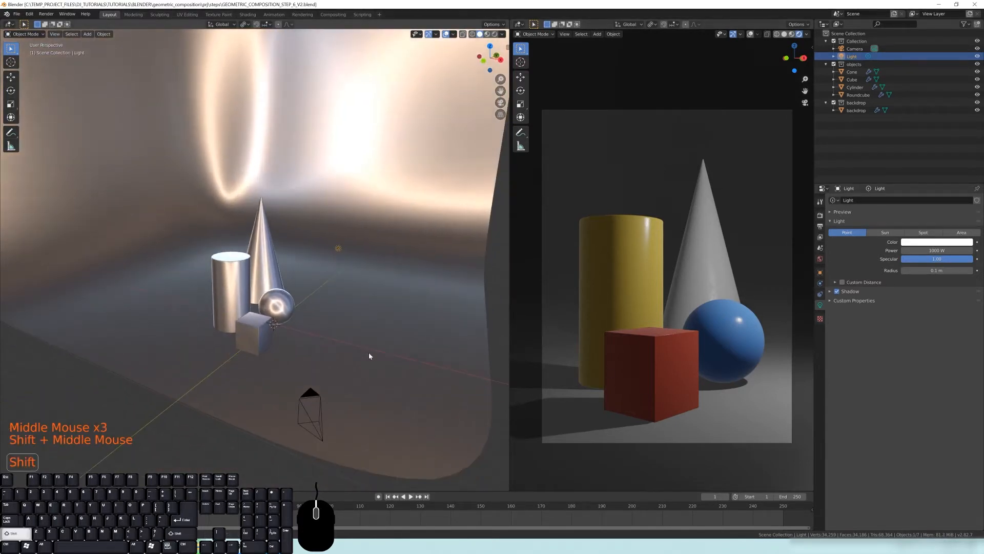
middle_click_drag(323, 295, 306, 253)
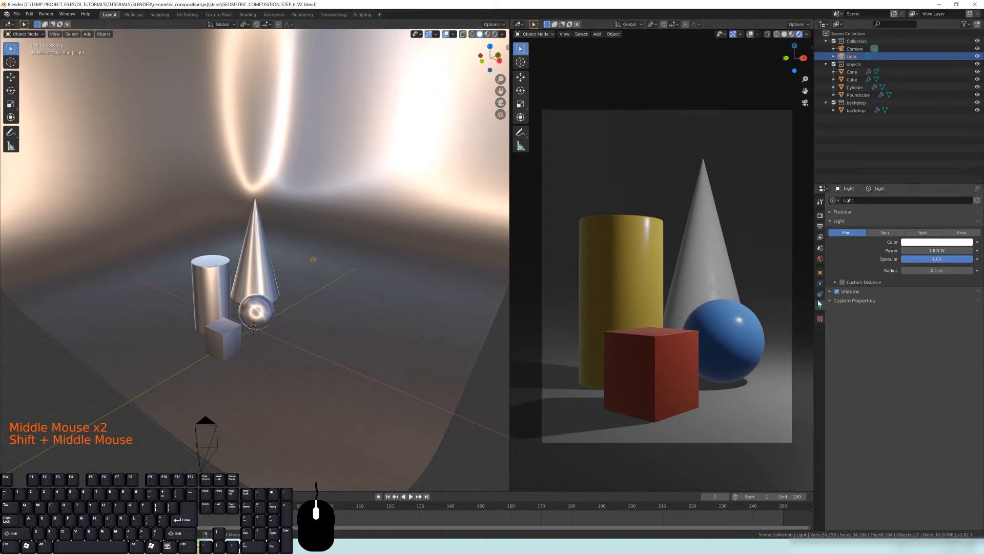
middle_click_drag(240, 315, 336, 286, "shift")
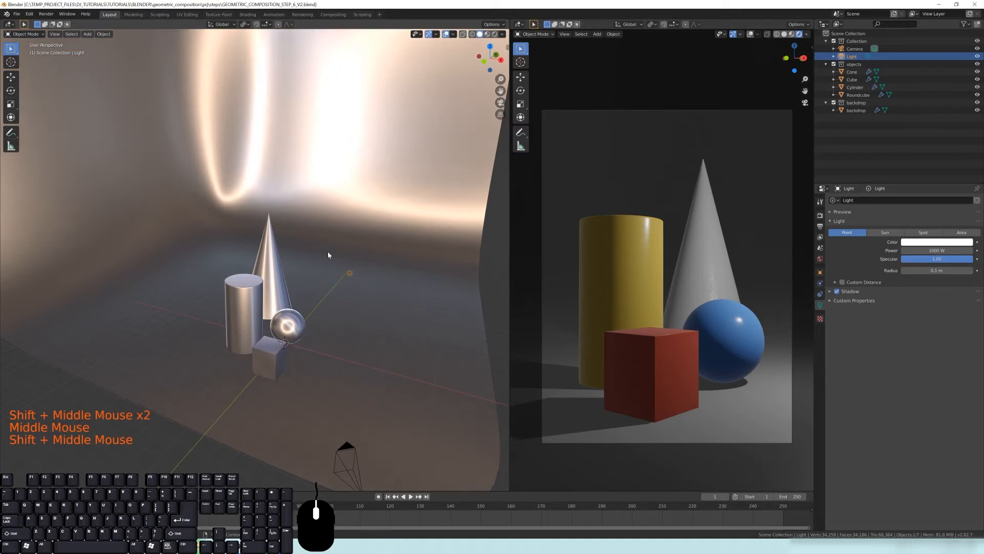
middle_click_drag(373, 329, 368, 355, "shift")
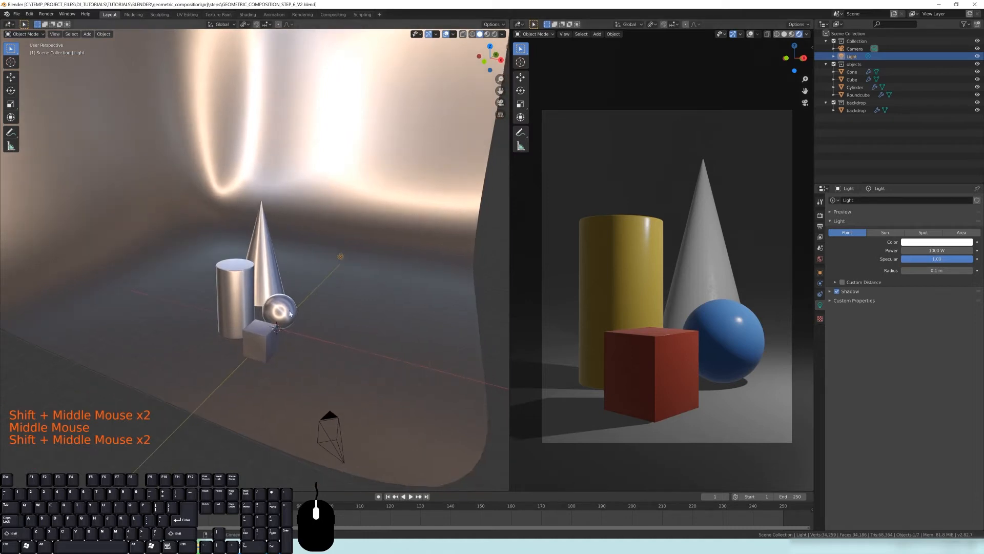
middle_click_drag(341, 256, 301, 268)
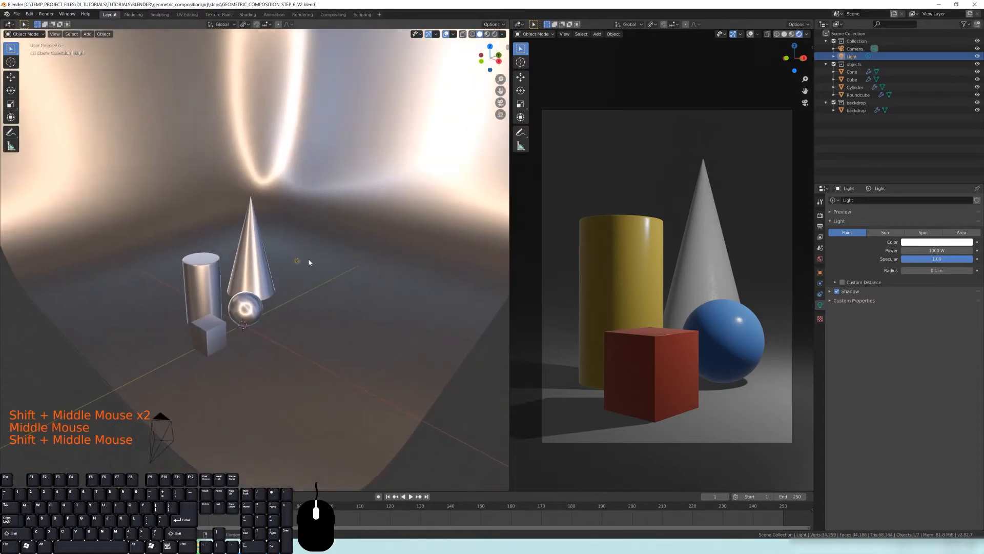
left_click(297, 261)
left_click(298, 265)
middle_click_drag(298, 266, 407, 248)
scroll(342, 255, "up", 2)
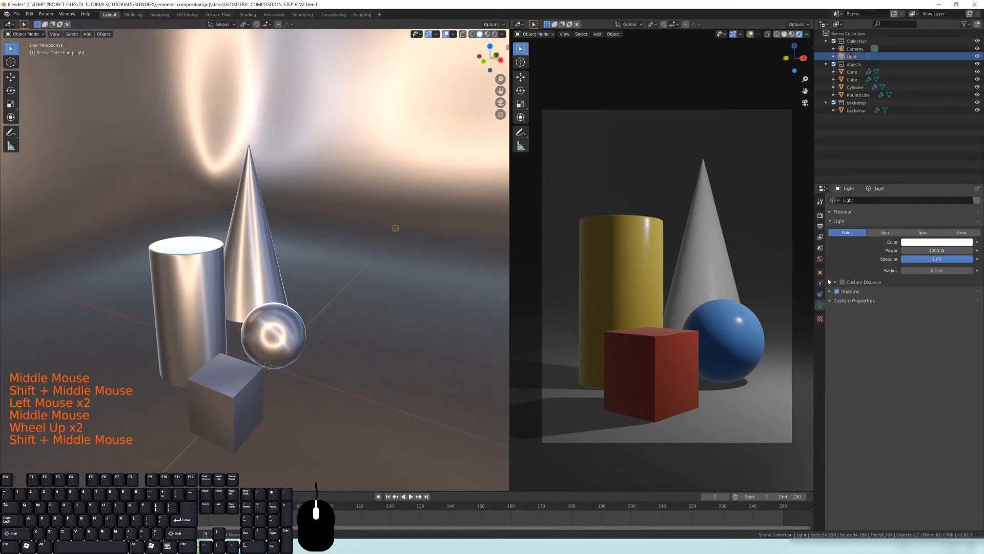
left_click(820, 306)
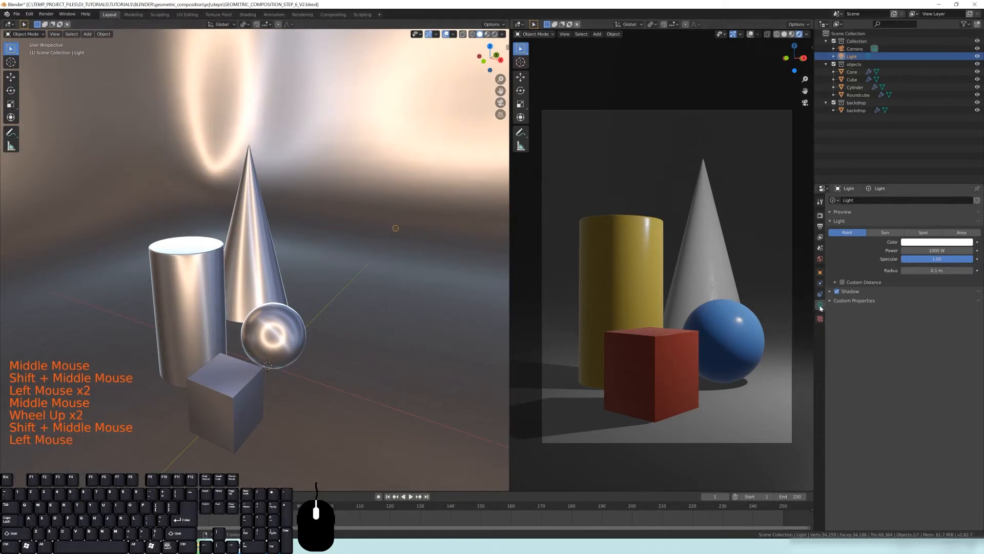
left_click(853, 223)
left_click(854, 223)
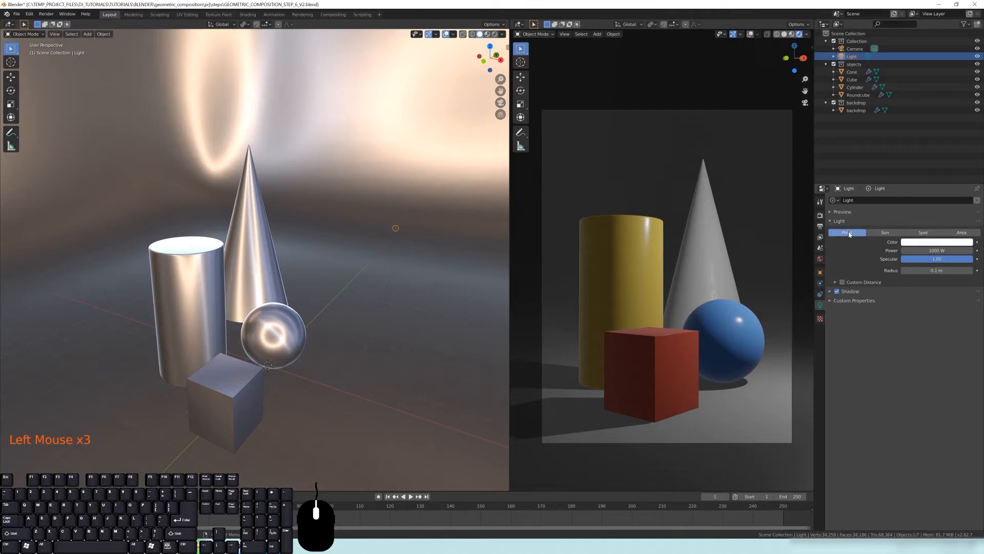
scroll(304, 312, "down", 3)
middle_click_drag(305, 312, 329, 268, "shift")
scroll(314, 323, "up", 2)
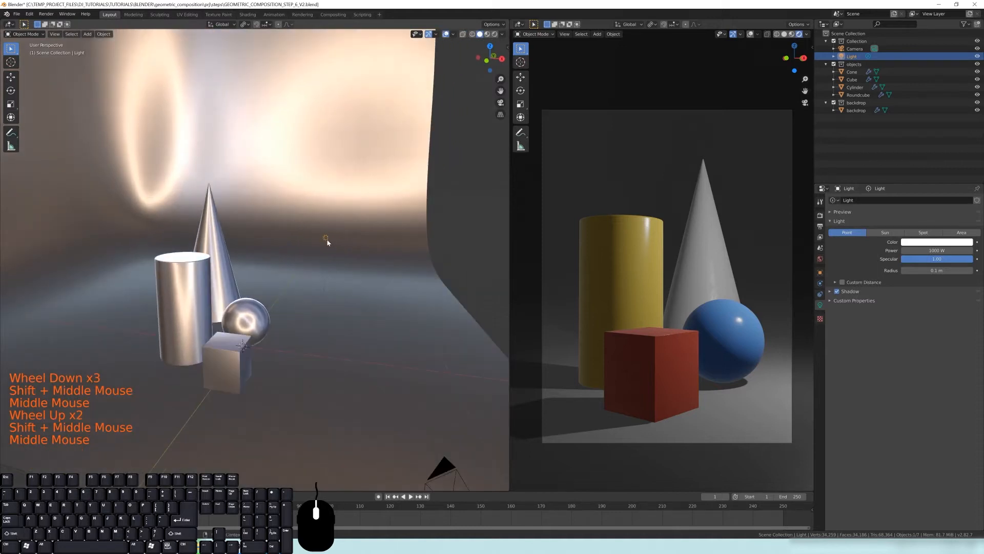
Try to move the point light to a new position
key("g")
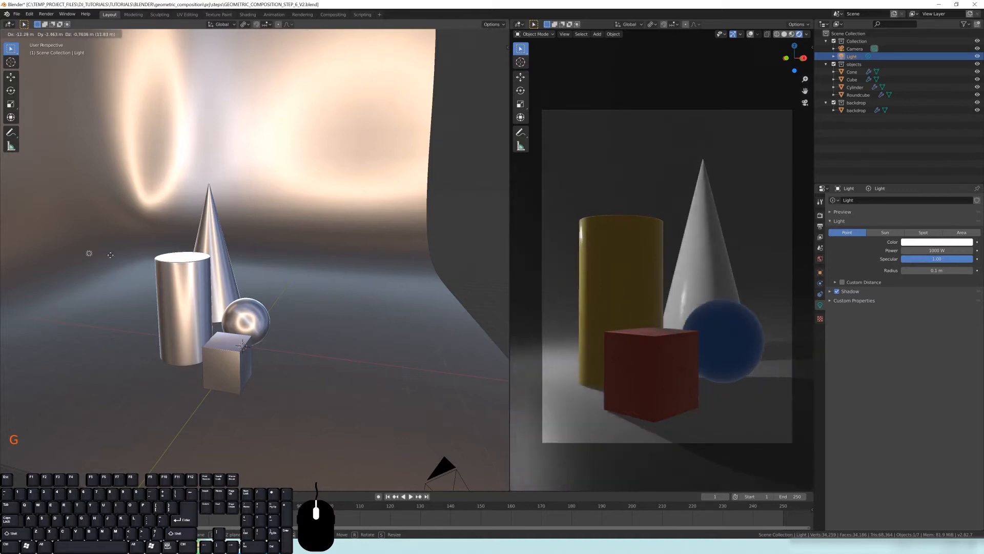
left_click(260, 246)
middle_click_drag(260, 246, 310, 268)
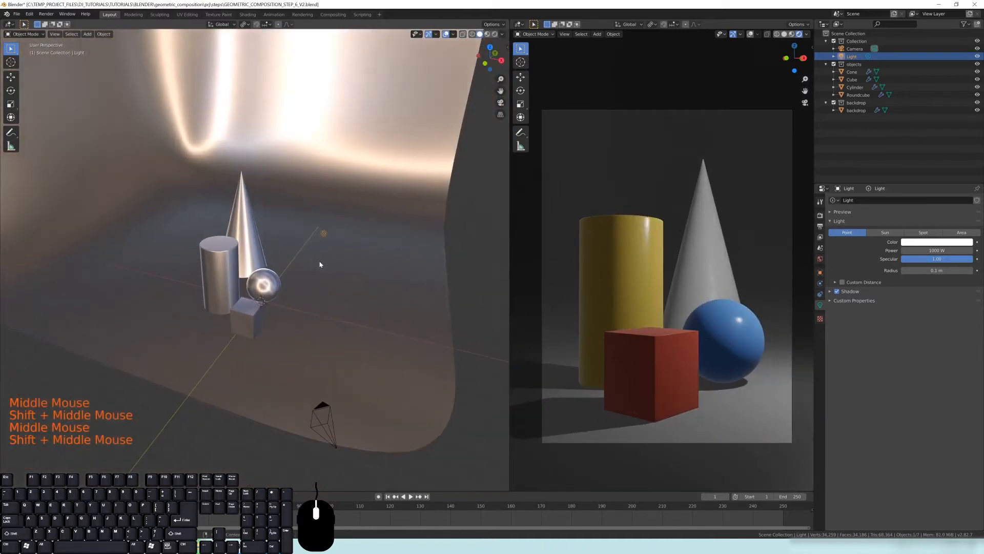
Try out blue and yellow-green tints for the point light's color on the color wheel
left_click(920, 242)
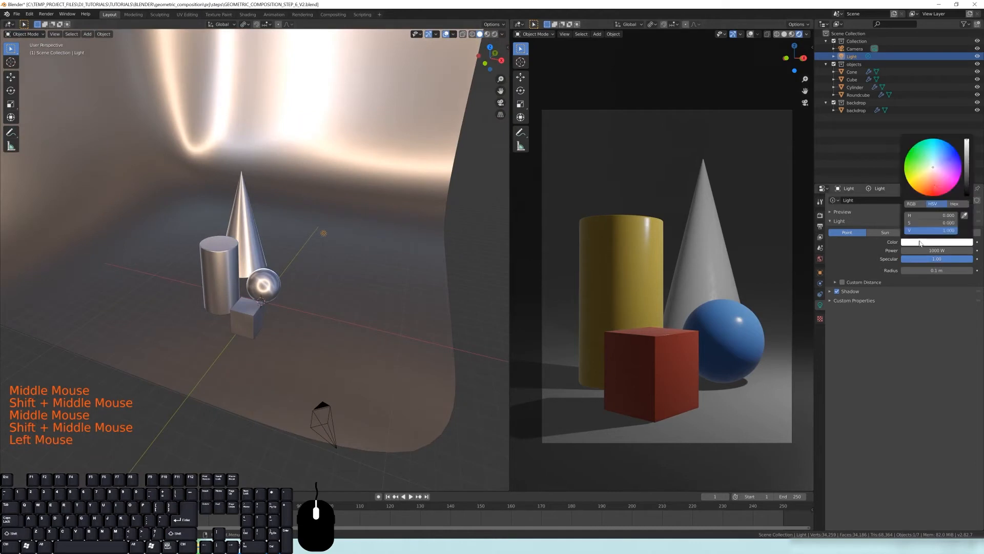
left_click(930, 178)
left_click(939, 156)
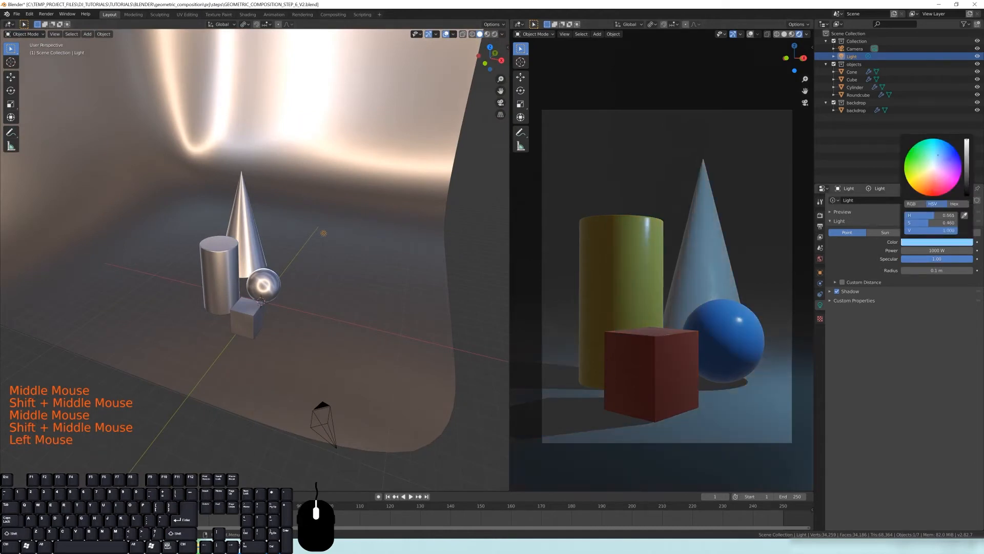
left_click(916, 244)
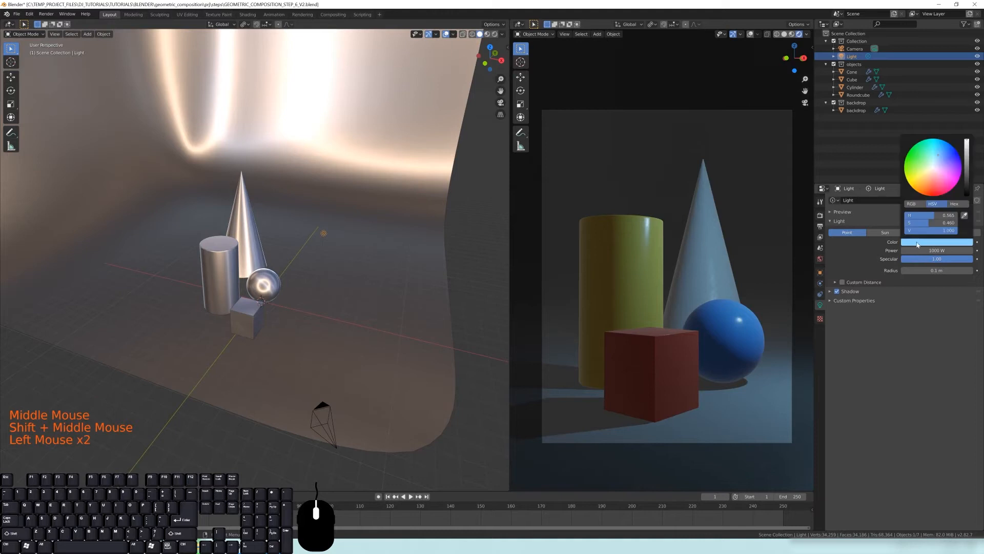
left_click(937, 146)
left_click(934, 164)
left_click(906, 171)
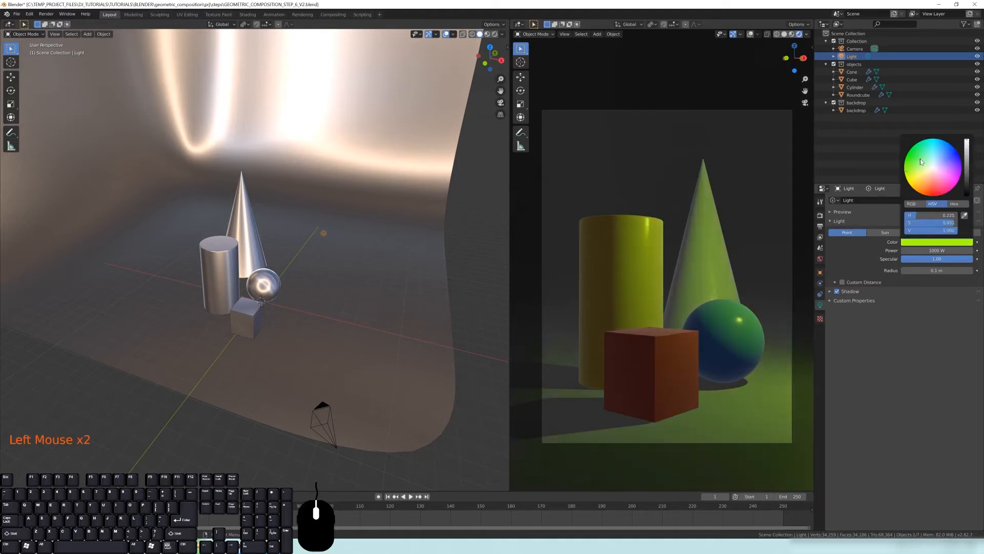
left_click(933, 165)
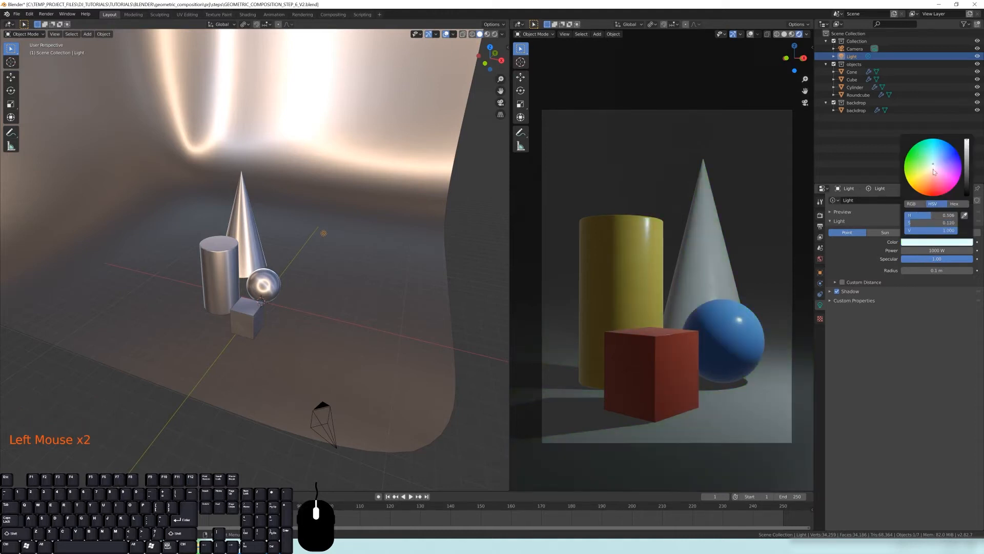
Set the point light's color back to pure white by entering its HSV values
left_click(933, 168)
left_click(911, 204)
left_click(909, 215)
key("Tab")
type("1")
key("Tab")
type("1")
key("Return")
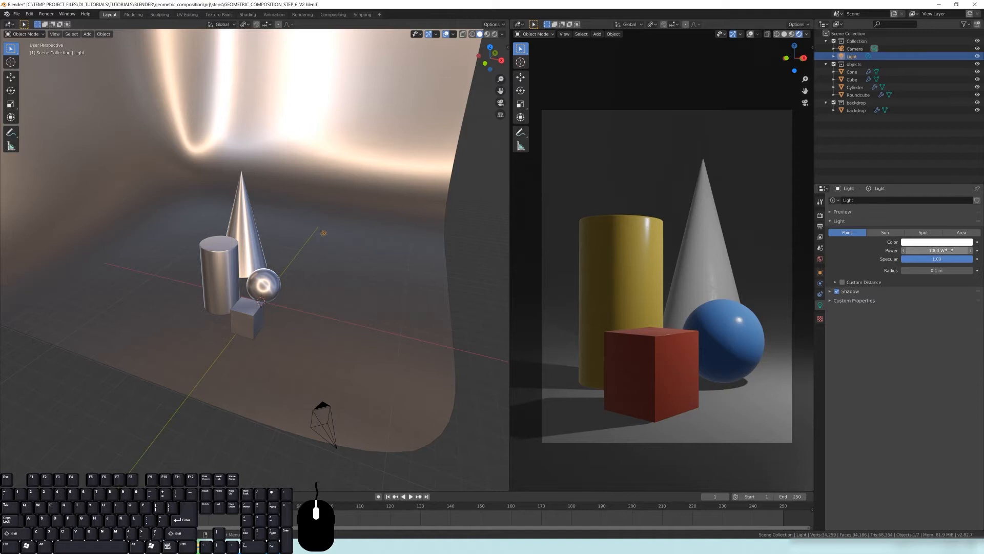
Set the point light's power to 500 W
left_click(930, 251)
left_click_drag(931, 250, 971, 250)
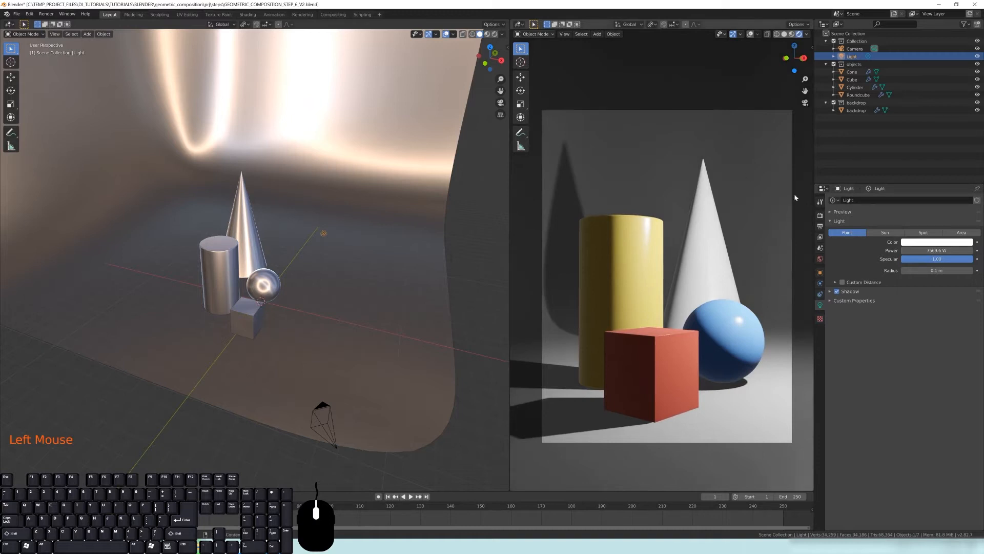
double_click(937, 250)
type("500")
key("Return")
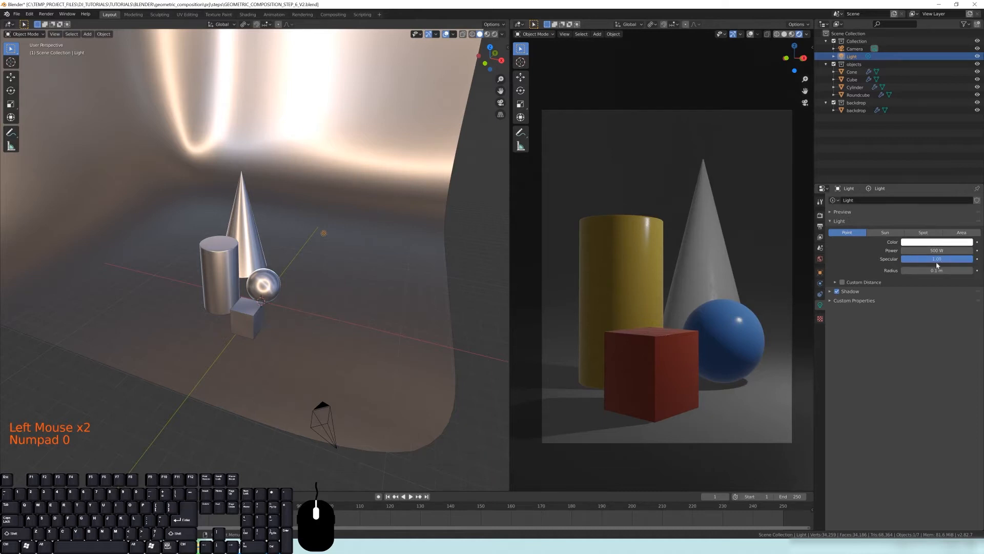
Zoom in on the sphere in the camera viewport and set the light's power to 1500 W
mouse_move(954, 262)
left_mouse_down()
mouse_move(898, 262)
mouse_move(973, 260)
left_mouse_up()
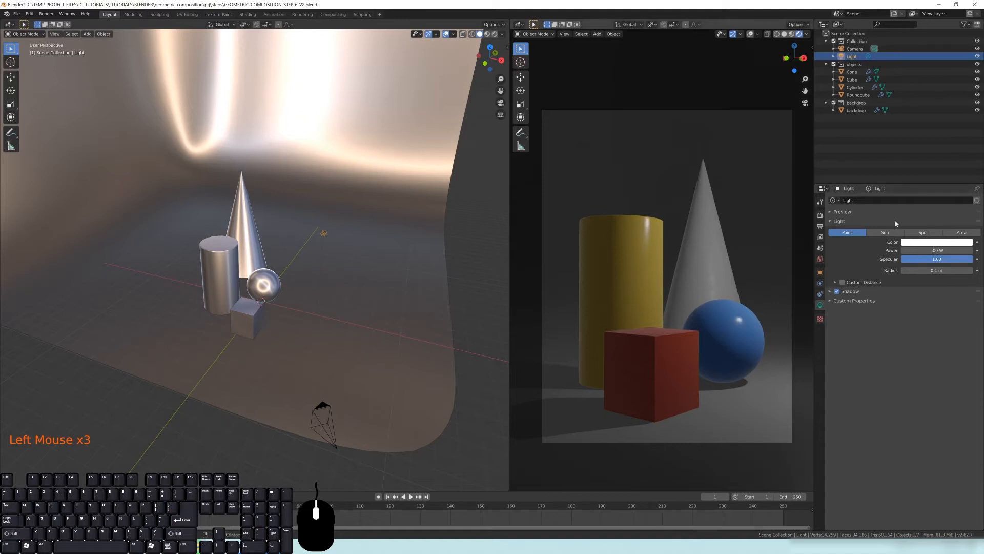
middle_click_drag(292, 305, 333, 290)
scroll(388, 298, "up", 2)
scroll(681, 349, "up", 5)
middle_click_drag(681, 349, 635, 256, "shift")
scroll(635, 256, "up", 2)
middle_click_drag(682, 279, 664, 297, "shift")
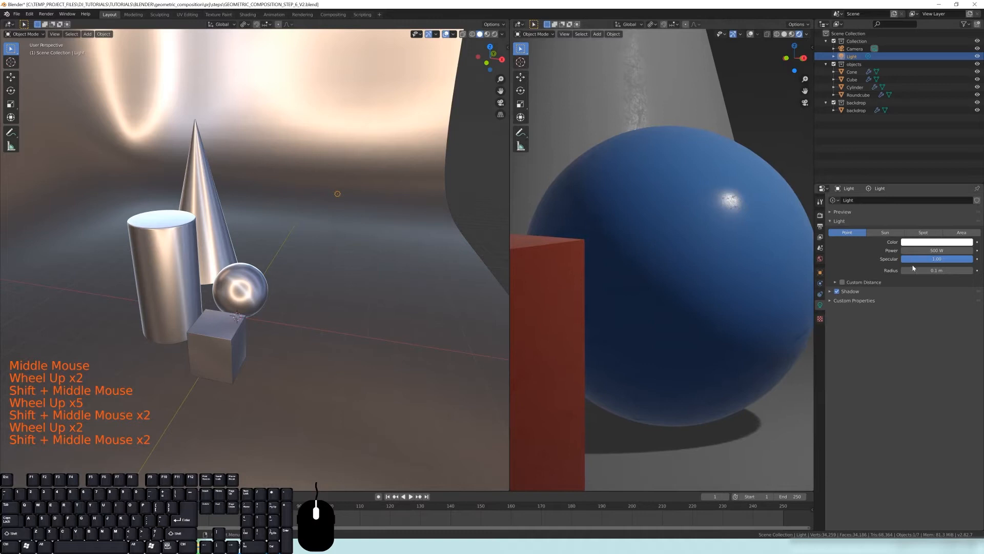
left_click(934, 250)
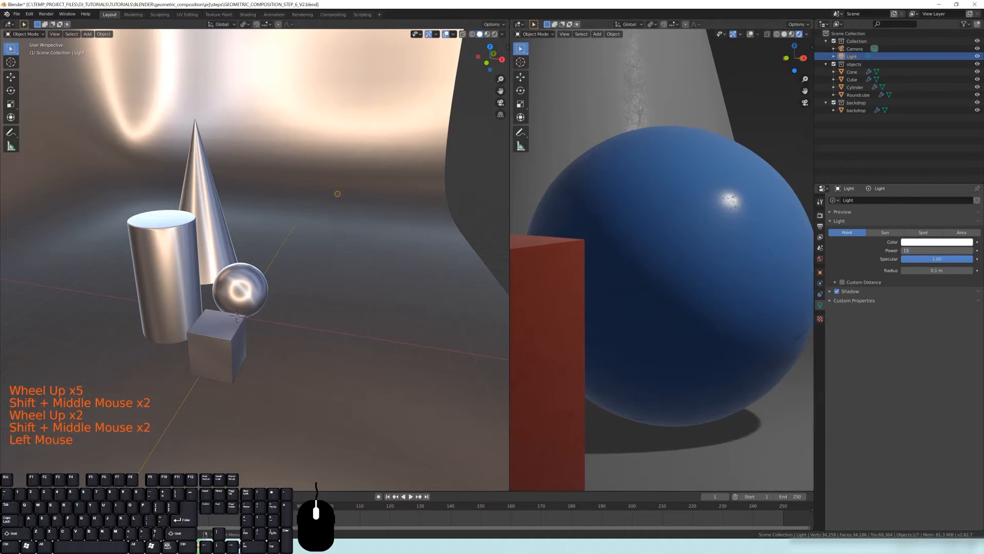
type("1500")
key("Return")
Pan and zoom around the camera viewport to examine the shadows and highlights on the objects
middle_click_drag(611, 281, 670, 191, "shift")
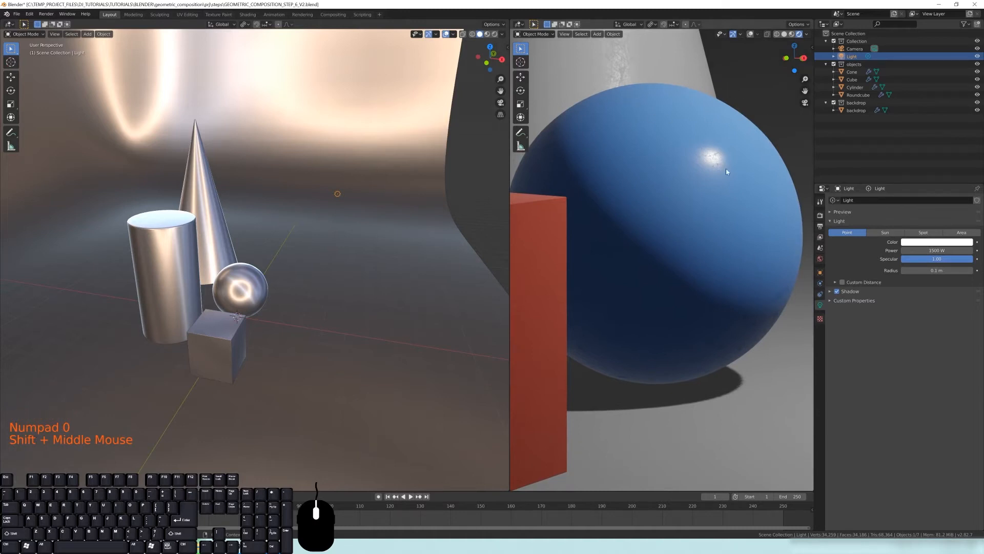
middle_click_drag(663, 193, 589, 99, "shift")
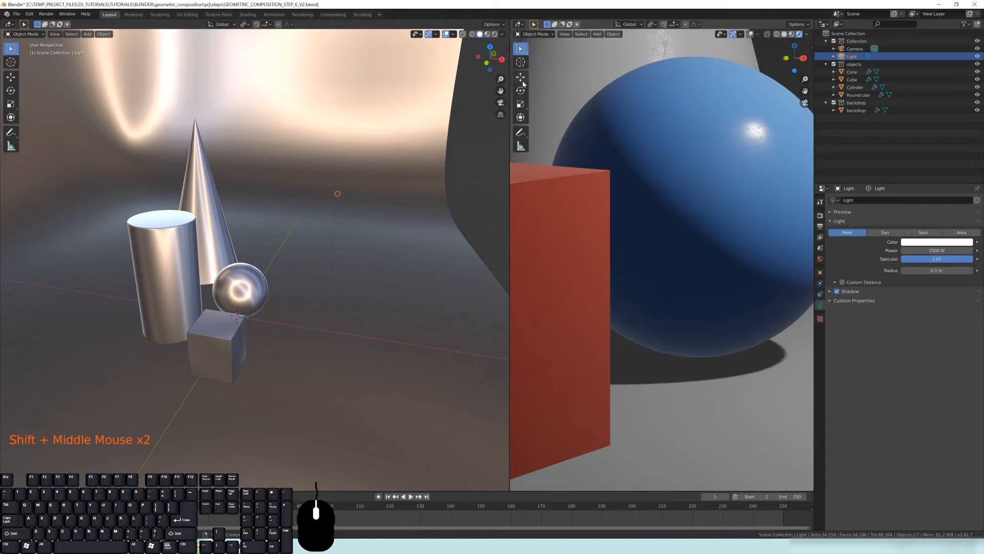
middle_click_drag(623, 341, 648, 273, "shift")
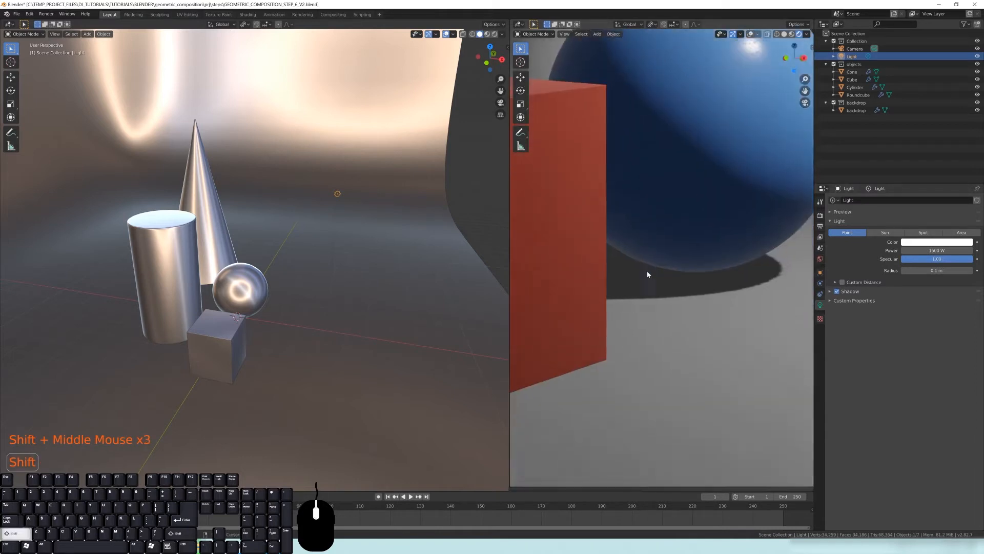
scroll(620, 253, "up", 2)
scroll(621, 253, "down", 1)
scroll(621, 253, "up", 1)
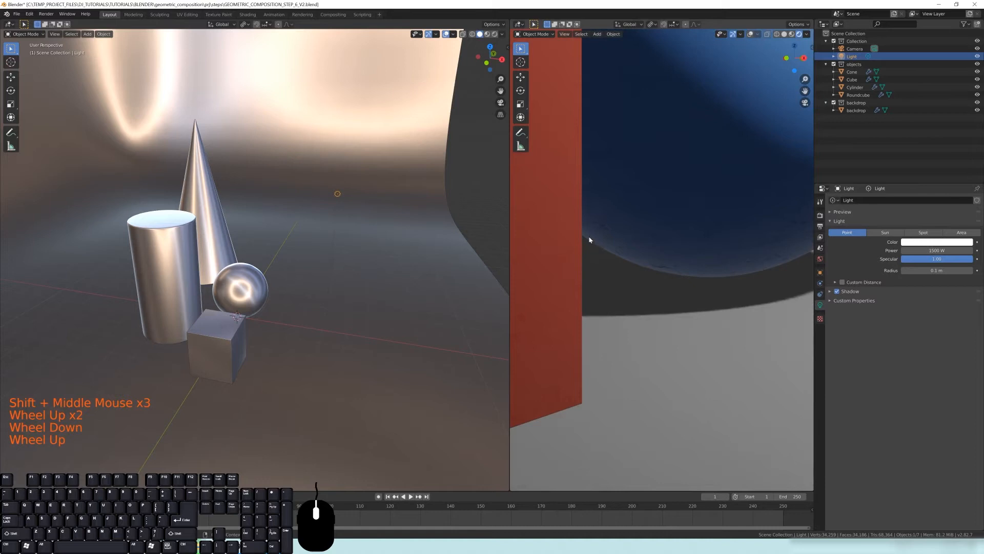
scroll(675, 291, "up", 5)
middle_click_drag(675, 291, 546, 222, "shift")
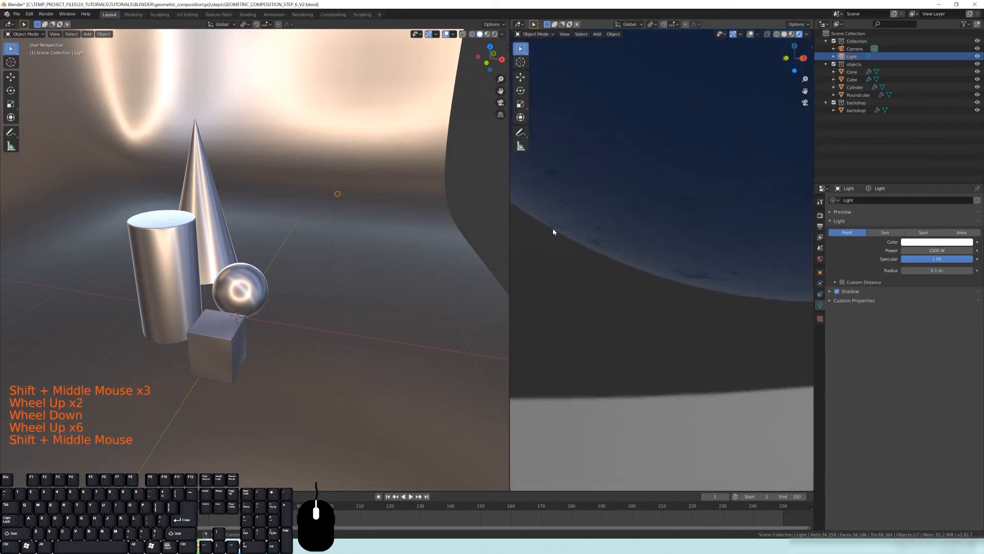
scroll(677, 279, "down", 7)
scroll(675, 288, "down", 2)
middle_click_drag(675, 287, 680, 242, "shift")
scroll(687, 261, "up", 1)
middle_click_drag(694, 281, 716, 272, "shift")
scroll(716, 272, "up", 1)
scroll(733, 234, "down", 1)
scroll(752, 195, "up", 1)
scroll(616, 240, "down", 5)
middle_click_drag(617, 241, 615, 371, "shift")
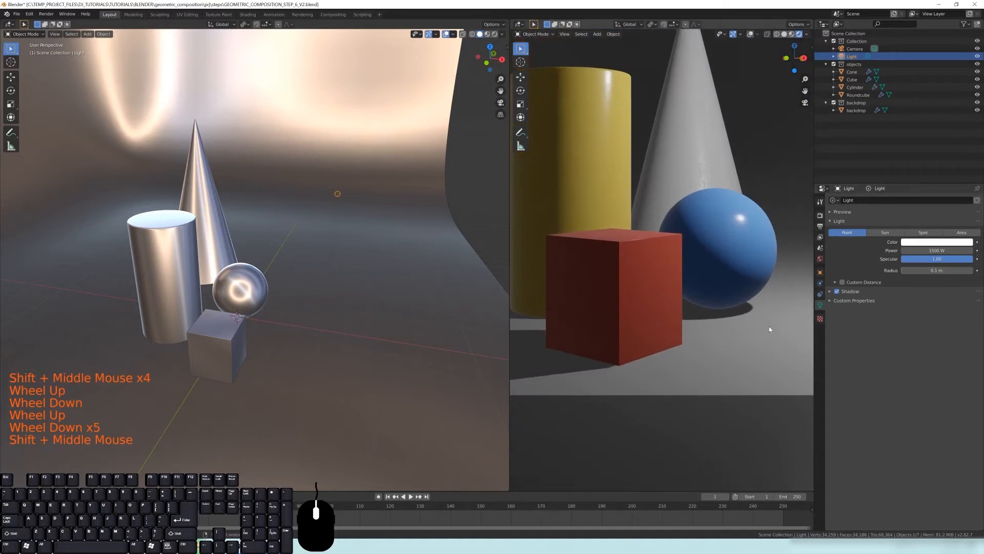
middle_click_drag(719, 322, 670, 338, "shift")
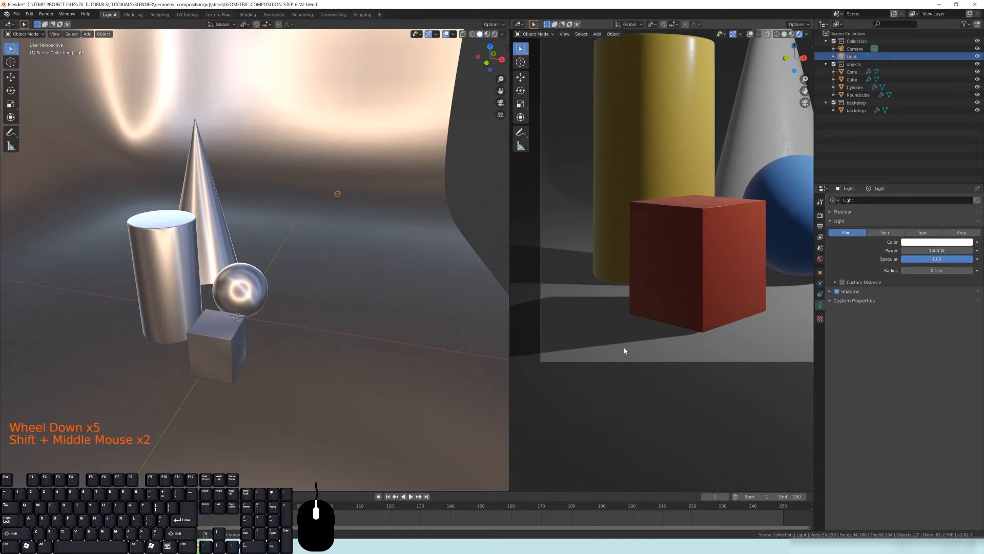
middle_click_drag(557, 312, 654, 256, "shift")
middle_click_drag(640, 313, 540, 352, "shift")
middle_click_drag(718, 303, 670, 301, "shift")
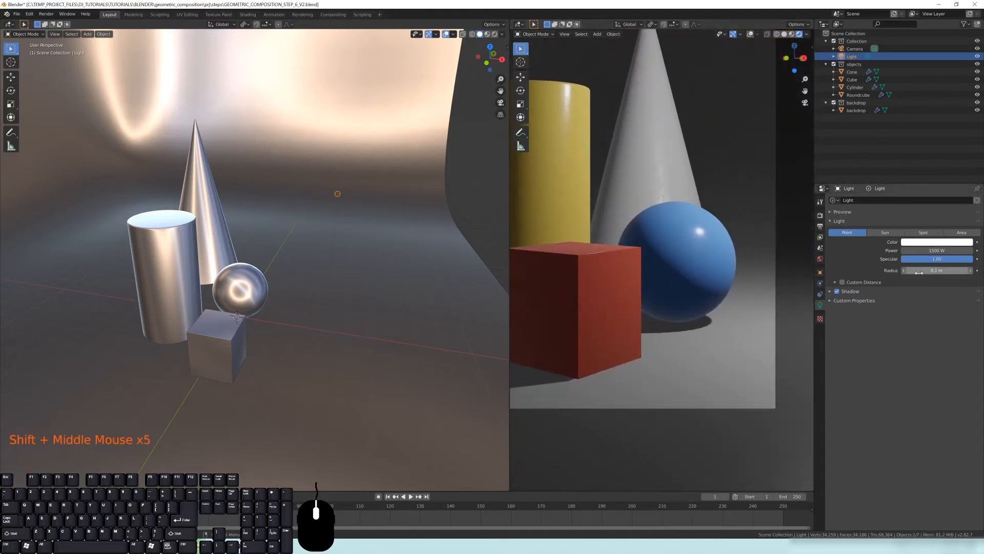
Enlarge the point light's radius to about 4.77 m
mouse_move(923, 270)
left_mouse_down()
mouse_move(953, 270)
mouse_move(936, 271)
left_mouse_up()
middle_click_drag(354, 192, 319, 217, "shift")
scroll(294, 247, "down", 2)
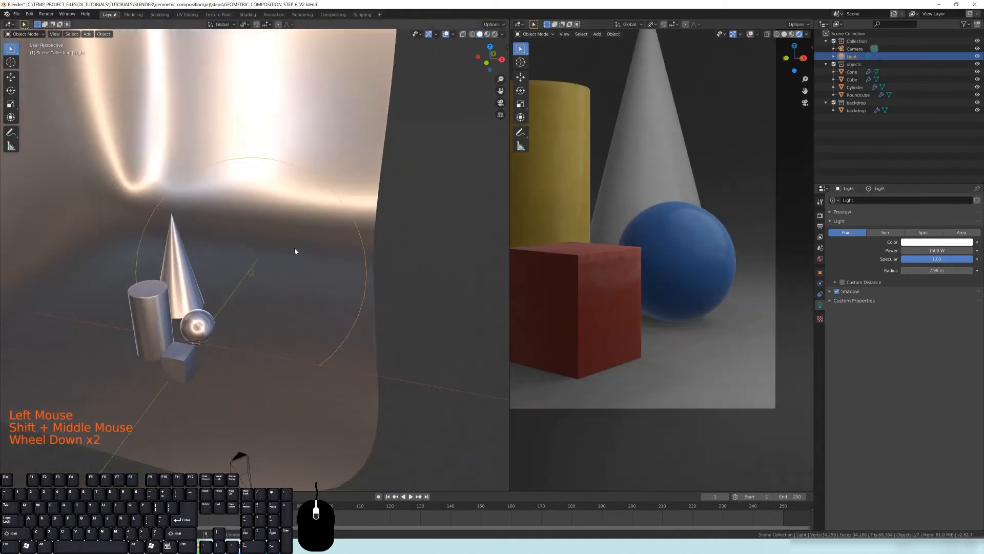
middle_click_drag(294, 247, 340, 255, "shift")
left_click_drag(938, 271, 937, 271)
middle_click_drag(682, 280, 690, 181, "shift")
scroll(713, 241, "up", 1)
scroll(712, 241, "up", 3)
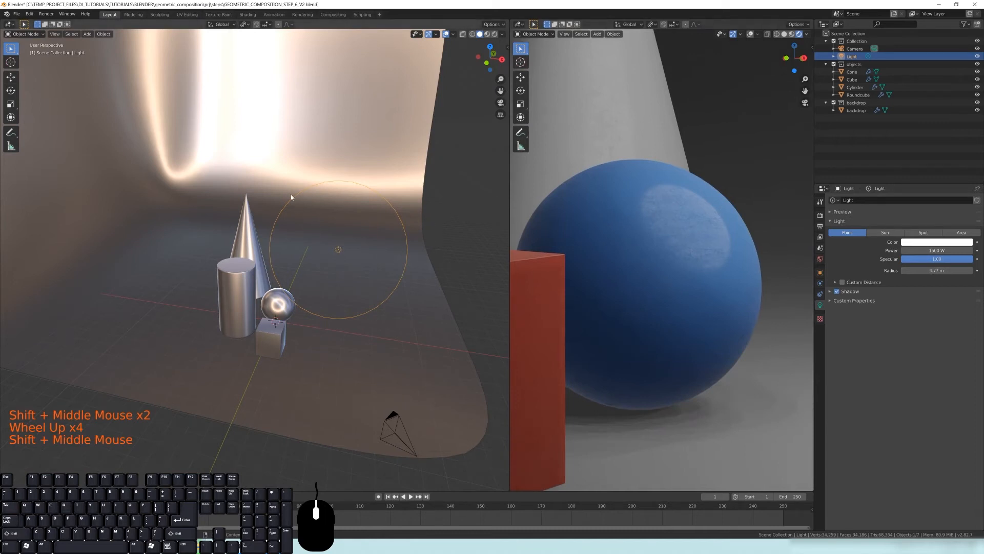
Examine the soft shadow edges beneath the sphere and cube up close in the camera viewport
middle_click_drag(682, 390, 727, 256, "shift")
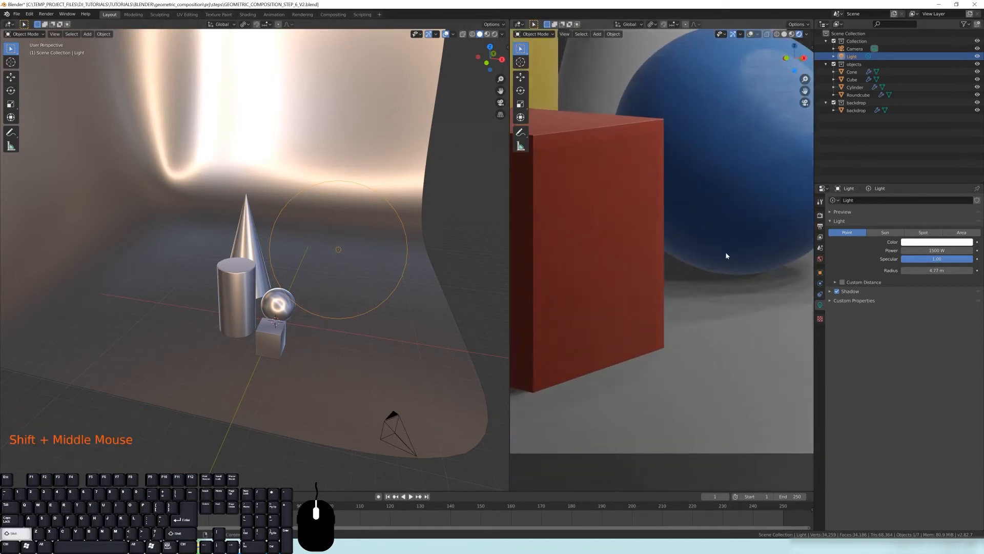
middle_click_drag(766, 201, 616, 117, "shift")
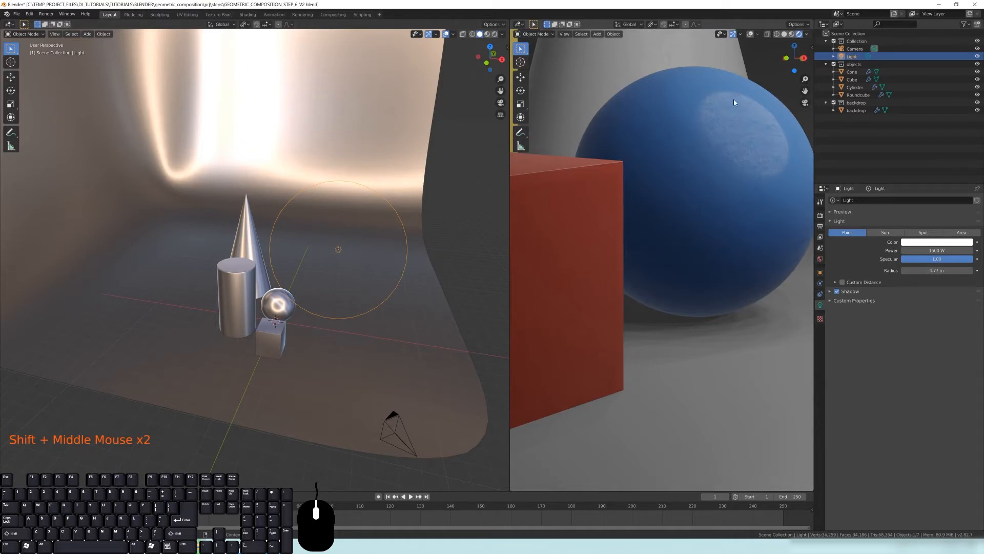
middle_click_drag(668, 294, 622, 229, "shift")
scroll(723, 207, "up", 2, "shift")
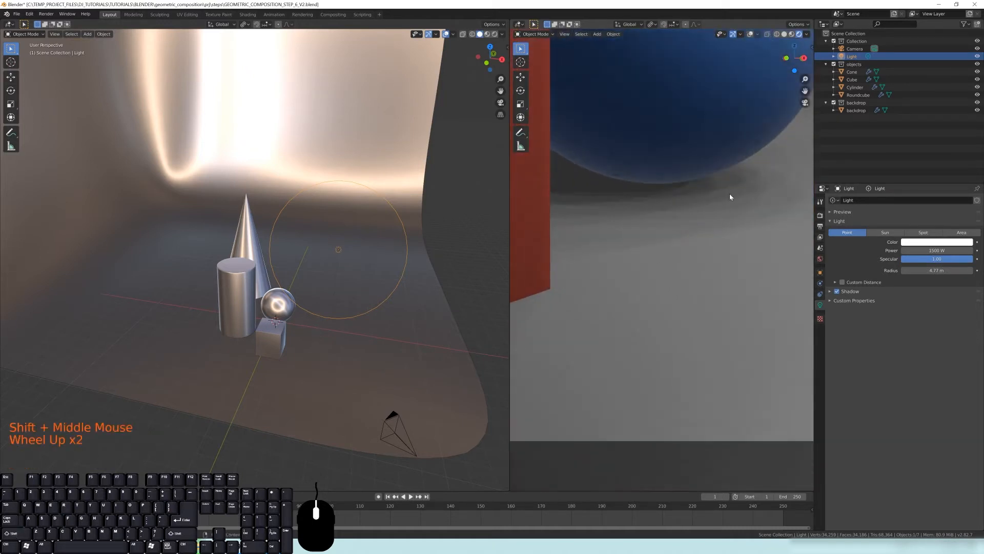
middle_click_drag(689, 213, 730, 242, "shift")
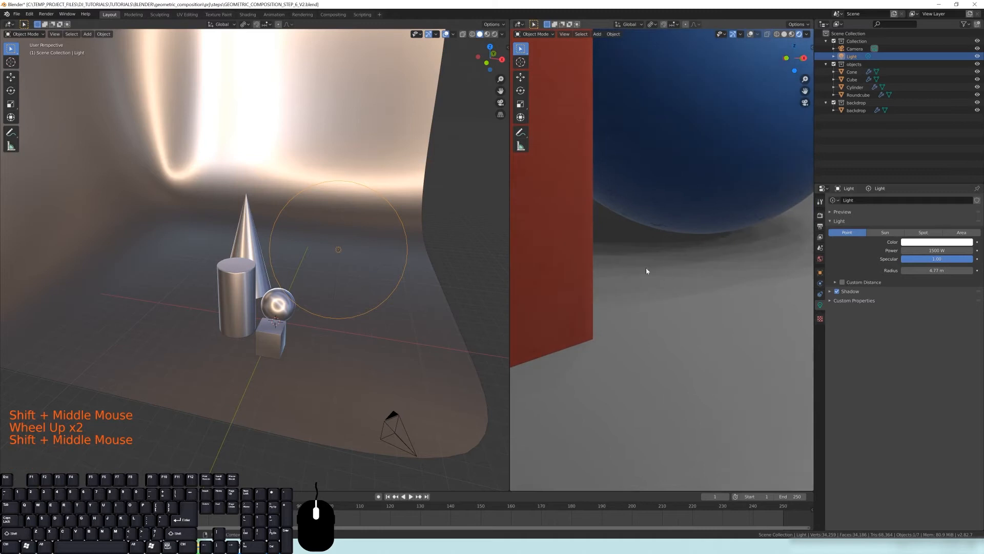
scroll(631, 270, "down", 3)
middle_click_drag(635, 262, 670, 276, "shift")
middle_click_drag(606, 286, 732, 222, "shift")
middle_click_drag(600, 251, 675, 282, "shift")
middle_click_drag(583, 284, 657, 343, "shift")
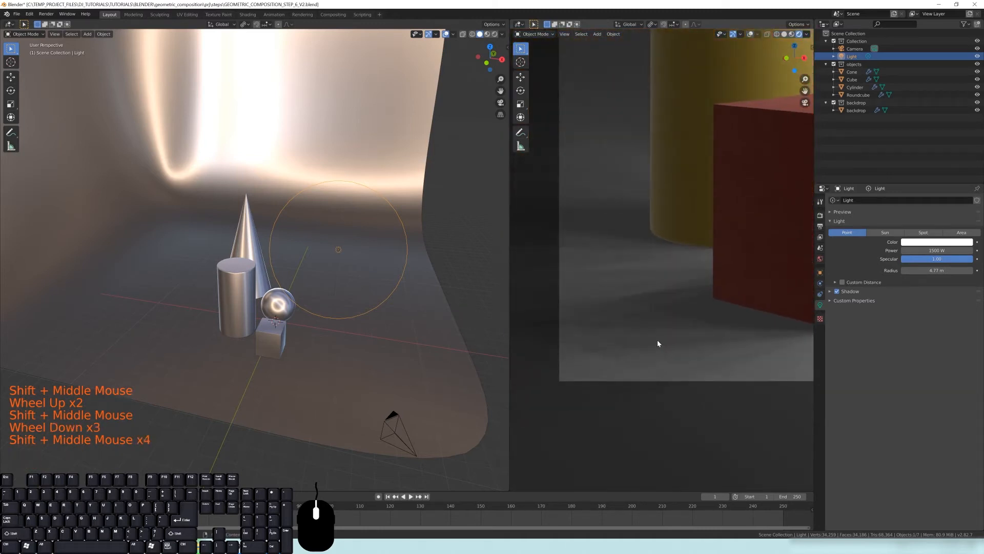
middle_click_drag(680, 358, 578, 342, "shift")
key("KP_0")
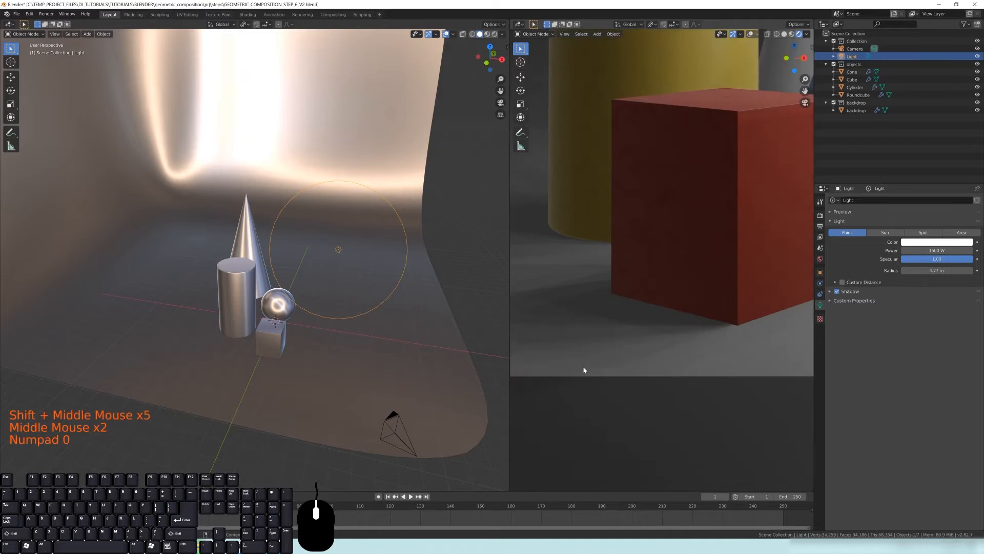
middle_click_drag(635, 321, 518, 327, "shift")
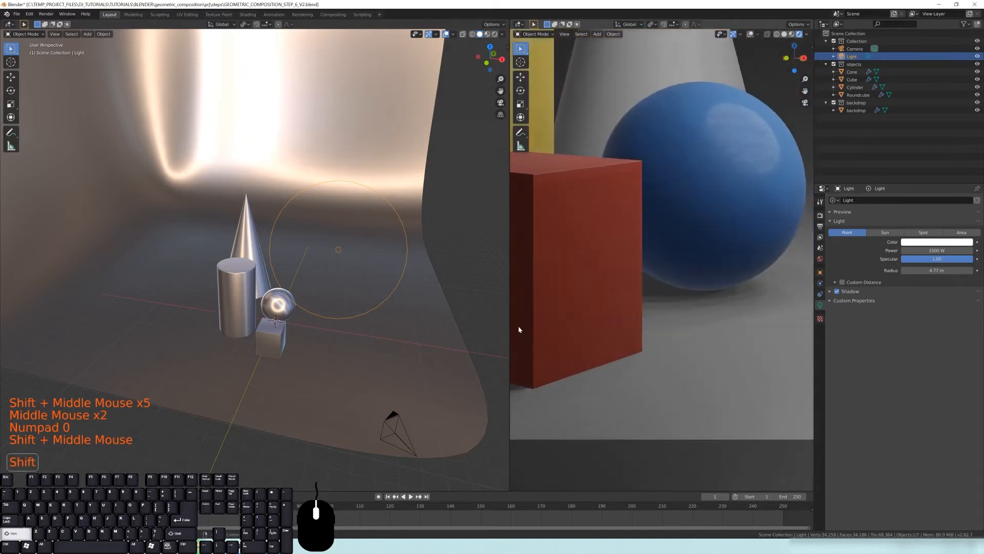
Set the point light's radius to 0.01 m and inspect the shadow edges close up
mouse_move(946, 271)
left_mouse_down()
mouse_move(912, 270)
mouse_move(946, 270)
left_mouse_up()
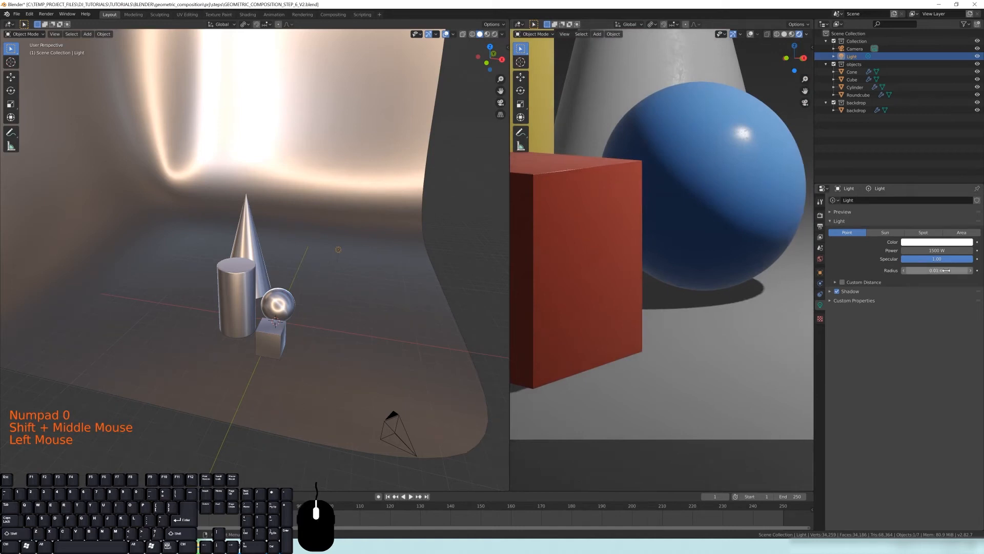
middle_click_drag(727, 285, 683, 208, "shift")
scroll(761, 263, "up", 4)
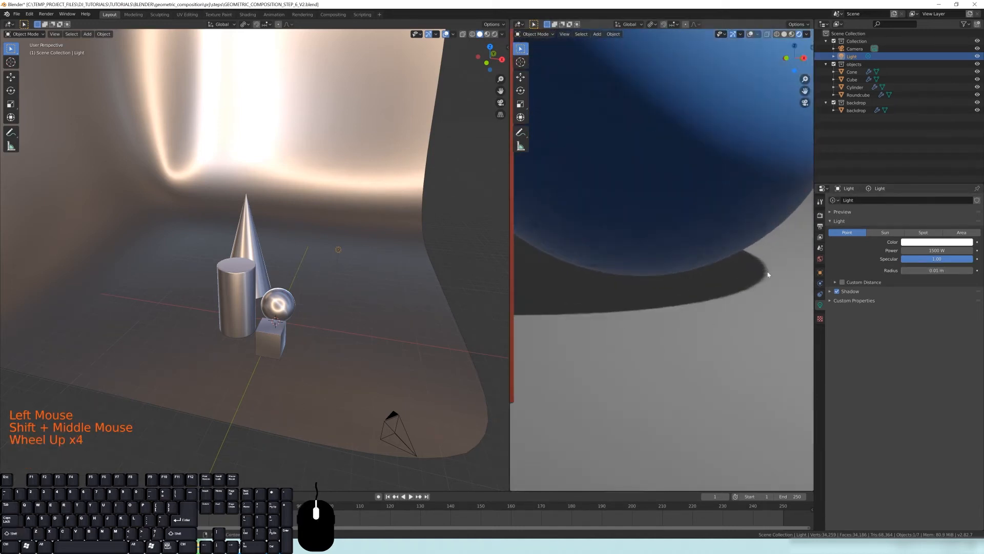
scroll(687, 276, "down", 2)
middle_click_drag(666, 197, 746, 165, "shift")
scroll(709, 270, "down", 3)
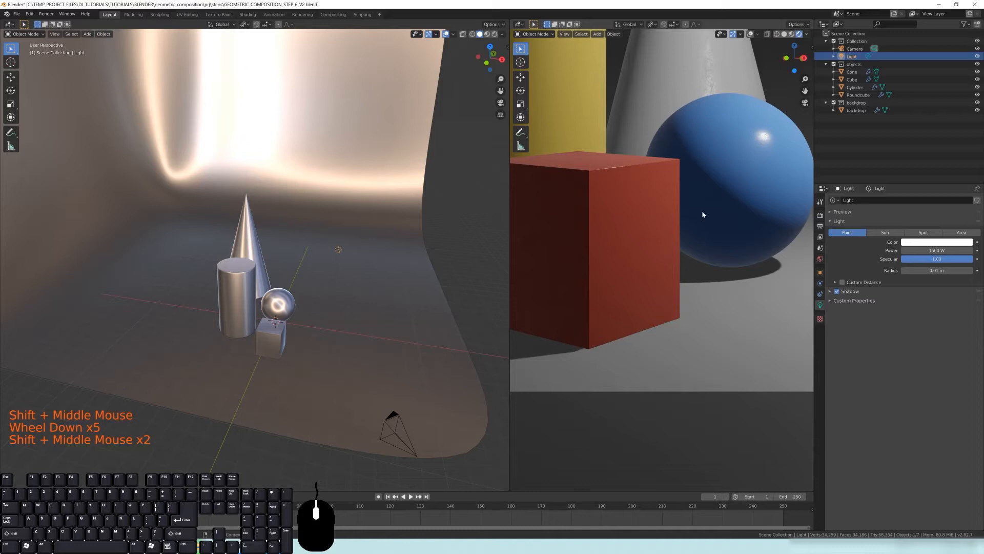
middle_click_drag(601, 215, 610, 264, "shift")
middle_click_drag(654, 155, 722, 229, "shift")
scroll(693, 225, "down", 3)
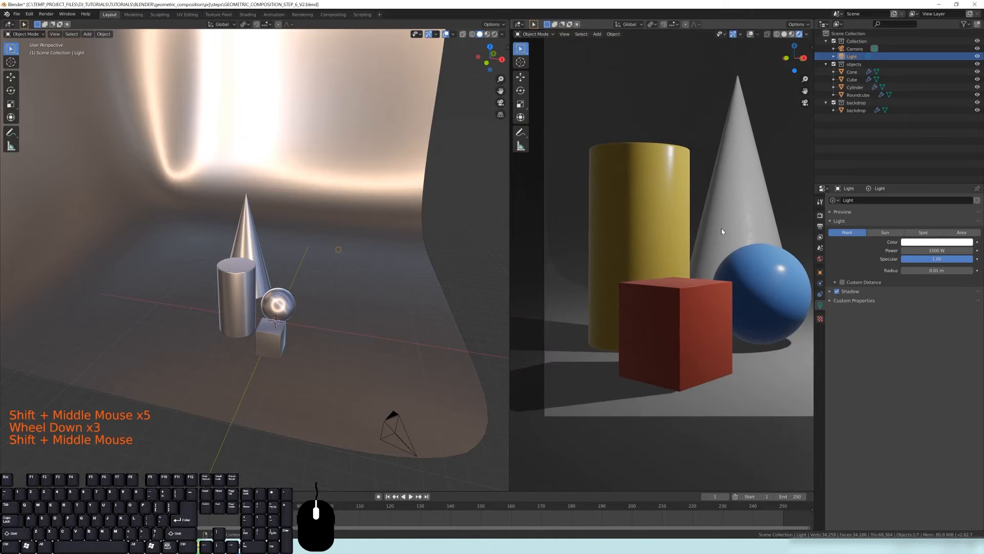
Increase the point light's radius to 32.1 m
left_click_drag(934, 271, 959, 271)
middle_click_drag(758, 285, 737, 290, "shift")
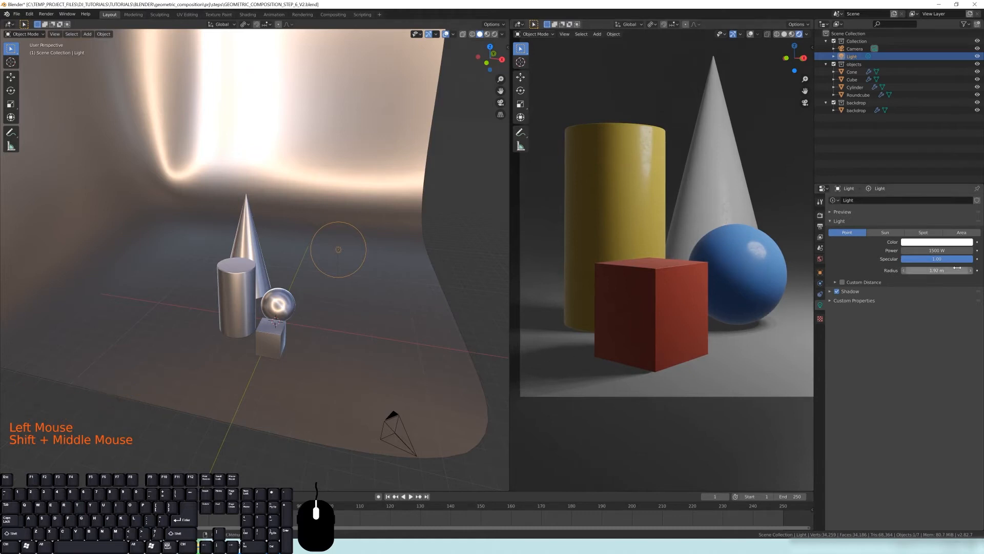
left_click_drag(937, 270, 958, 270)
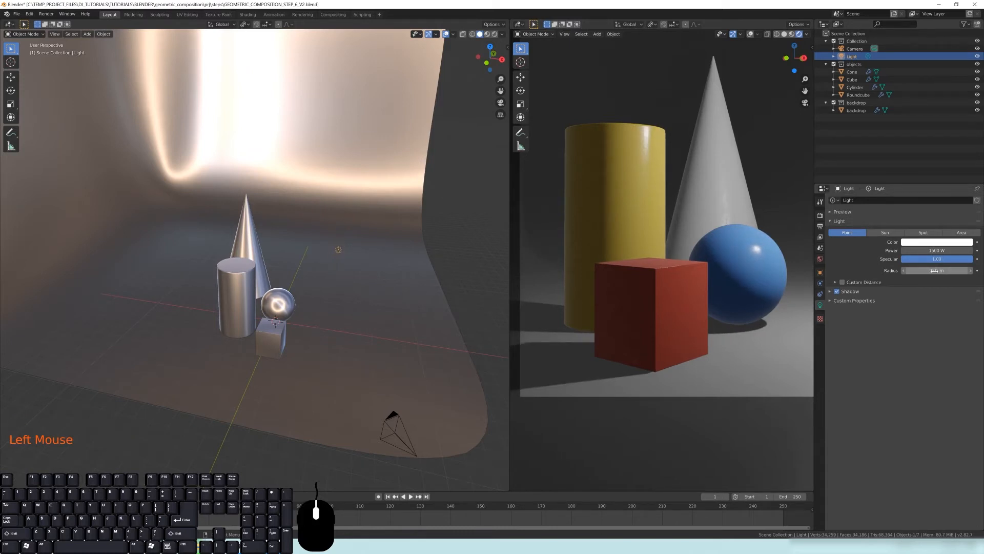
left_click_drag(930, 270, 972, 271)
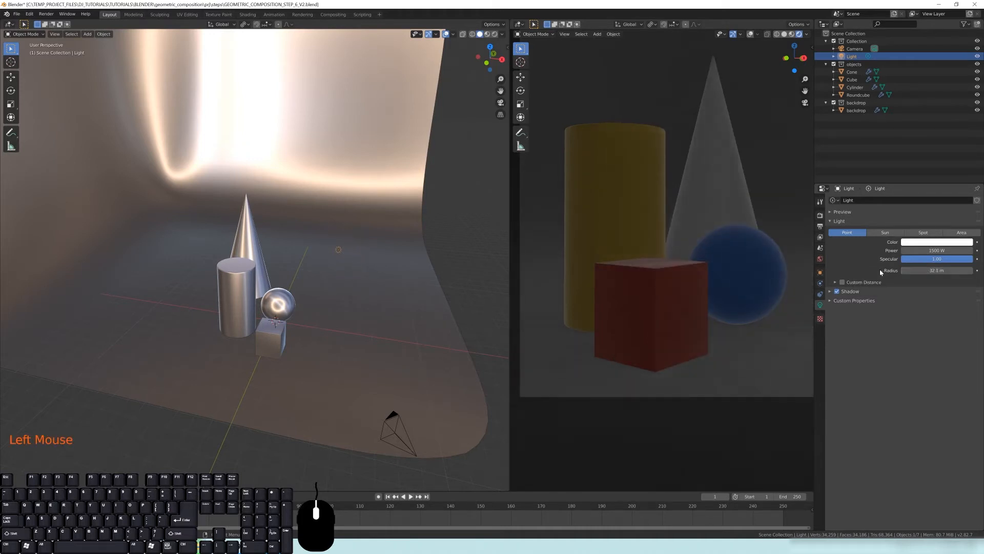
Set the point light's radius to 5 m
double_click(937, 270)
type("5")
key("Return")
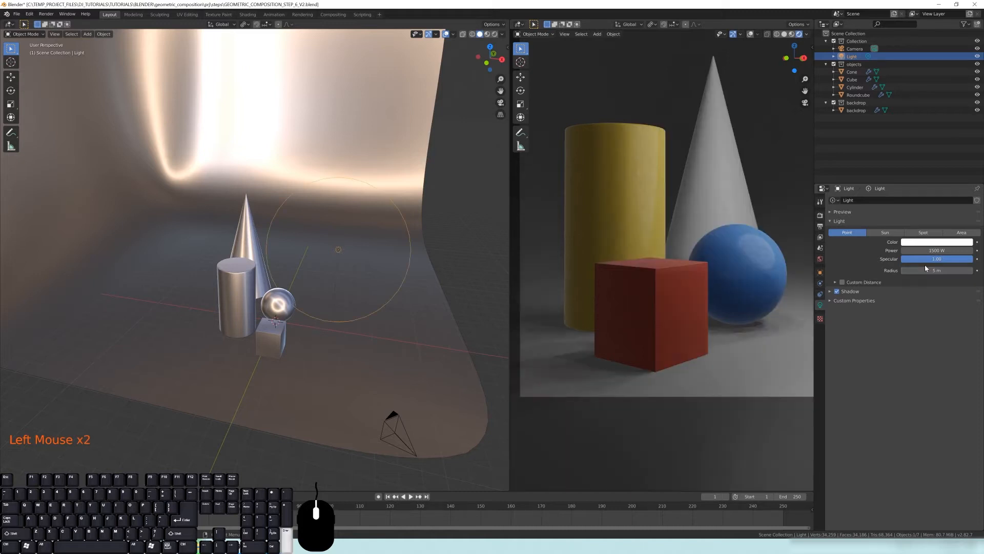
Reduce the point light's radius to about 1.98 m
middle_click_drag(374, 247, 383, 223)
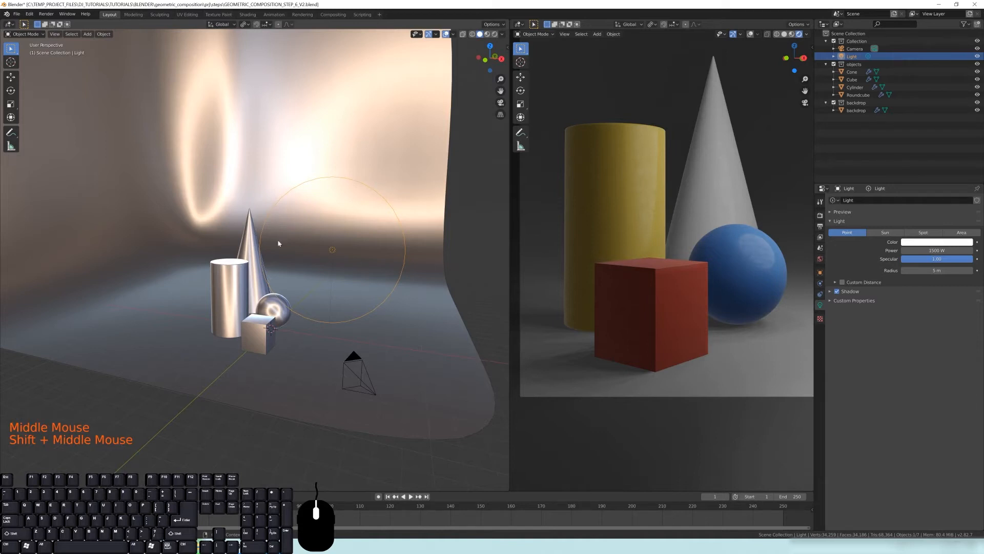
middle_click_drag(296, 228, 310, 236)
left_click_drag(937, 270, 892, 270)
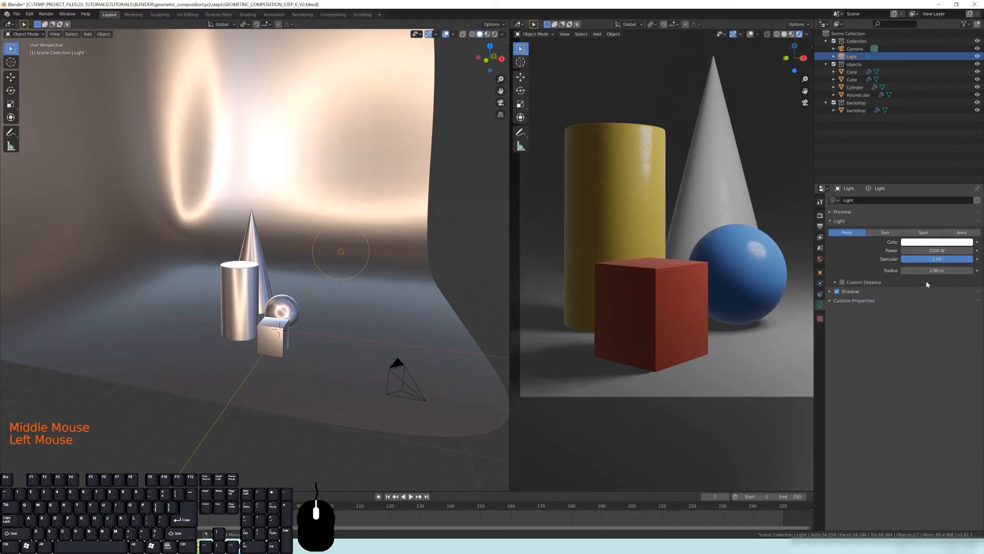
Set the point light's radius to 0.2 m
middle_click_drag(374, 273, 328, 267)
scroll(328, 267, "up", 2)
middle_click_drag(328, 267, 359, 287, "shift")
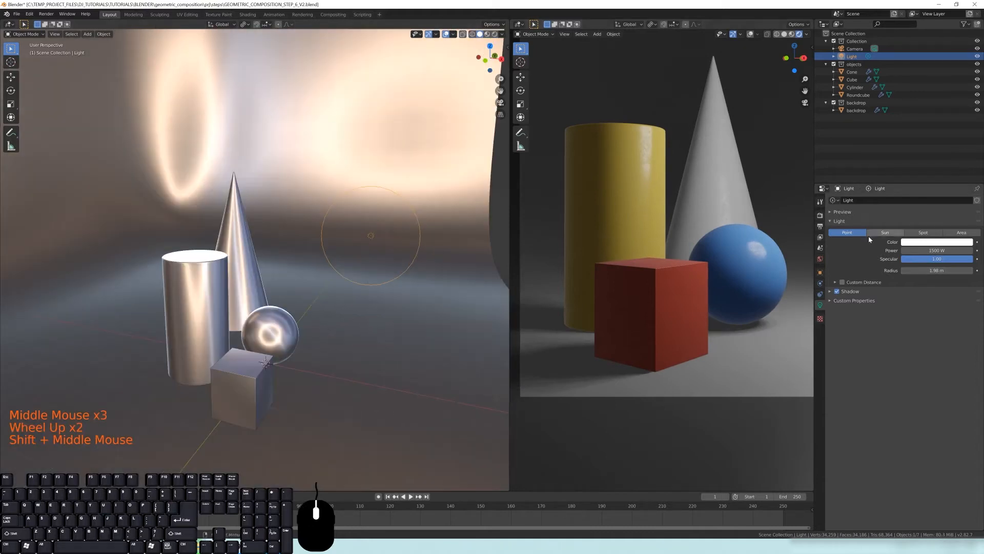
left_click(929, 269)
type("0.2")
key("Return")
Change the light type from Point to Sun
middle_click_drag(328, 284, 310, 281, "shift")
middle_click_drag(368, 259, 288, 248)
scroll(712, 267, "down", 2)
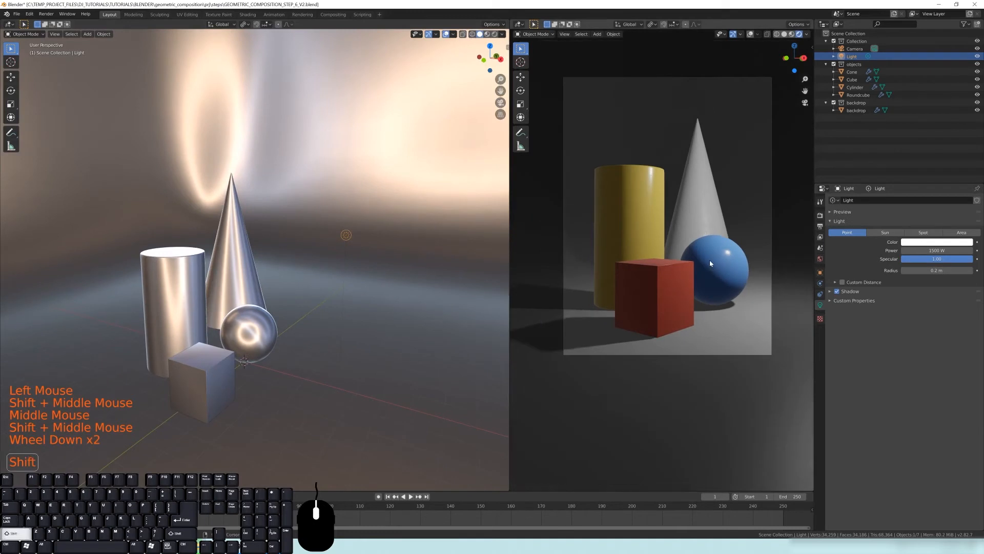
middle_click_drag(712, 267, 712, 302, "shift")
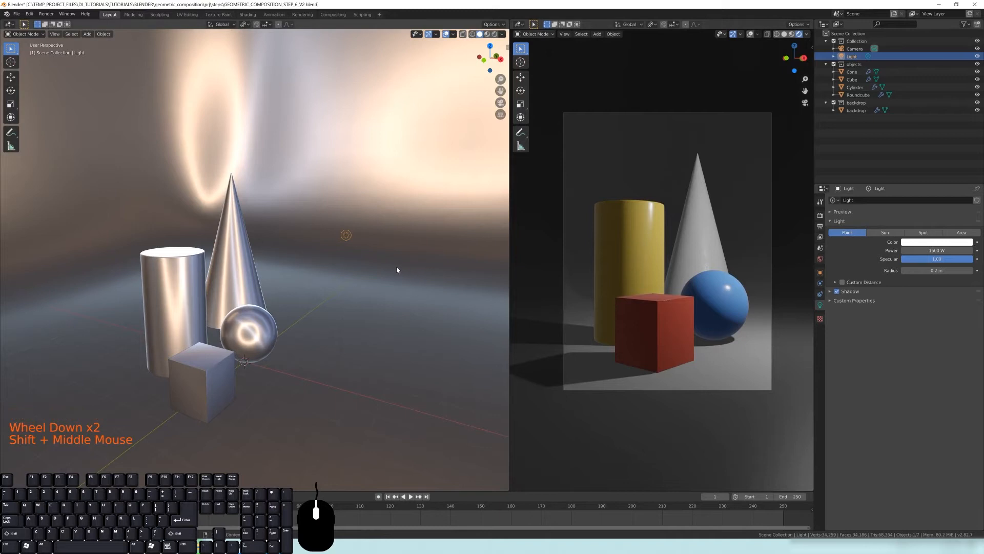
key("g")
left_click(359, 206)
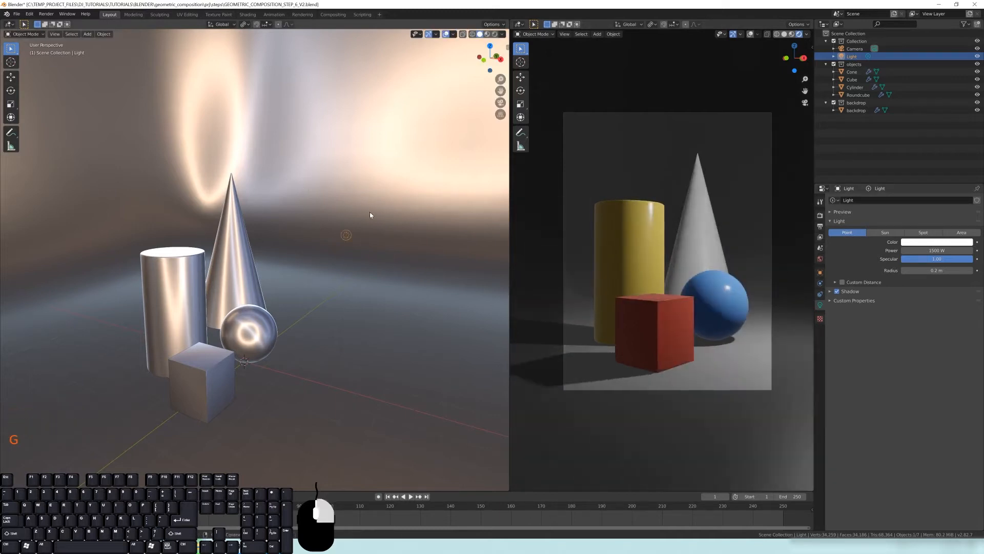
left_click(883, 233)
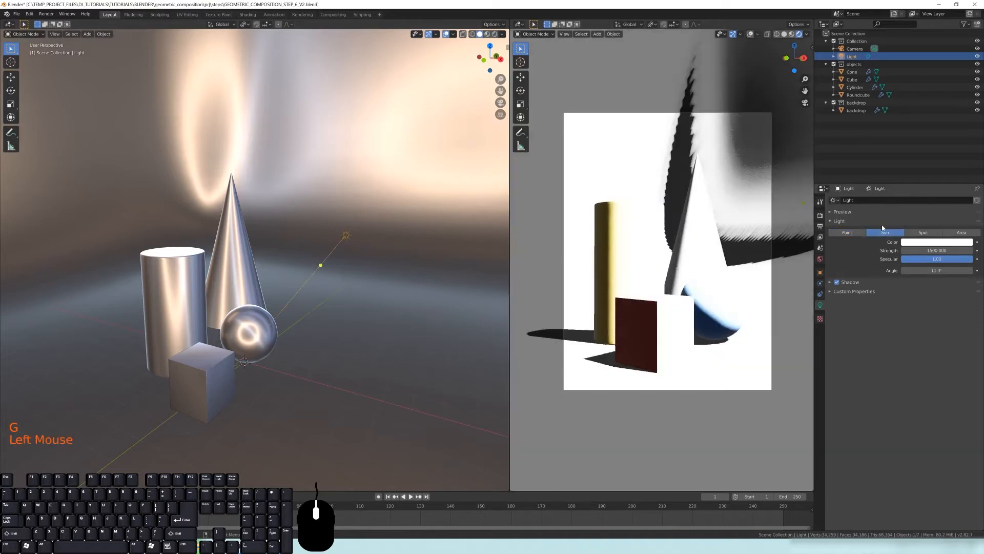
Set the sun's strength to 1
scroll(350, 267, "down", 2)
mouse_move(350, 267)
middle_mouse_down()
mouse_move(321, 257)
mouse_move(319, 267)
mouse_move(363, 276)
middle_mouse_up()
middle_click_drag(346, 288, 339, 279)
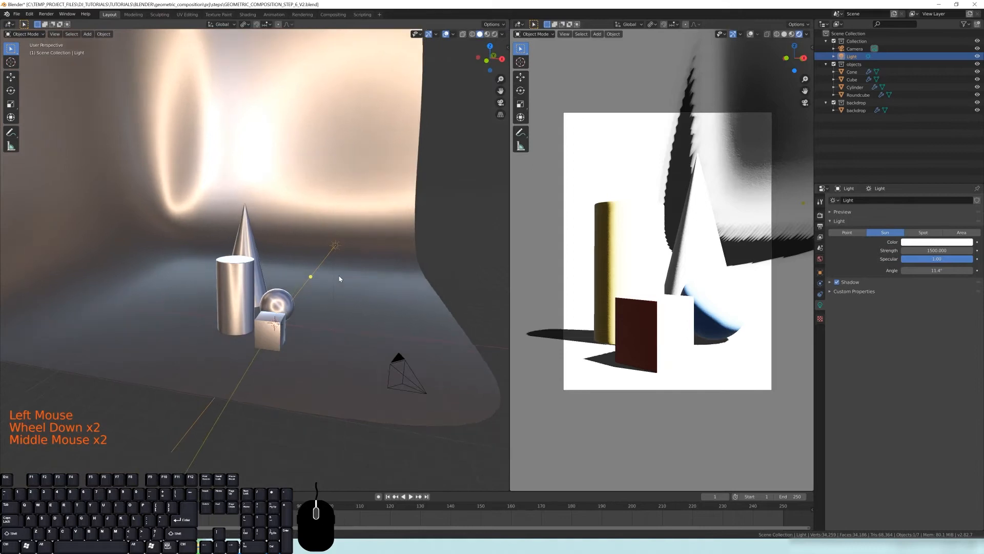
left_click(932, 249)
type("1")
key("Return")
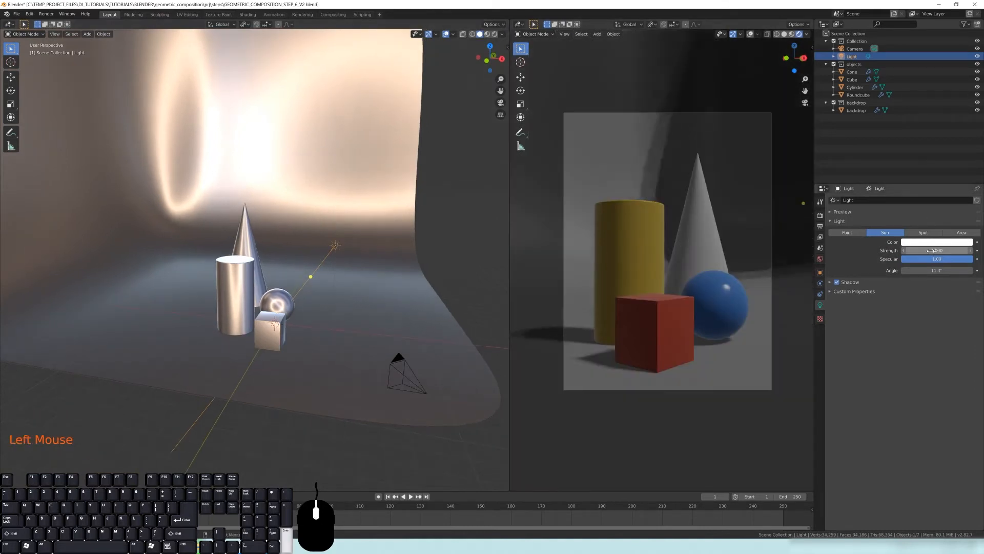
Reorient the sun's light direction with its direction handle
scroll(315, 286, "up", 1)
mouse_move(314, 286)
middle_mouse_down()
mouse_move(293, 285)
mouse_move(298, 276)
middle_mouse_up()
left_click_drag(298, 276, 246, 272)
middle_click_drag(246, 271, 368, 272)
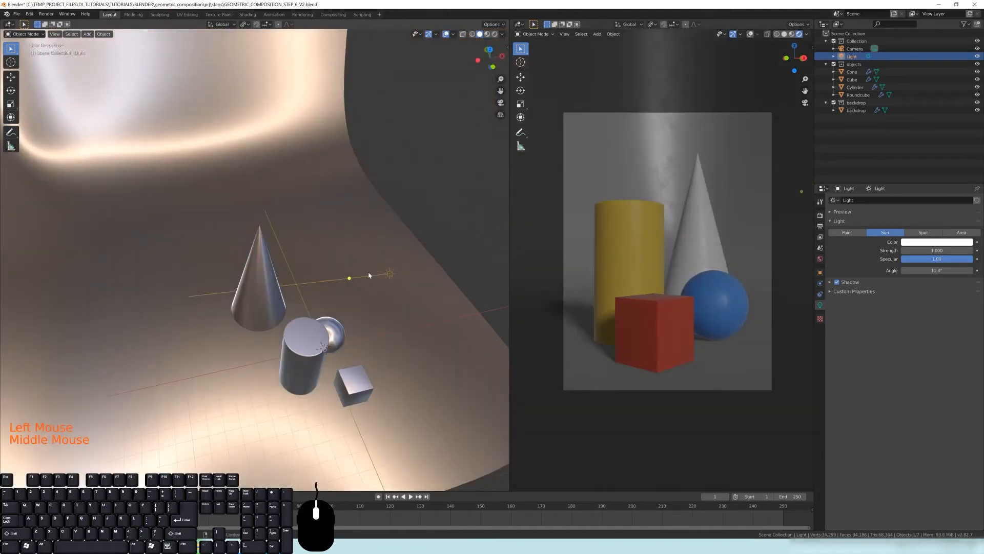
left_click_drag(347, 276, 264, 209)
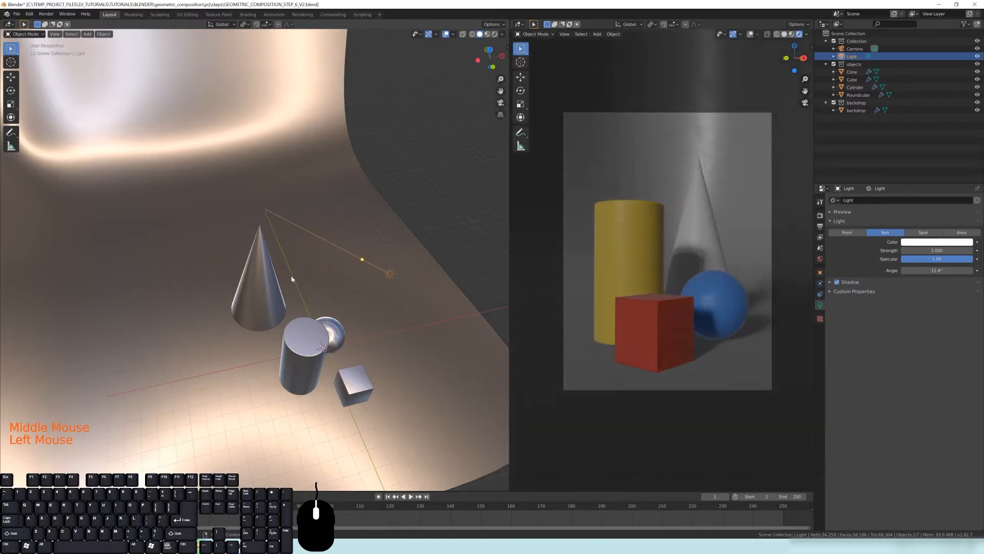
Rotate the sun lamp to change the direction of its light and shadows
middle_click_drag(323, 311, 256, 247, "shift")
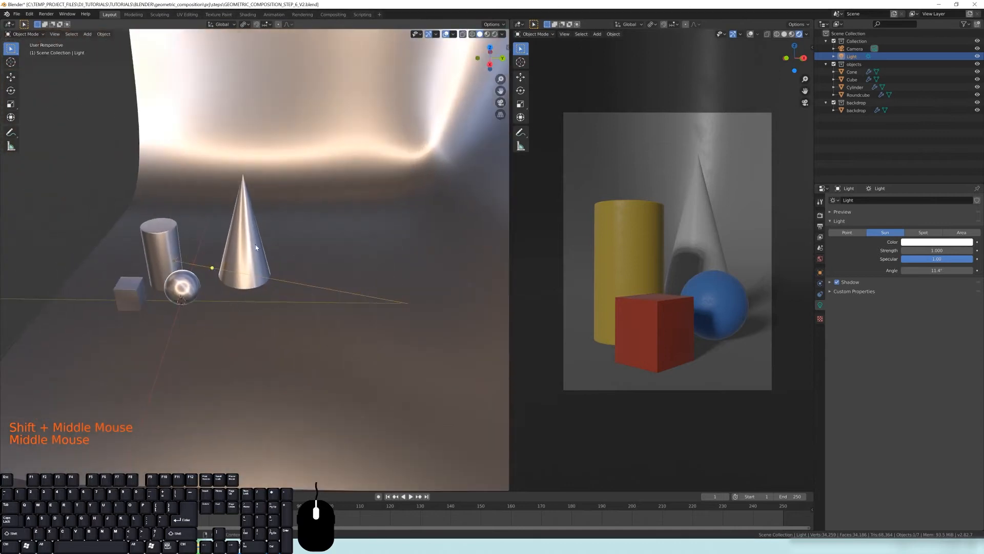
middle_click_drag(232, 324, 272, 278, "shift")
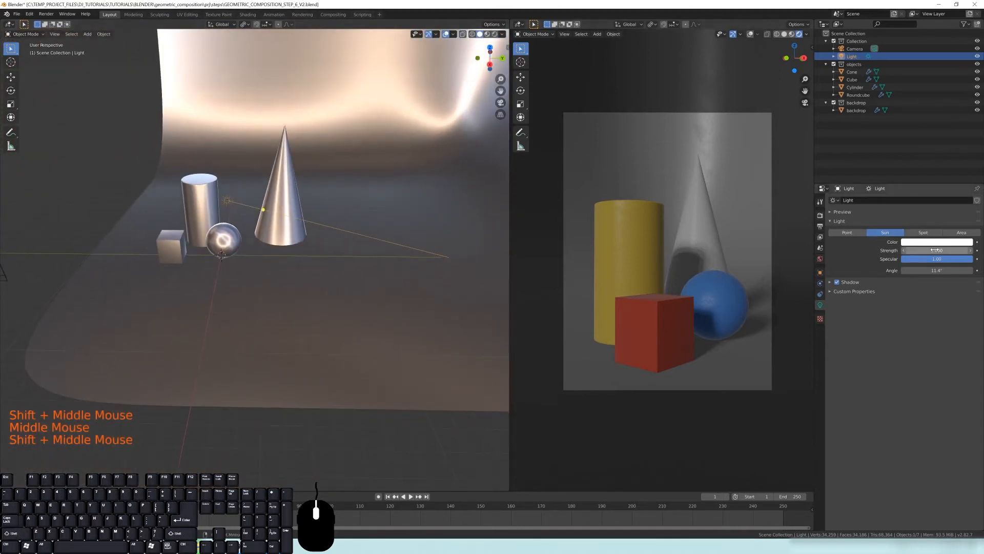
mouse_move(287, 237)
middle_mouse_down("shift")
mouse_move(303, 242)
mouse_move(304, 228)
middle_mouse_up("shift")
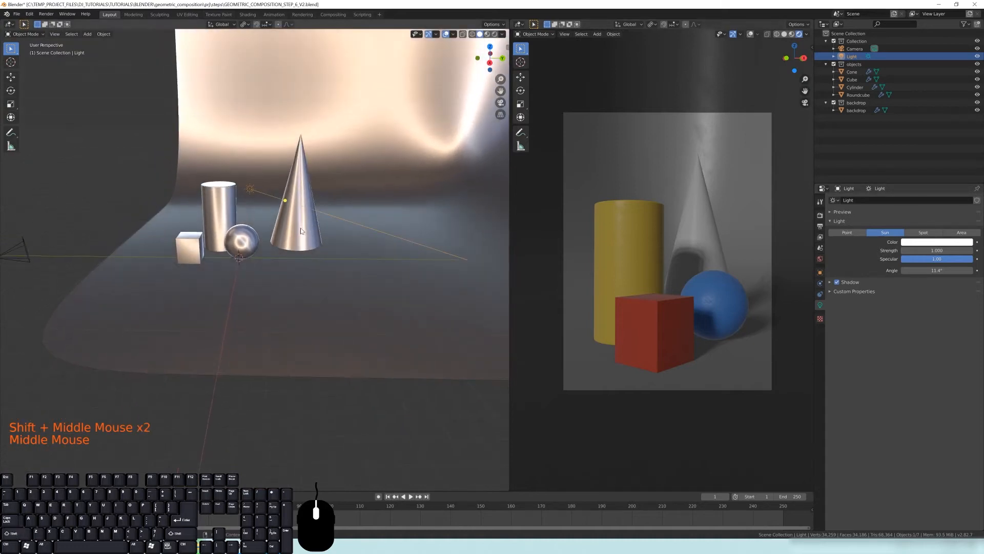
left_click_drag(285, 199, 293, 220)
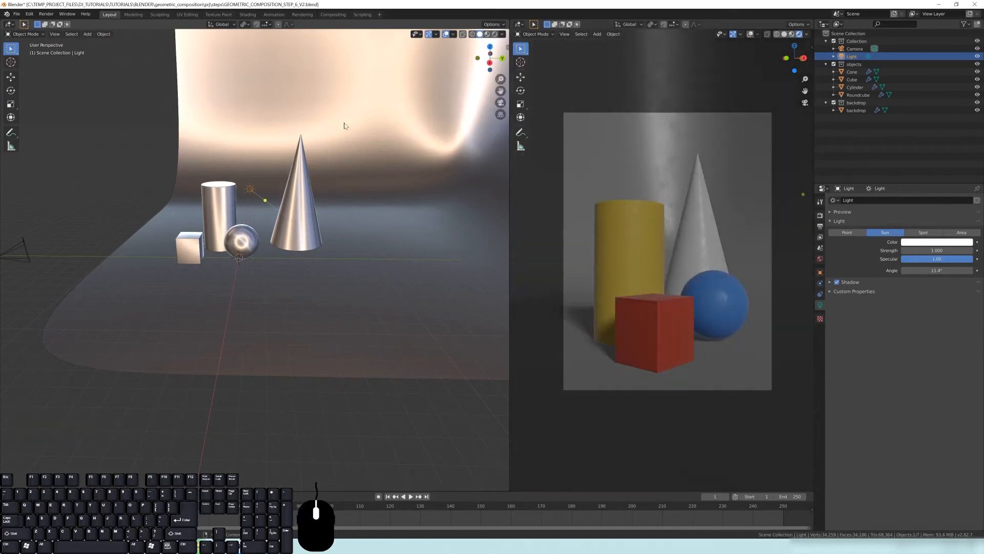
key("r")
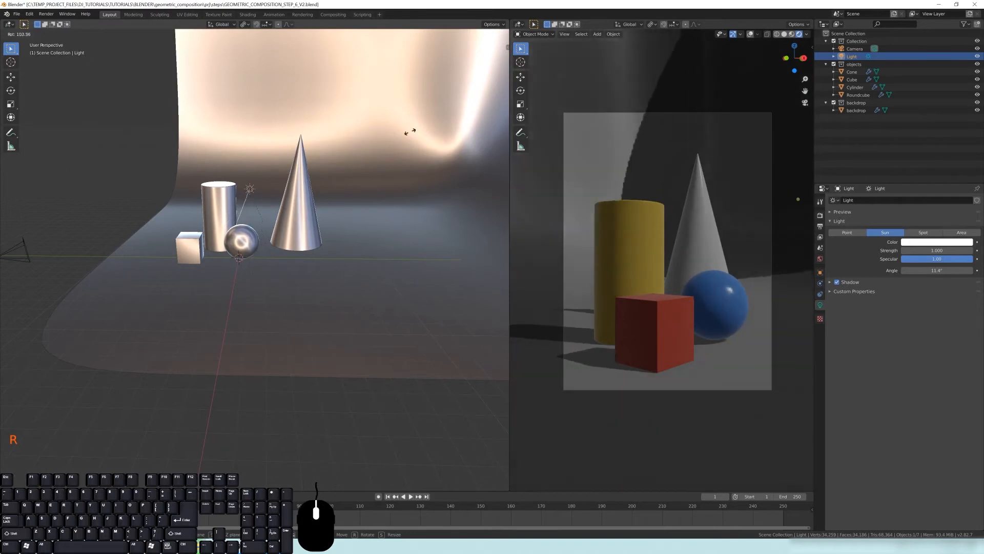
left_click(384, 136)
Adjust the sun's angle to about 35.5° while checking the shadow softness in the camera view
mouse_move(937, 270)
left_mouse_down()
mouse_move(923, 270)
mouse_move(948, 270)
mouse_move(918, 270)
mouse_move(938, 270)
left_mouse_up()
middle_click_drag(251, 245, 318, 192)
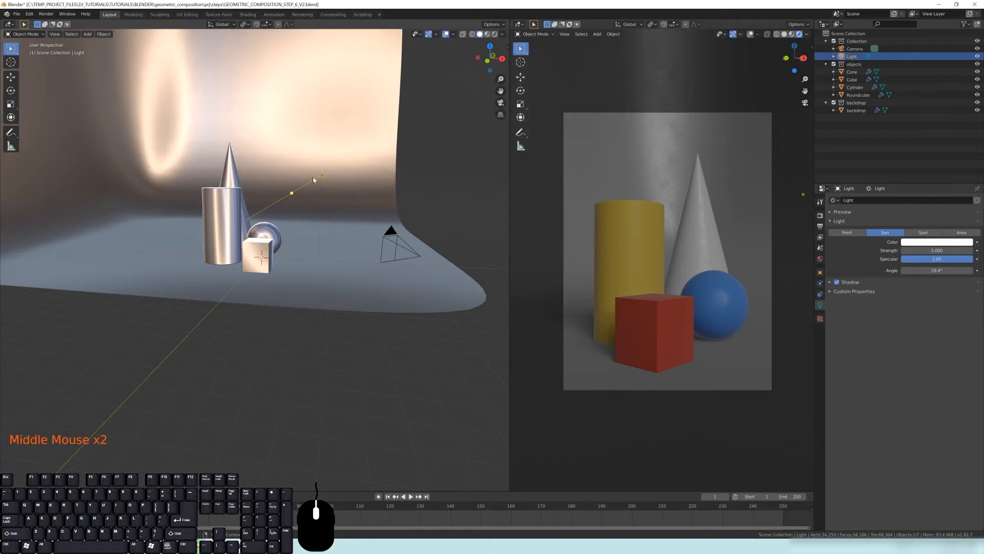
left_click_drag(942, 270, 894, 270)
middle_click_drag(668, 345, 693, 339, "shift")
scroll(610, 283, "up", 2)
mouse_move(940, 270)
left_mouse_down()
mouse_move(968, 270)
mouse_move(939, 270)
left_mouse_up()
scroll(352, 226, "down", 1)
scroll(352, 225, "down", 2)
middle_click_drag(319, 221, 311, 237, "shift")
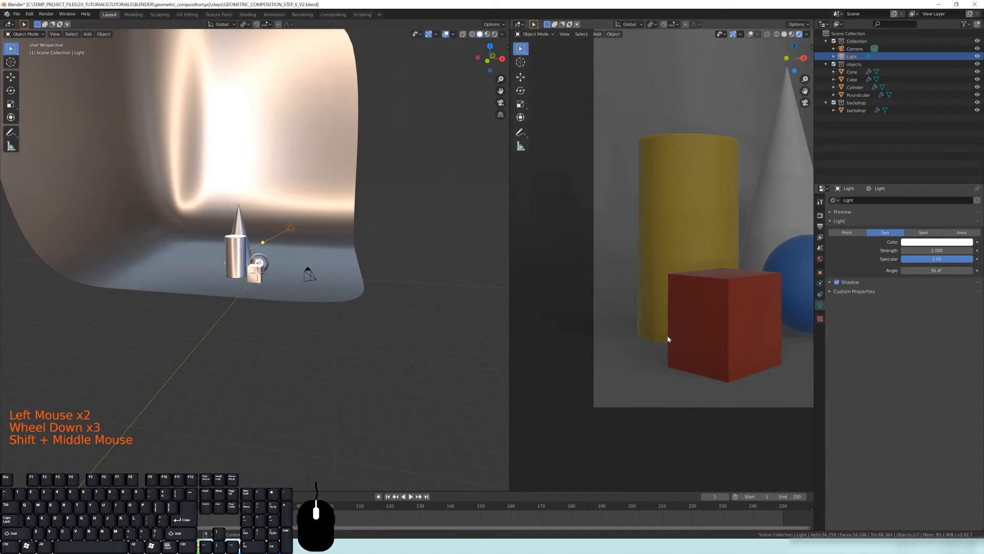
middle_click_drag(663, 269, 725, 268)
scroll(758, 217, "down", 4)
middle_click_drag(758, 217, 743, 226)
left_click_drag(948, 272, 914, 271)
middle_click_drag(673, 186, 613, 277)
scroll(618, 280, "up", 2)
middle_click_drag(613, 277, 590, 257, "shift")
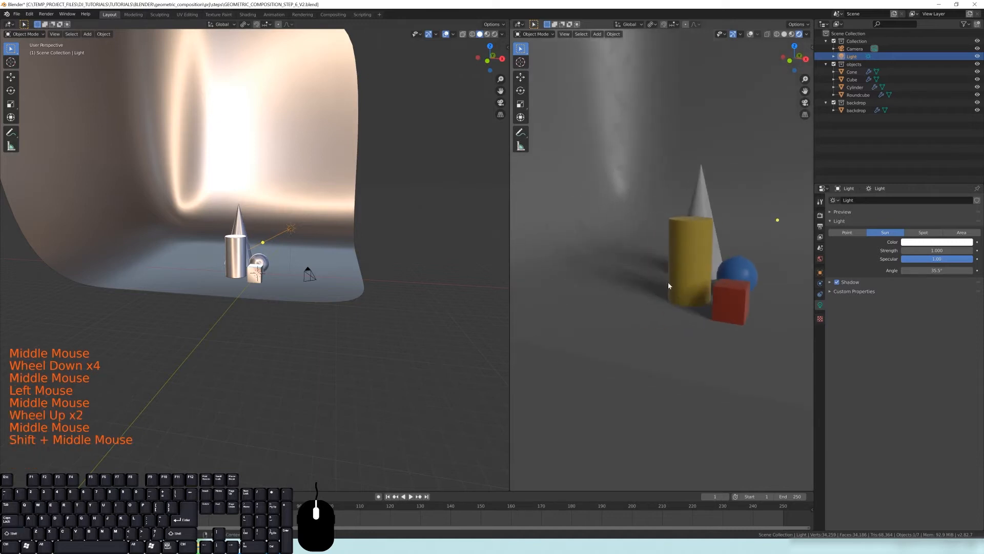
Change the light type from Sun to Spot
middle_click_drag(669, 286, 672, 290)
scroll(673, 291, "up", 3)
middle_click_drag(649, 234, 615, 287)
scroll(681, 262, "down", 3)
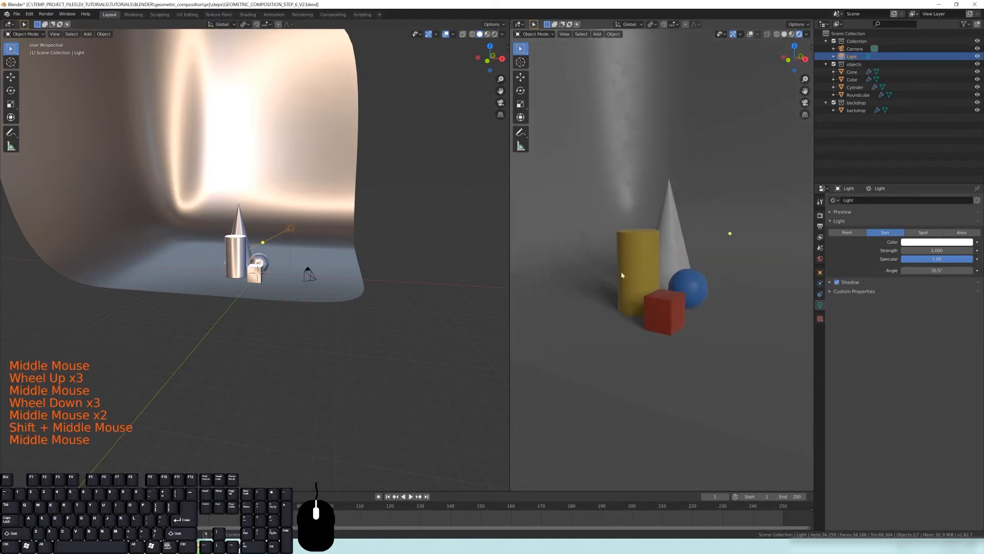
middle_click_drag(360, 238, 366, 243)
scroll(366, 243, "up", 2)
middle_click_drag(366, 244, 372, 249)
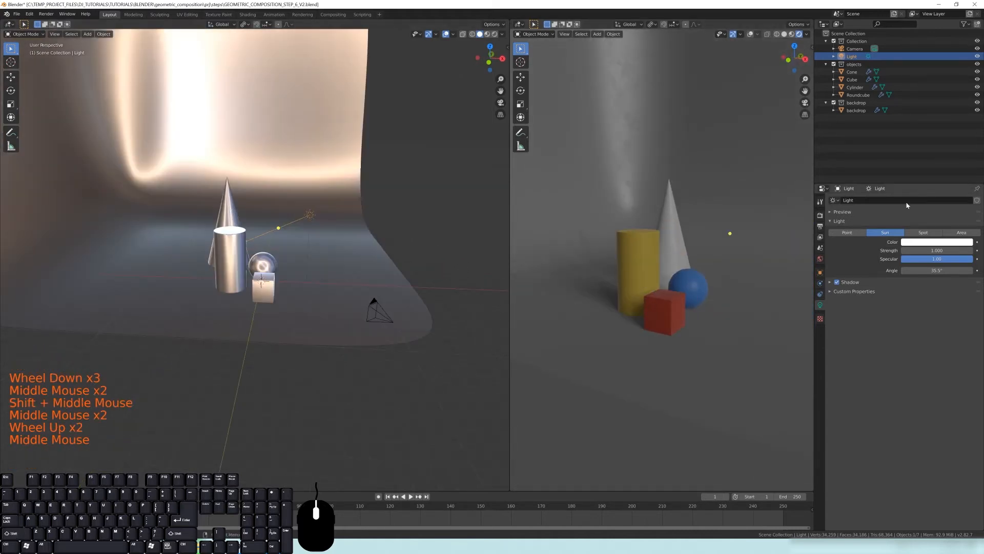
left_click(923, 233)
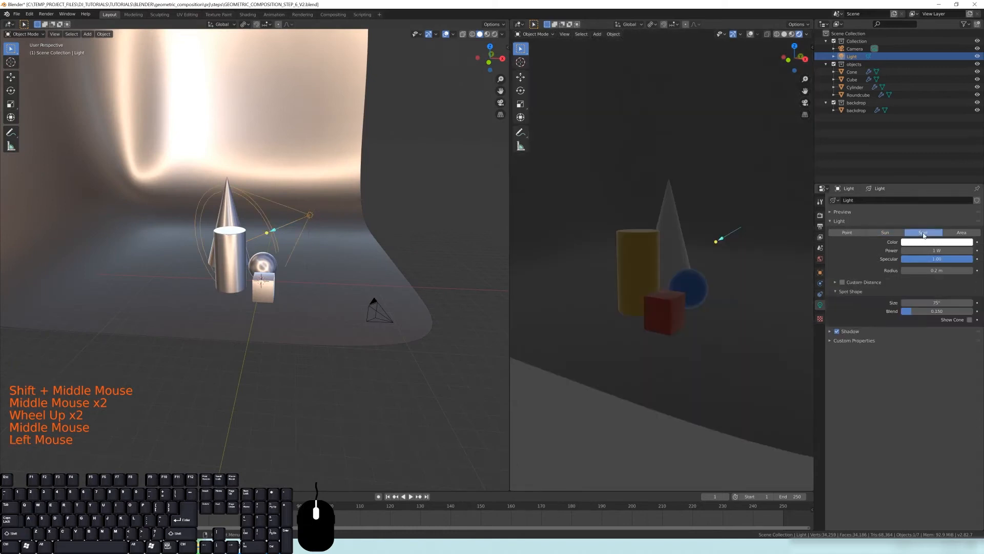
Set the spotlight's power to 1500 W
middle_click_drag(778, 321, 751, 312)
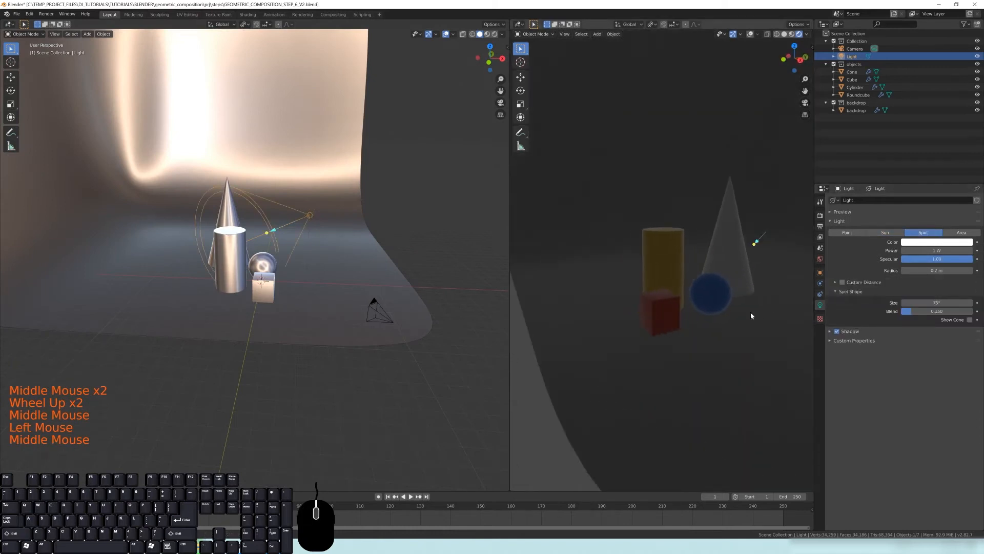
left_click(925, 250)
type("00")
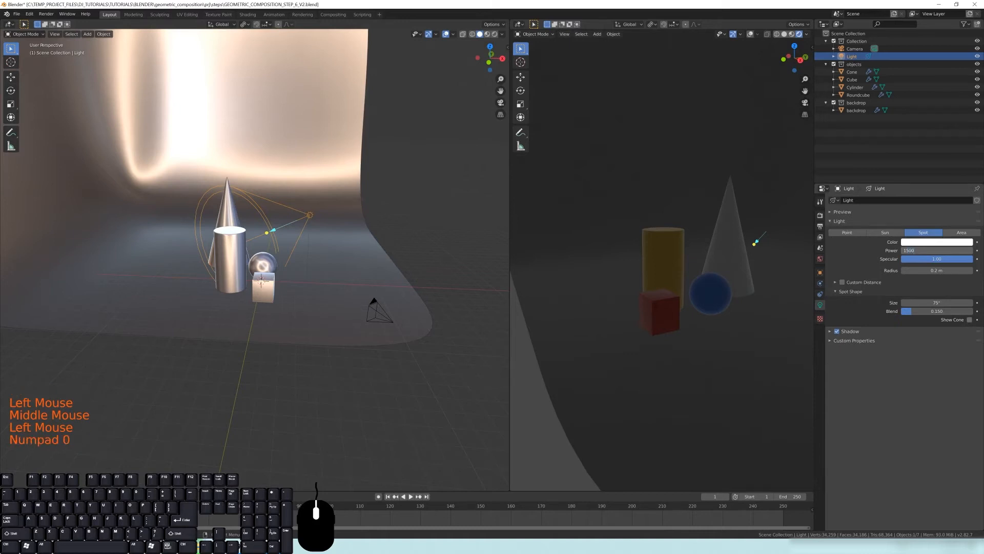
key("Return")
Frame the camera view to examine the spotlight's illumination on the objects
scroll(618, 241, "down", 2)
middle_click_drag(618, 241, 613, 345, "shift")
scroll(704, 276, "up", 3)
key("KP_0")
scroll(661, 292, "down", 1)
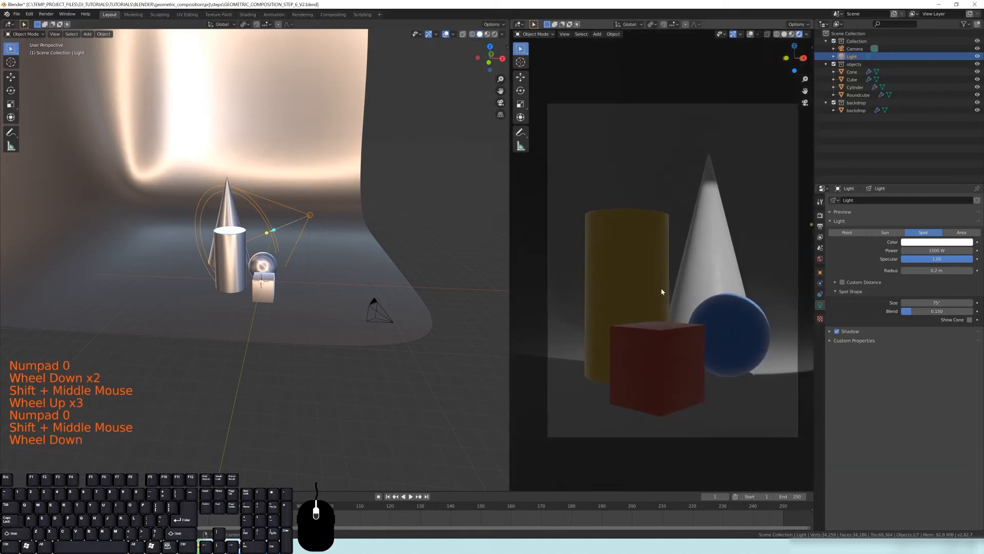
middle_click_drag(661, 291, 660, 155, "shift")
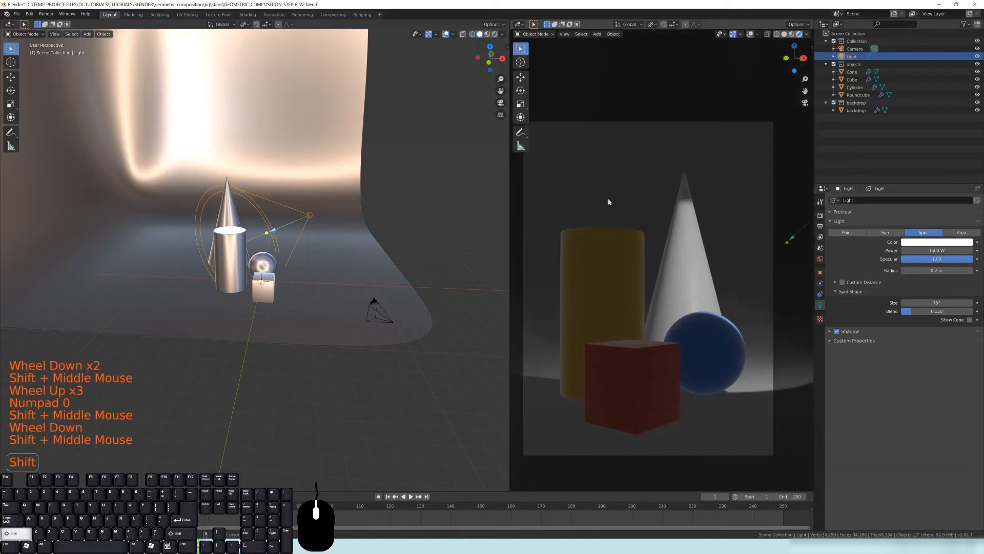
middle_click_drag(609, 201, 657, 226, "shift")
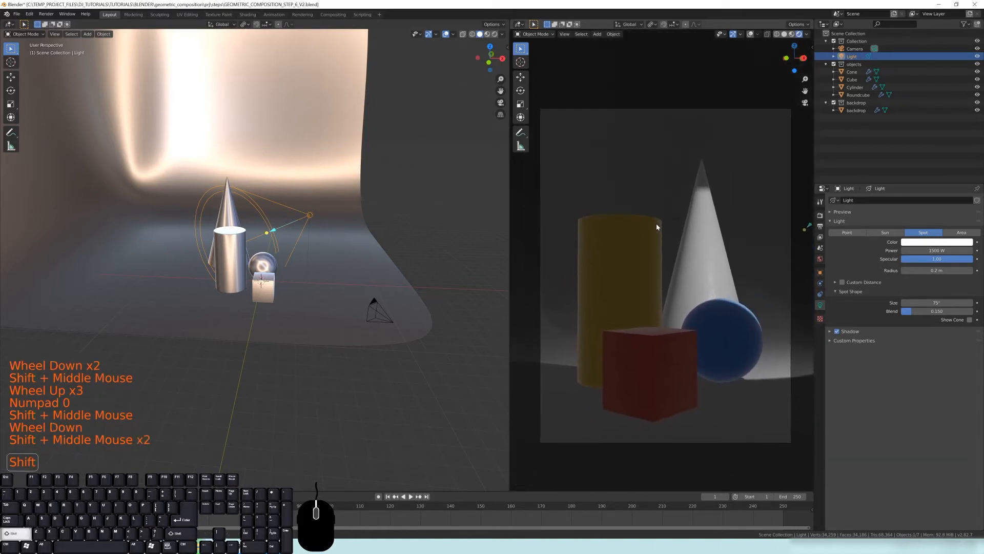
middle_click_drag(738, 257, 740, 256, "shift")
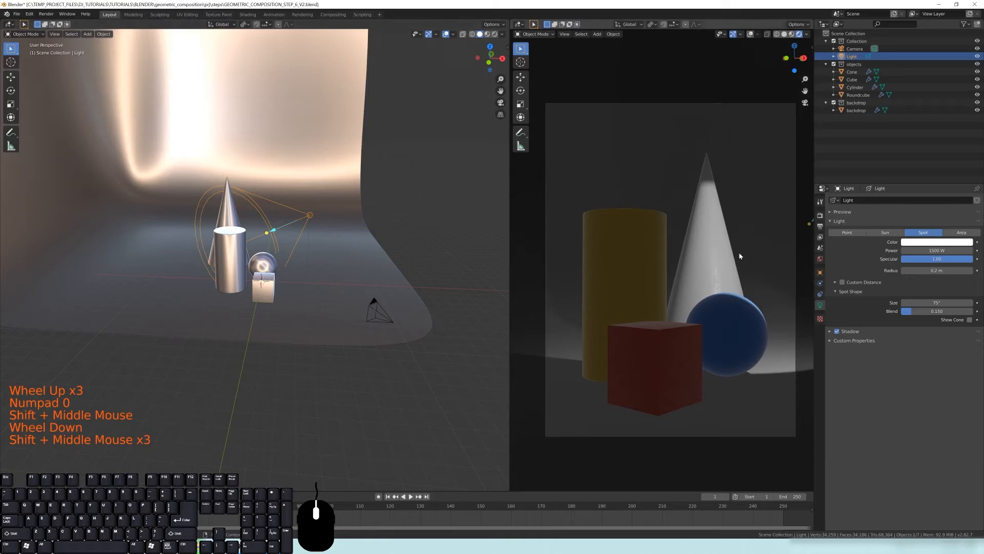
Reorient the spotlight with its direction handle so it lights the cylinder and cone
middle_click_drag(447, 236, 170, 253)
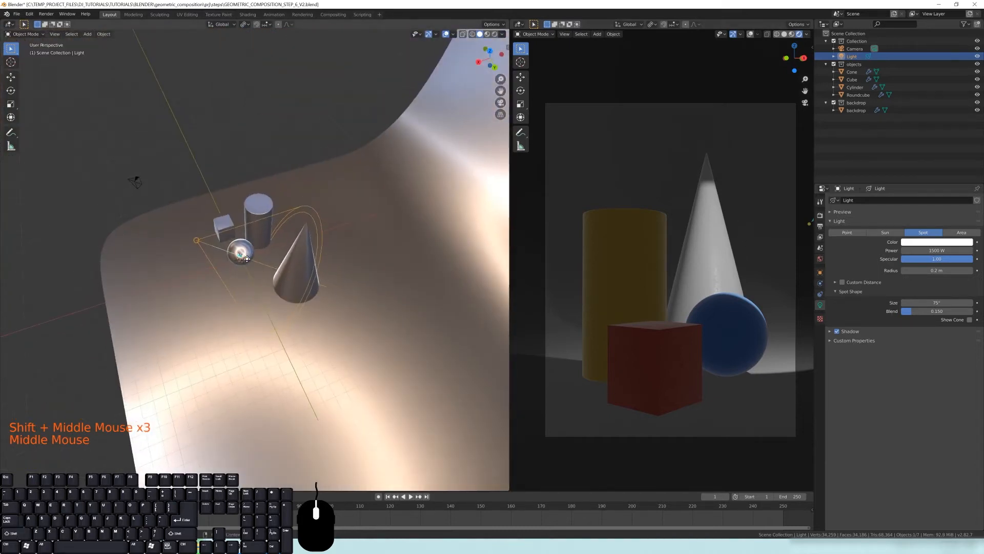
left_click_drag(247, 259, 241, 248)
middle_click_drag(241, 248, 325, 239)
left_click_drag(269, 246, 241, 263)
middle_click_drag(240, 266, 174, 298)
left_click_drag(224, 243, 272, 252)
middle_click_drag(273, 250, 395, 213)
Switch the left viewport to Solid shading using MatCap lighting
key("z")
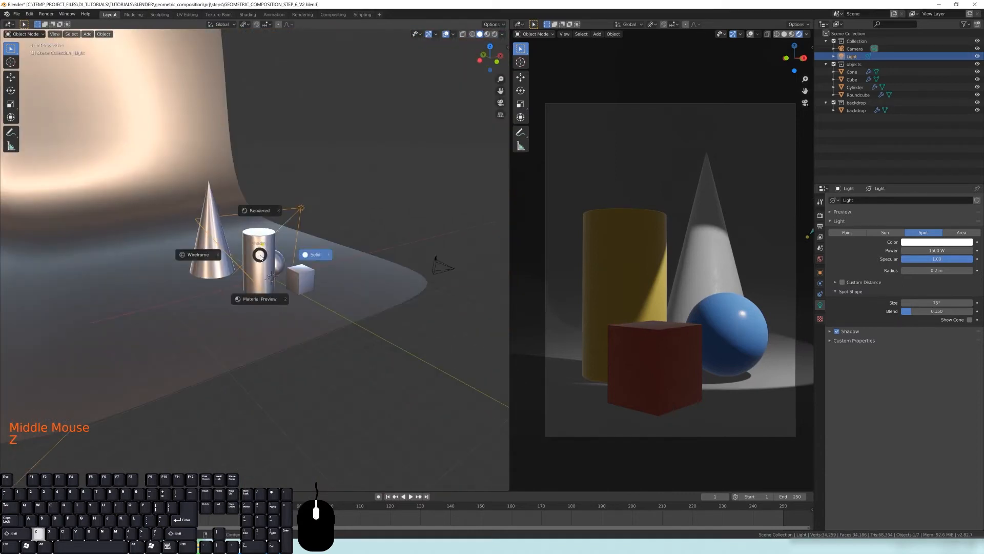
left_click(318, 256)
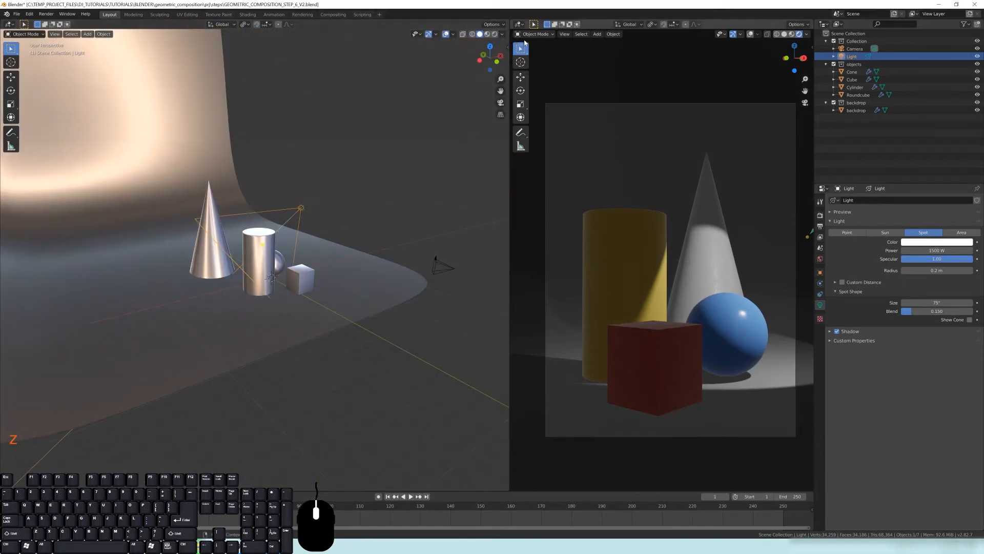
left_click(503, 34)
left_click(485, 86)
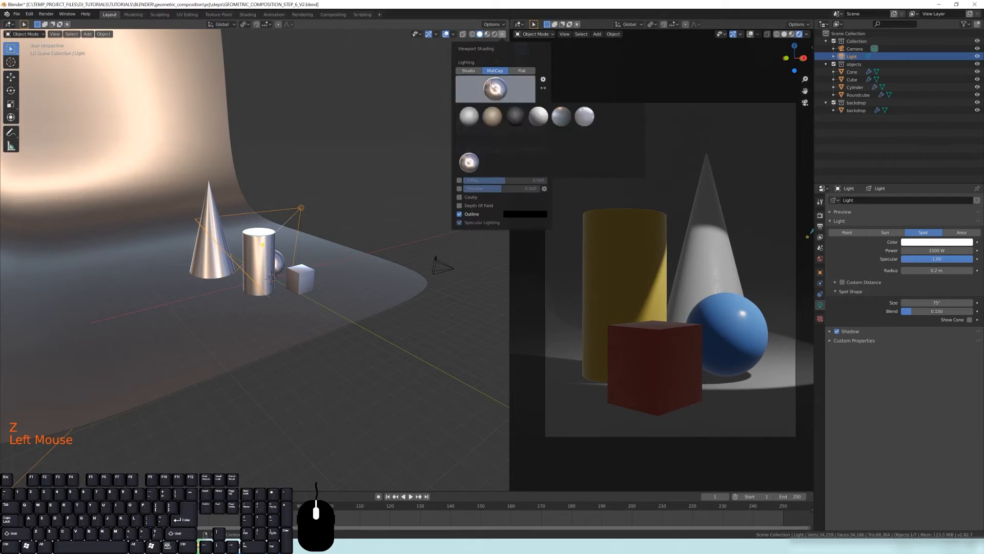
left_click(487, 119)
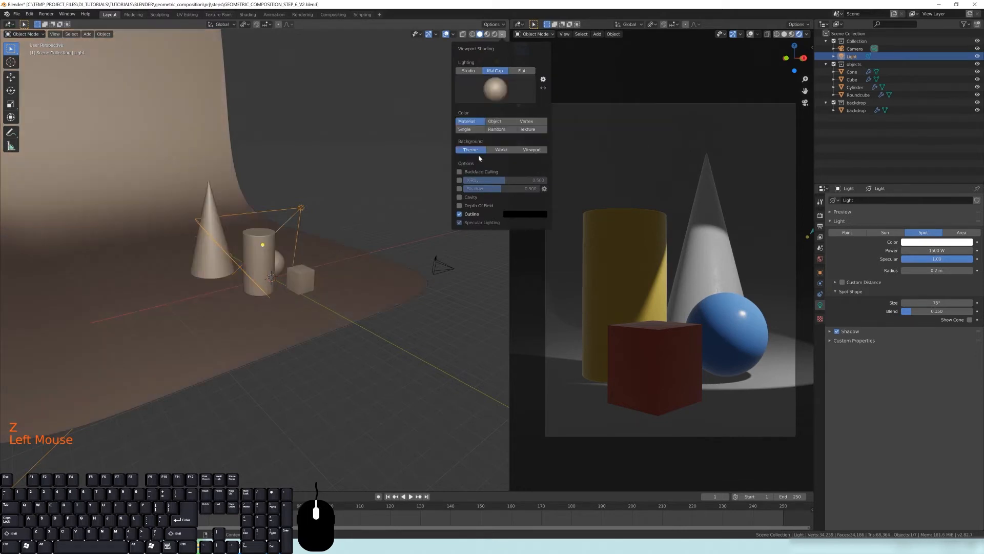
Pick a different MatCap sphere for the left viewport's solid shading
middle_click_drag(287, 241, 305, 253)
left_click(501, 35)
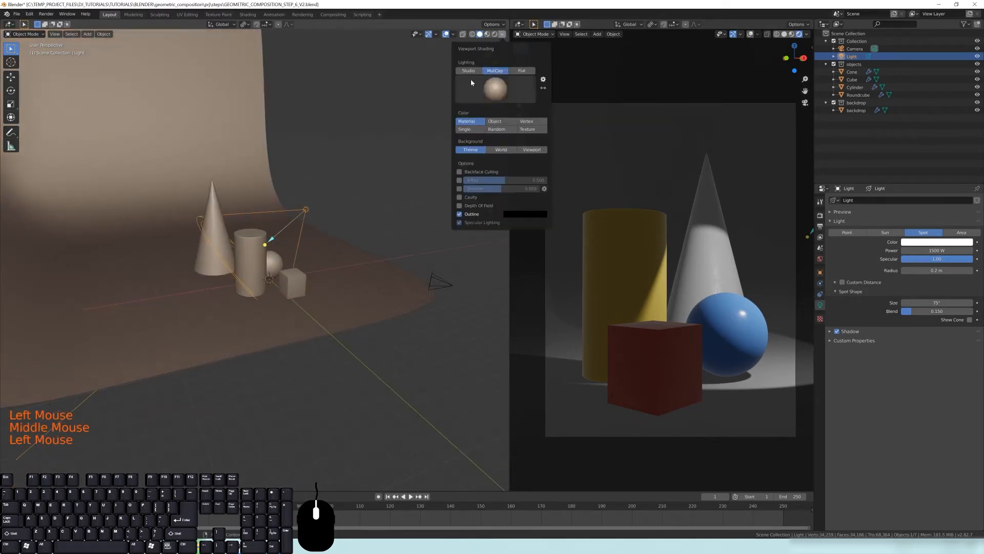
left_click(488, 88)
left_click(473, 116)
Orbit and zoom around the objects to inspect the MatCap shading
middle_click_drag(359, 218, 175, 254)
scroll(247, 236, "up", 2)
middle_click_drag(353, 210, 300, 248)
scroll(299, 220, "up", 1)
scroll(298, 220, "up", 2)
scroll(364, 231, "down", 3)
scroll(364, 232, "down", 1)
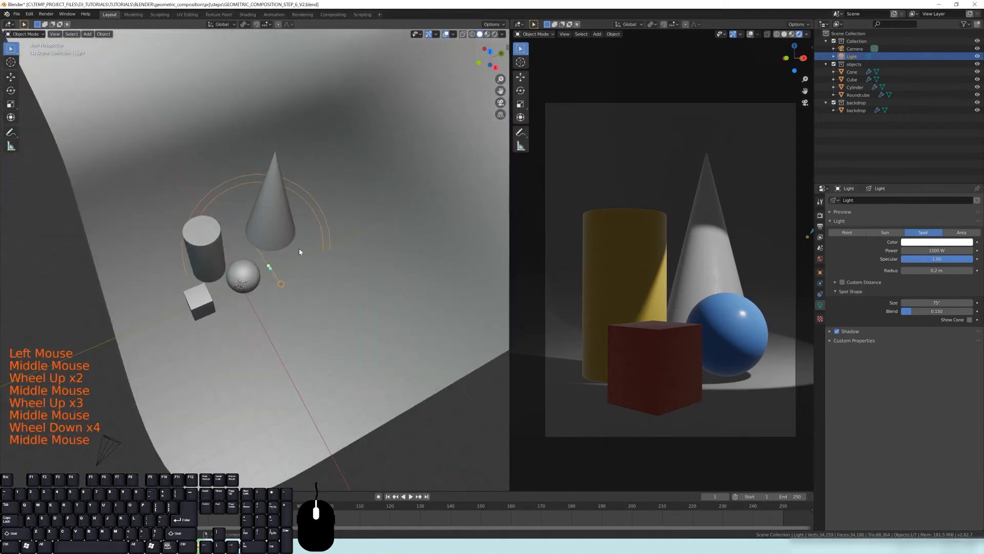
Rotate the spotlight in the top and front orthographic views so it aims at the objects
key("KP_7")
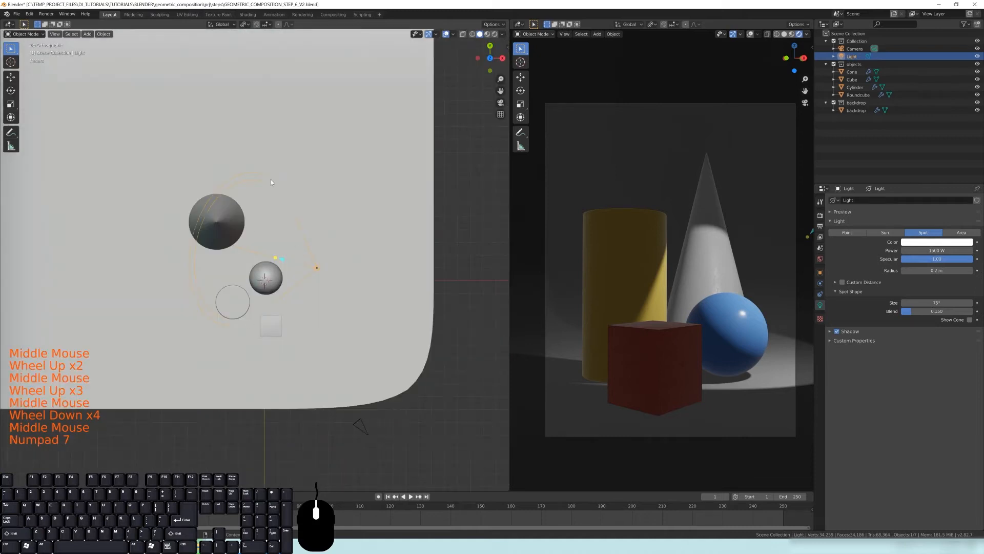
key("r")
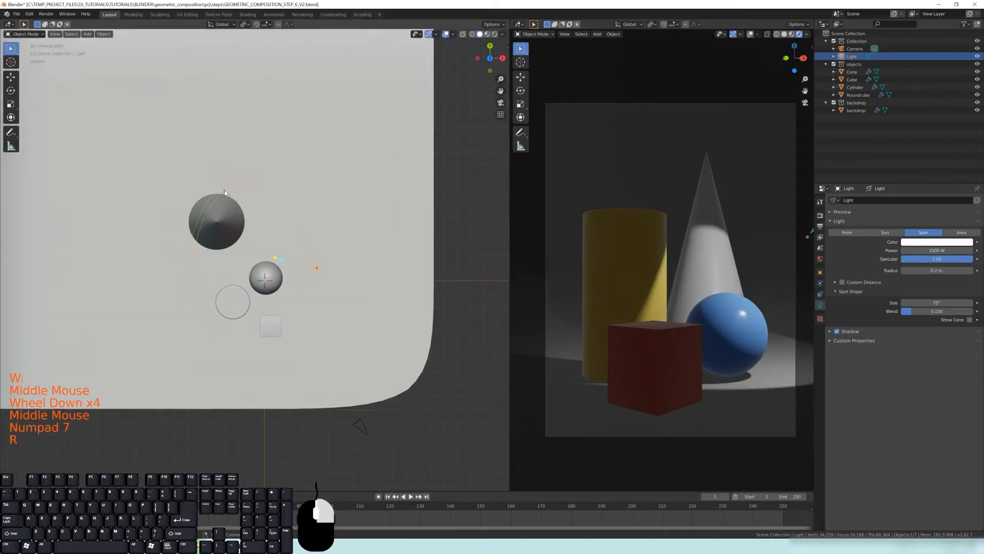
key("KP_1")
key("r")
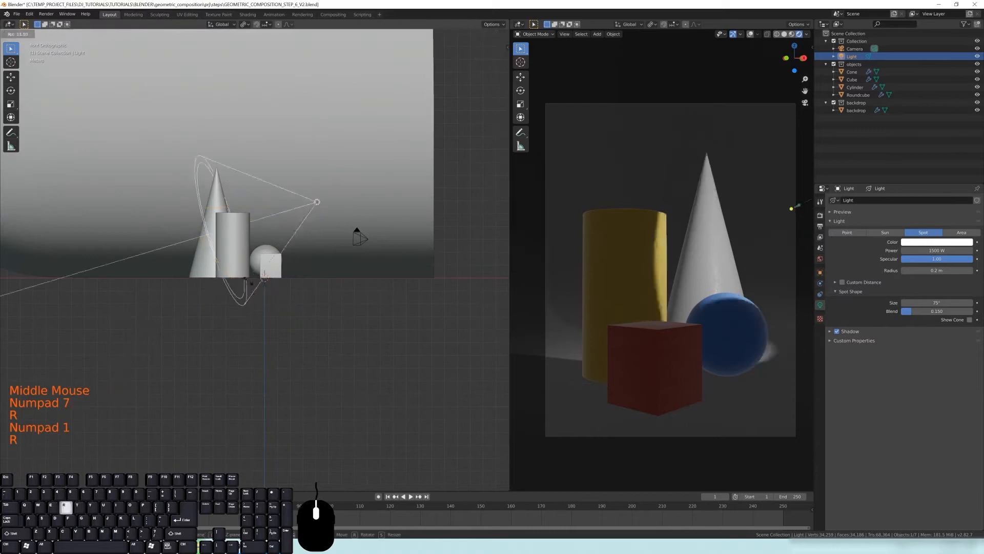
left_click(188, 272)
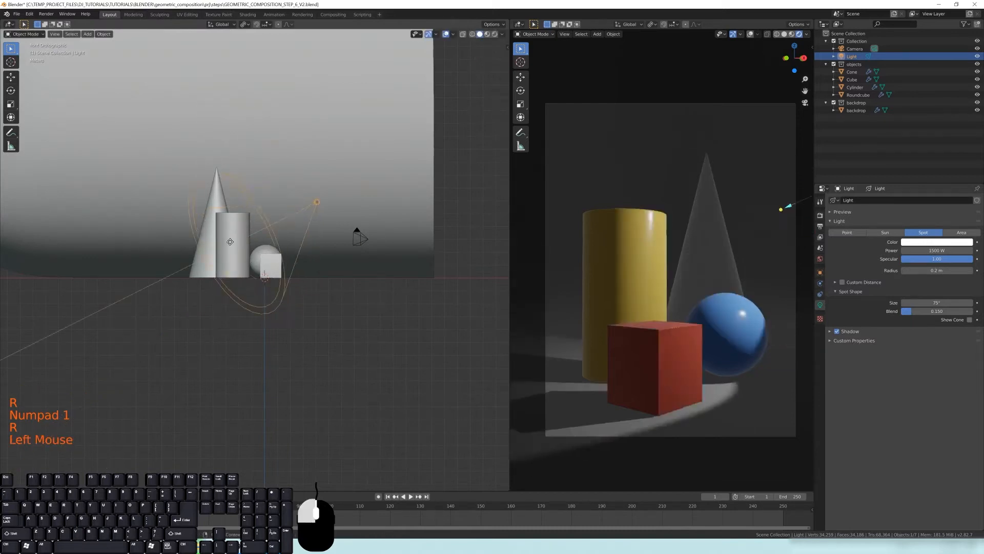
left_click_drag(189, 273, 205, 240)
middle_click_drag(223, 238, 328, 221)
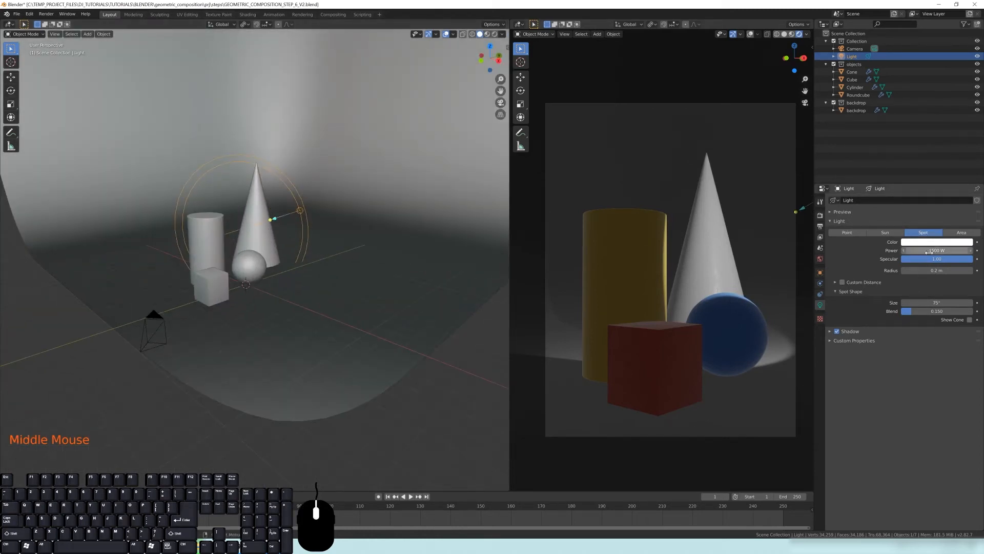
Narrow the spotlight's cone size to 31.9°
left_click_drag(937, 259, 925, 258)
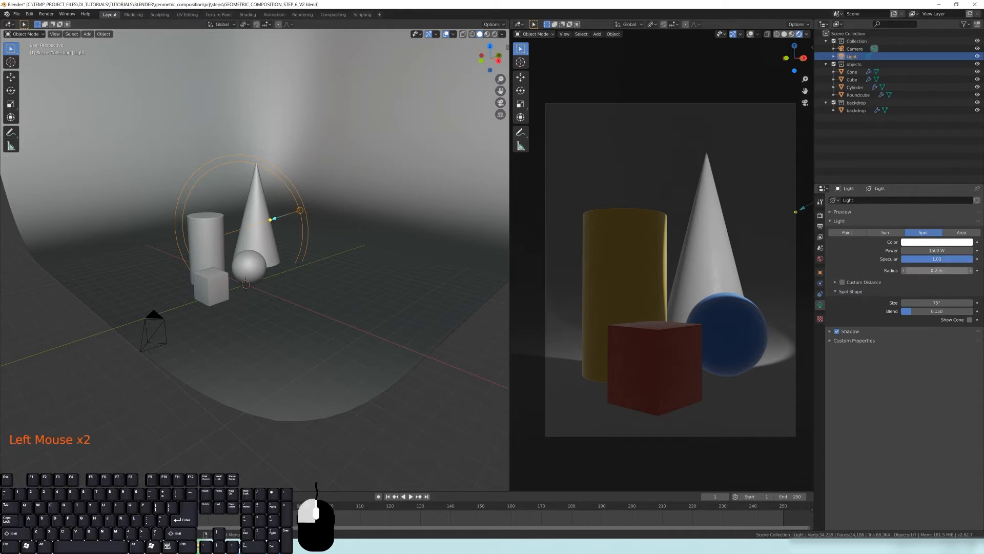
left_click_drag(937, 270, 957, 270)
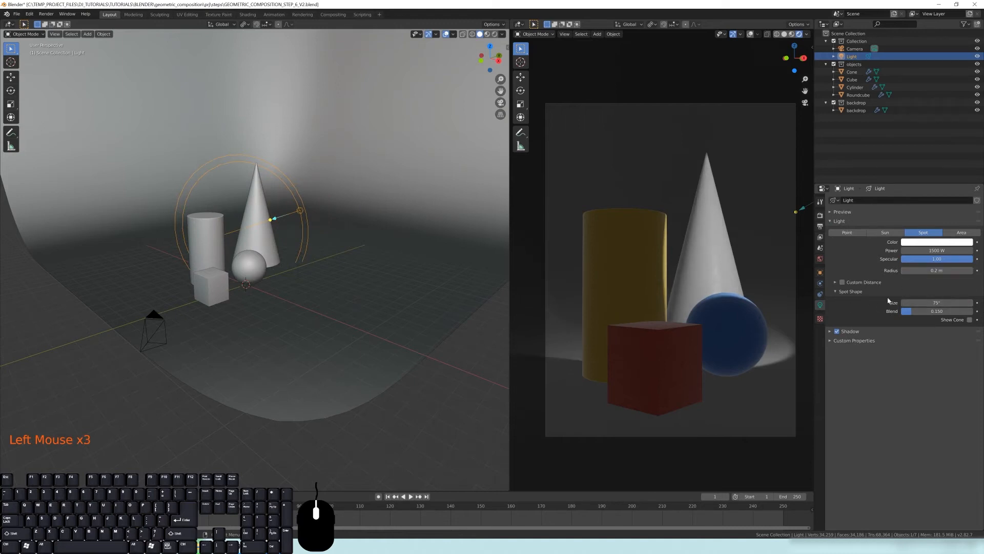
double_click(850, 292)
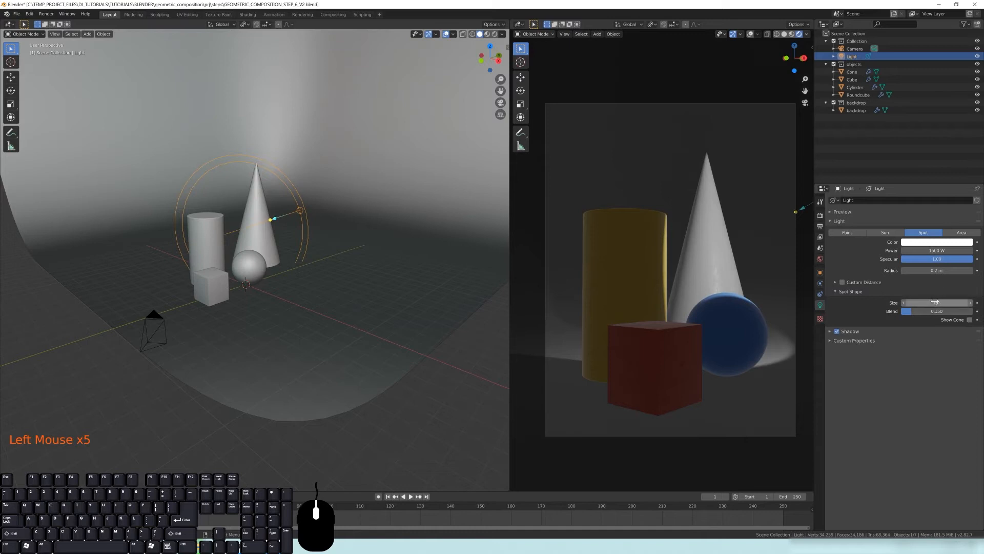
scroll(481, 265, "up", 2)
middle_click_drag(481, 265, 246, 160, "shift")
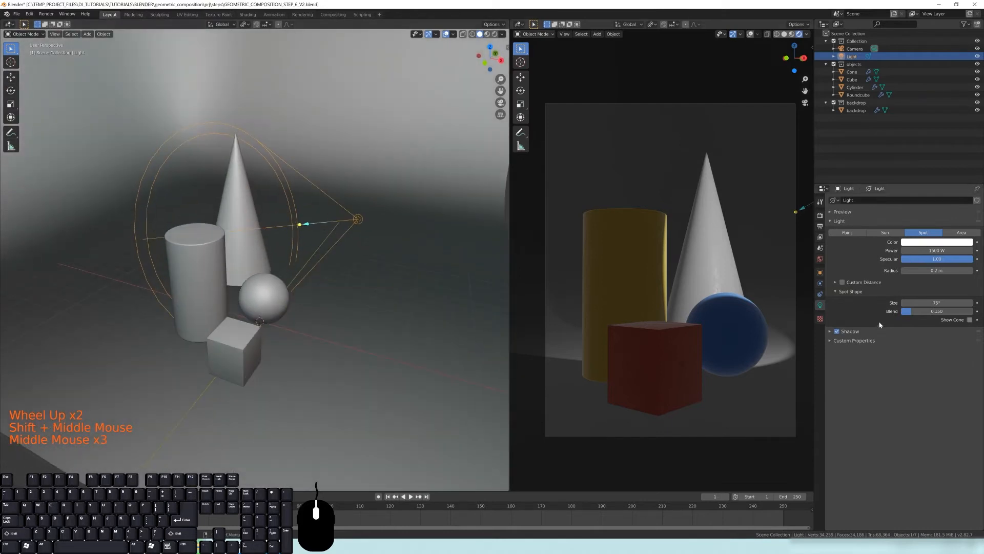
mouse_move(930, 302)
left_mouse_down()
mouse_move(904, 303)
mouse_move(918, 303)
left_mouse_up()
middle_click_drag(353, 249, 368, 242, "shift")
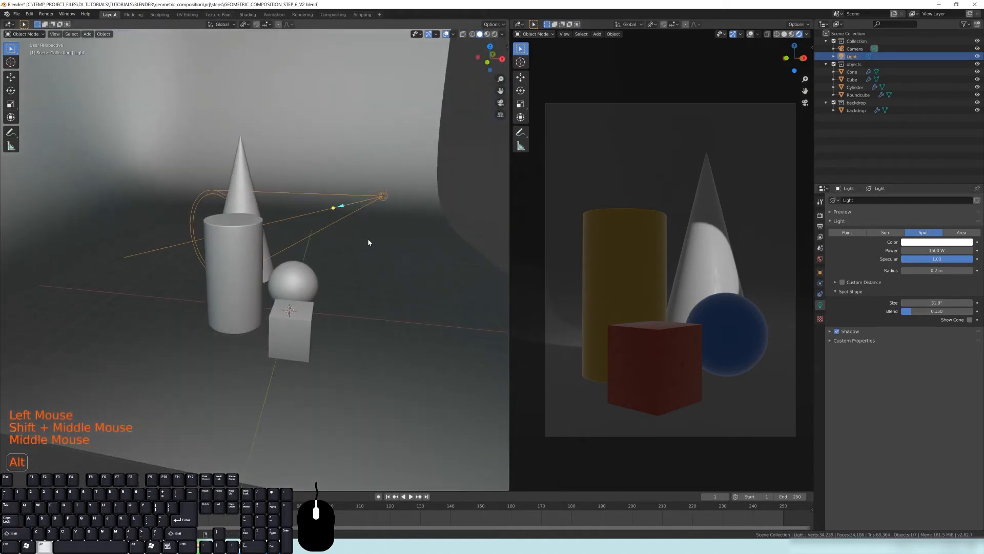
Clear the spotlight's rotation and location, then move it straight up along Z above the objects
key("alt+r")
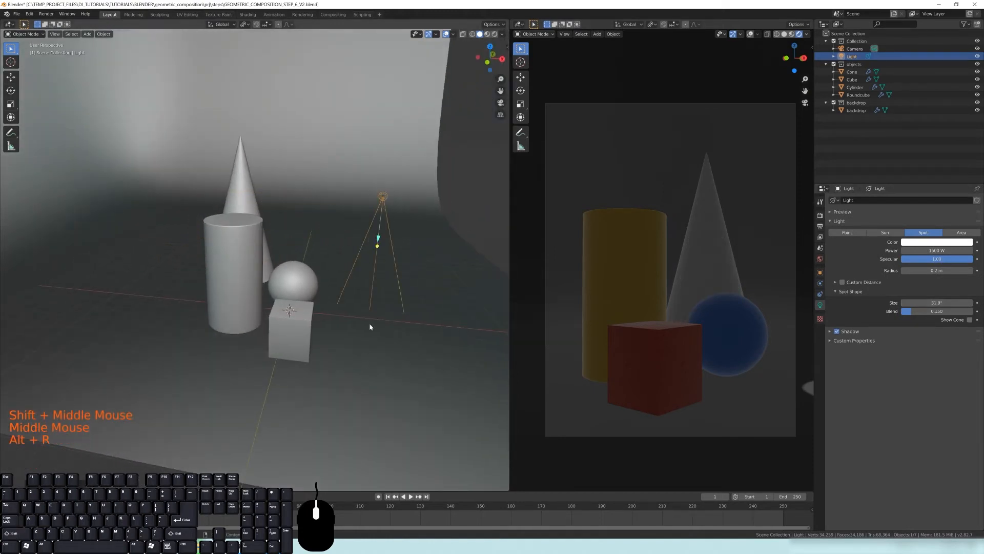
key("alt+g")
middle_click_drag(283, 375, 286, 307)
key("g")
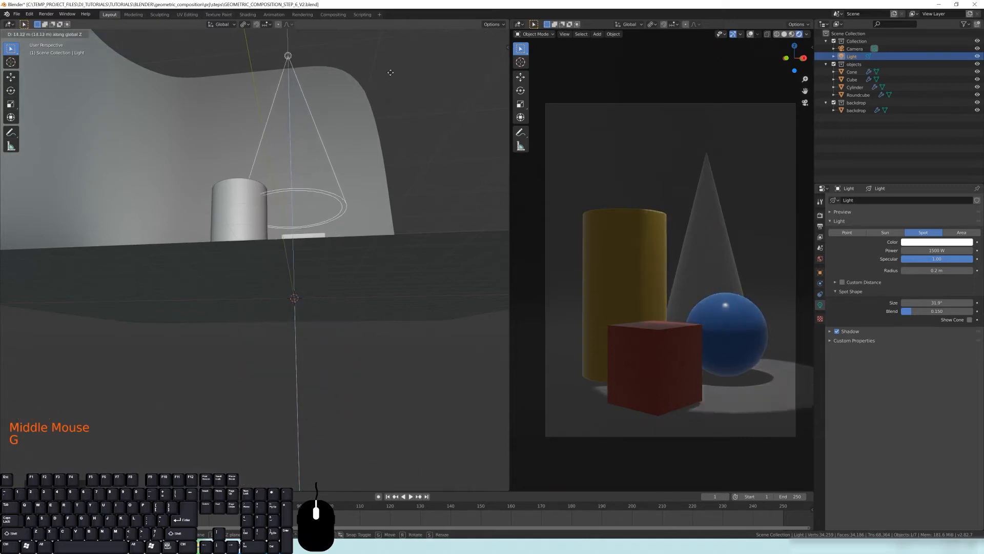
left_click(370, 167)
middle_click_drag(370, 168, 338, 184)
scroll(725, 206, "down", 2)
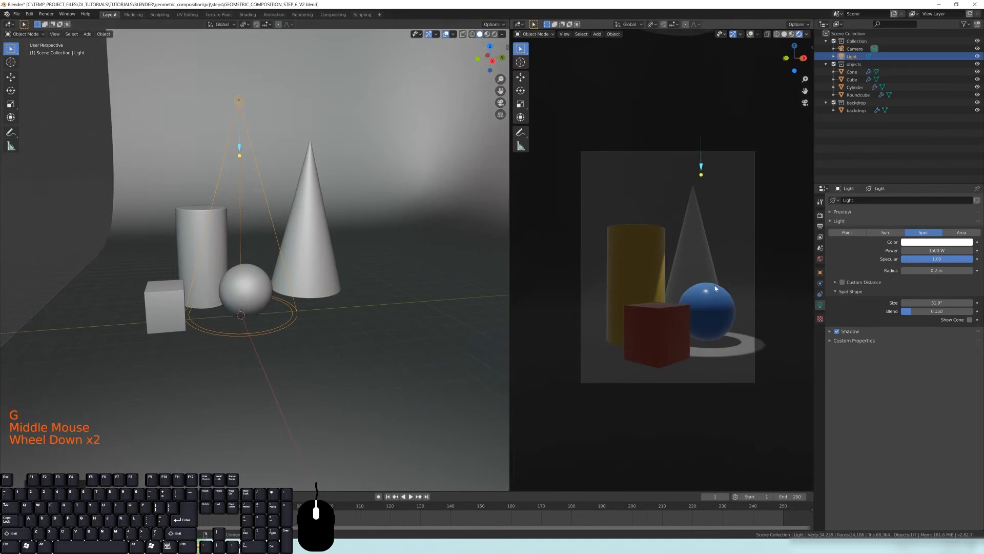
Widen the spot size to 67.3° and turn on Show Cone
middle_click_drag(712, 285, 690, 277, "shift")
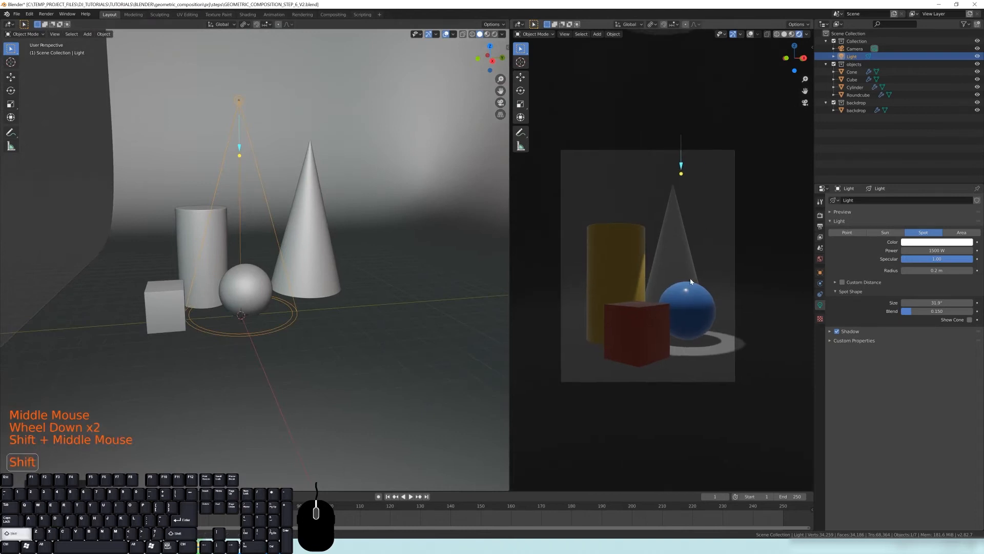
left_click(931, 302)
left_click_drag(931, 302, 966, 303)
mouse_move(937, 303)
left_mouse_down()
mouse_move(874, 303)
mouse_move(918, 302)
left_mouse_up()
left_click(970, 320)
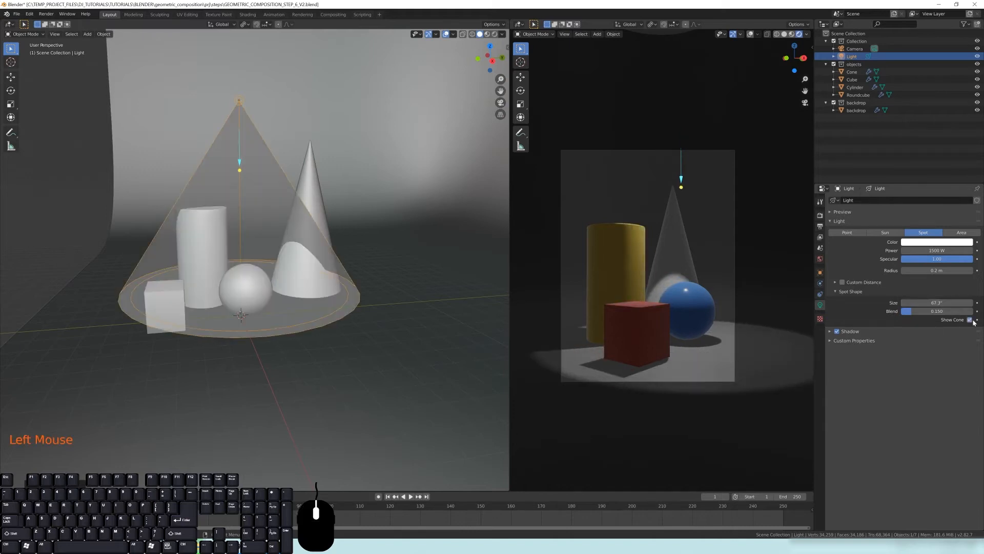
Turn off Show Cone and set the spot size to 76.8° with a blend of 0
middle_click_drag(247, 226, 288, 199)
middle_click_drag(336, 279, 243, 214)
middle_click_drag(288, 254, 485, 284)
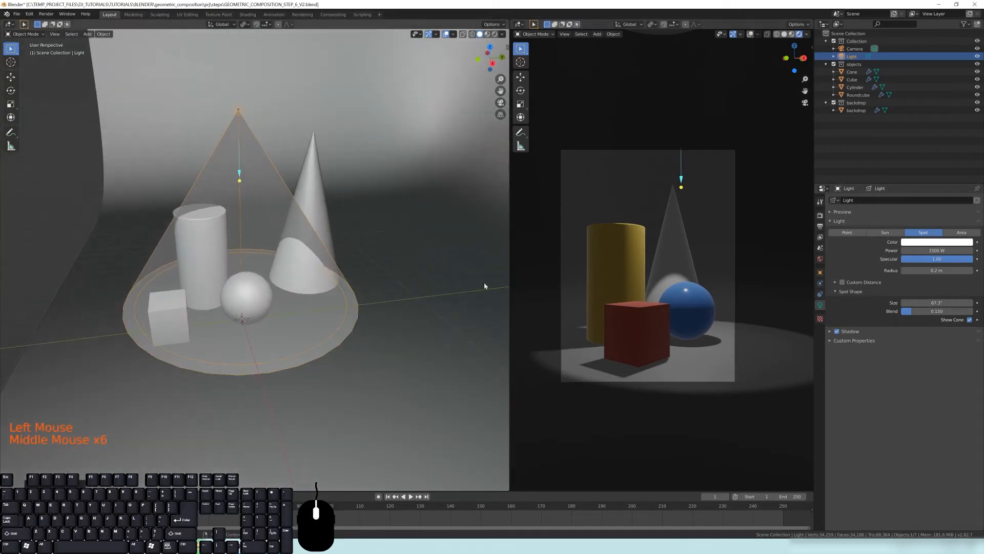
left_click(970, 320)
middle_click_drag(303, 309, 322, 297)
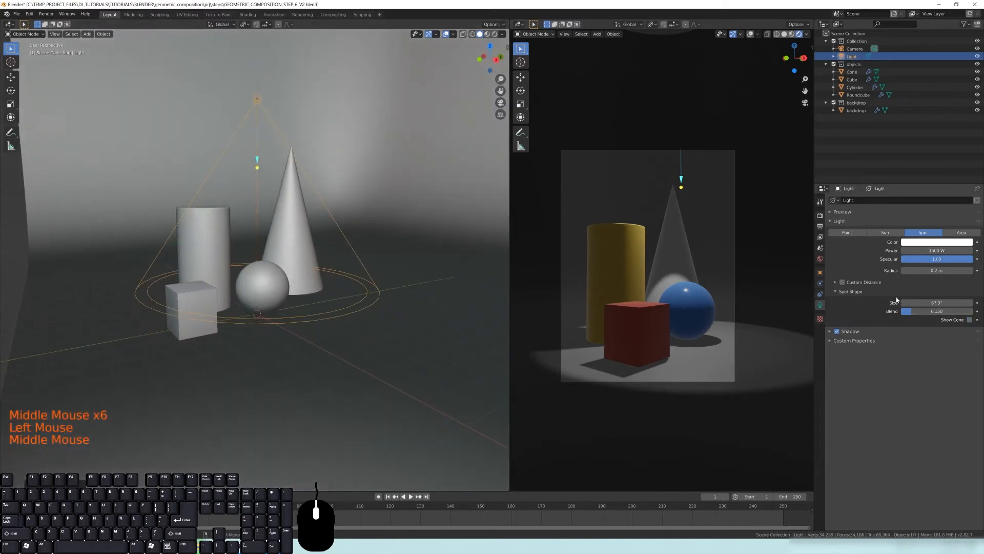
left_click_drag(925, 302, 902, 312)
Increase the spot blend to about 1.0 to soften the edge of the light pool
middle_click_drag(638, 362, 615, 303)
middle_click_drag(605, 363, 653, 373)
scroll(653, 373, "down", 2)
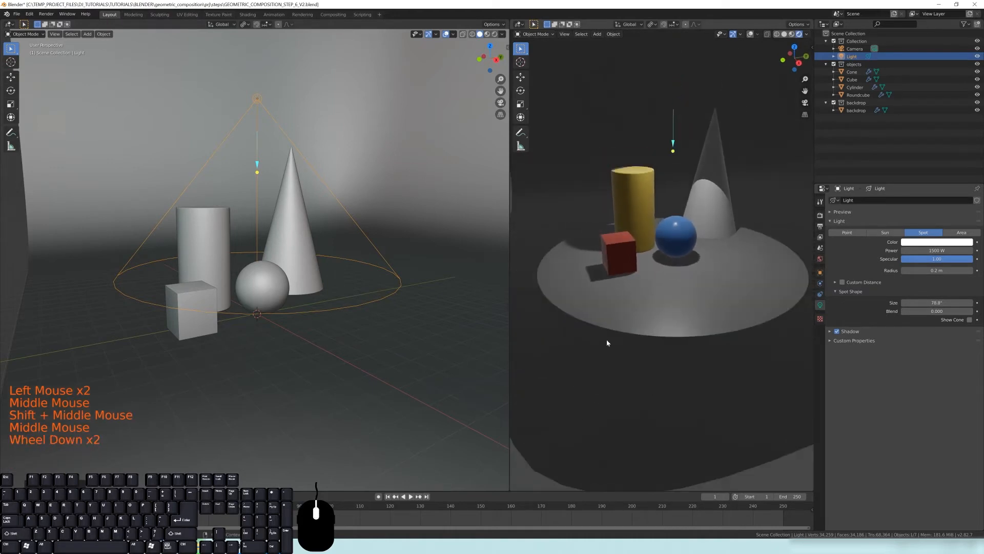
middle_click_drag(738, 316, 738, 328)
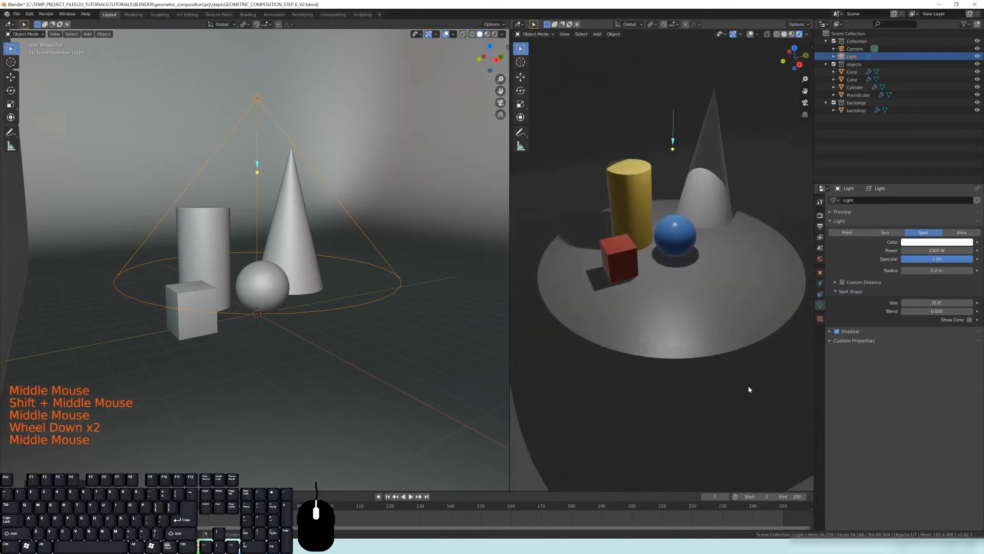
left_click_drag(918, 311, 968, 312)
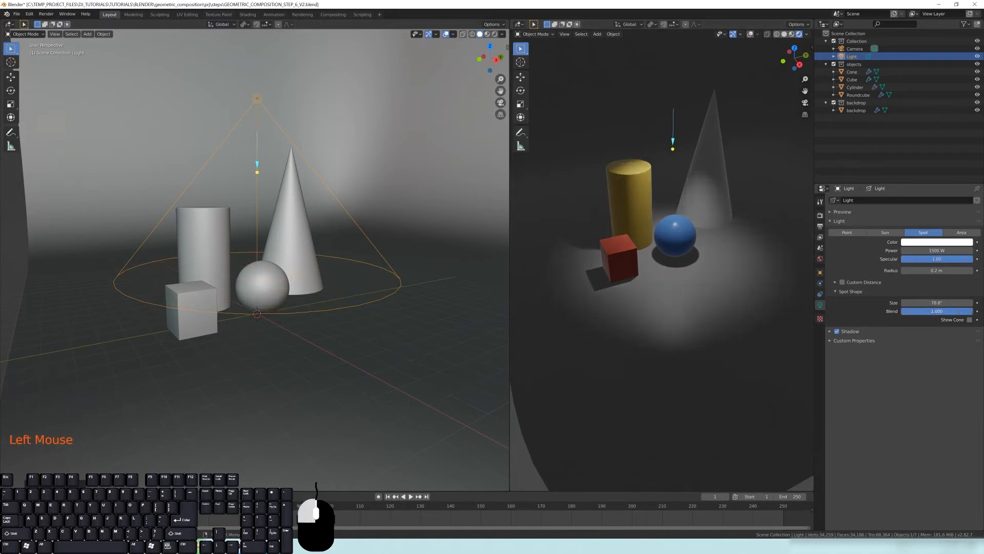
mouse_move(938, 311)
left_mouse_down()
mouse_move(901, 311)
mouse_move(938, 311)
left_mouse_up()
mouse_move(668, 258)
middle_mouse_down()
mouse_move(684, 223)
mouse_move(681, 255)
middle_mouse_up()
middle_click_drag(681, 254, 676, 264)
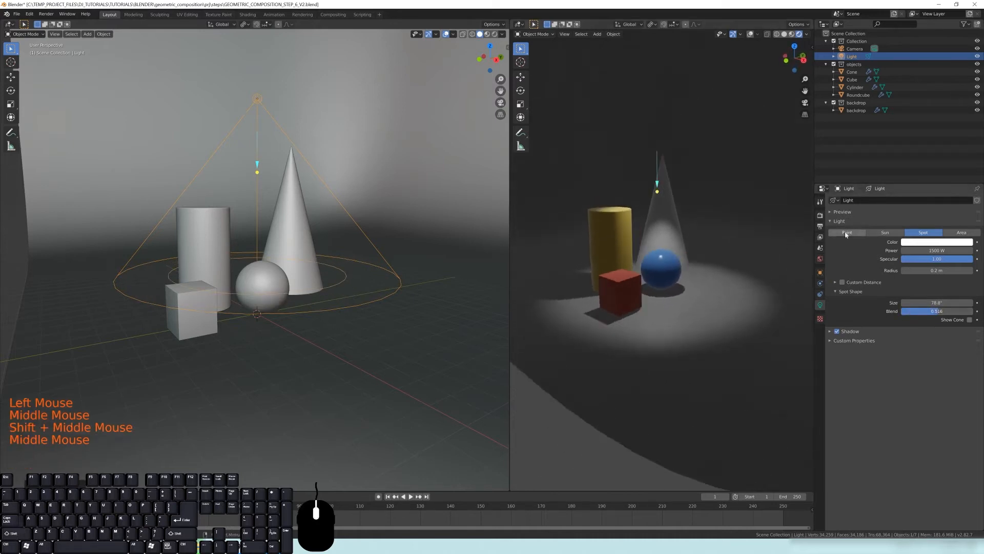
Change the light type to Area, frame it in the left viewport, and set its shape to Square
left_click(960, 233)
middle_click_drag(183, 202, 289, 230, "shift")
scroll(289, 231, "up", 2)
middle_click_drag(297, 175, 253, 266, "shift")
scroll(262, 156, "up", 1)
scroll(230, 115, "up", 3)
key("KP_Decimal")
scroll(304, 229, "up", 1)
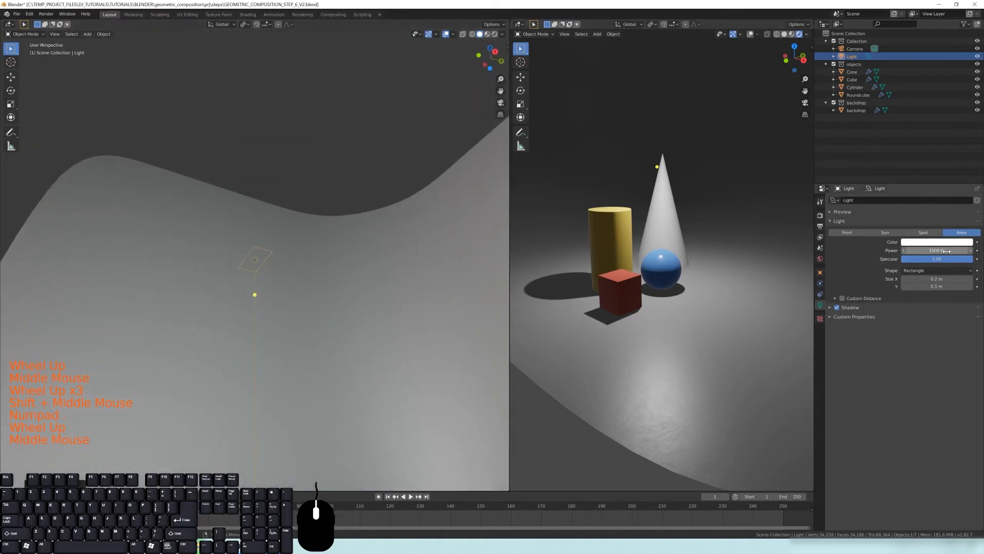
left_click(908, 272)
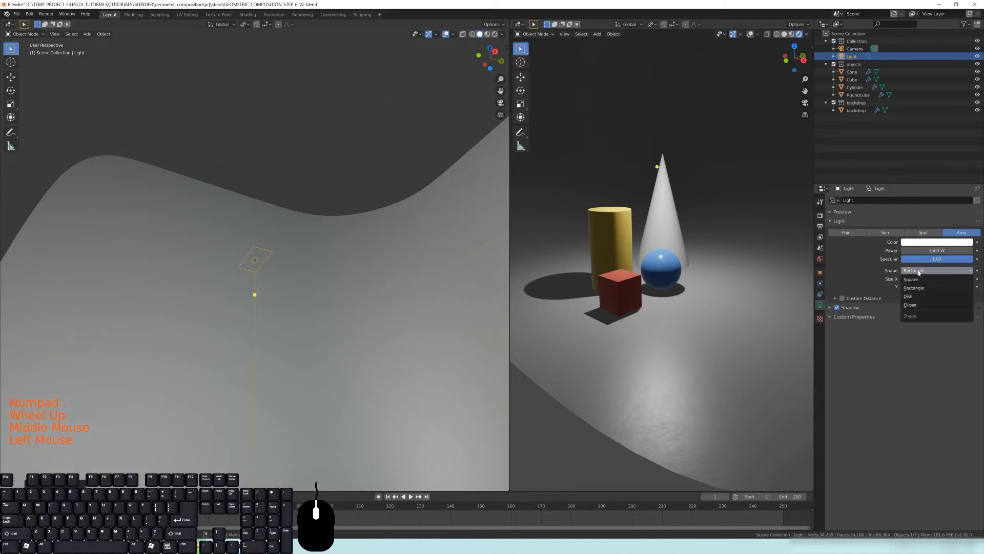
left_click(911, 283)
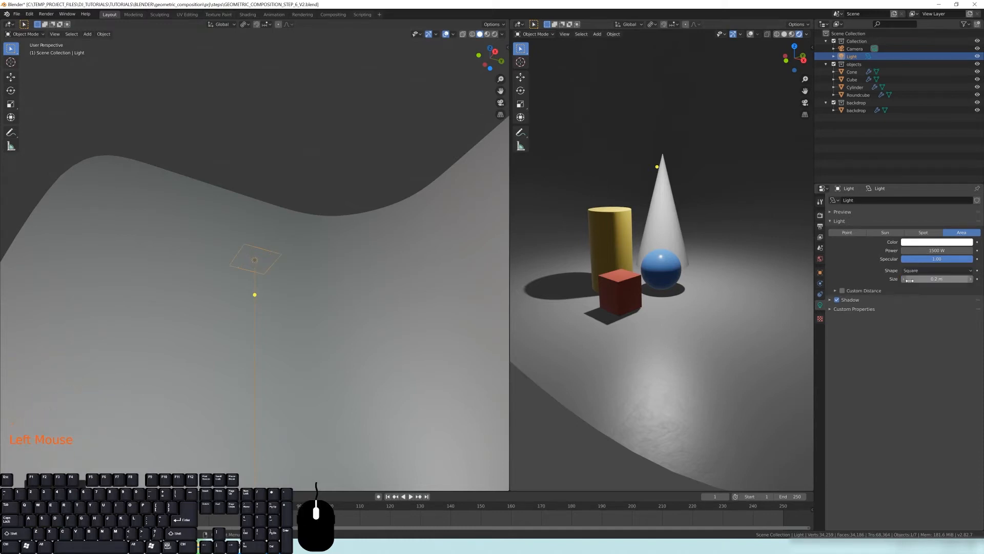
mouse_move(293, 278)
middle_mouse_down()
mouse_move(288, 298)
mouse_move(289, 264)
middle_mouse_up()
scroll(287, 297, "down", 3)
key("s")
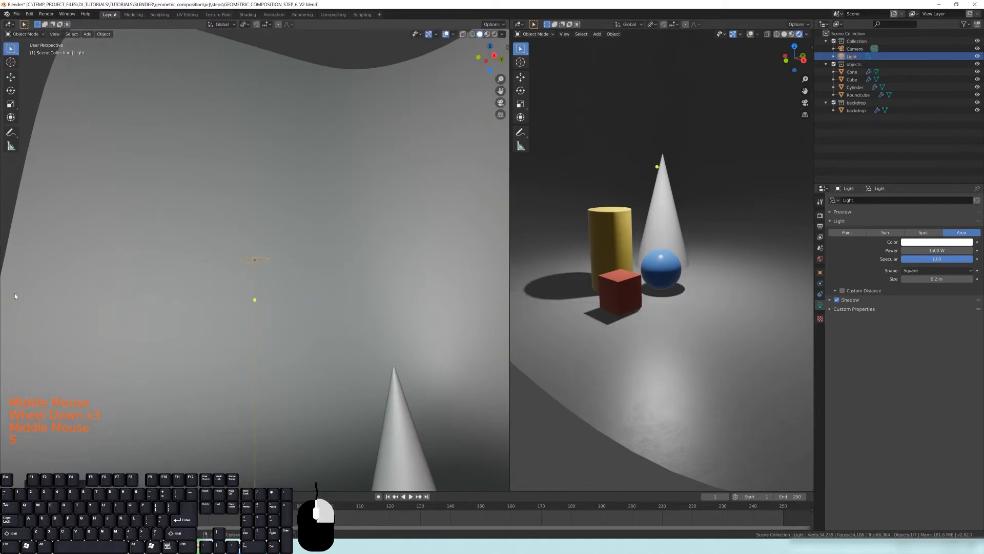
scroll(259, 279, "down", 4)
key("s")
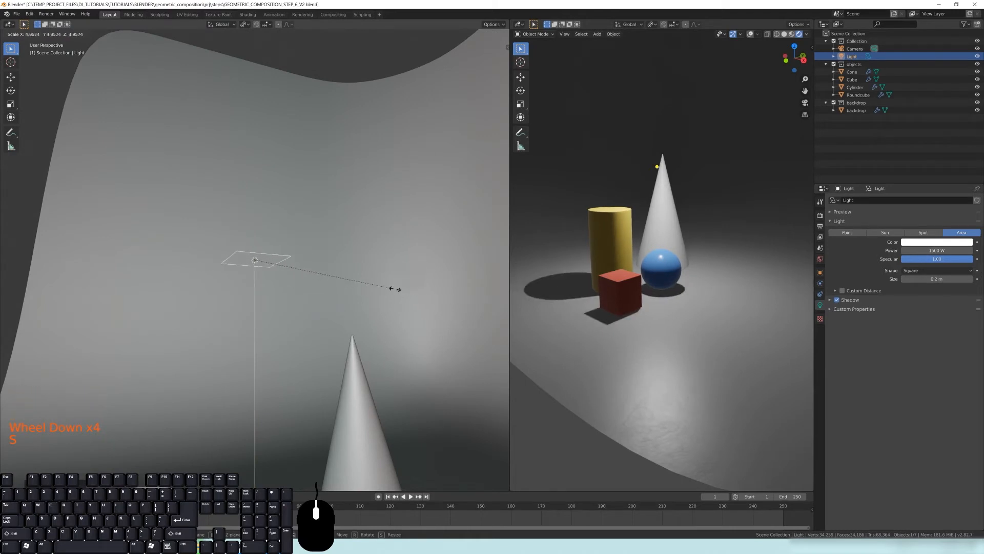
right_click(480, 298)
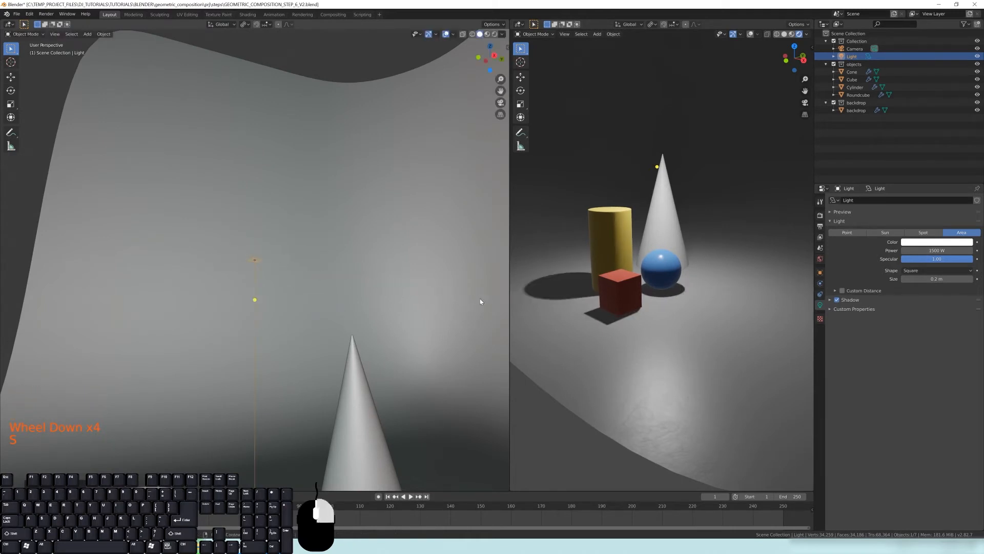
middle_click_drag(651, 317, 584, 294, "shift")
scroll(684, 328, "up", 1)
scroll(613, 361, "up", 1)
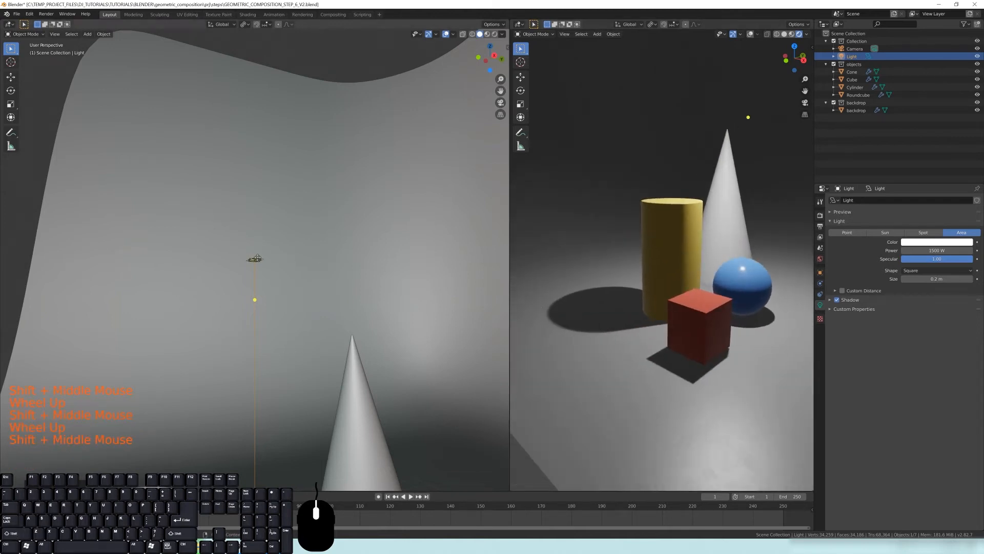
key("s")
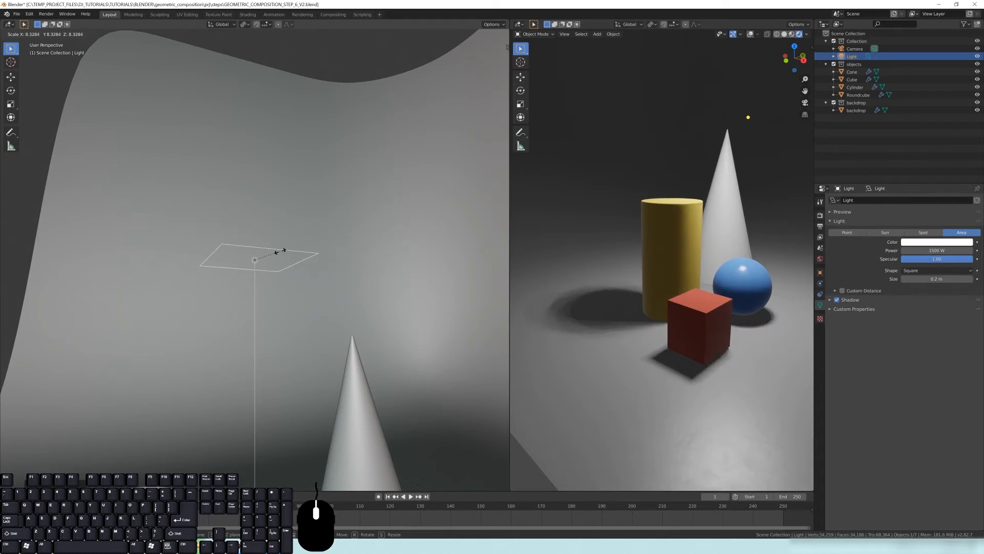
key("Escape")
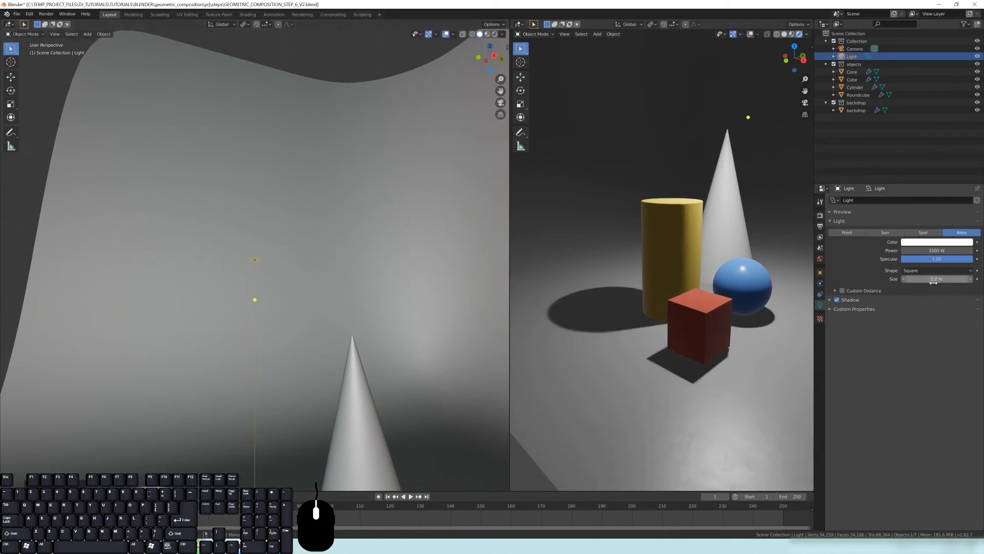
Set the area light's size to 1.63 m and its power to 1507 W
left_click_drag(929, 278, 969, 278)
left_click_drag(937, 250, 939, 250)
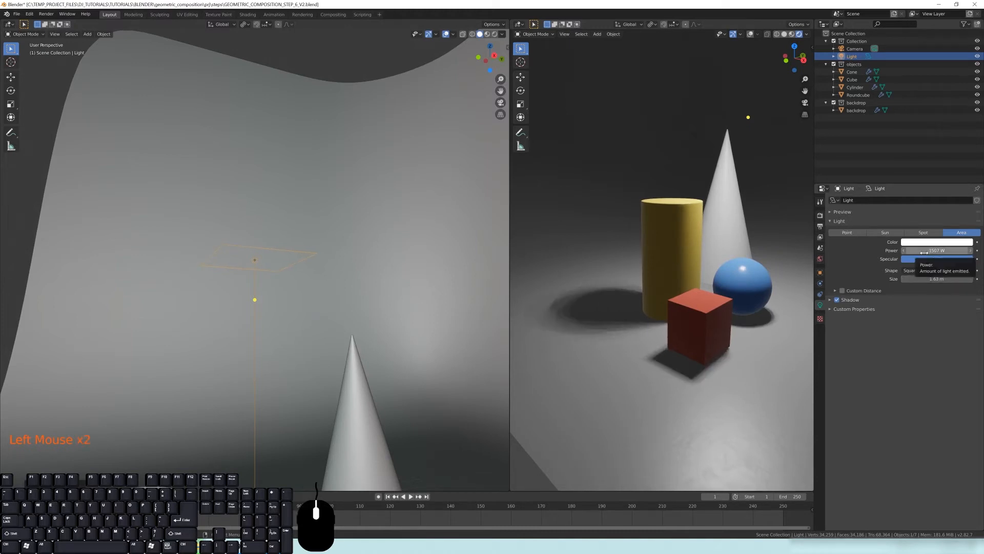
scroll(708, 297, "down", 5)
middle_click_drag(707, 296, 658, 266)
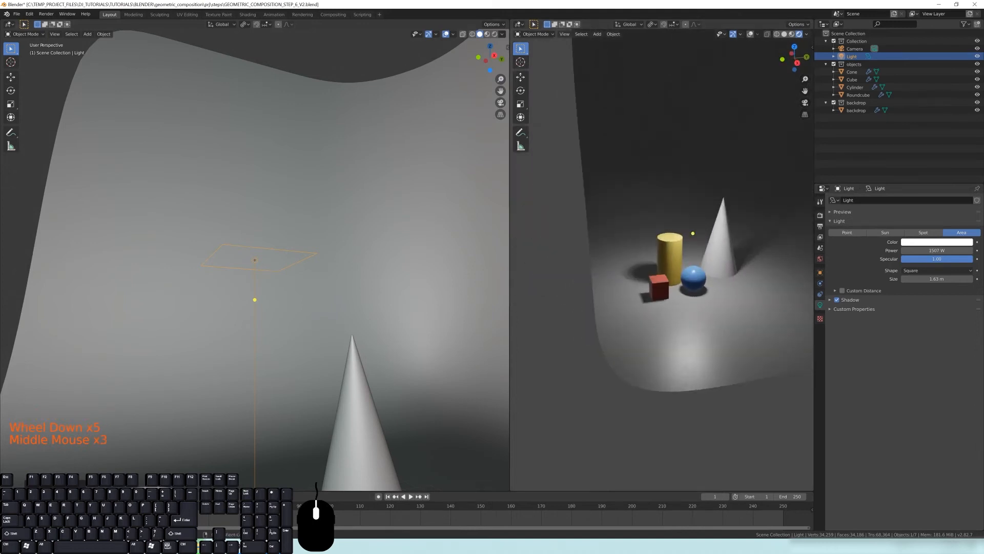
Switch to Google Chrome from the Start menu and run a web search about lighting
left_click(28, 546)
type("chro")
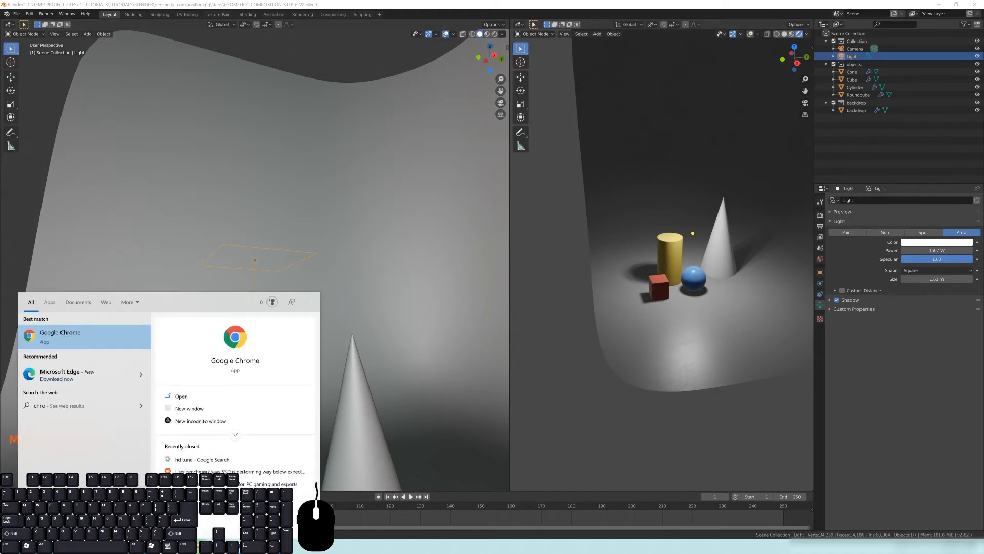
key("Return")
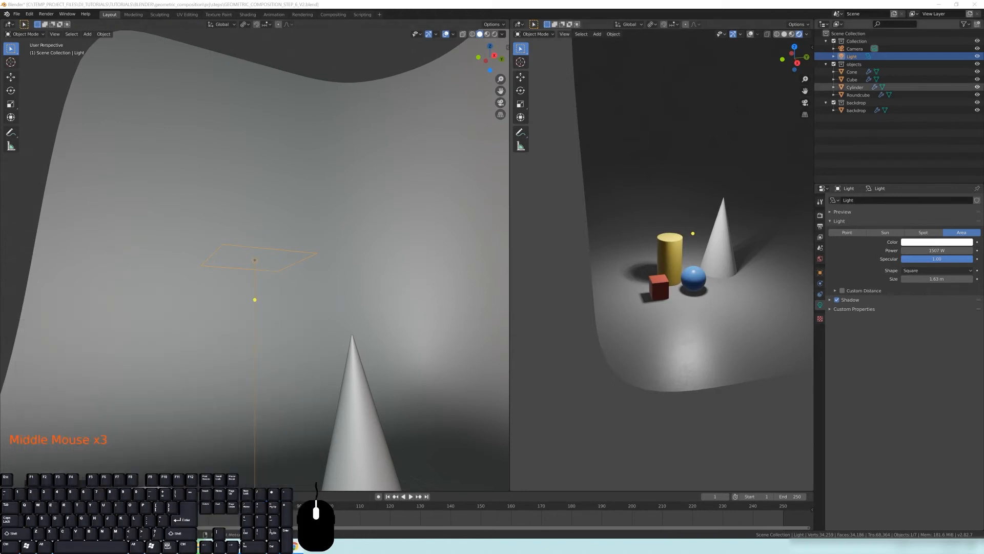
type("int lighting")
key("Return")
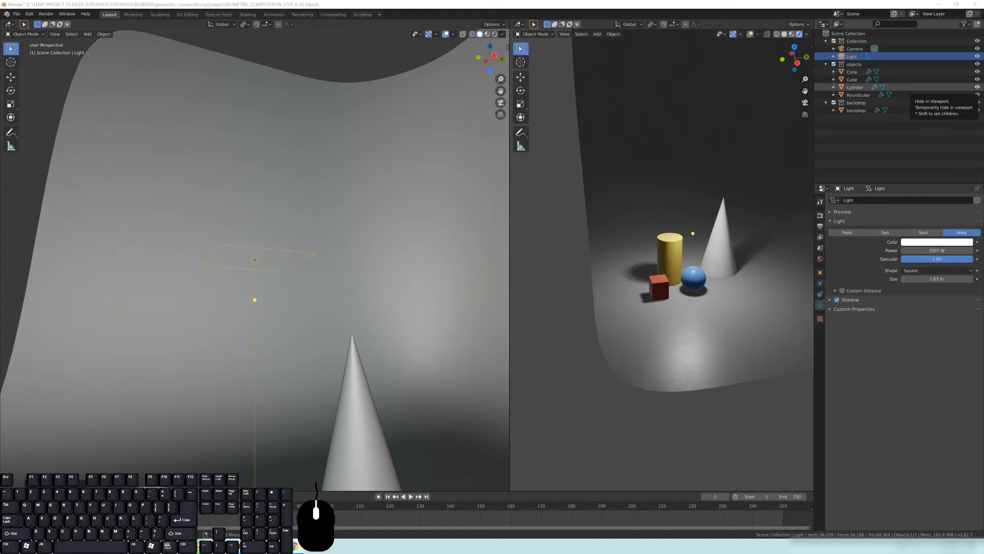
Browse the image results for 3 point lighting and open a three-point lighting diagram
left_click_drag(983, 159, 549, 161)
left_click(666, 162)
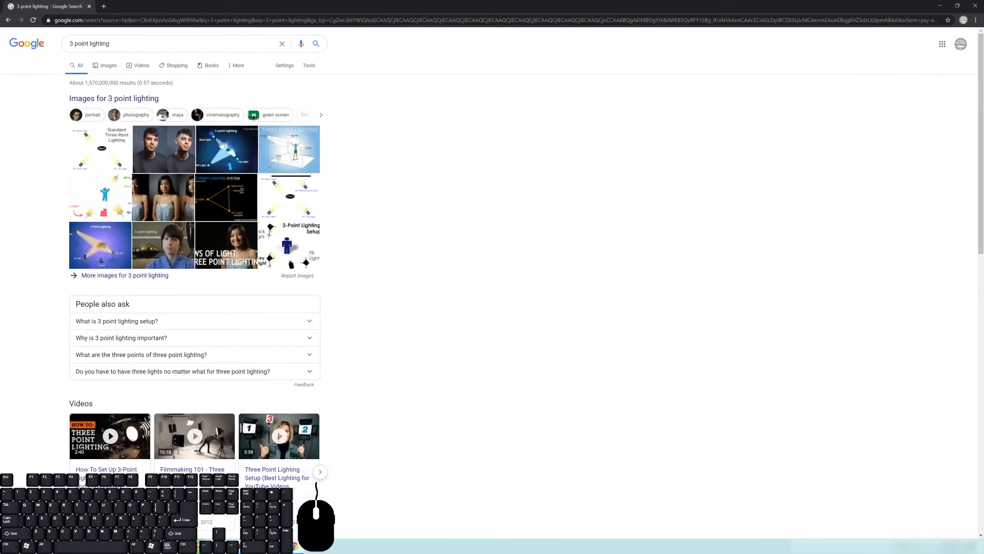
left_click(99, 66)
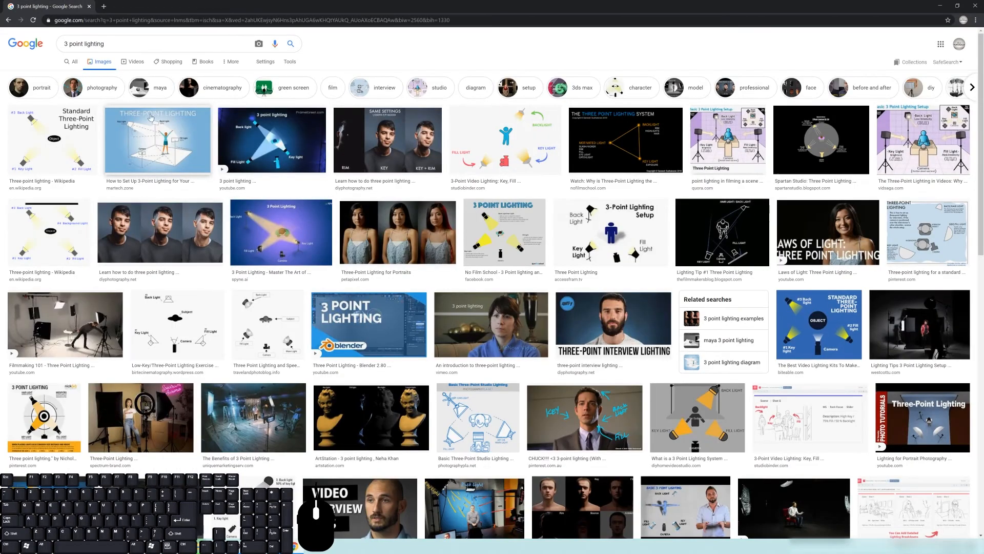
left_click(175, 141)
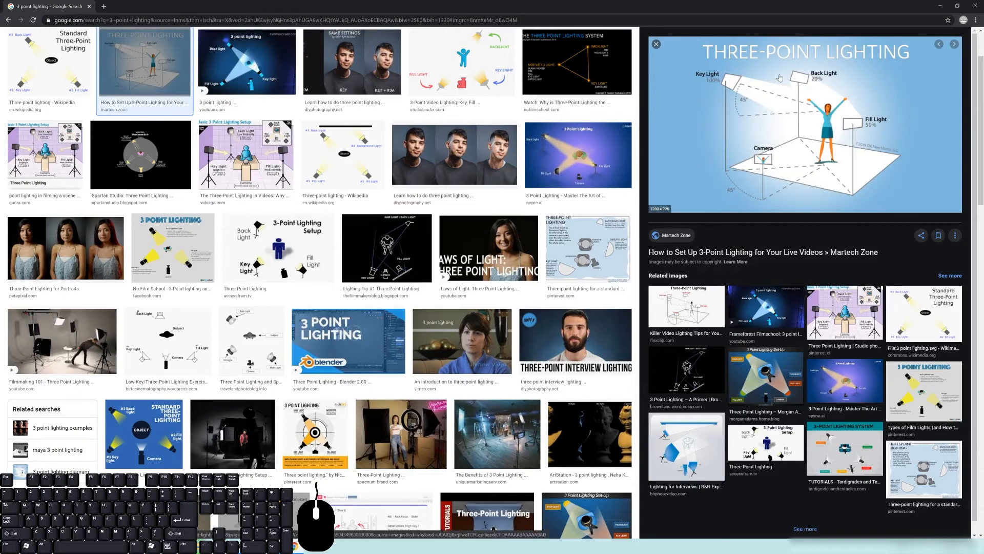
Open the three-point lighting diagram image in its own browser tab
right_click(796, 100)
left_click(820, 108)
left_click(147, 8)
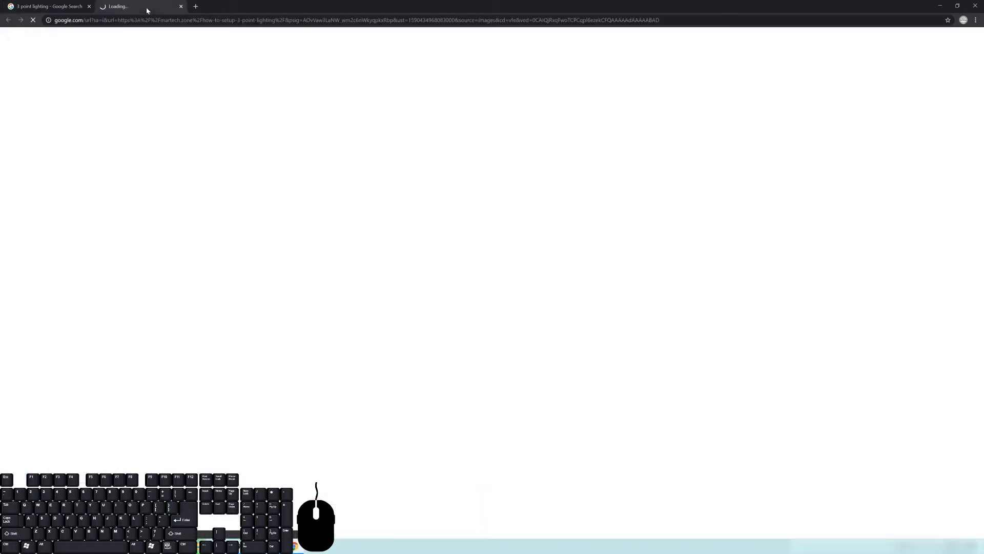
left_click(38, 3)
right_click(793, 144)
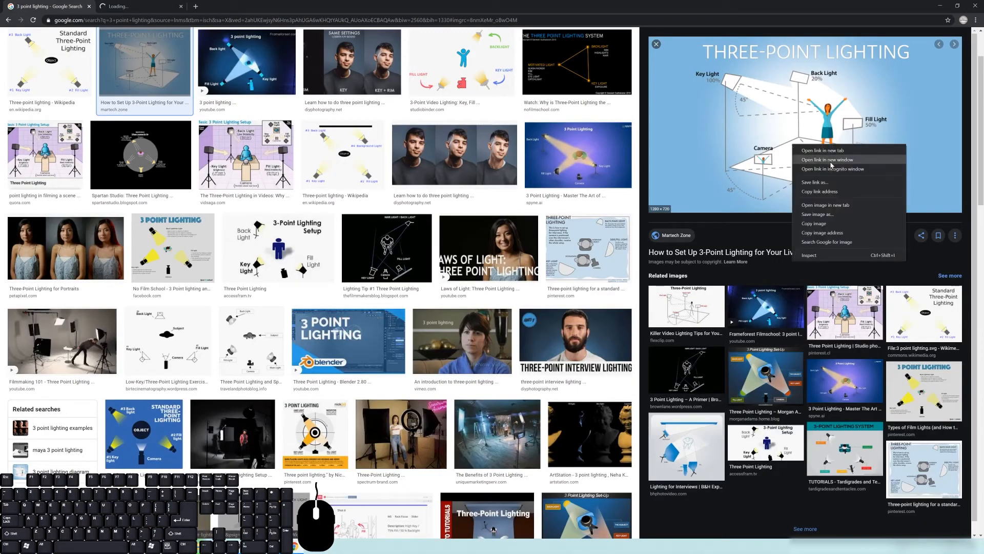
left_click(825, 205)
left_click(221, 7)
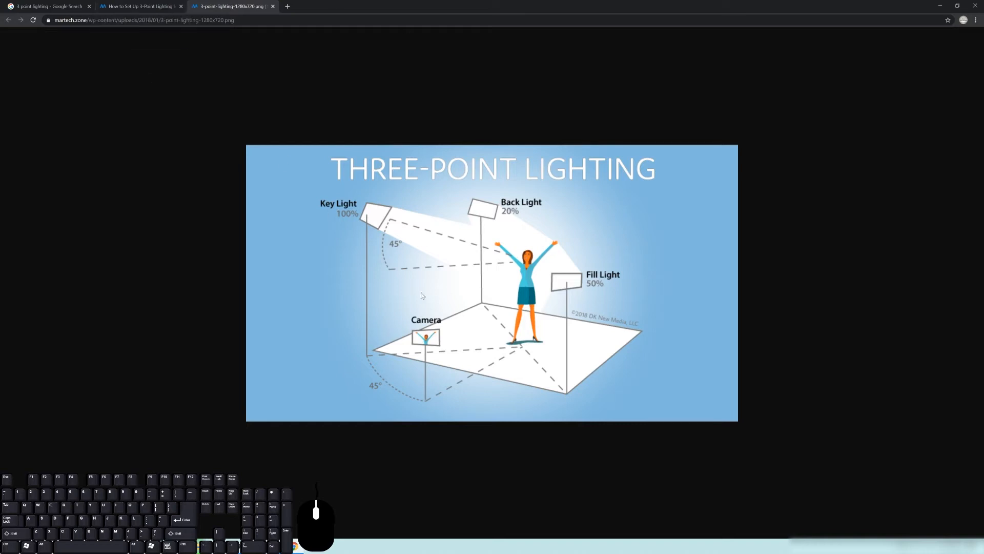
Return to Blender and move the area light in front of and to the side of the objects in top view
left_click(936, 6)
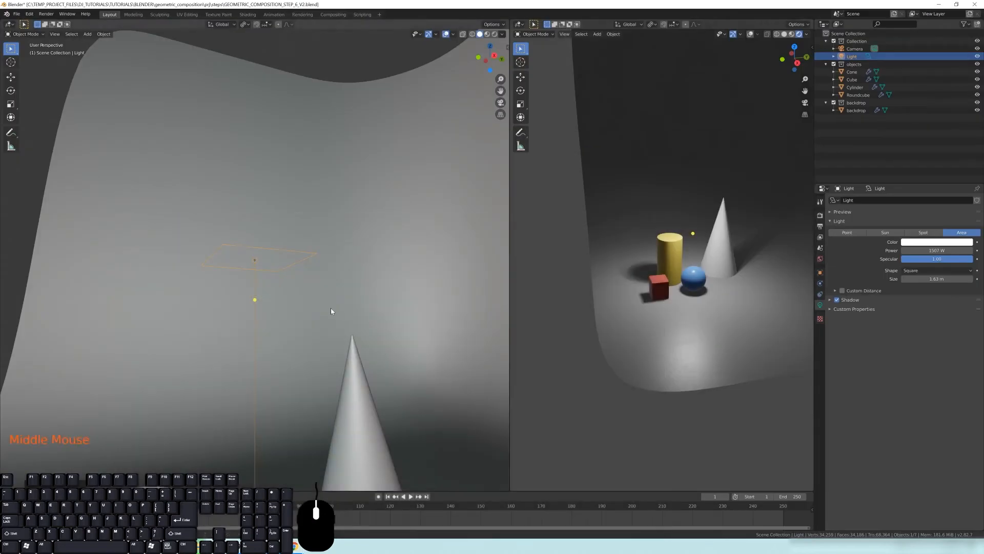
middle_click_drag(330, 307, 340, 329)
key("KP_7")
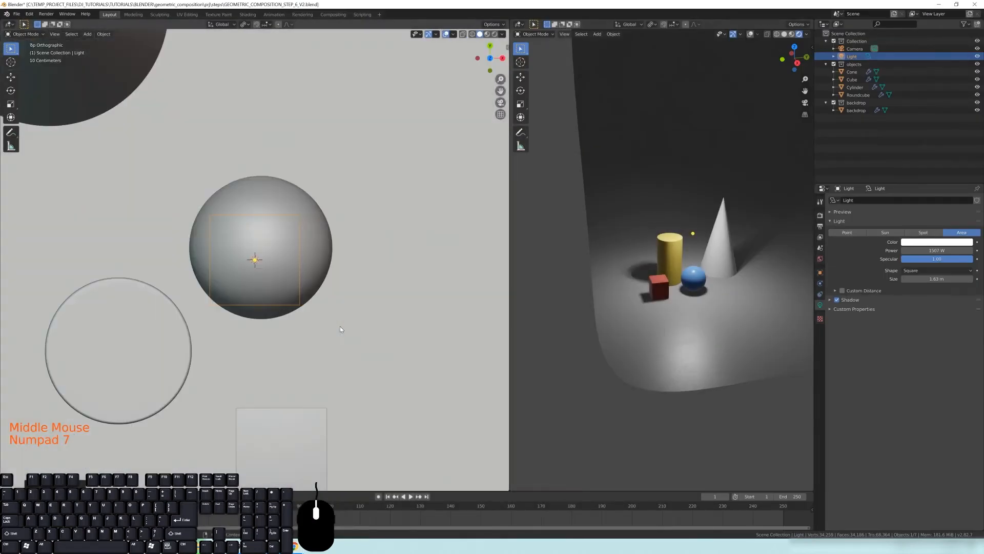
scroll(272, 290, "down", 6)
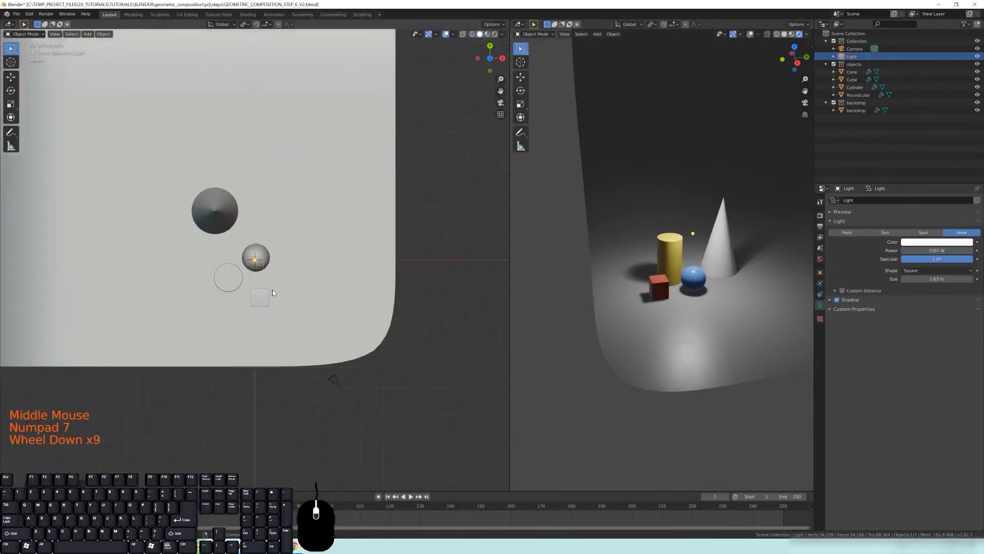
middle_click_drag(275, 290, 276, 297, "shift")
scroll(276, 297, "up", 3)
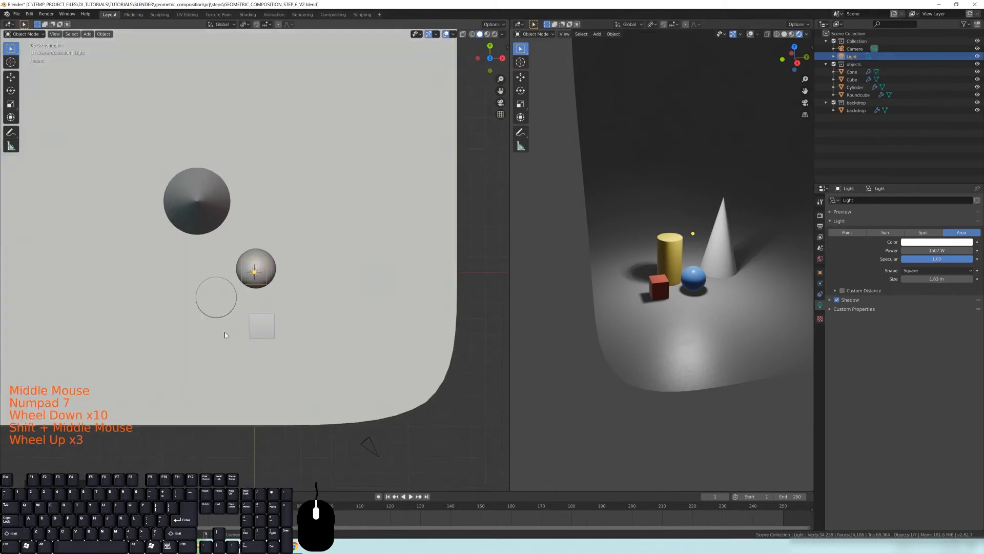
key("KP_0")
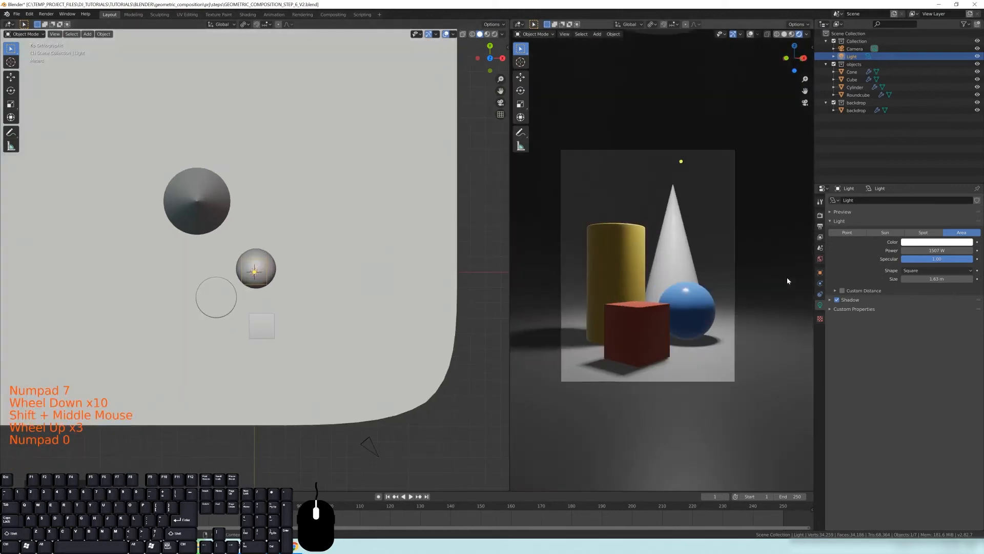
middle_click_drag(688, 248, 661, 243, "shift")
scroll(653, 232, "up", 2)
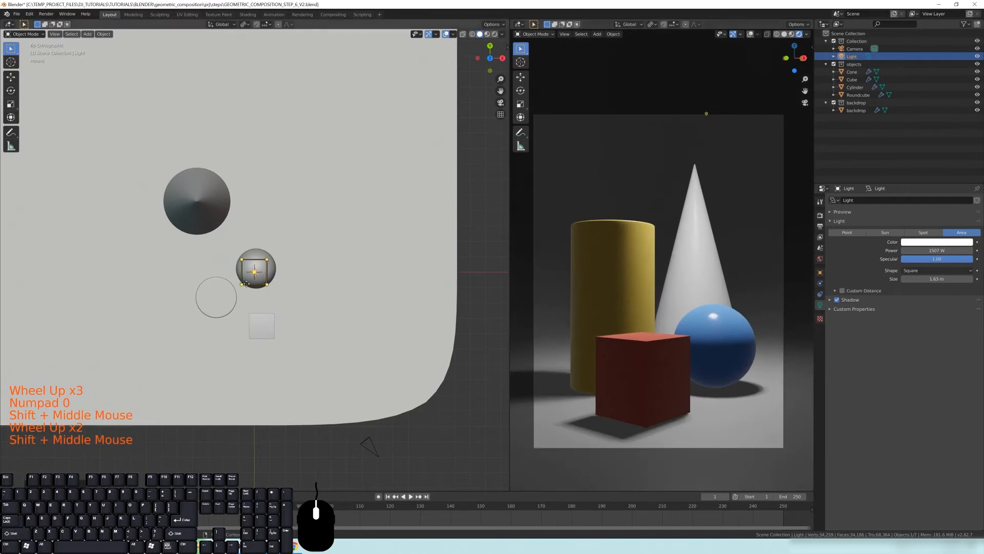
middle_click_drag(293, 274, 352, 276, "shift")
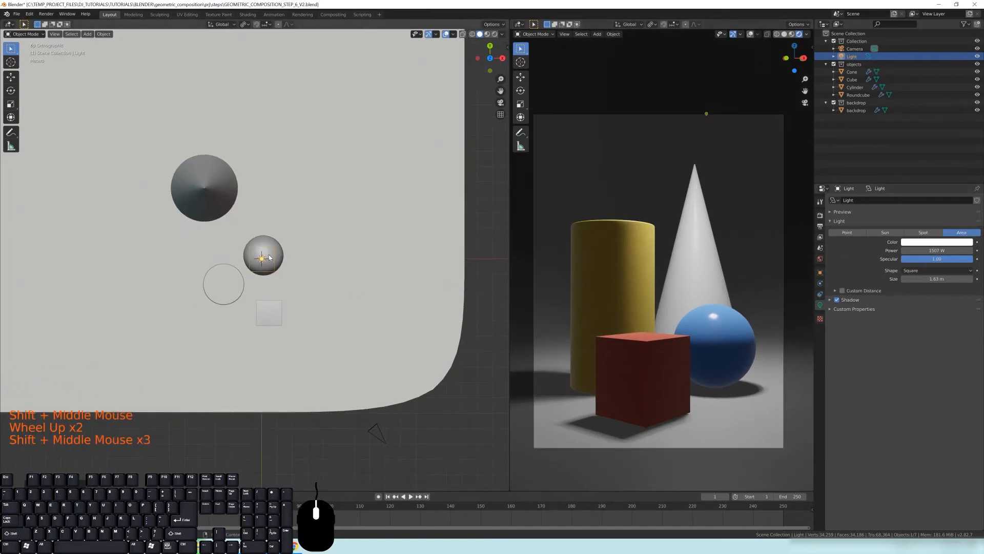
key("g")
key("shift")
middle_click_drag(406, 444, 415, 308, "shift")
scroll(408, 268, "down", 3)
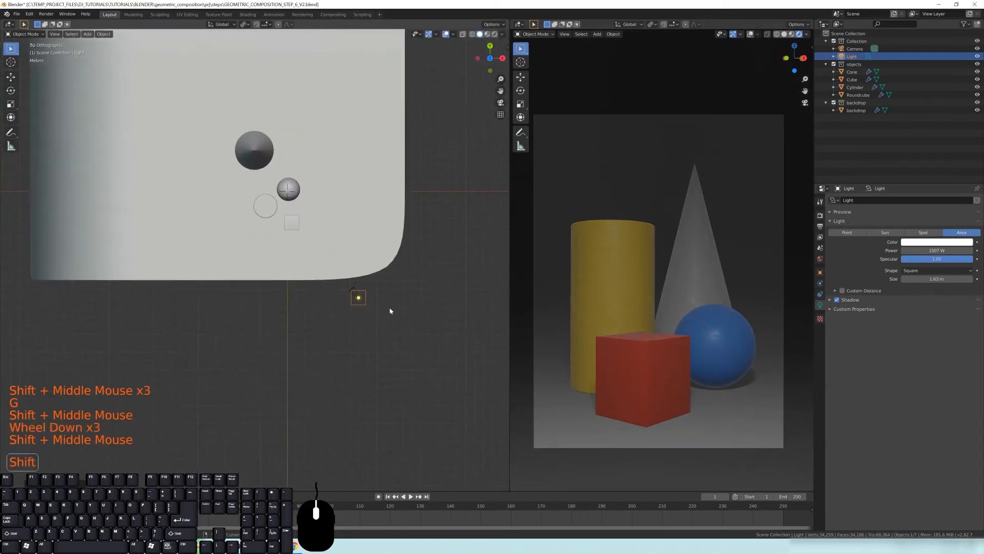
key("g")
left_click(280, 308)
Raise the area light along the Z axis above the objects
middle_click_drag(374, 352, 308, 300)
scroll(306, 297, "up", 1)
scroll(308, 300, "up", 2)
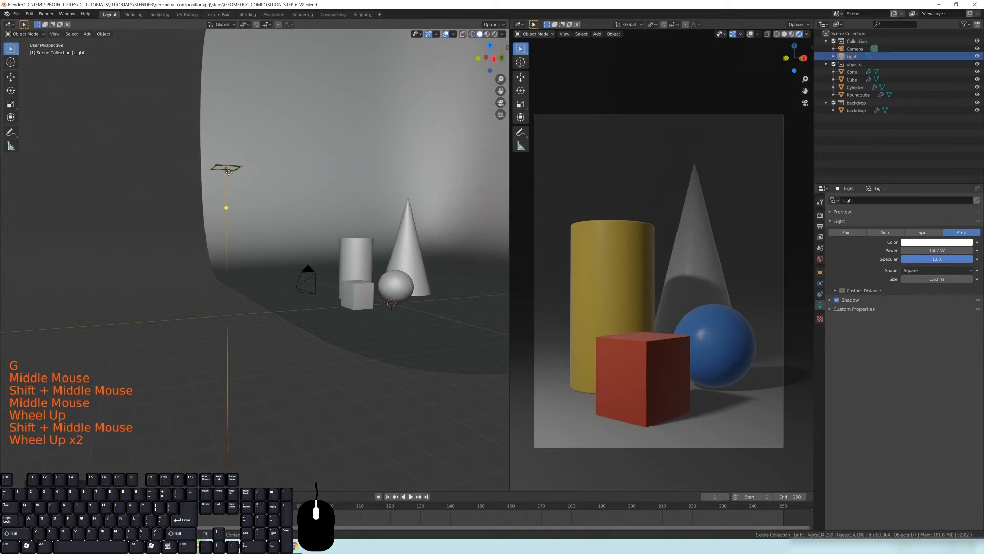
key("g")
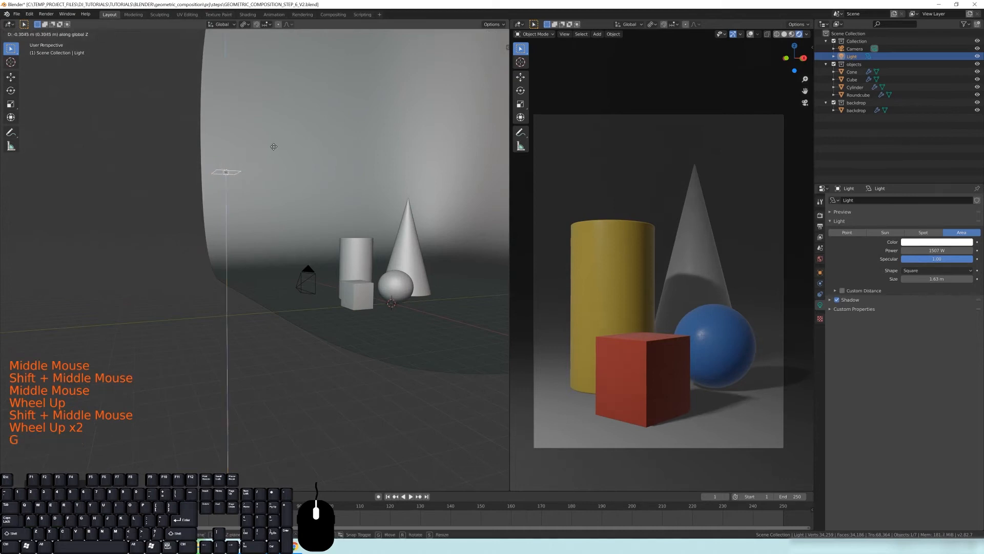
left_click(274, 155)
middle_click_drag(274, 155, 246, 200)
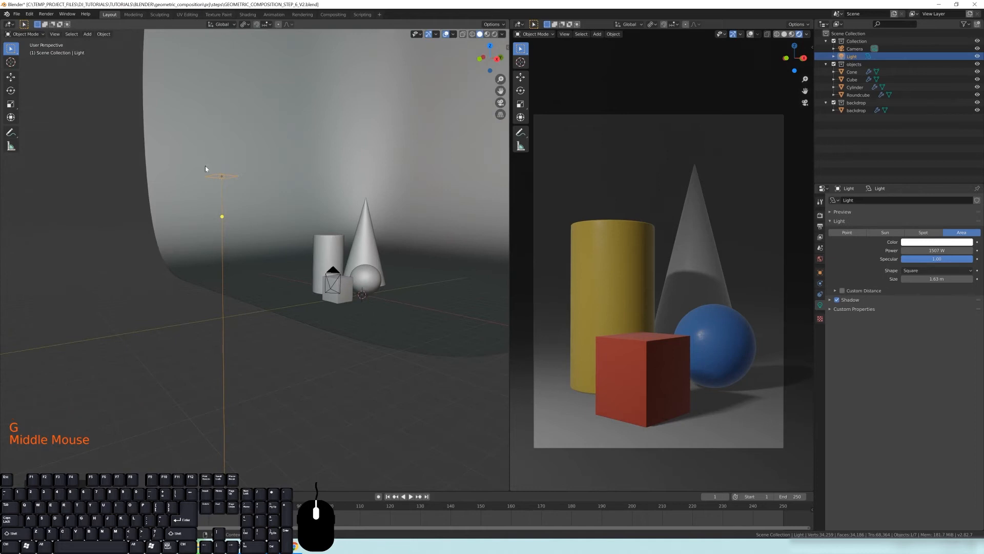
Aim the area light at the sphere by moving its target handle onto the objects
middle_click_drag(209, 165, 258, 225)
middle_click_drag(247, 136, 259, 217)
middle_click_drag(340, 278, 237, 214)
left_click(237, 214)
left_click_drag(236, 214, 432, 291)
middle_click_drag(198, 244, 266, 203)
mouse_move(275, 166)
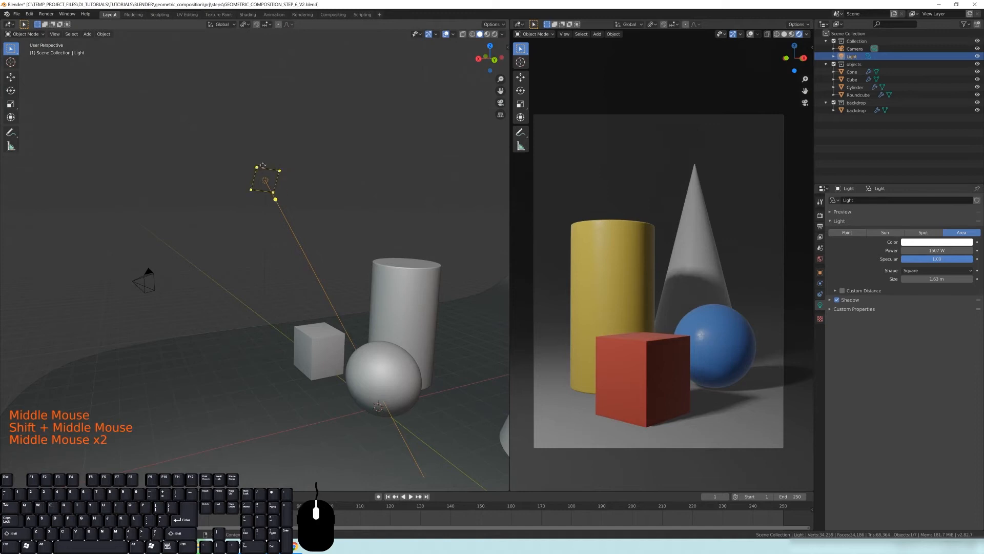
middle_click_drag(268, 188, 270, 213)
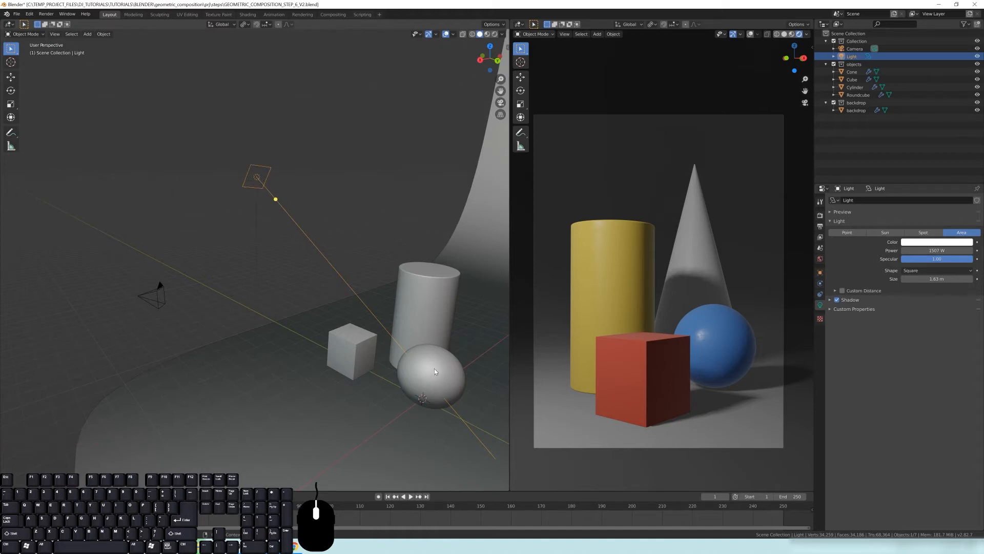
middle_click_drag(373, 339, 316, 289)
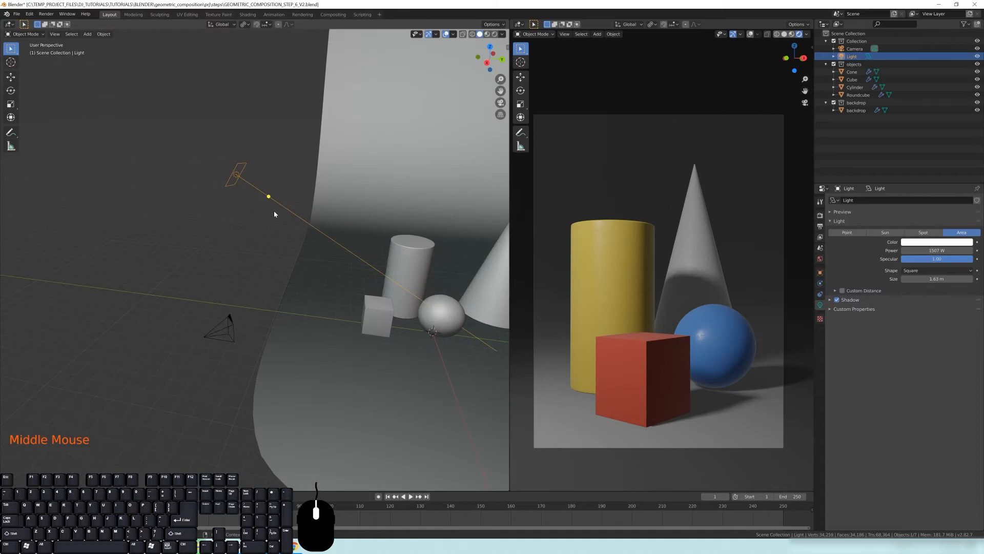
left_click(294, 546)
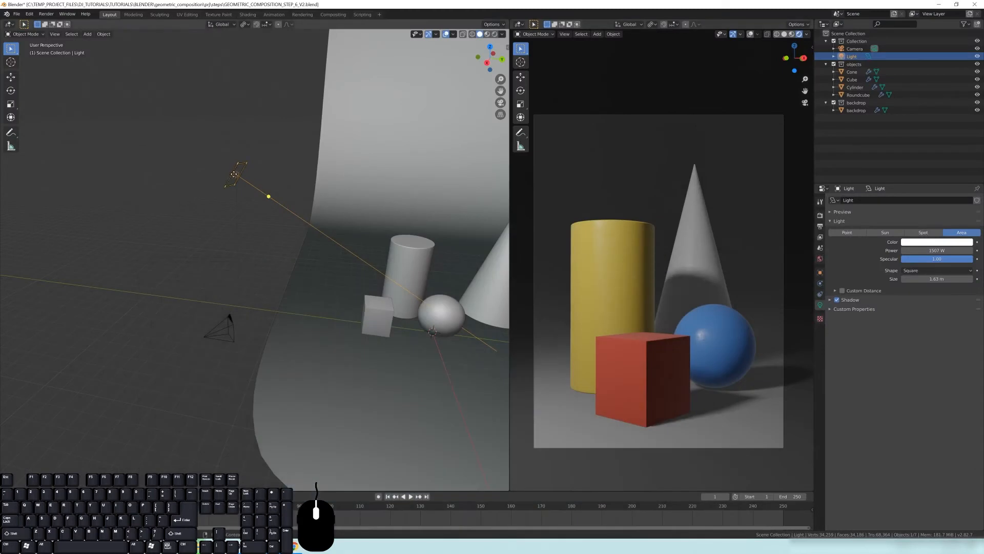
Rename the light as key_light
triple_click(851, 56)
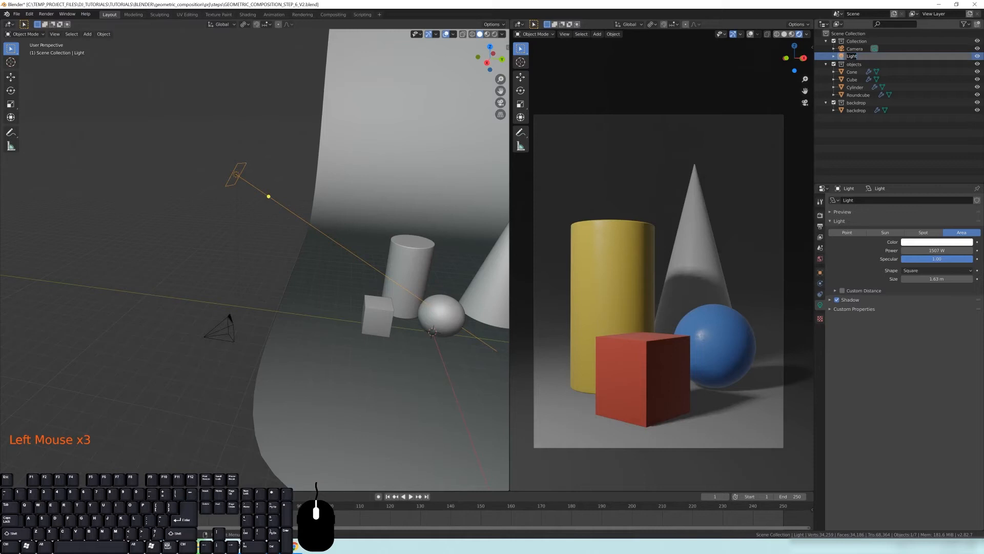
type("KEY")
key("BackSpace")
key("BackSpace")
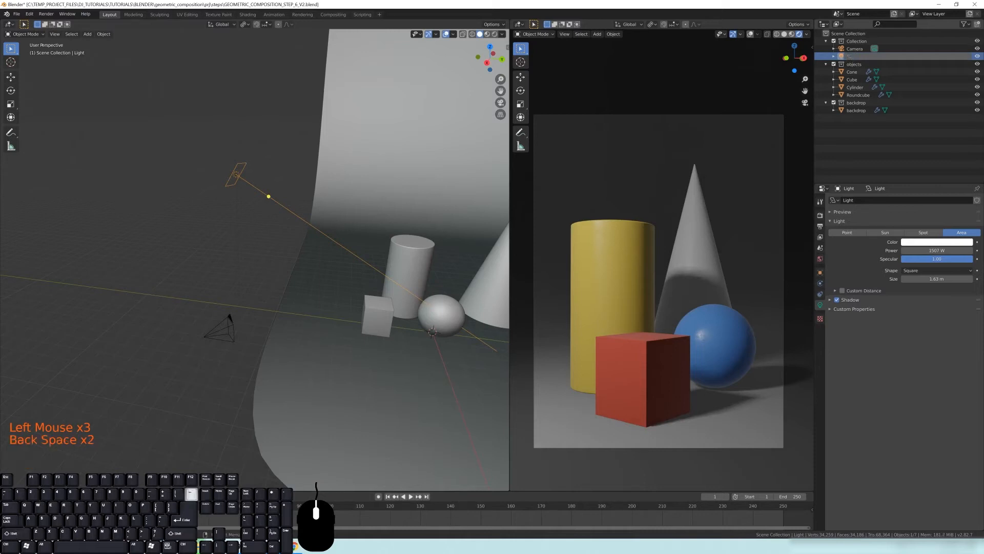
type("key_light")
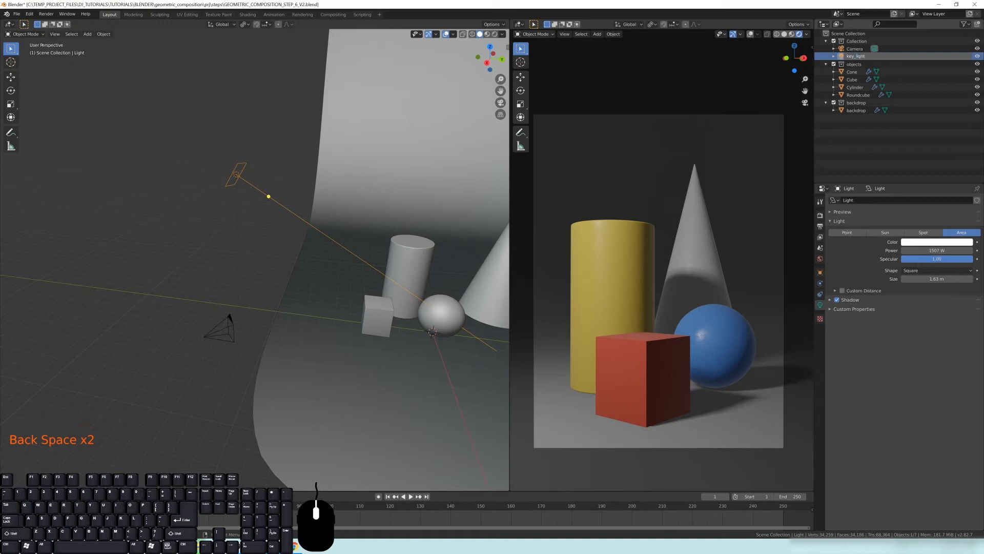
key("Return")
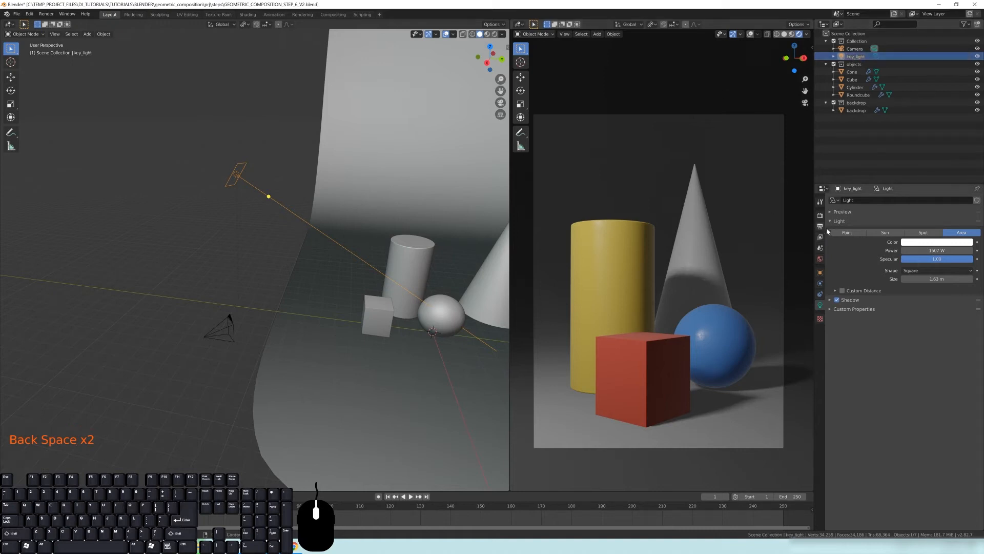
Scale the key light up in the perspective viewport
middle_click_drag(296, 248, 267, 218)
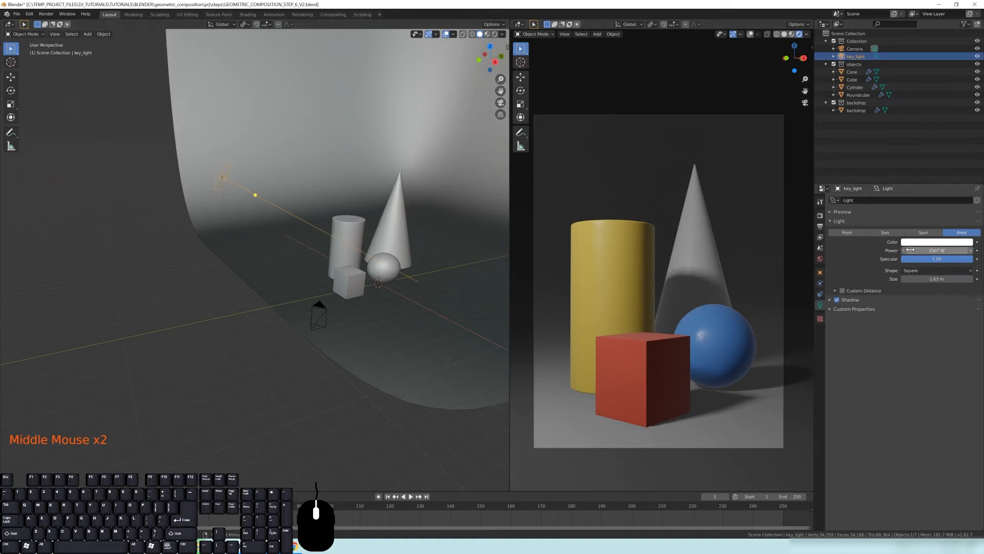
scroll(266, 246, "up", 2)
middle_click_drag(266, 246, 288, 245, "shift")
middle_click_drag(288, 245, 294, 245, "shift")
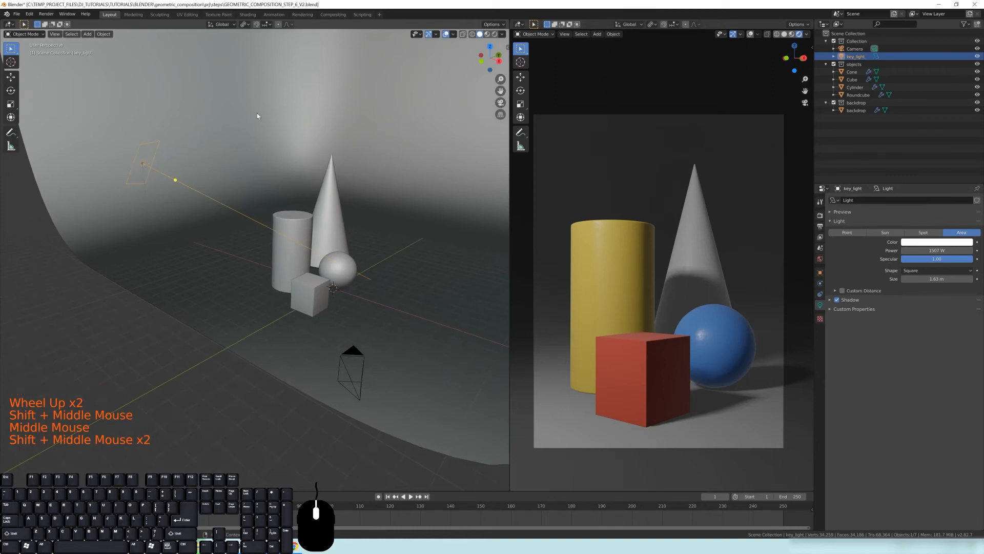
key("s")
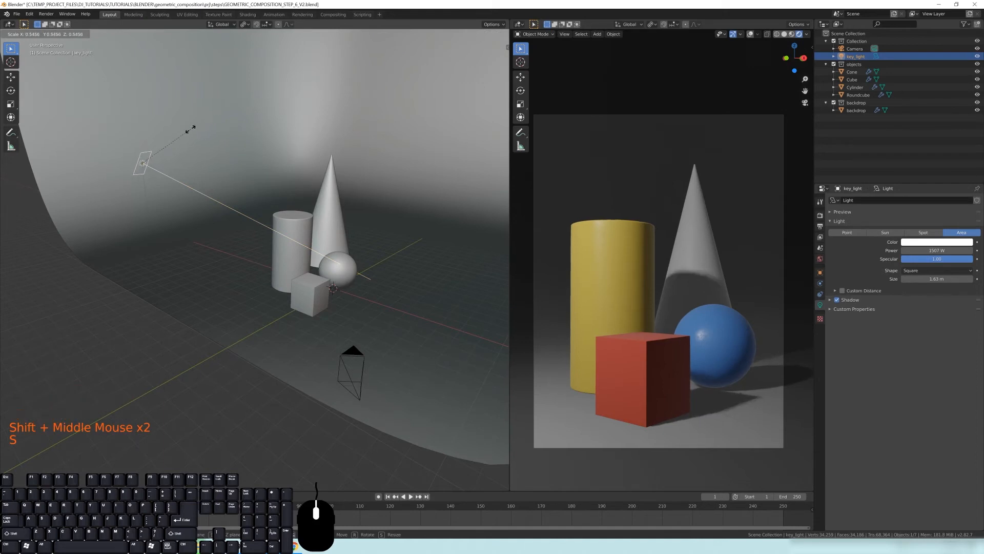
left_click(198, 126)
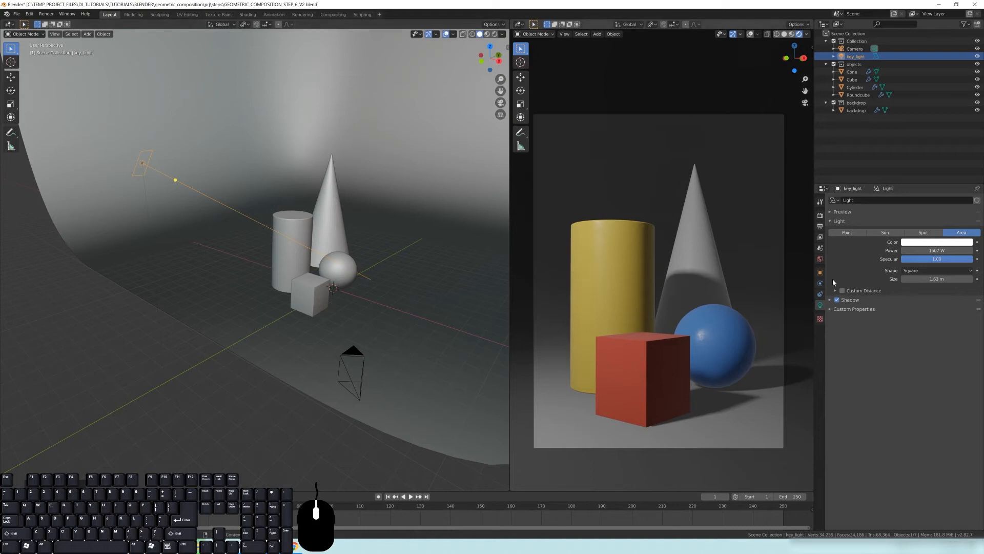
Set the key light's power to 2000 W
left_click(920, 250)
type("2000")
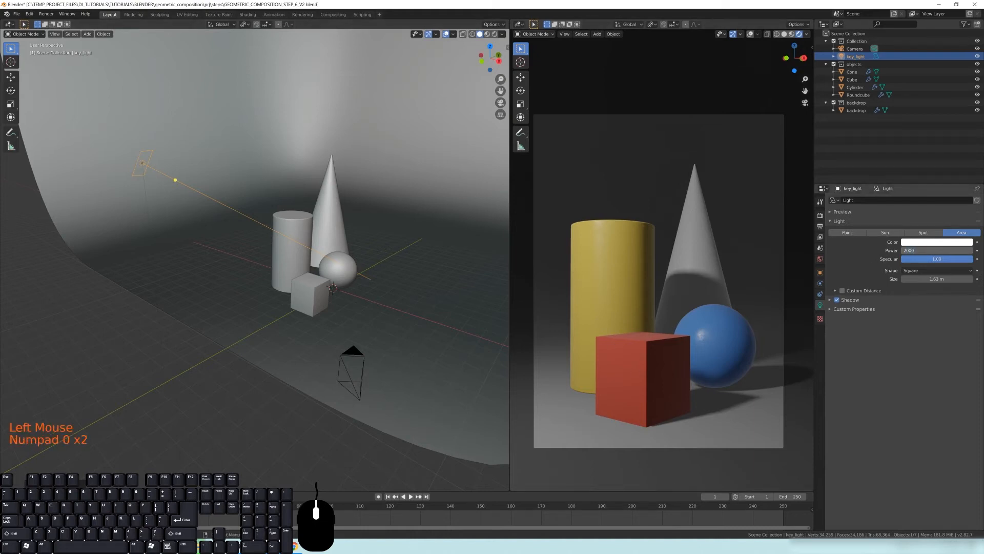
key("Return")
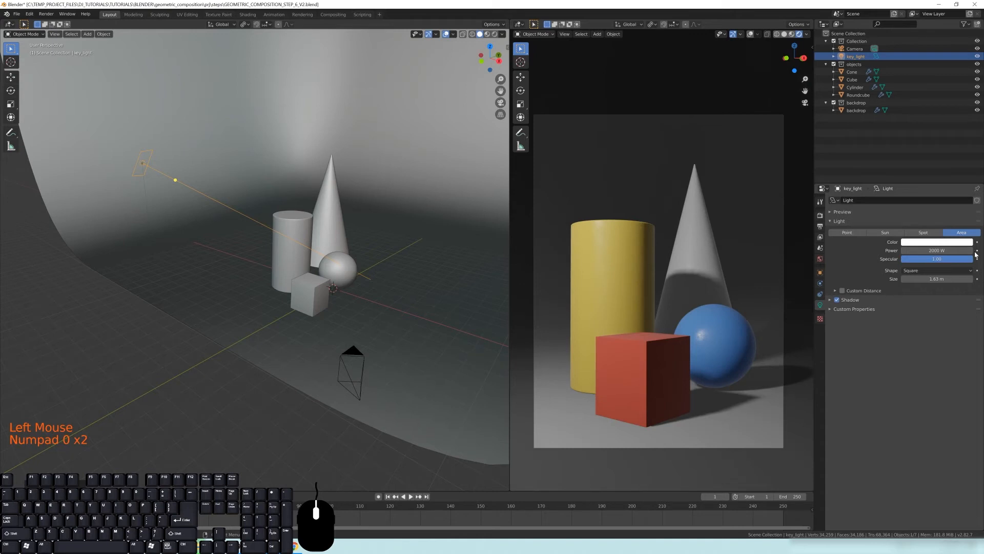
Check the three-point lighting diagram in the browser again
middle_click_drag(199, 231, 248, 208)
left_click(294, 546)
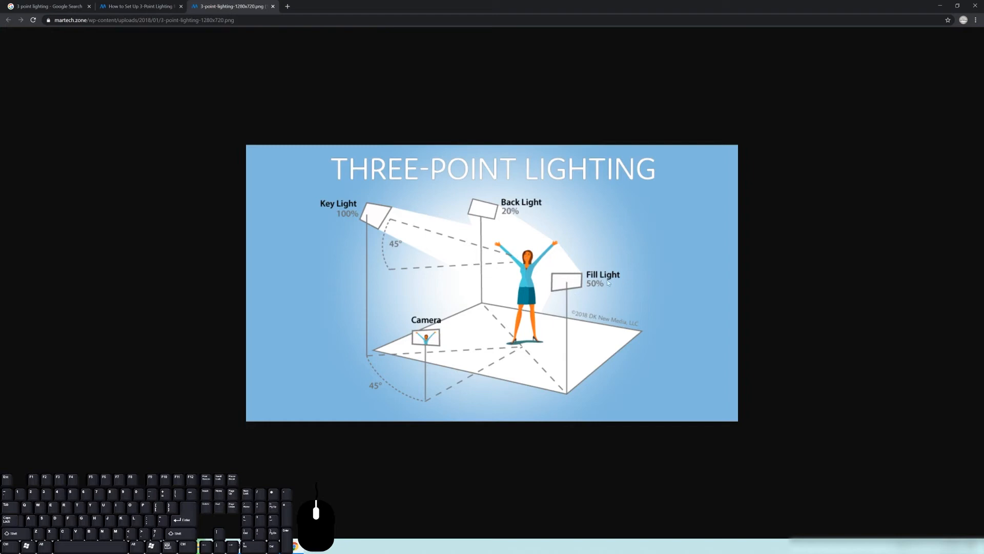
left_click(940, 5)
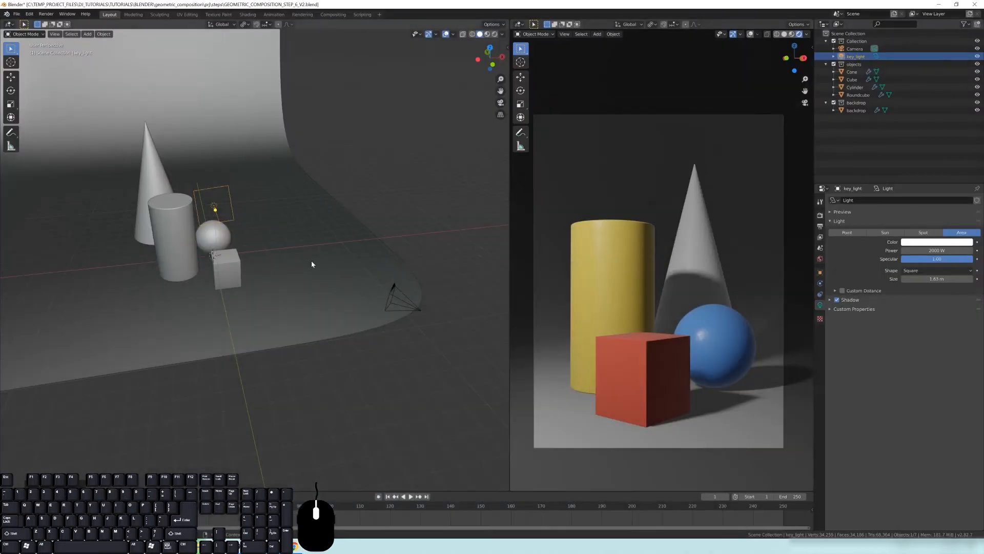
Duplicate the key light and move the copy to the opposite side of the objects as a fill light
key("KP_7")
middle_click_drag(219, 354, 213, 384, "shift")
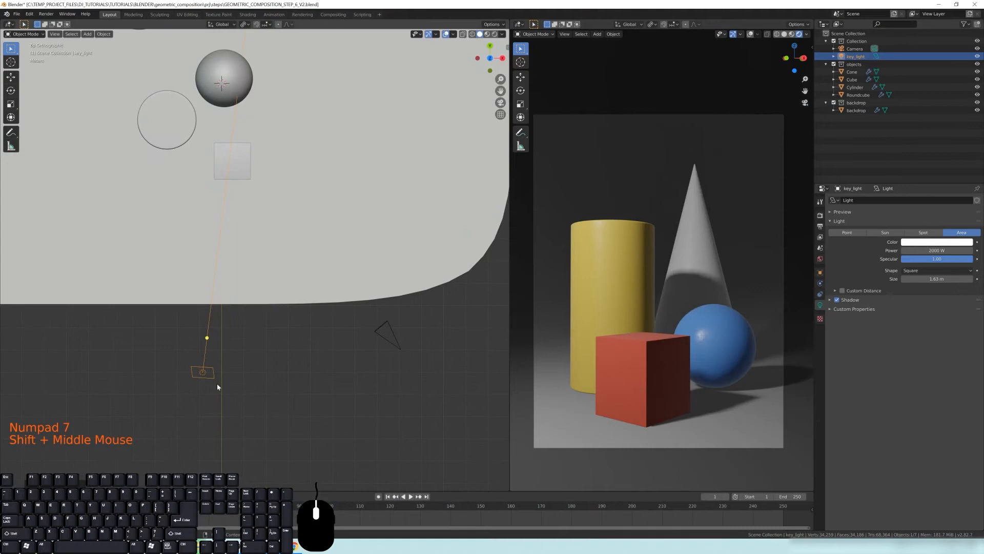
key("shift+d")
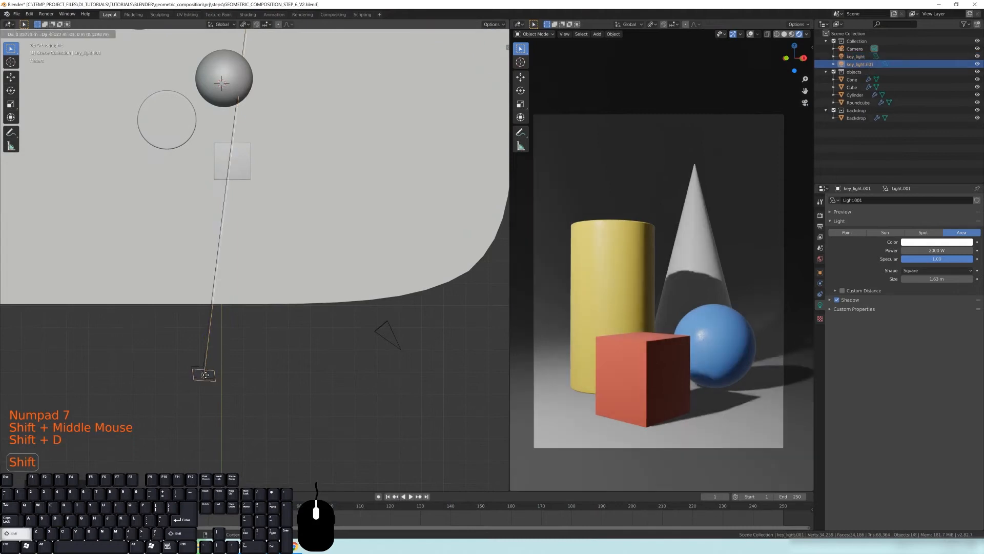
left_click(507, 213)
middle_click_drag(507, 213, 477, 301, "shift")
key("g")
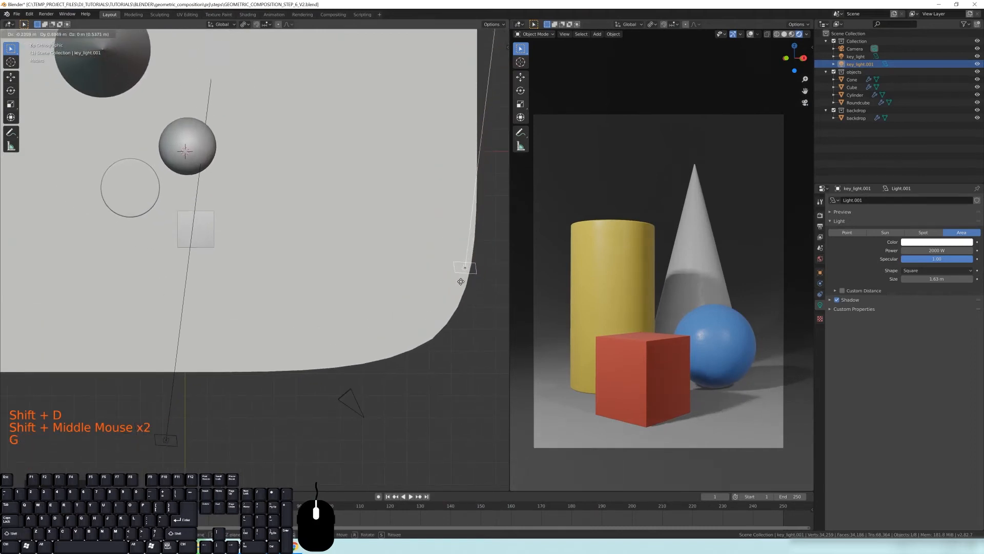
left_click(460, 281)
middle_click_drag(461, 281, 445, 261, "shift")
left_click_drag(479, 233, 194, 150)
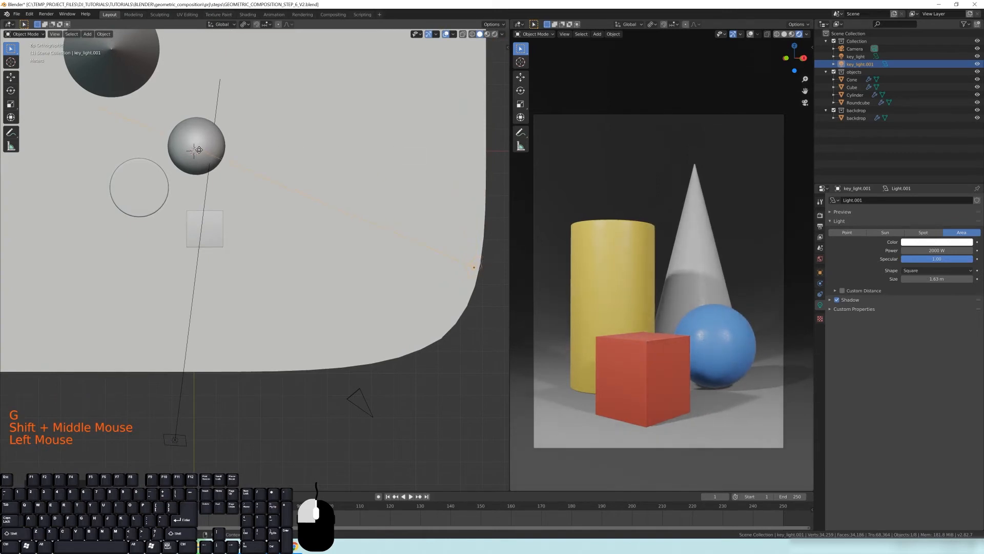
middle_click_drag(352, 283, 236, 237)
scroll(354, 281, "down", 5)
scroll(345, 283, "up", 1)
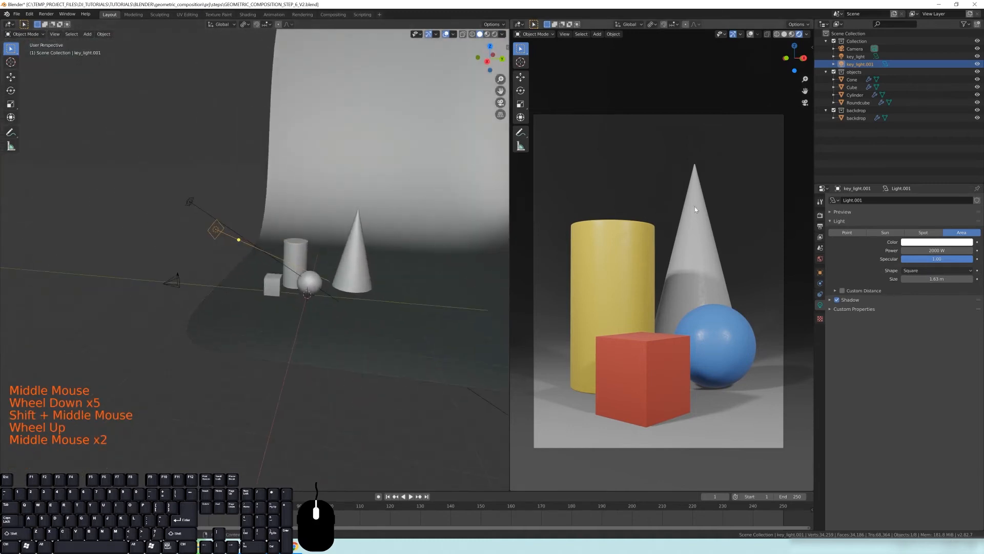
Halve the duplicated light's power to 1000 W
left_click(923, 250)
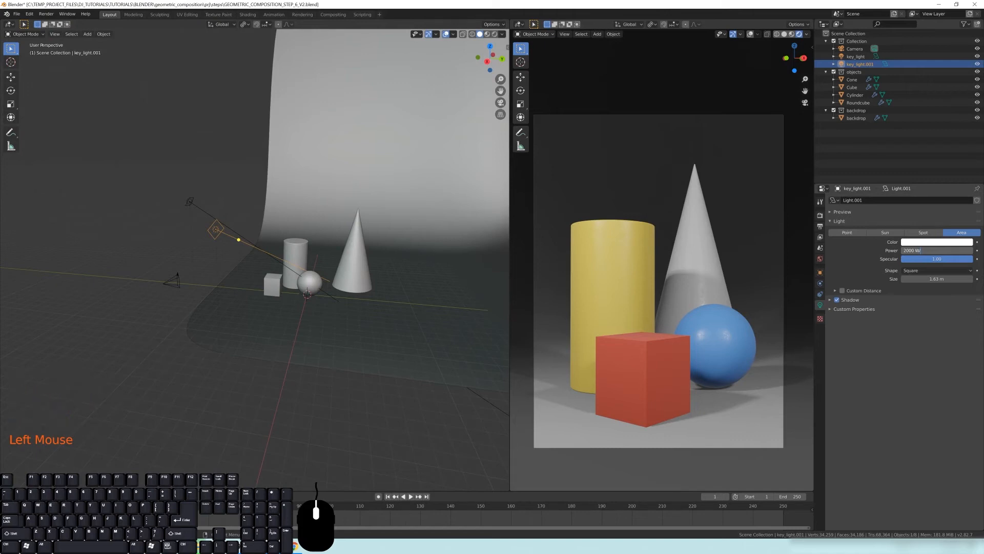
type("/2")
key("Return")
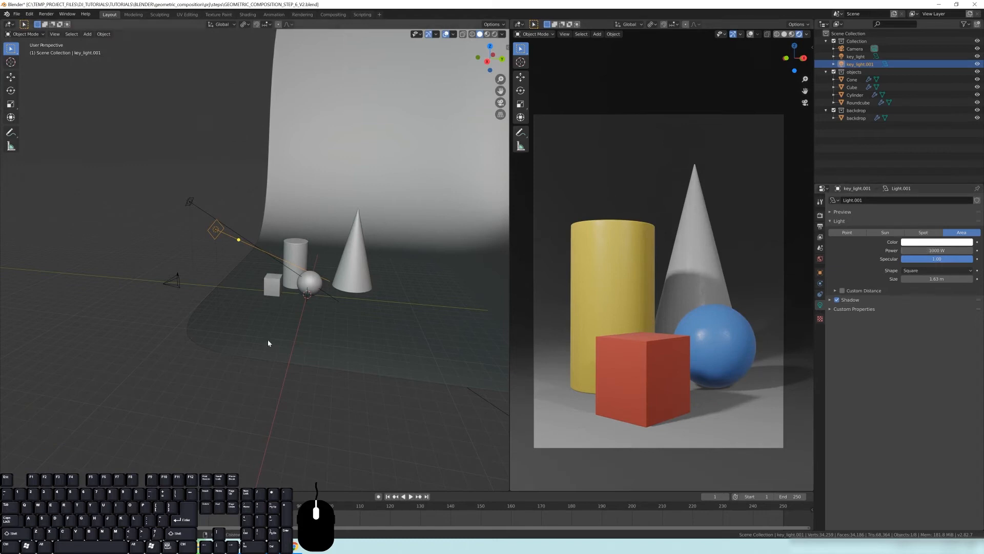
Increase the duplicated light's size to about 5.5 m
middle_click_drag(181, 201, 173, 204)
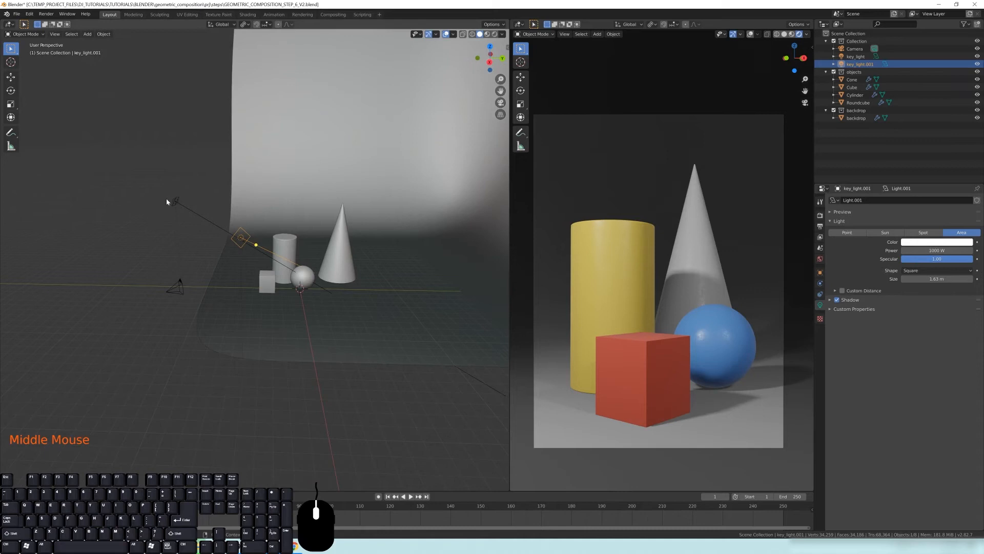
middle_click_drag(263, 236, 371, 215)
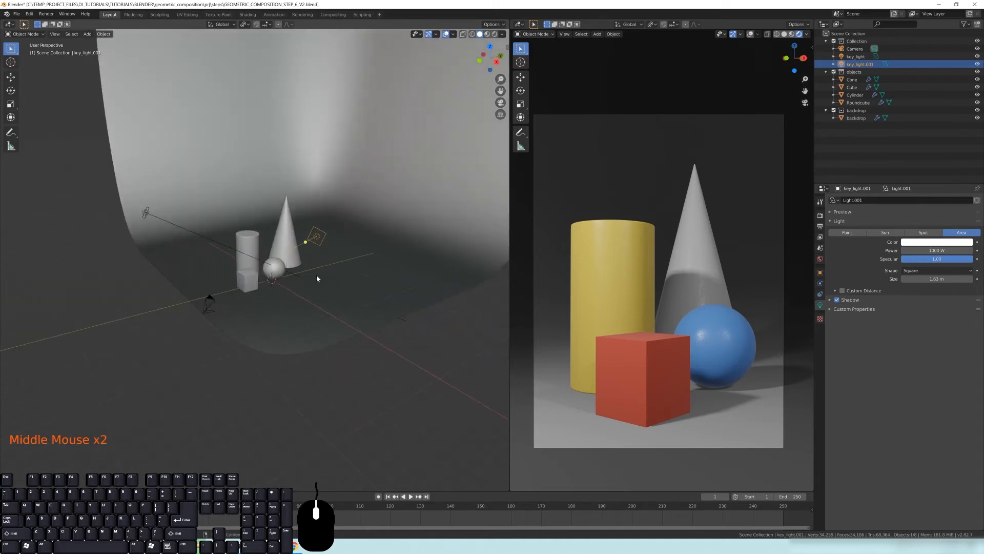
scroll(371, 214, "up", 1)
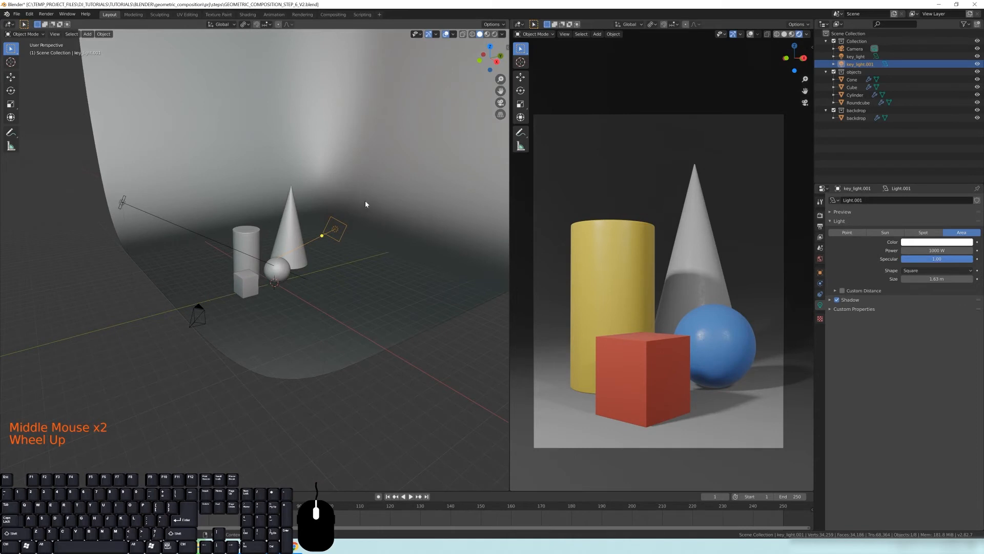
left_click_drag(937, 278, 964, 279, "shift")
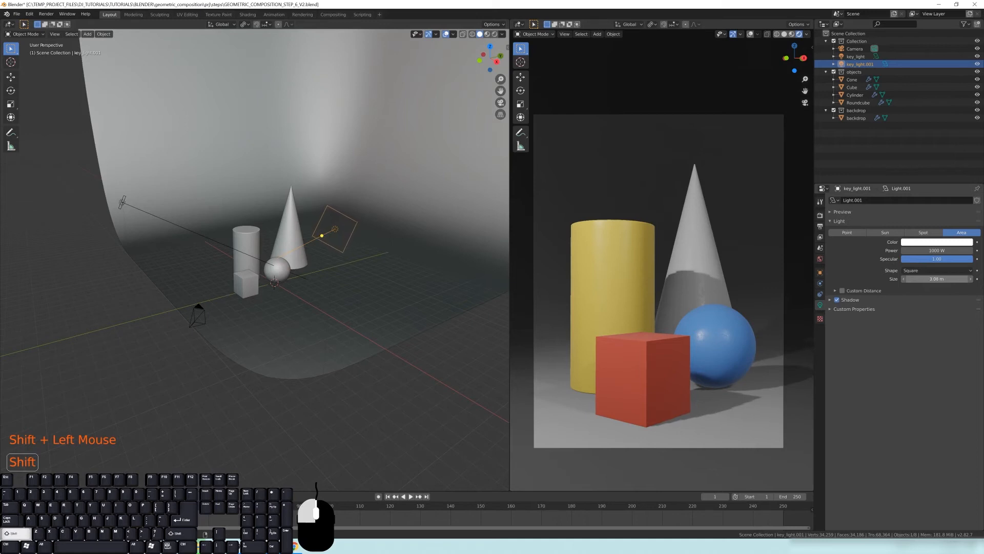
left_click_drag(964, 278, 971, 279, "shift")
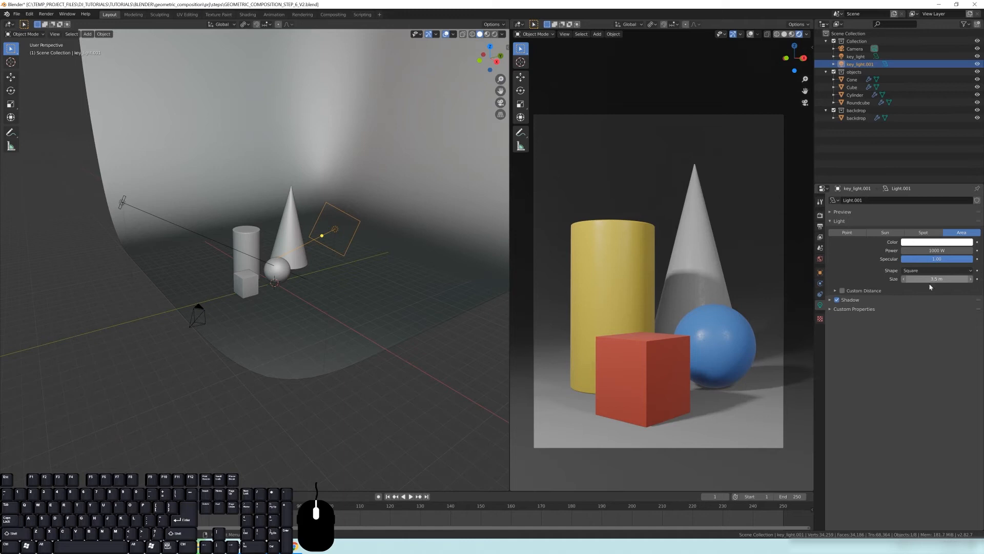
Set the world background strength to 0
middle_click_drag(219, 275, 259, 287)
middle_click_drag(190, 232, 271, 256, "shift")
scroll(244, 256, "up", 2)
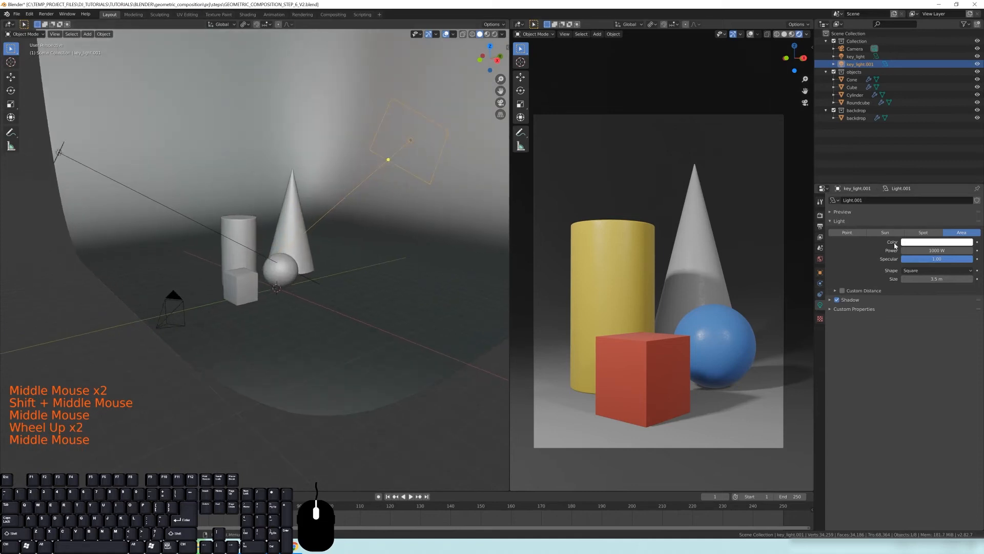
left_click(820, 260)
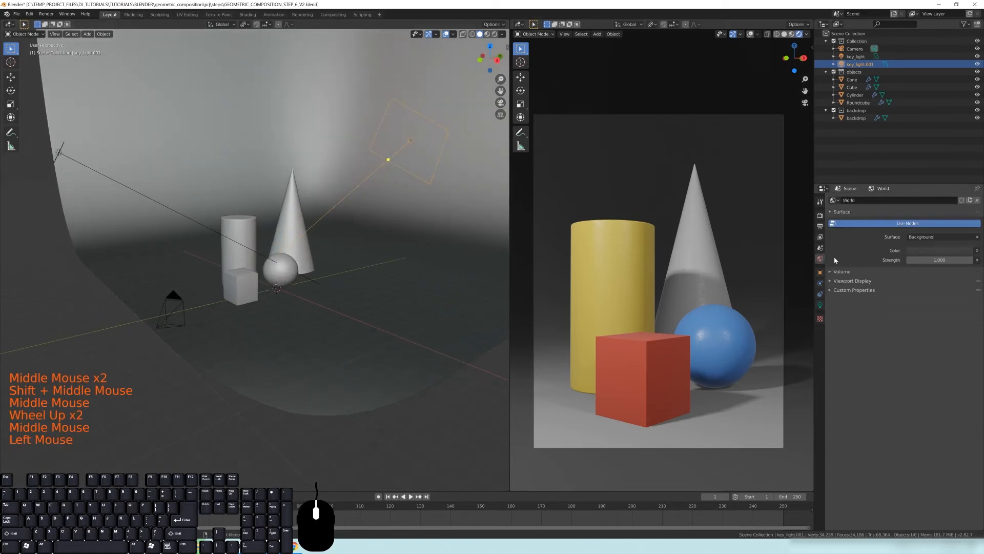
double_click(934, 261)
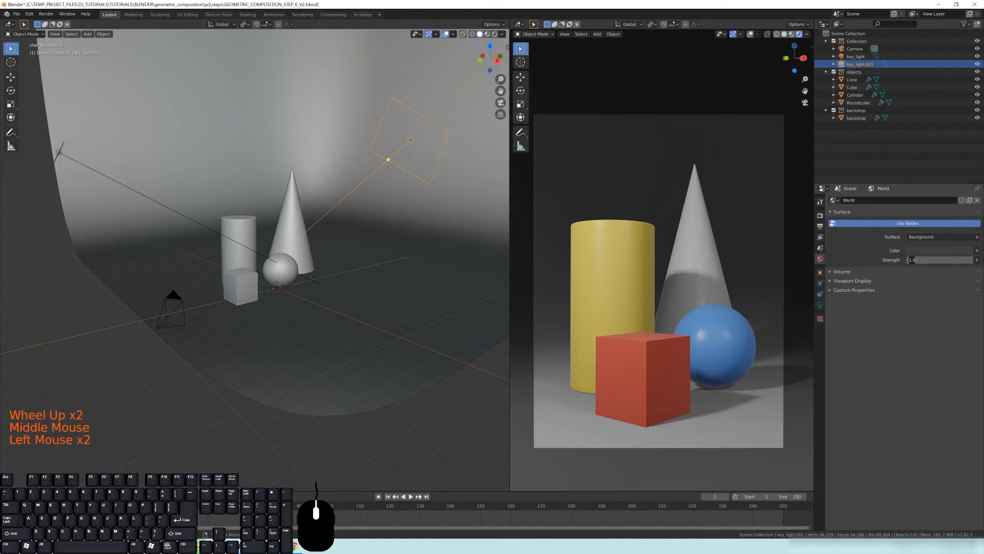
key("Return")
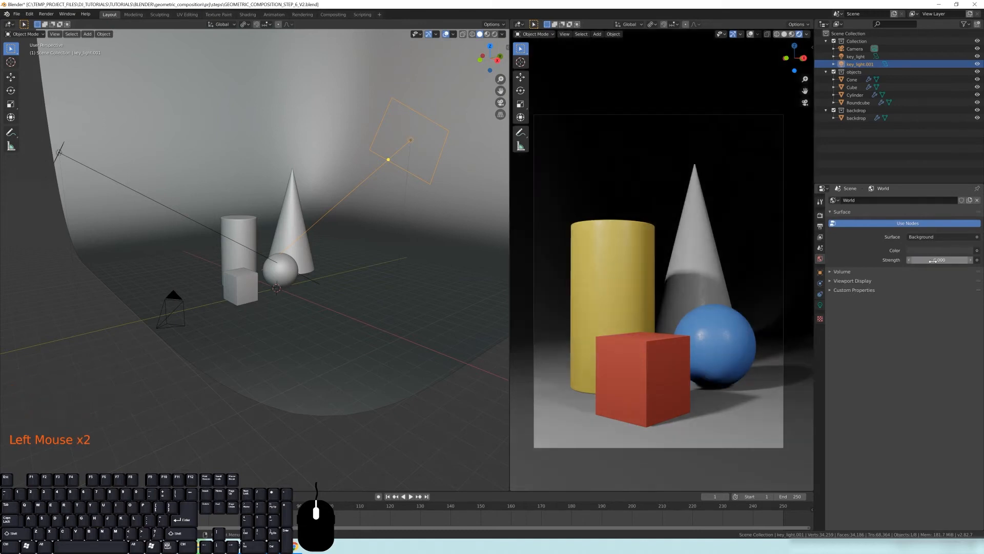
Rename the duplicated light as fill_light
middle_click_drag(167, 150, 262, 204, "shift")
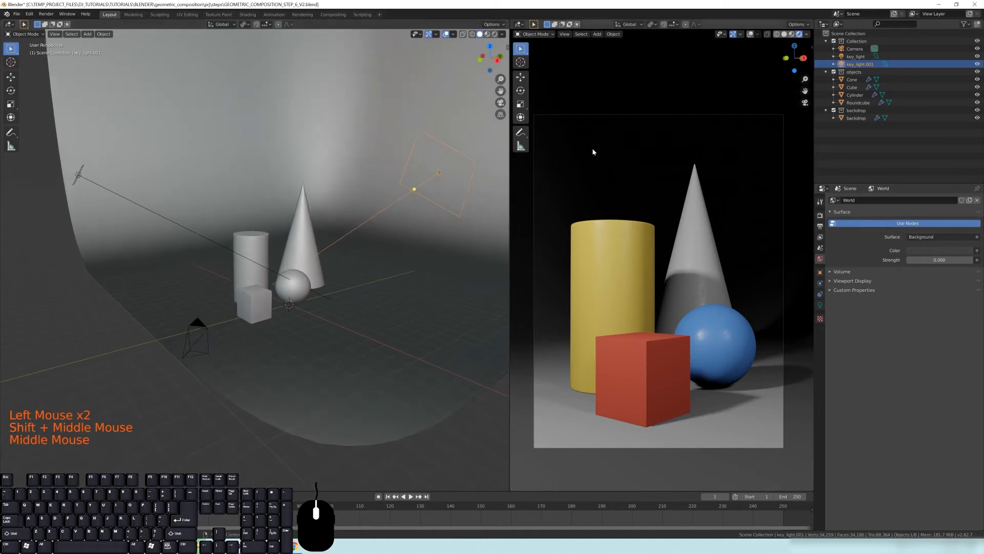
left_click(863, 65)
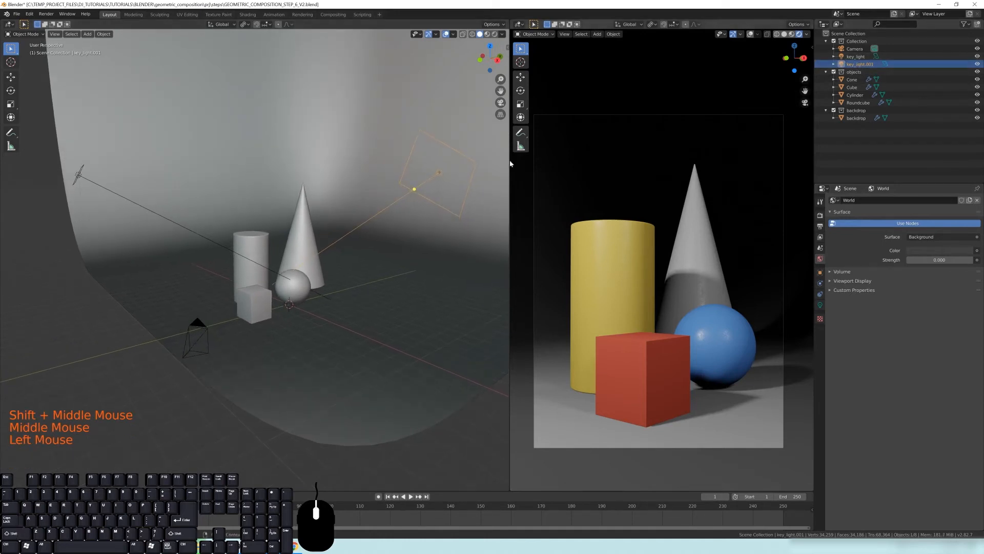
left_click(859, 68)
double_click(859, 65)
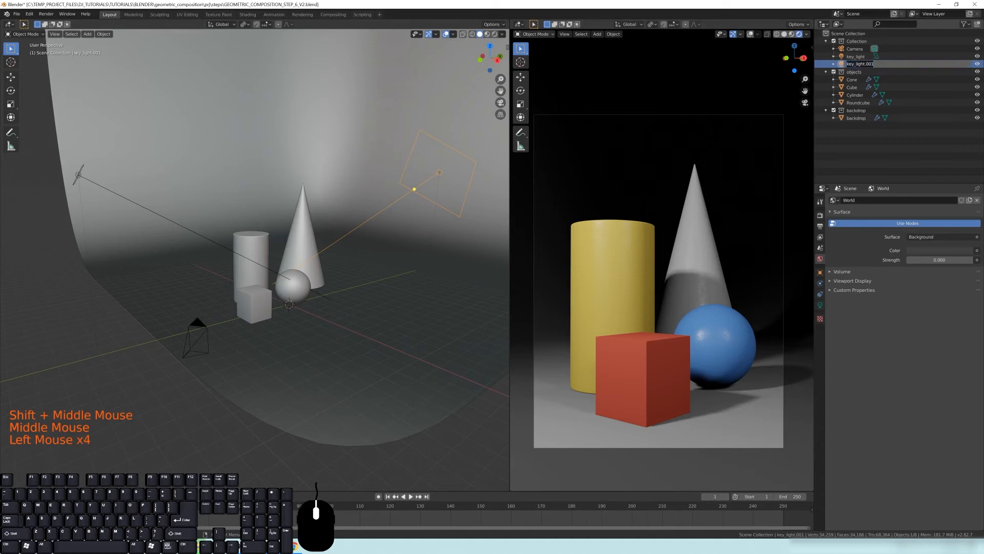
type("fill_lig")
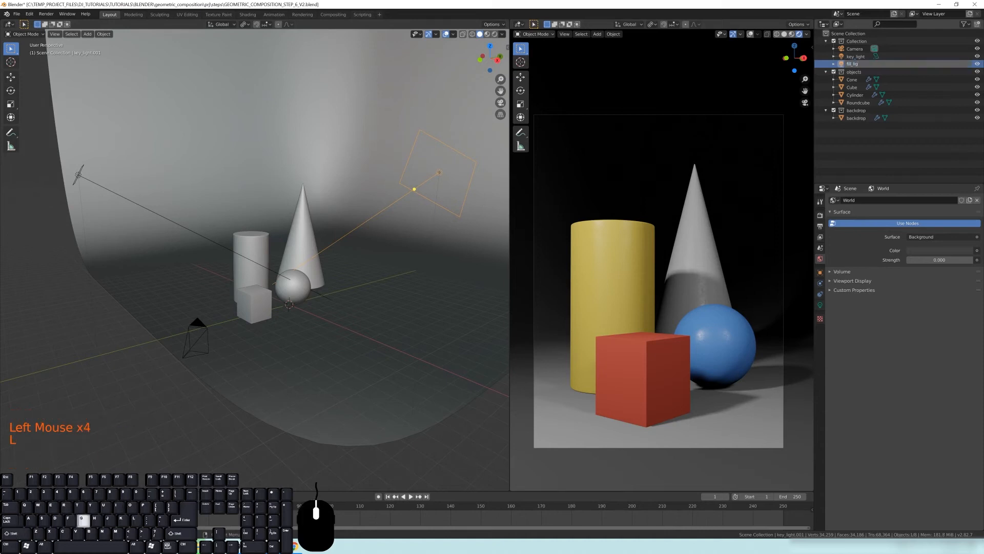
key("Return")
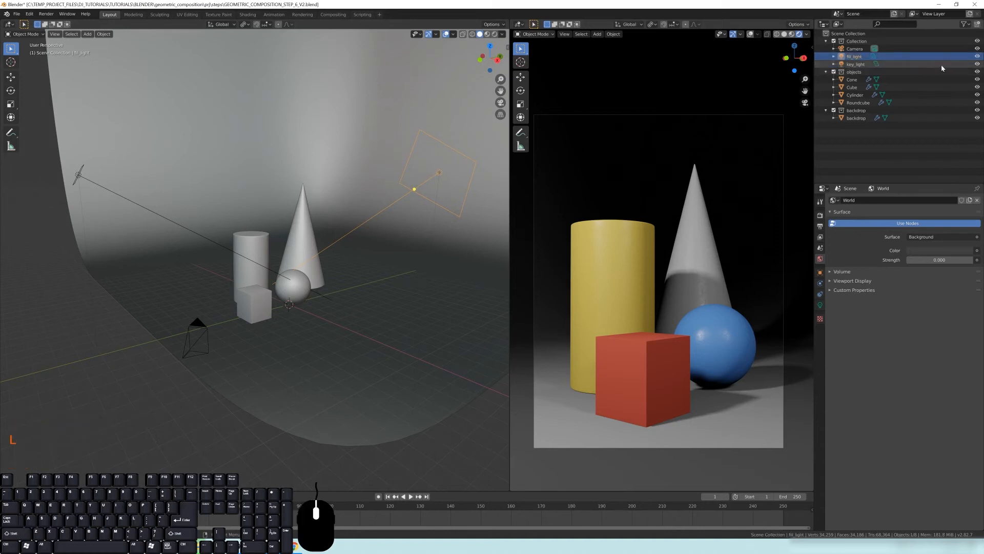
Hide the fill light to inspect the render lit by the key light alone
left_click(978, 56)
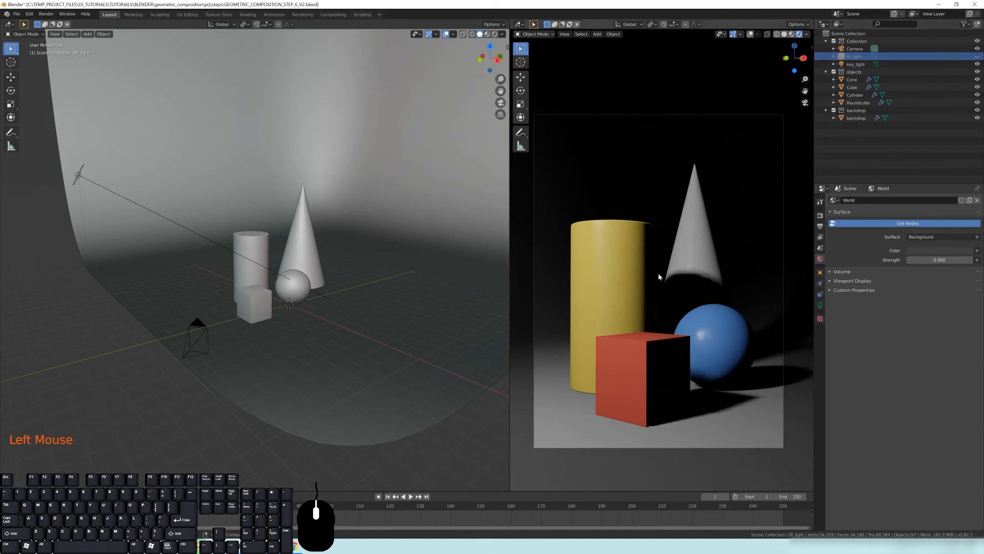
scroll(659, 277, "up", 5)
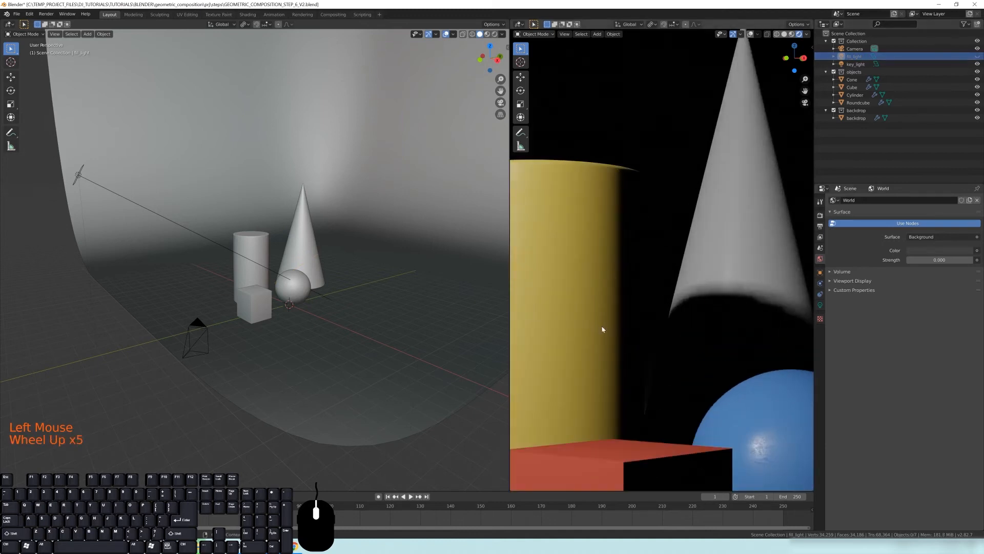
middle_click_drag(603, 327, 629, 276, "shift")
scroll(637, 305, "down", 3)
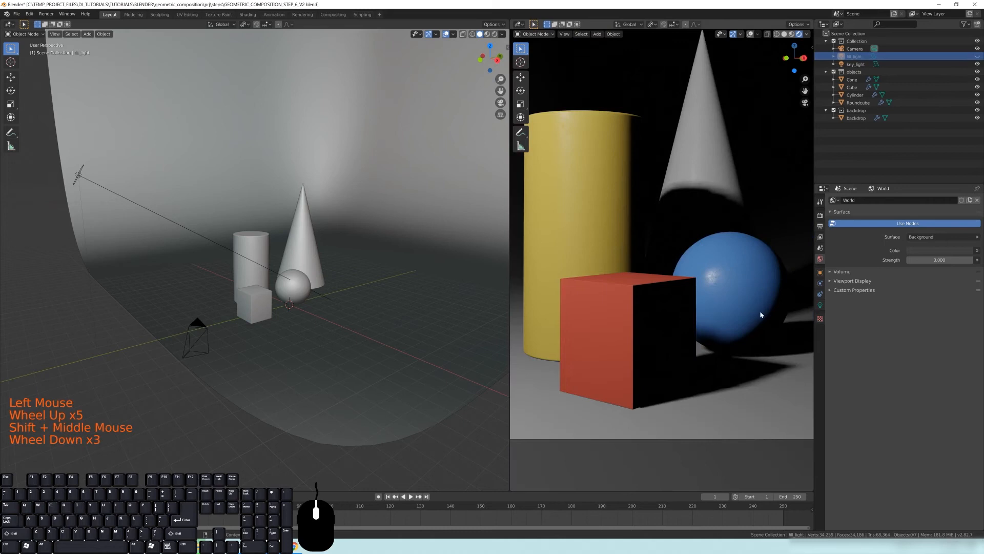
Inspect the fill light's contribution alone by toggling light visibility, then show the key light again
left_click(978, 65)
left_click(977, 57)
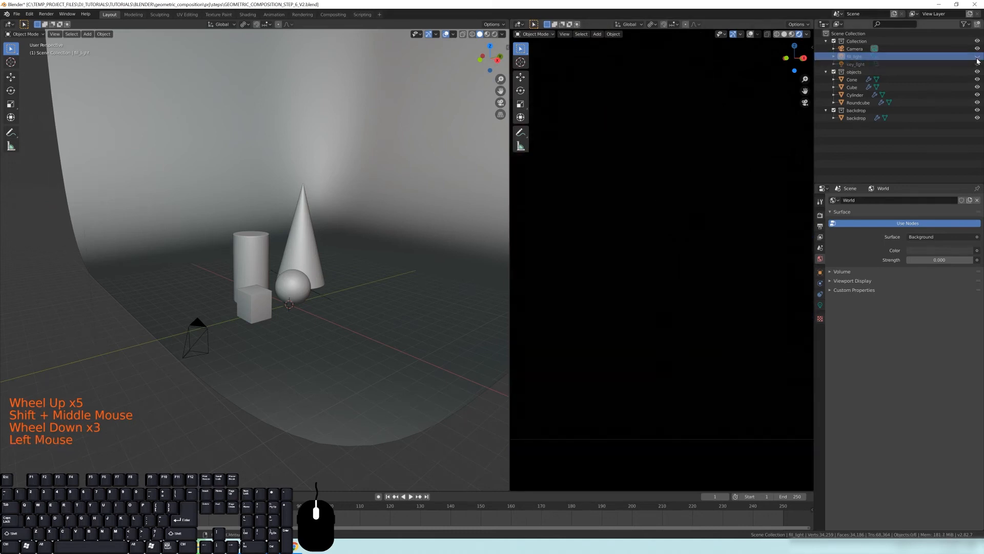
scroll(715, 229, "down", 2)
mouse_move(702, 241)
middle_mouse_down("shift")
mouse_move(687, 251)
mouse_move(699, 226)
middle_mouse_up("shift")
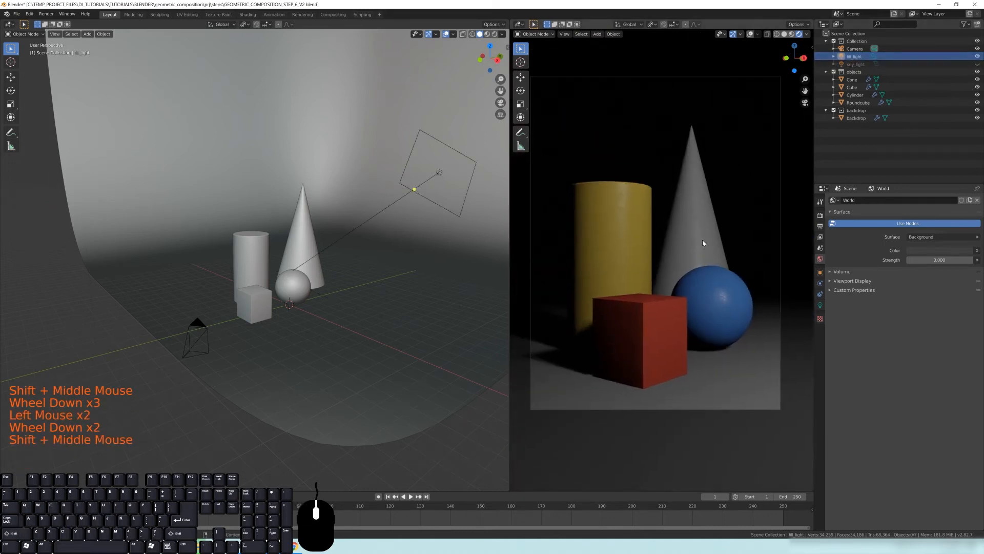
scroll(684, 336, "up", 2)
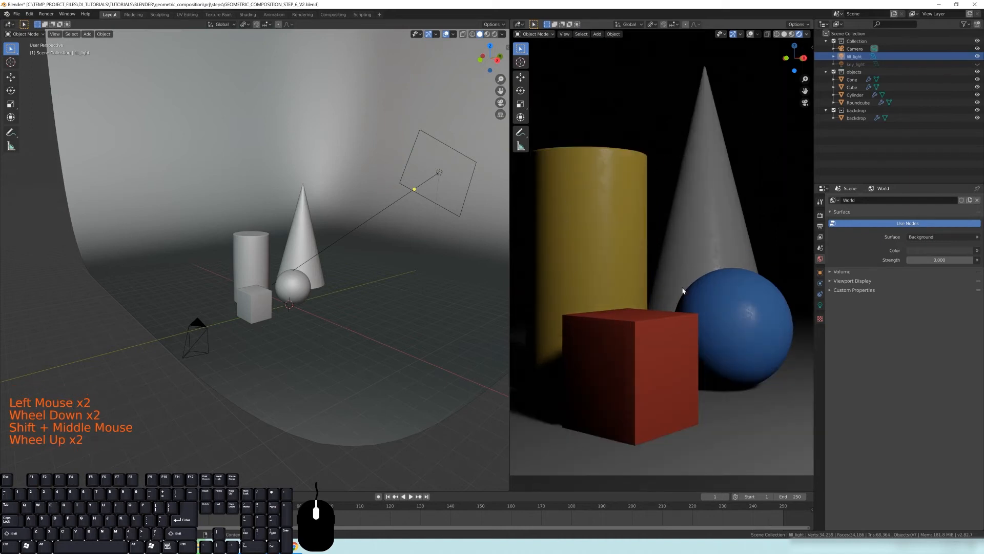
middle_click_drag(748, 355, 736, 312, "shift")
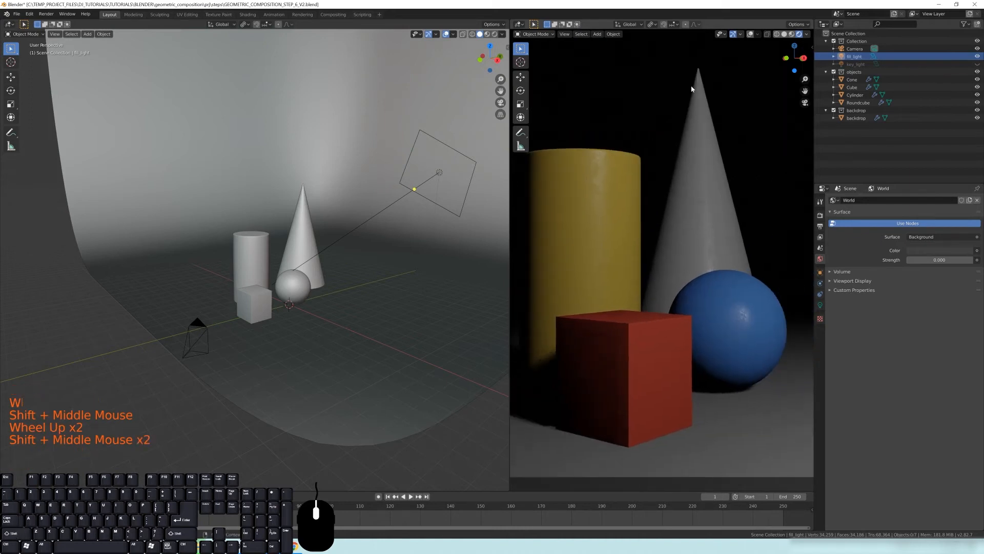
scroll(653, 270, "down", 2)
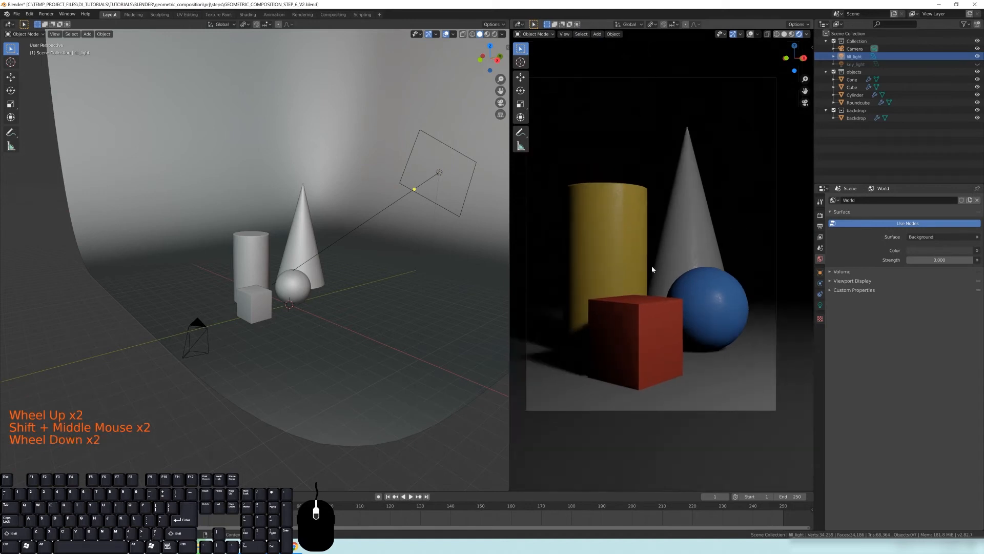
middle_click_drag(653, 270, 663, 255, "shift")
left_click(977, 64)
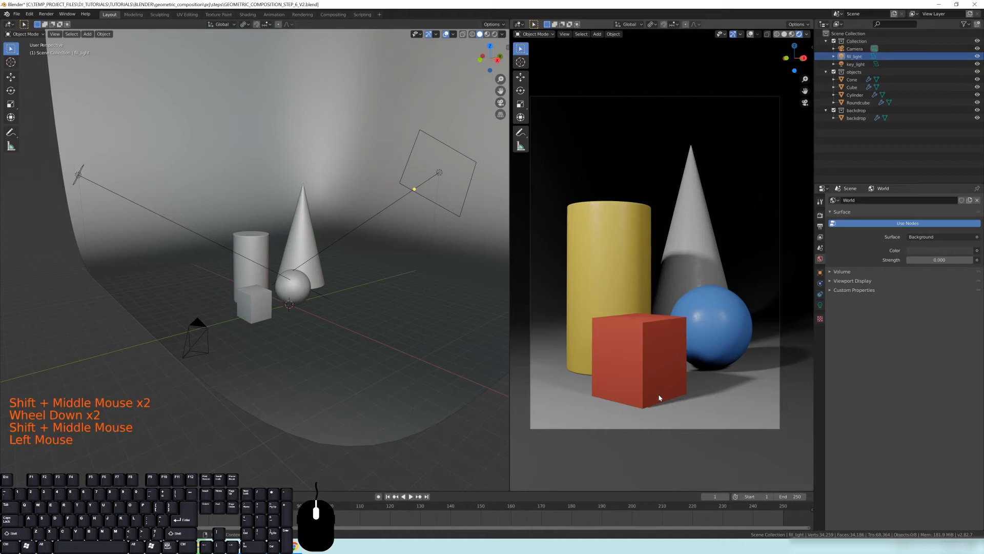
Lower the fill light about 2.4 m along the Z axis
scroll(606, 357, "up", 4)
middle_click_drag(643, 369, 681, 241, "shift")
scroll(668, 205, "up", 4)
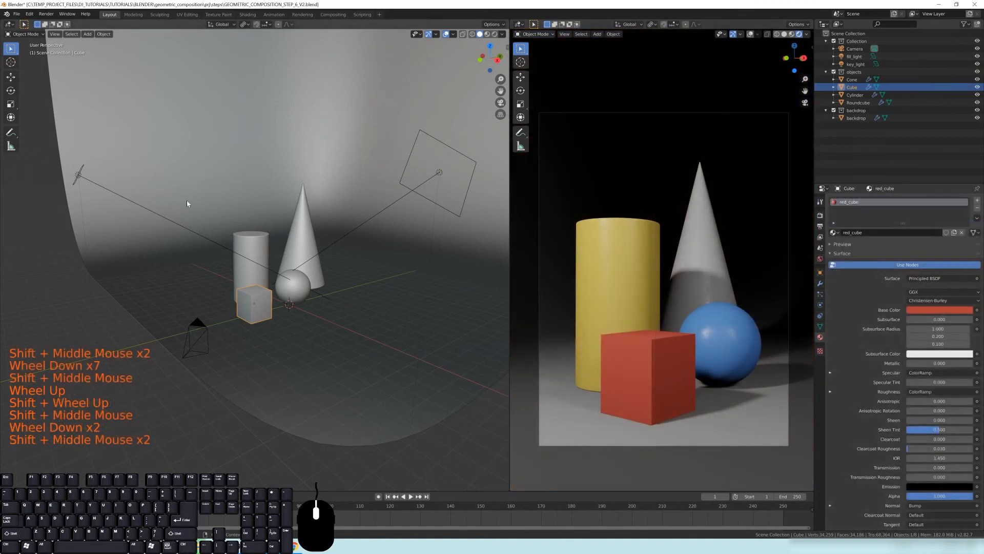
middle_click_drag(187, 200, 205, 198)
left_click(464, 172)
middle_click_drag(464, 172, 454, 169, "shift")
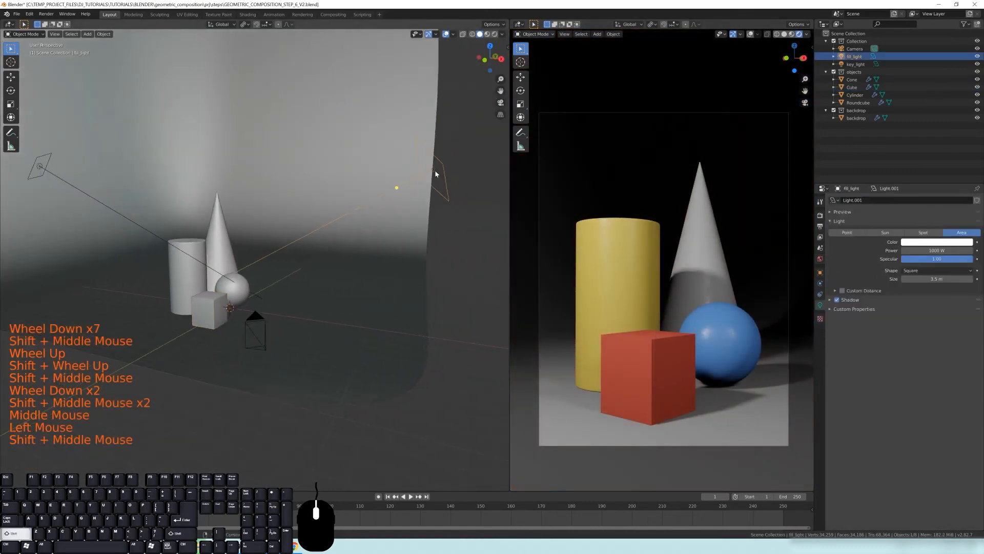
key("g")
key("z")
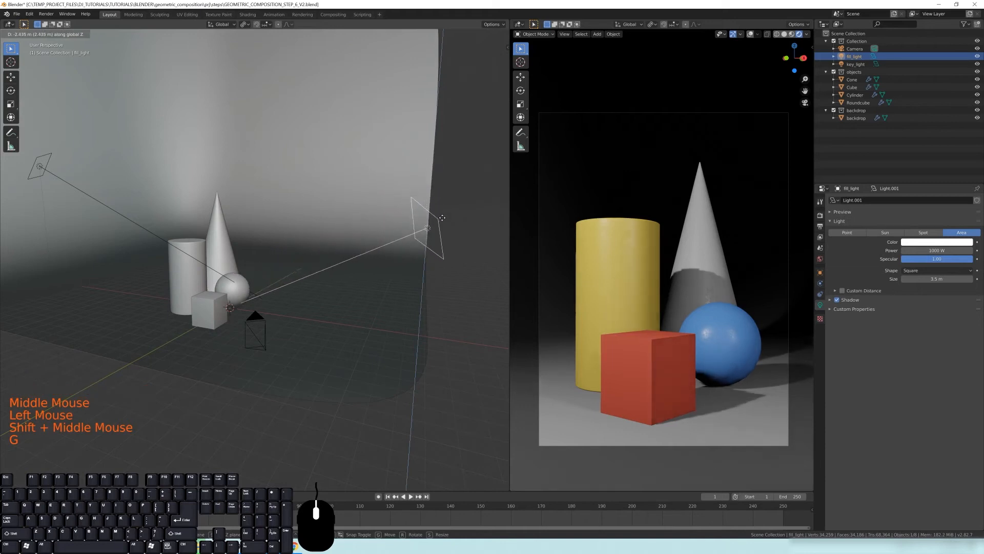
left_click(443, 233)
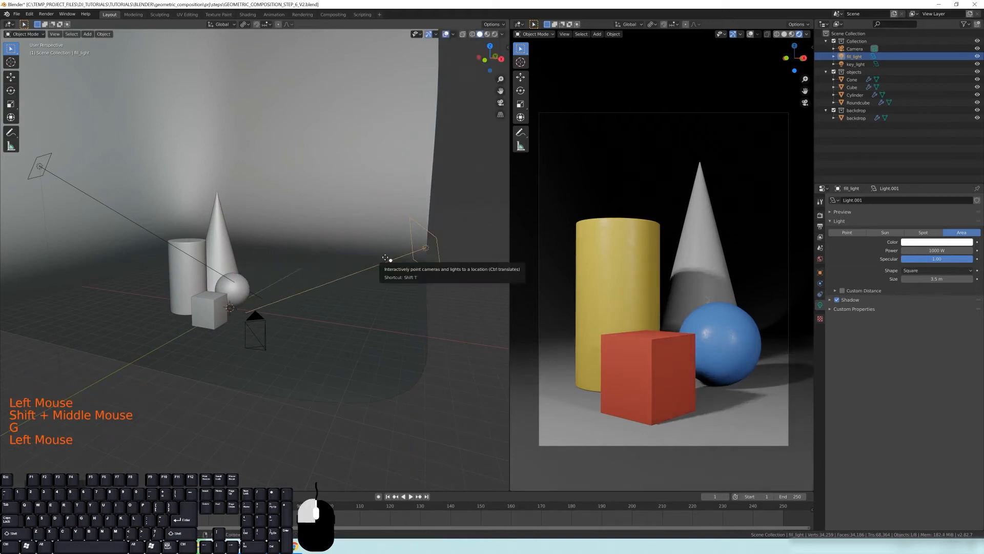
left_click_drag(263, 242, 246, 282)
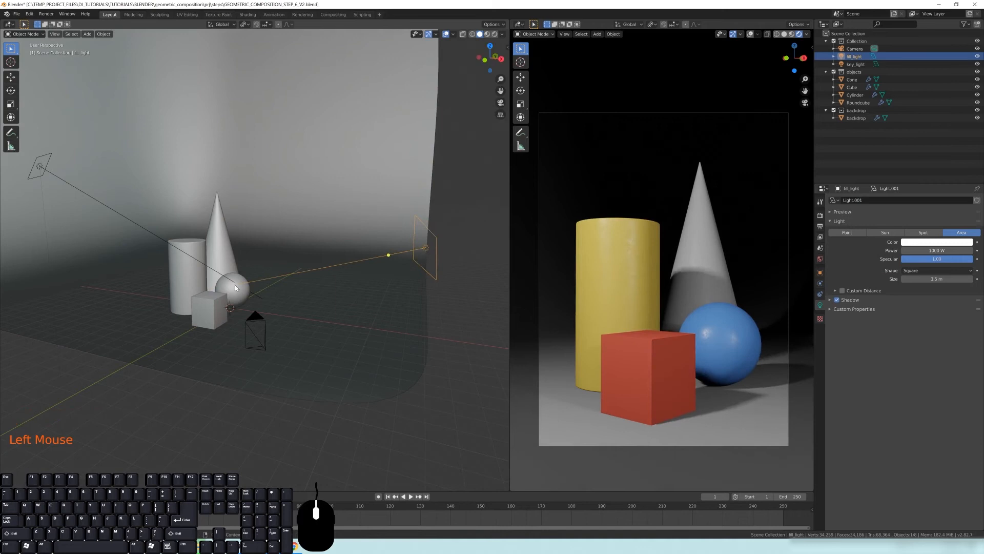
Examine the three-point lighting reference diagram in the browser
middle_click_drag(344, 269, 296, 267)
middle_click_drag(199, 242, 201, 209, "shift")
middle_click_drag(201, 209, 223, 218)
mouse_move(336, 207)
middle_mouse_down()
mouse_move(345, 219)
mouse_move(207, 177)
mouse_move(238, 223)
mouse_move(417, 273)
middle_mouse_up()
mouse_move(437, 236)
middle_mouse_down()
mouse_move(420, 285)
mouse_move(417, 379)
mouse_move(431, 338)
middle_mouse_up()
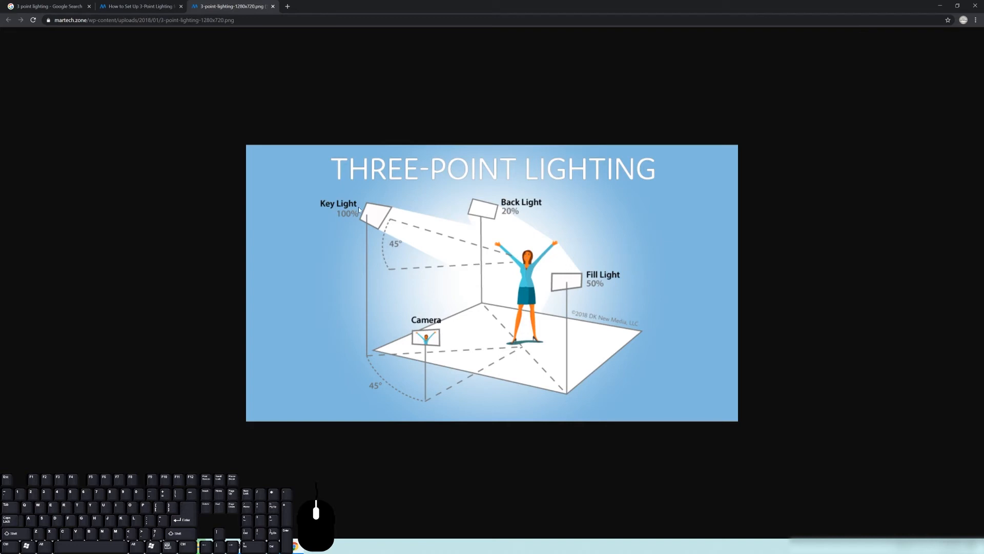
left_click(940, 7)
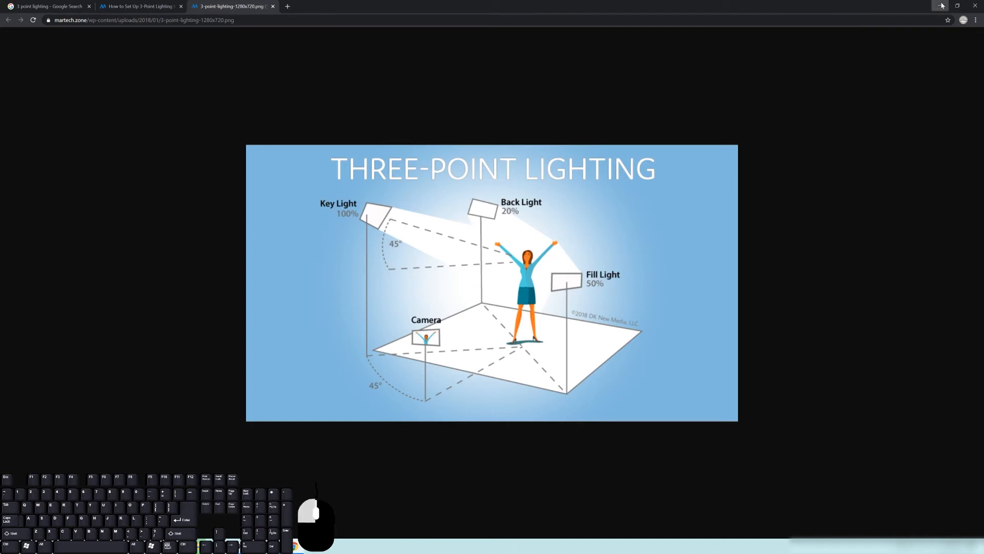
Duplicate the fill light and move the copy behind the objects, working in top view
middle_click_drag(341, 200, 327, 138)
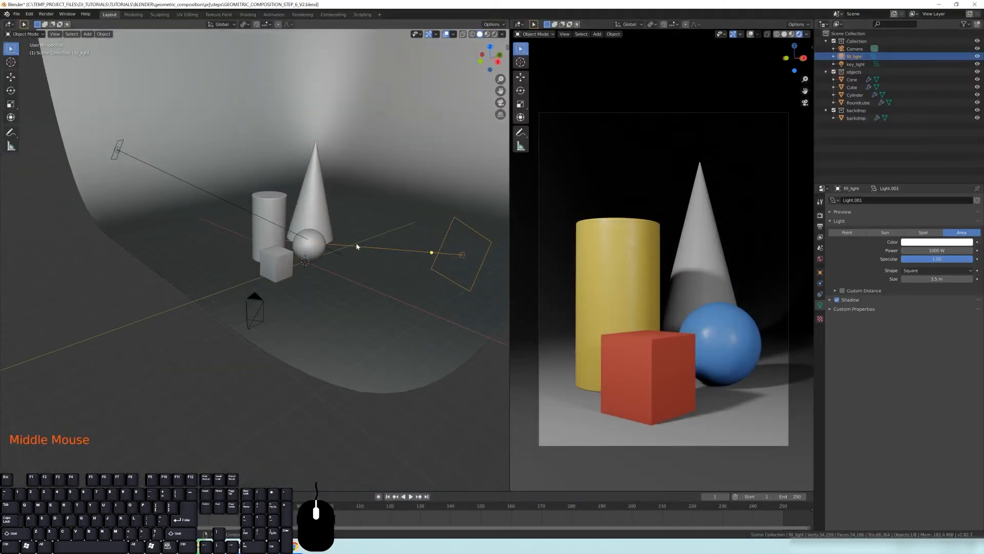
scroll(358, 247, "down", 2)
middle_click_drag(351, 246, 335, 258)
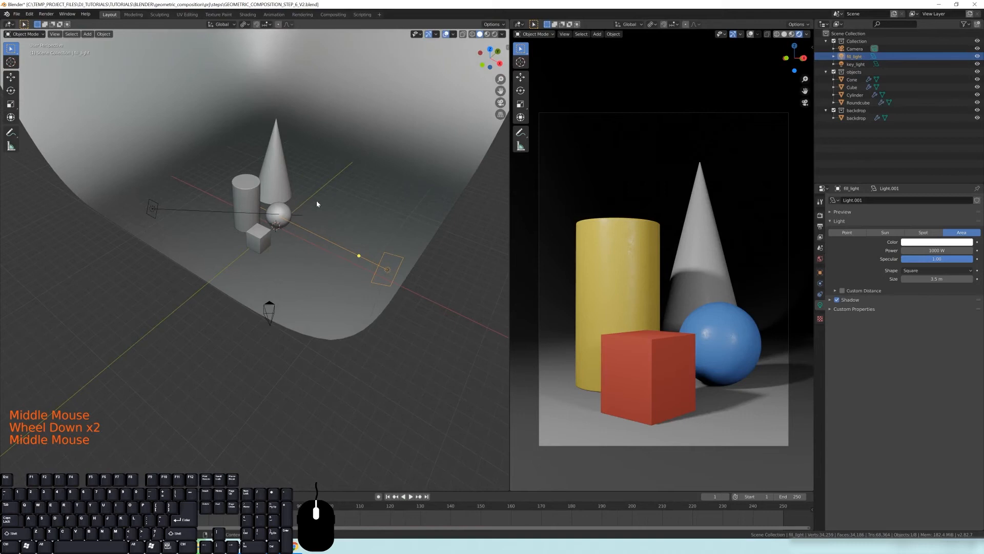
middle_click_drag(267, 195, 402, 299)
key("KP_7")
key("shift+d")
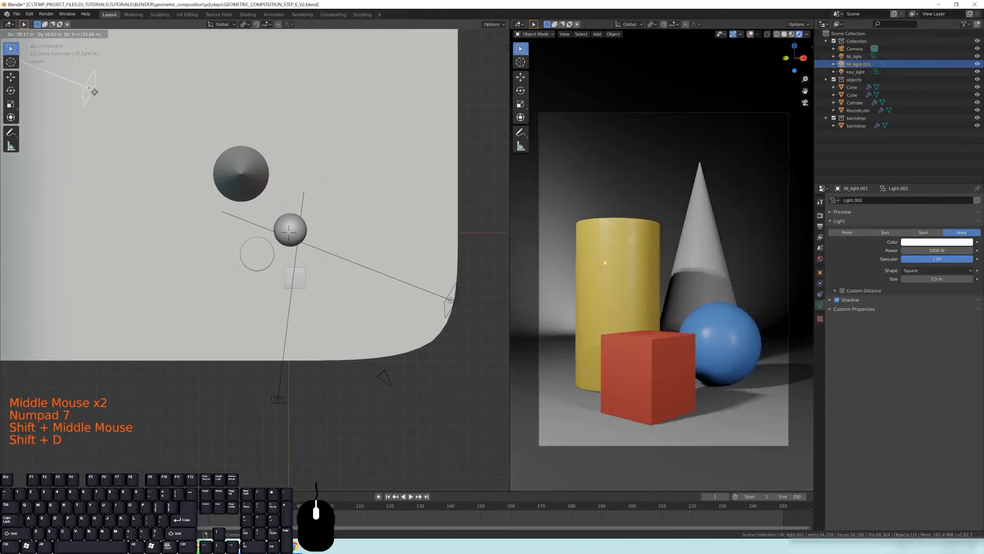
left_click(83, 100)
middle_click_drag(127, 139, 164, 167, "shift")
scroll(180, 175, "down", 3)
middle_click_drag(308, 225, 333, 233, "shift")
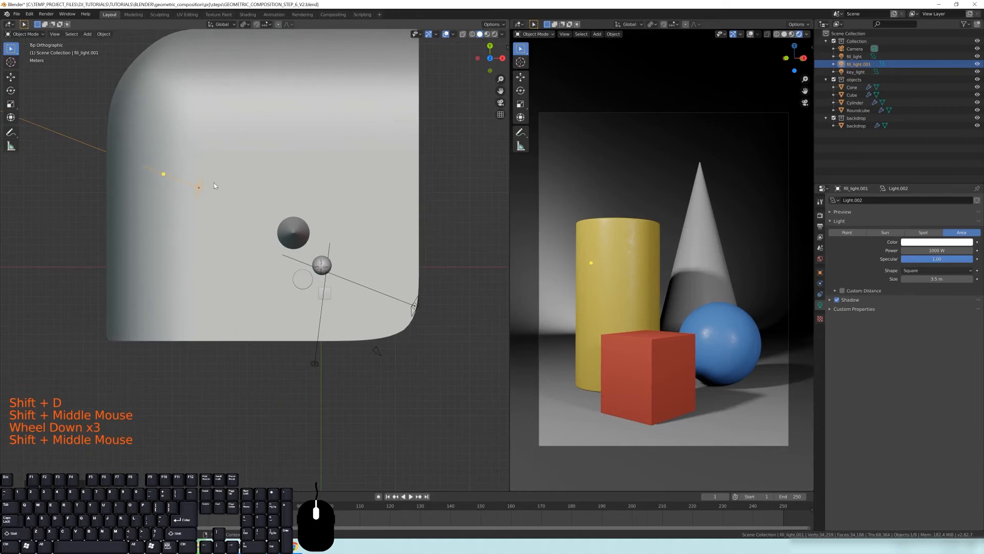
key("g")
left_click(208, 194)
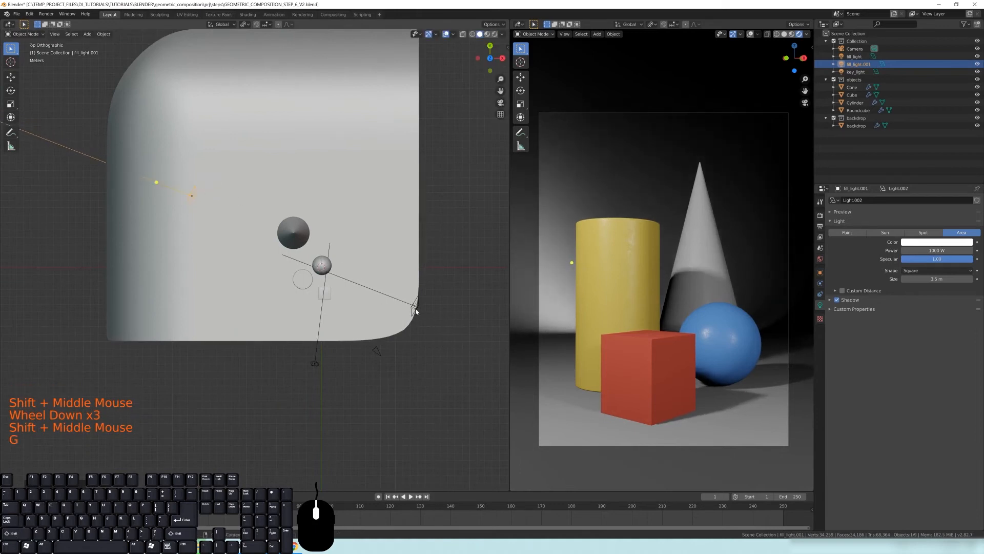
Rename the duplicated light as rim_light
scroll(431, 321, "up", 1)
left_click_drag(143, 170, 333, 266)
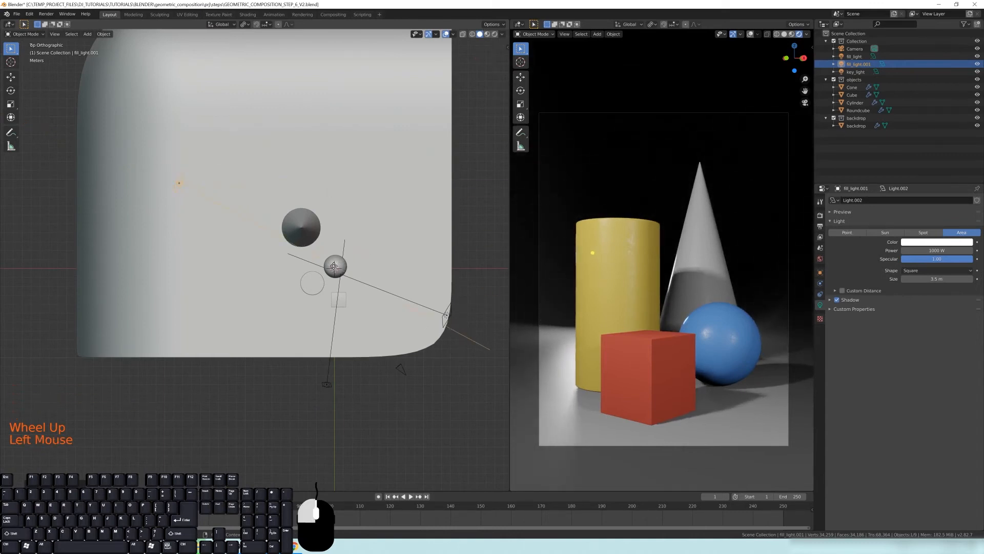
middle_click_drag(334, 266, 359, 271)
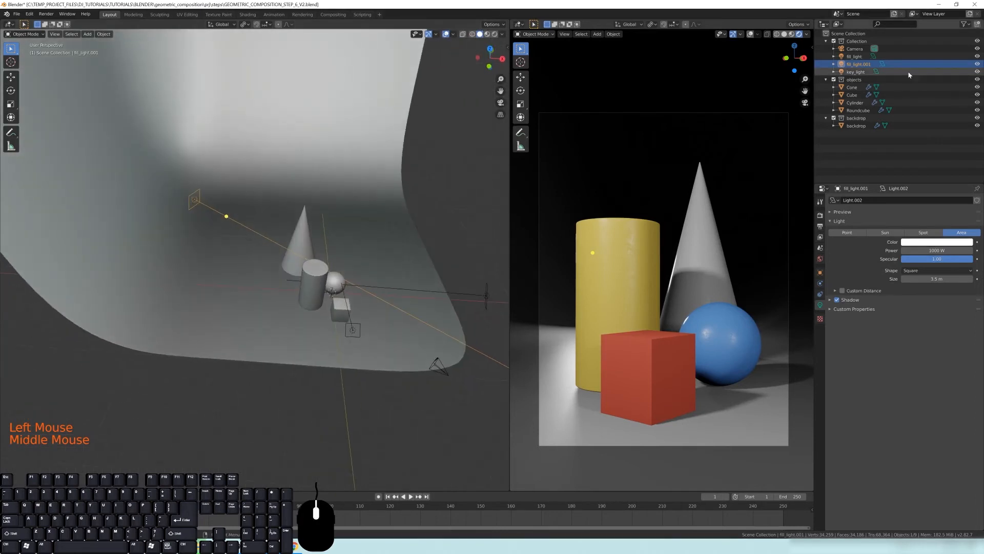
left_click(851, 66)
double_click(851, 65)
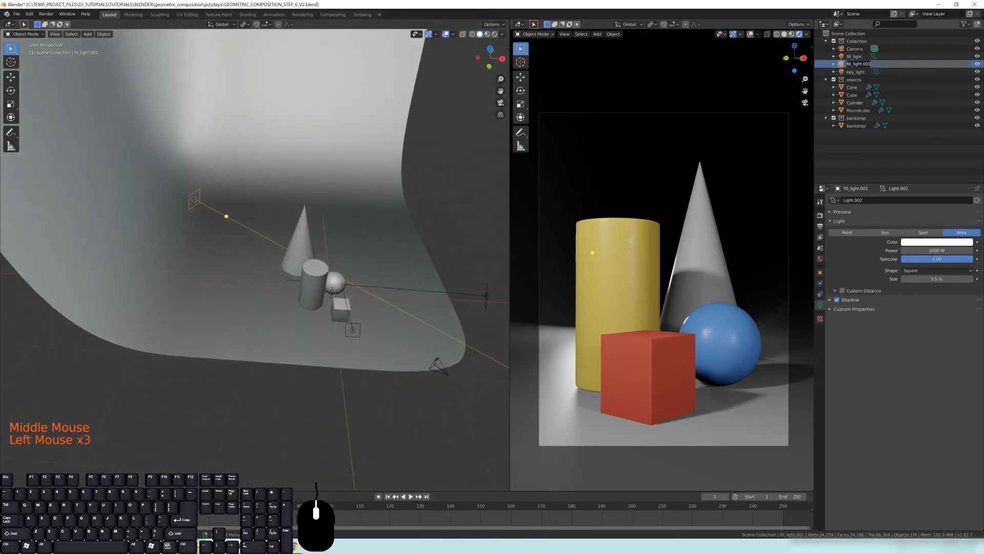
type("rim_light")
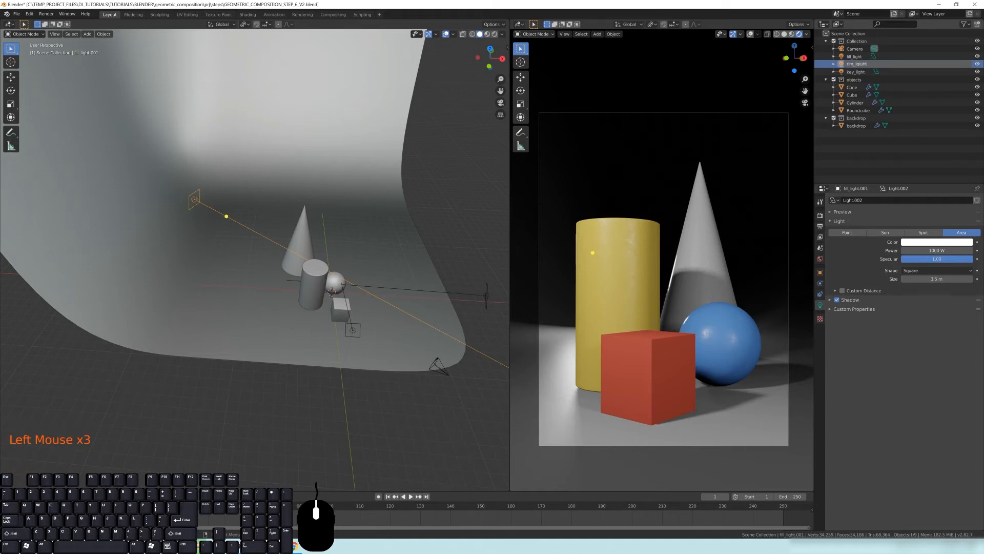
left_click(878, 71)
double_click(878, 71)
left_click(869, 71)
key("BackSpace")
key("BackSpace")
key("BackSpace")
key("BackSpace")
key("BackSpace")
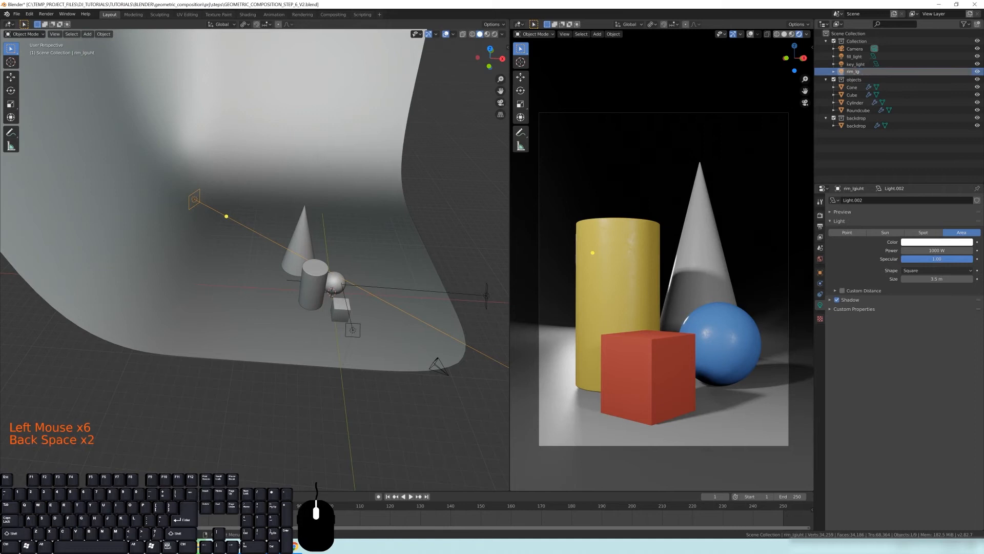
type("ight")
key("Return")
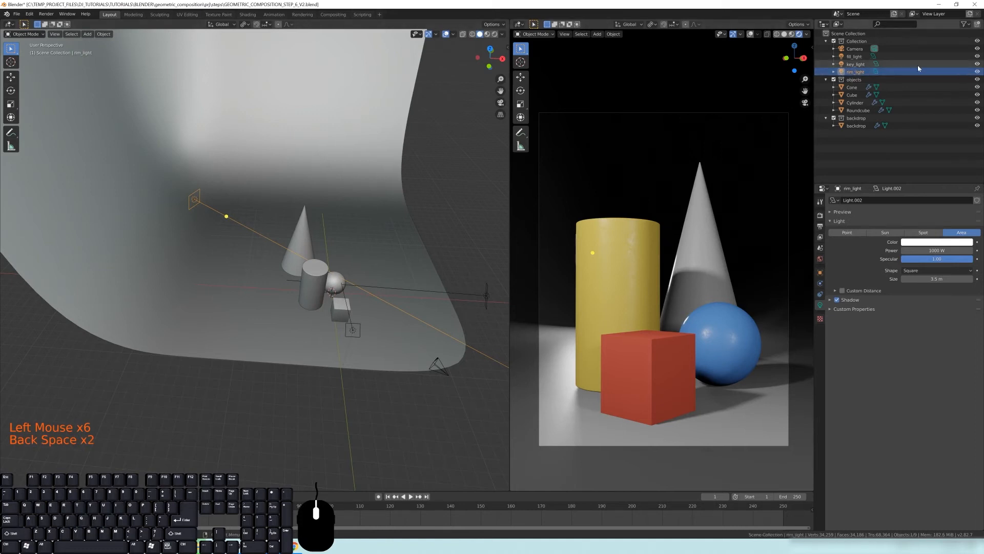
Hide the key and fill lights to see the rim light alone in the render
left_click(978, 64)
left_click(977, 57)
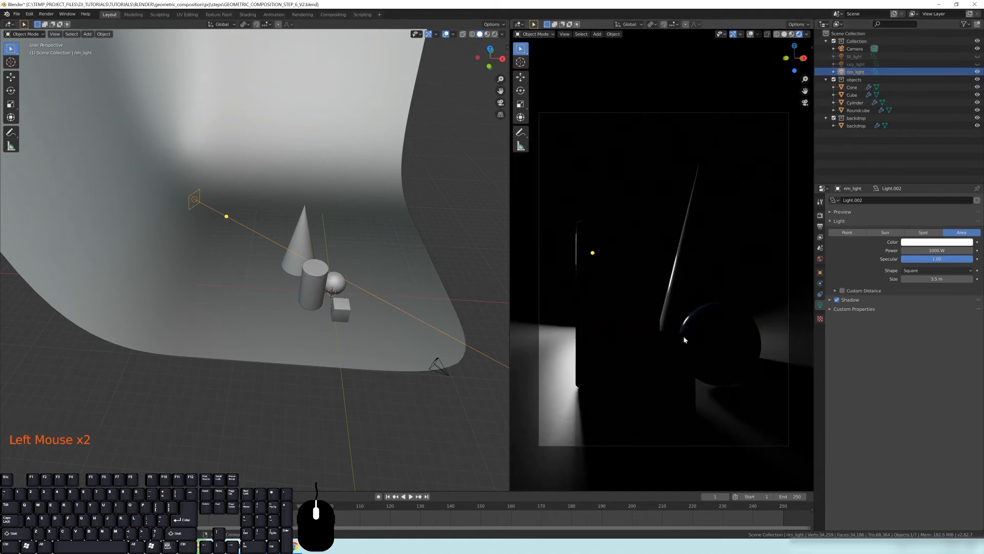
Resize the rim light, setting its area size to about 5.8 m
middle_click_drag(434, 334, 281, 205)
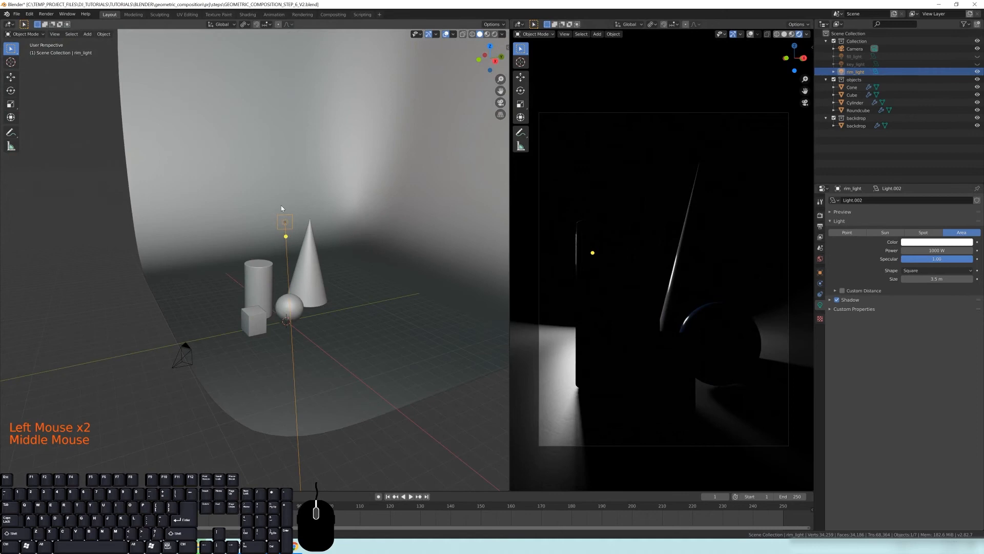
middle_click_drag(347, 234, 243, 225)
scroll(278, 233, "up", 1)
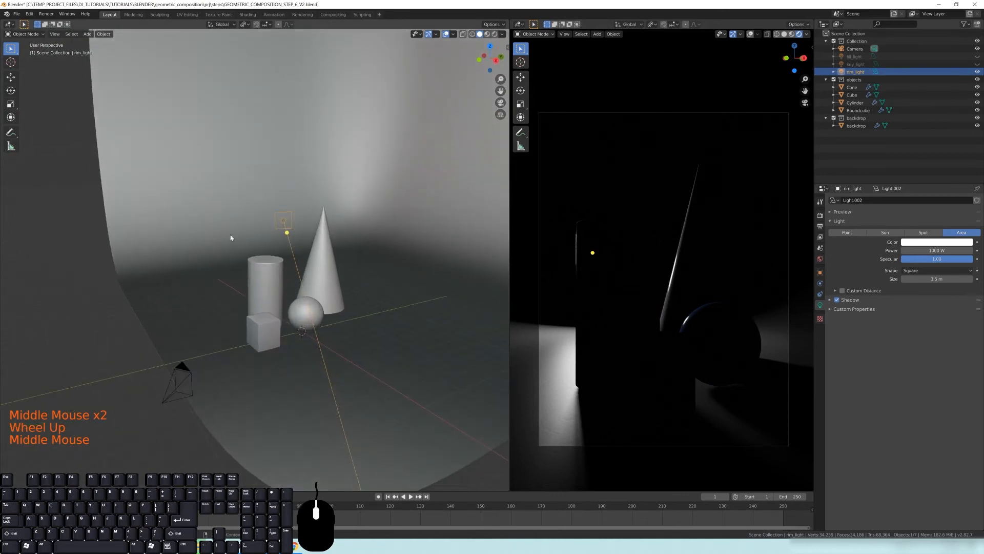
key("s")
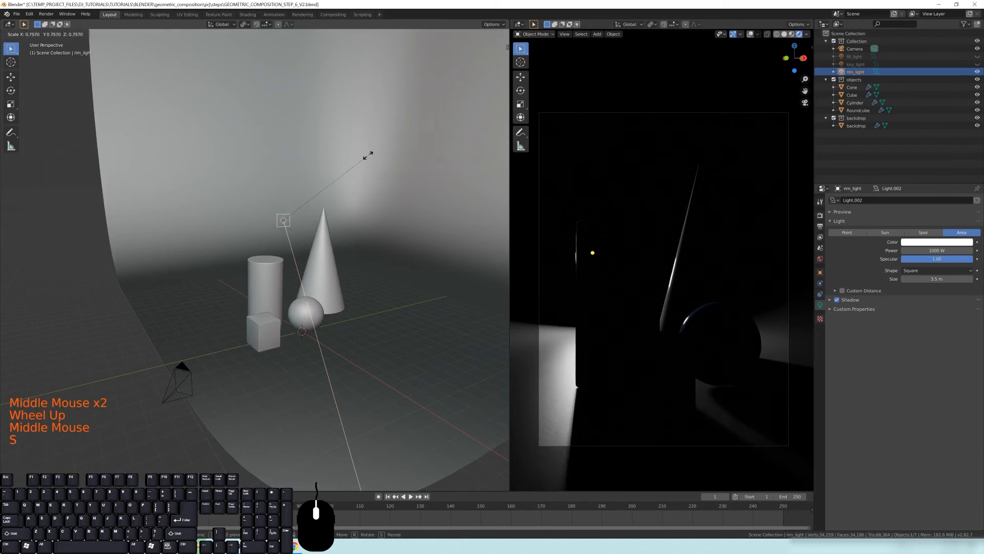
left_click(320, 200)
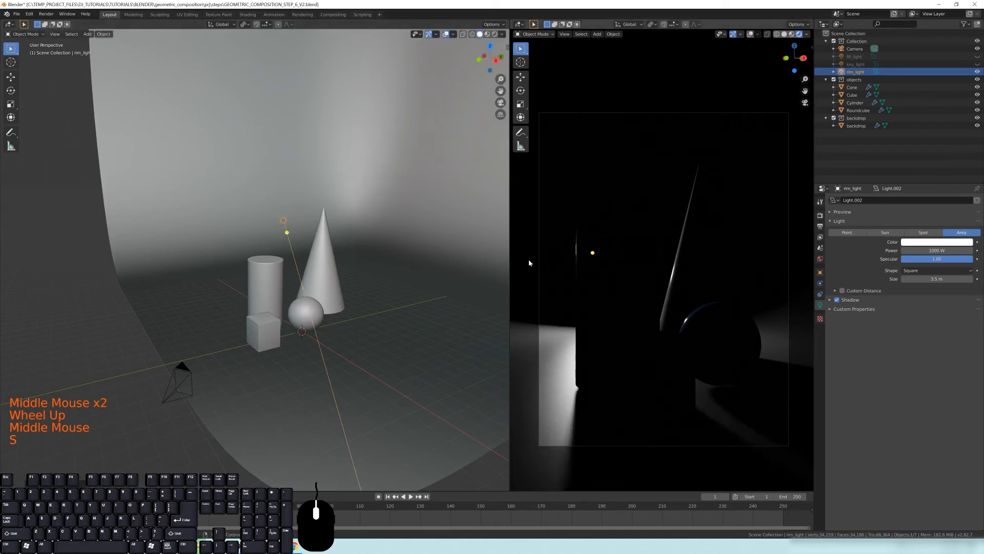
key("s")
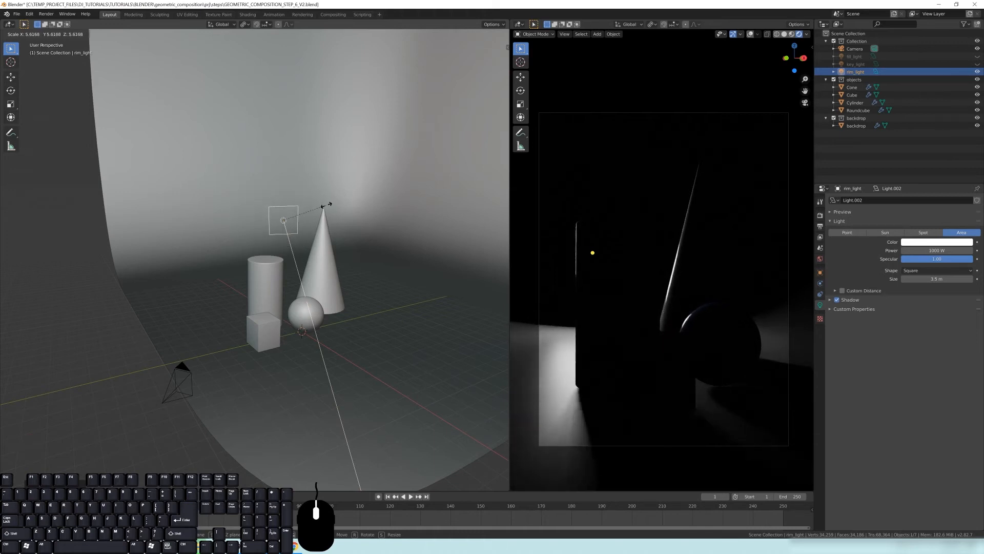
right_click(348, 193)
key("s")
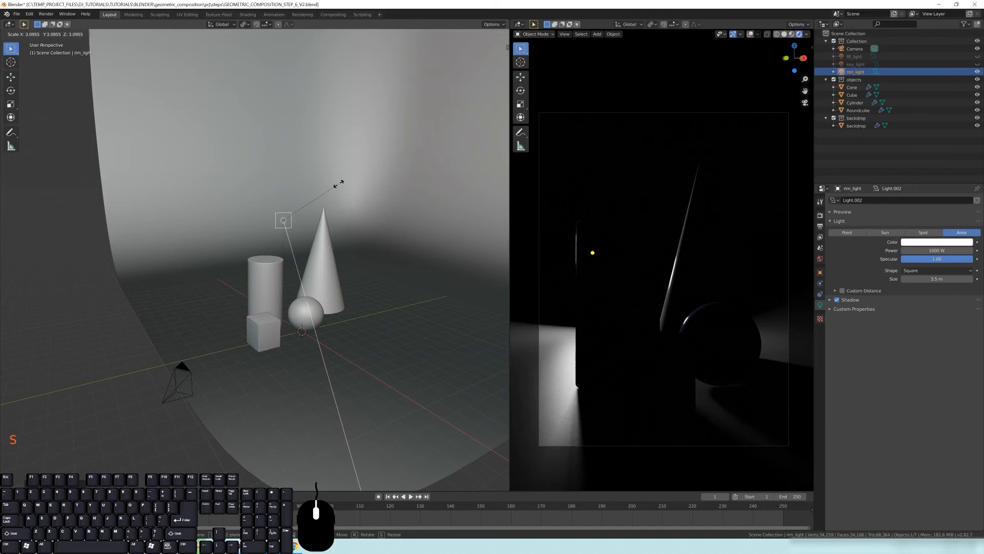
left_click(338, 185)
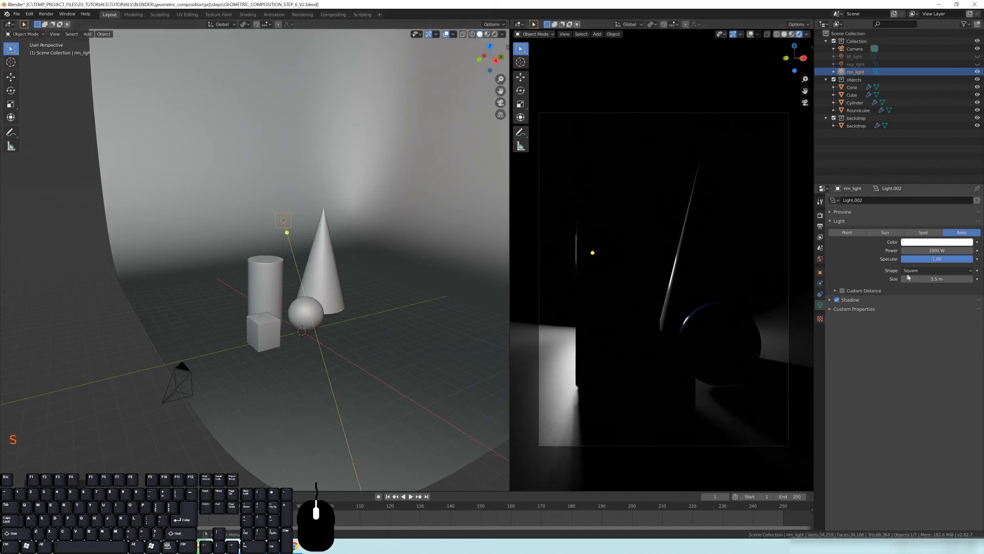
key("s")
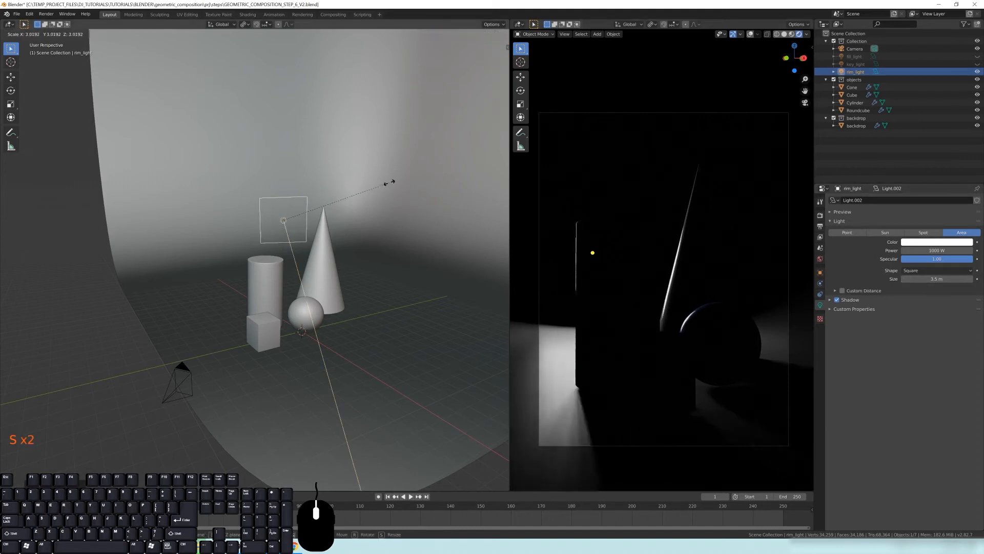
right_click(352, 193)
left_click_drag(922, 279, 948, 278, "shift")
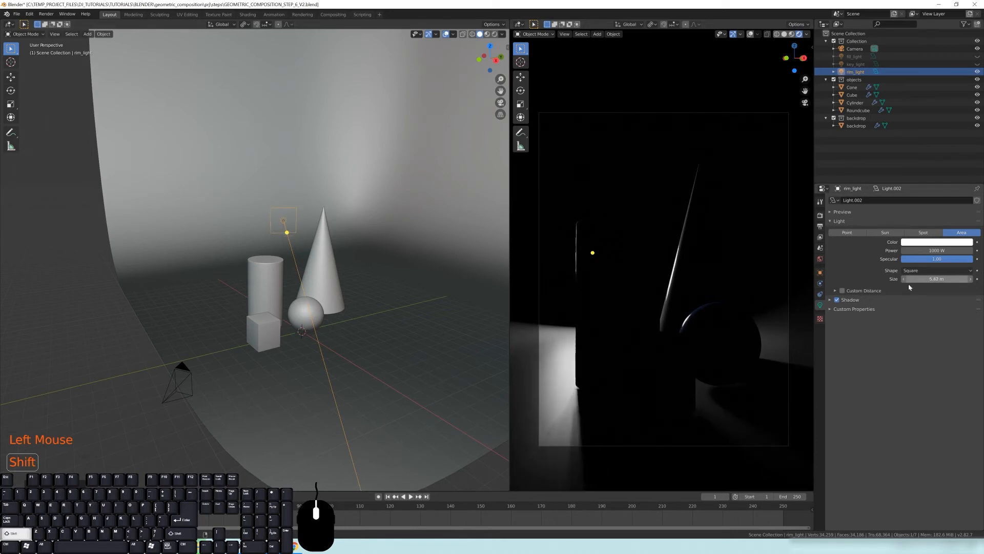
key("s")
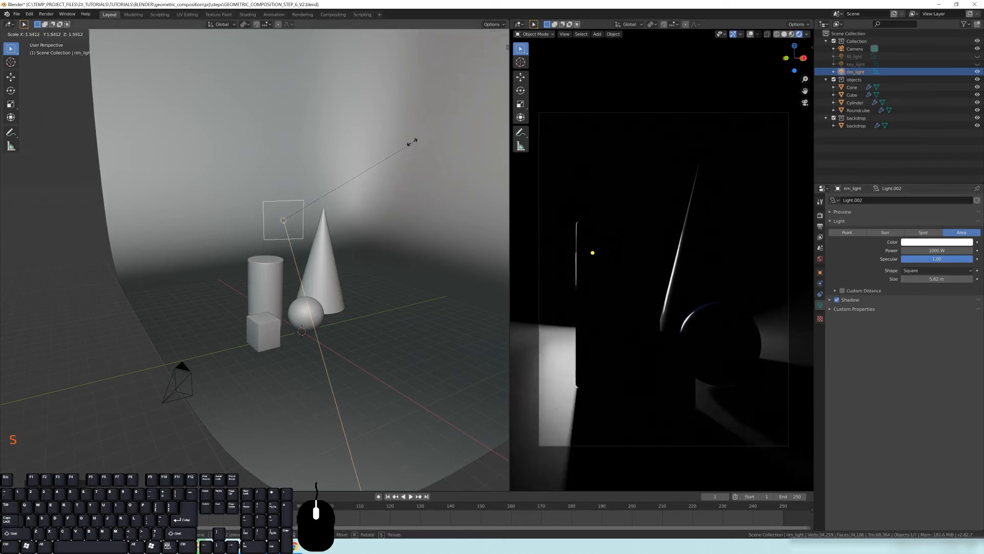
left_click(368, 161)
Show the key light to compare the render, then hide it again and reselect the rim light
middle_click_drag(206, 237, 300, 225)
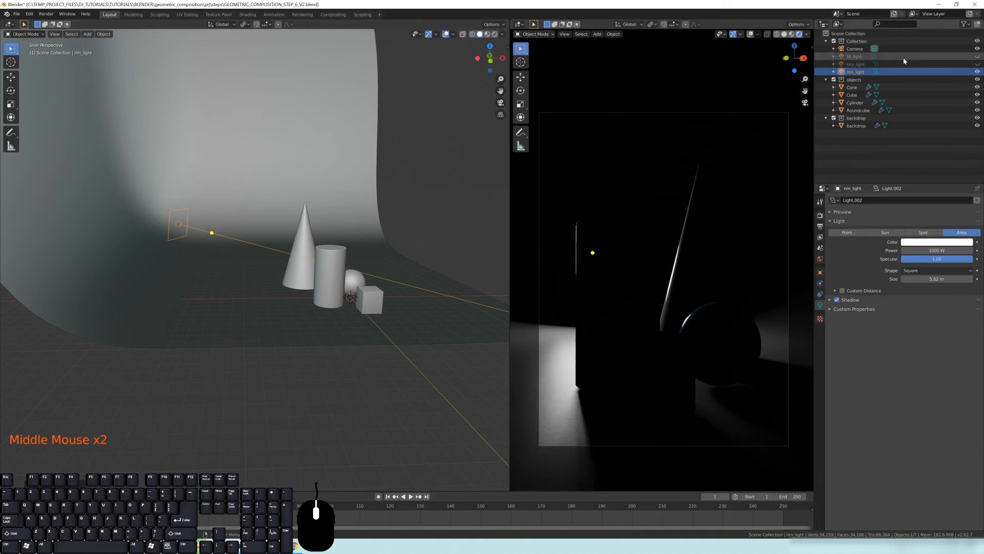
left_click(978, 65)
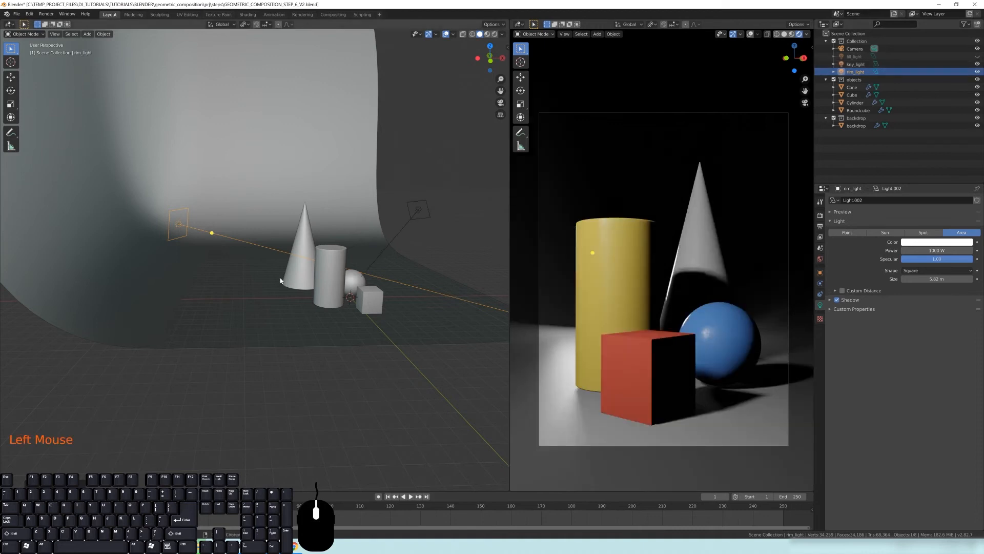
left_click(425, 212)
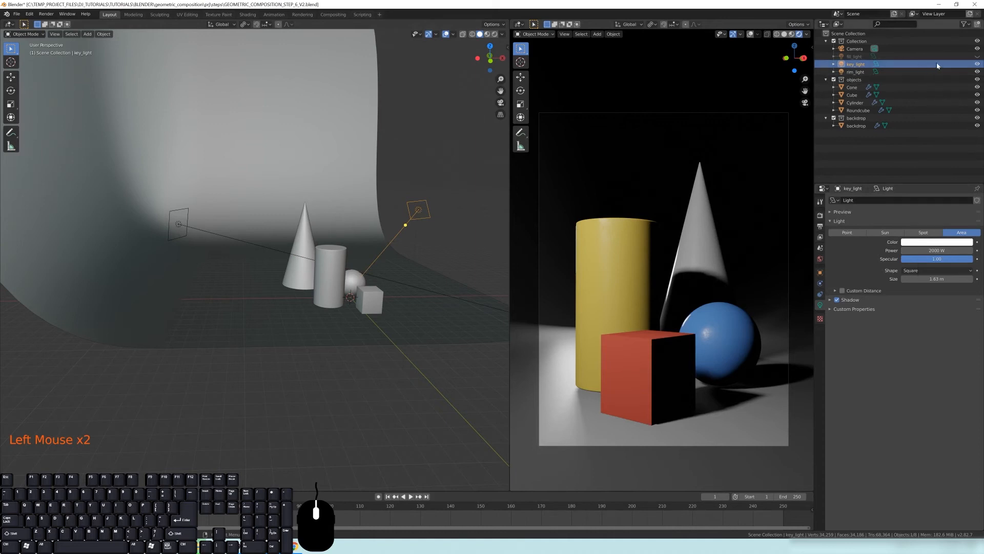
left_click(977, 65)
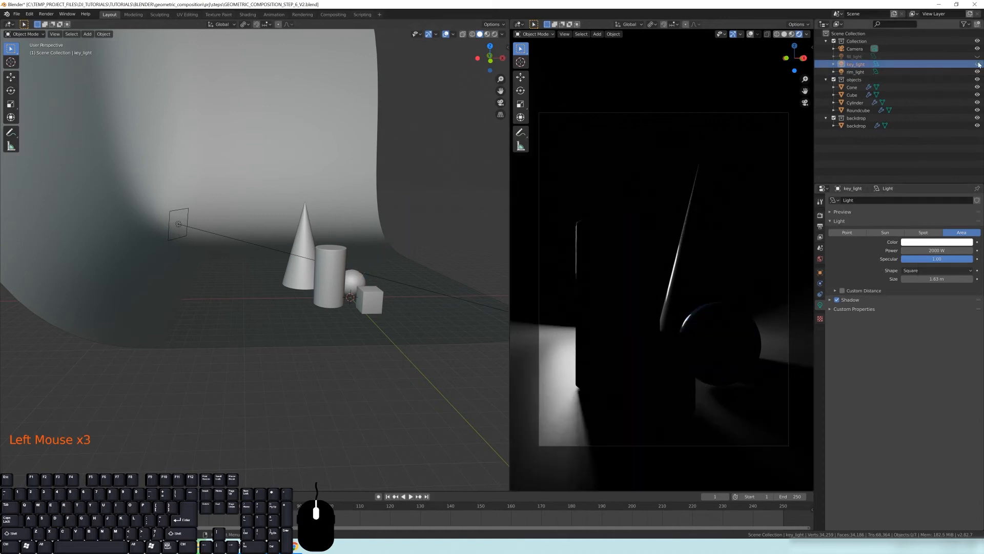
left_click(176, 231)
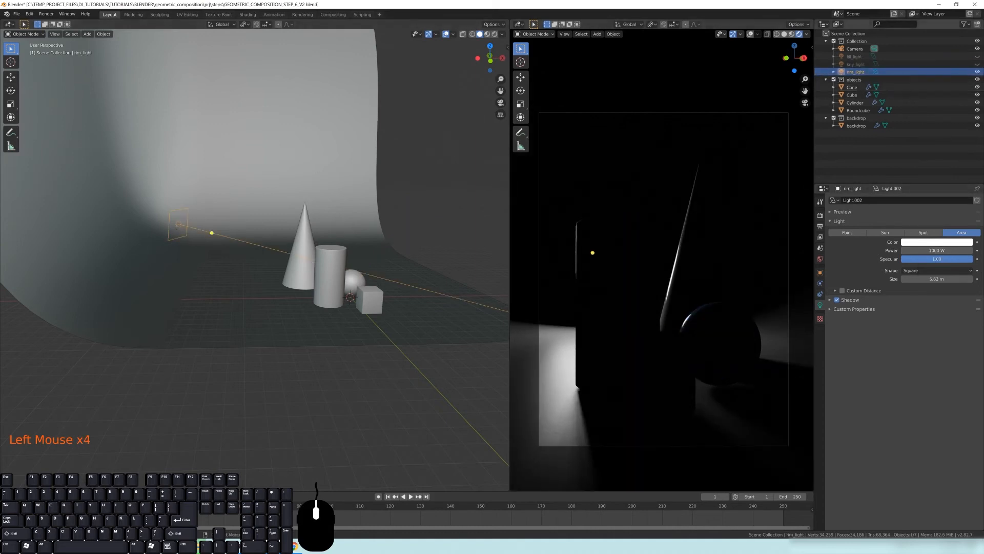
Set the rim light's power to 20 percent of 2000 W, entering 2000*.2
left_click(918, 251)
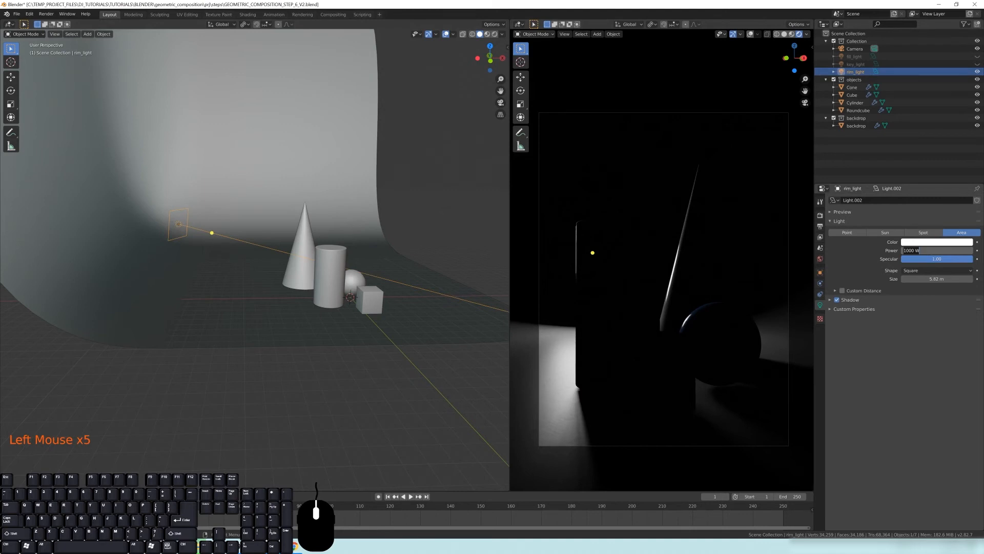
type("2000*")
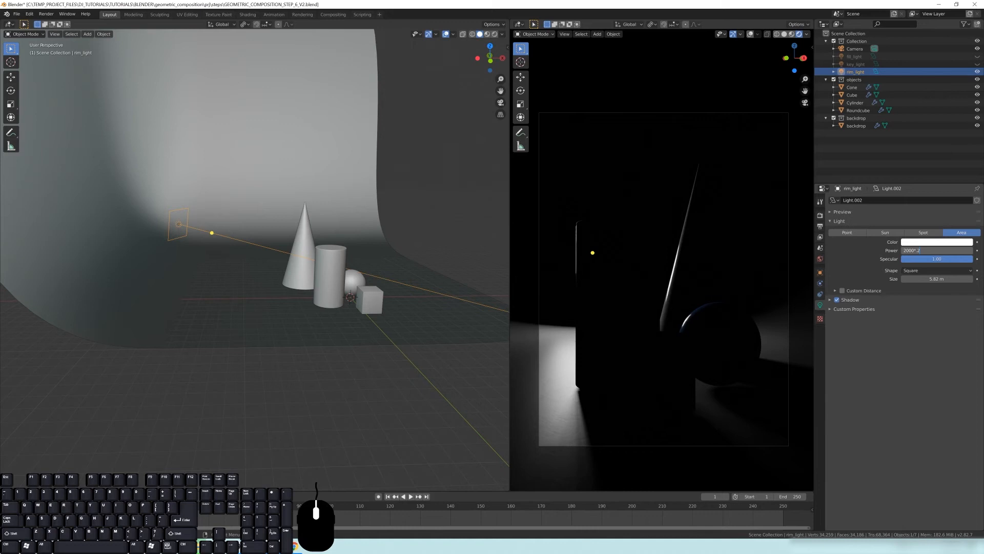
key("Return")
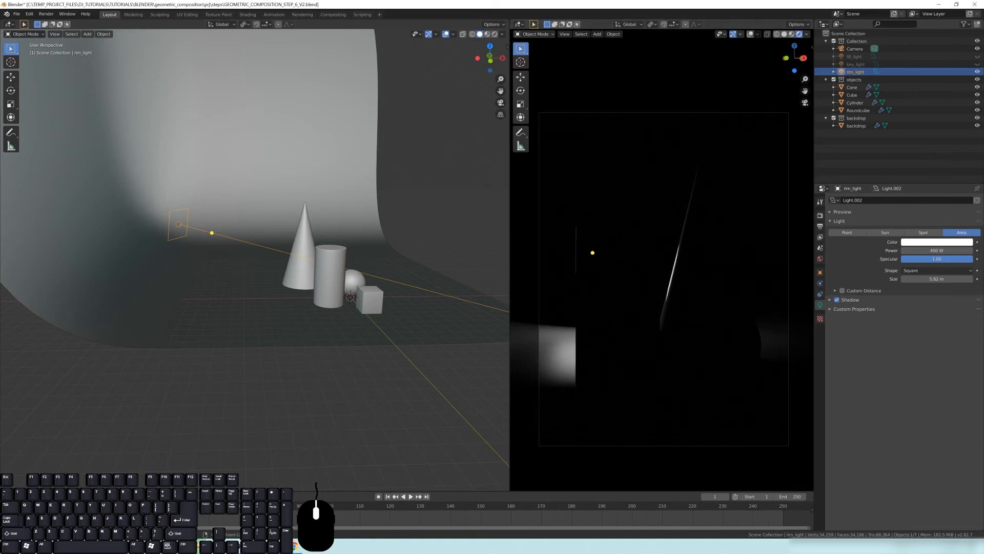
Check the three-point lighting reference diagram again before returning to the scene
left_click(295, 547)
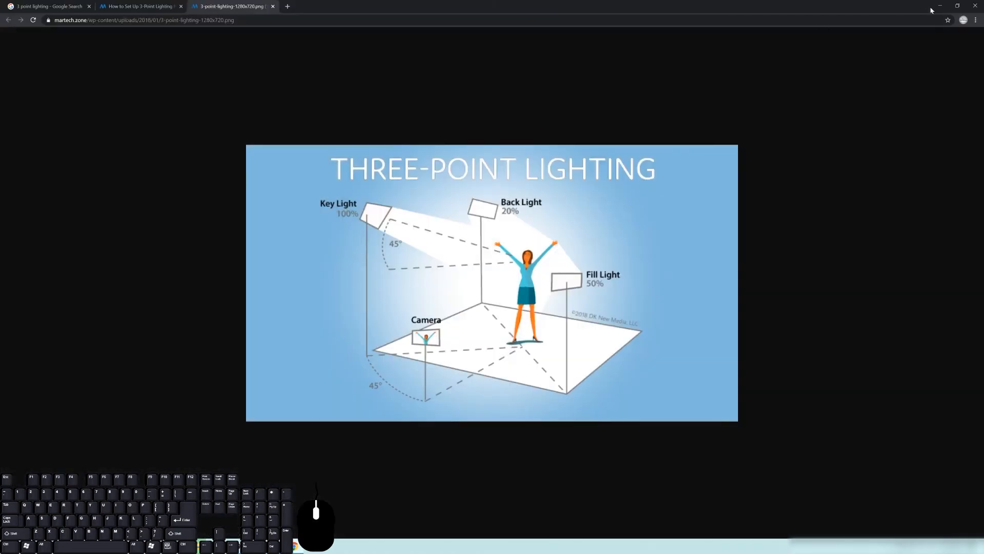
left_click(939, 6)
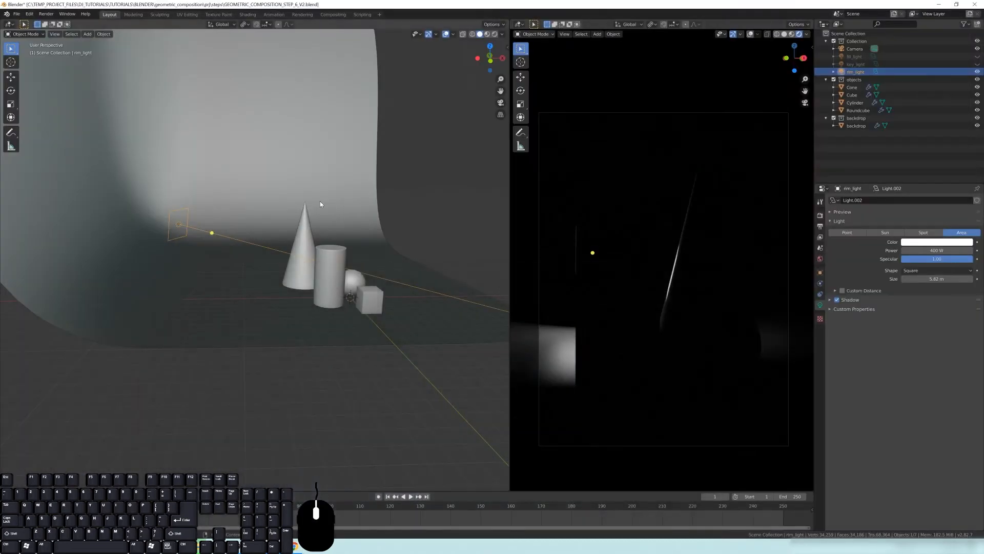
middle_click_drag(316, 199, 290, 214)
scroll(295, 221, "down", 2)
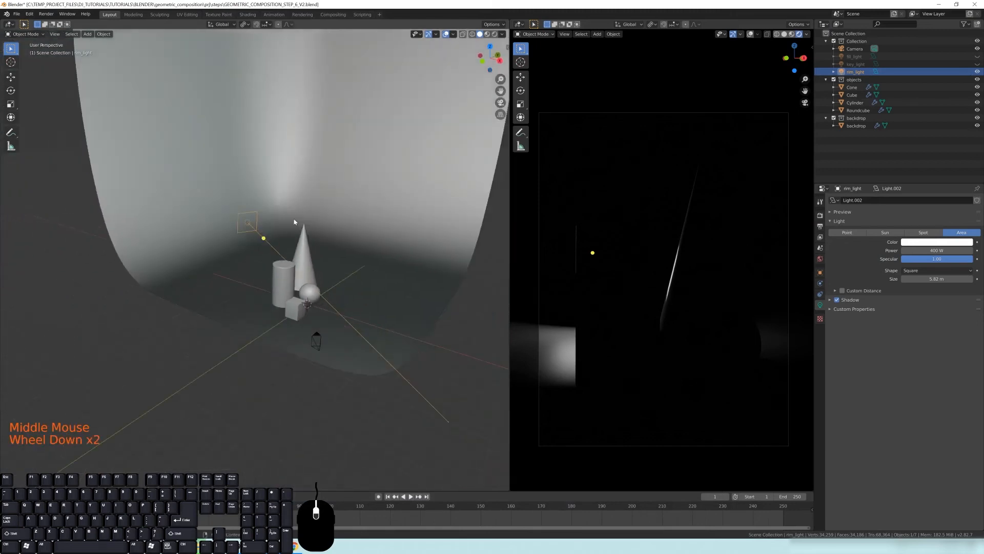
Unhide the key and fill lights so all three lights contribute to the render
scroll(294, 222, "down", 1)
left_click(977, 64)
left_click(977, 56)
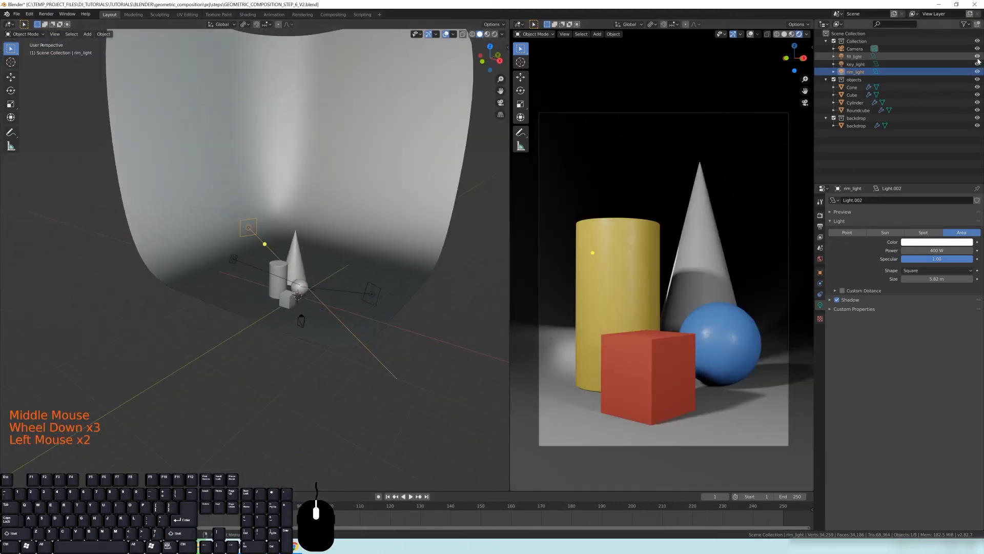
Orbit, pan and zoom the views to inspect the three-light render through the camera
middle_click_drag(321, 325, 308, 266)
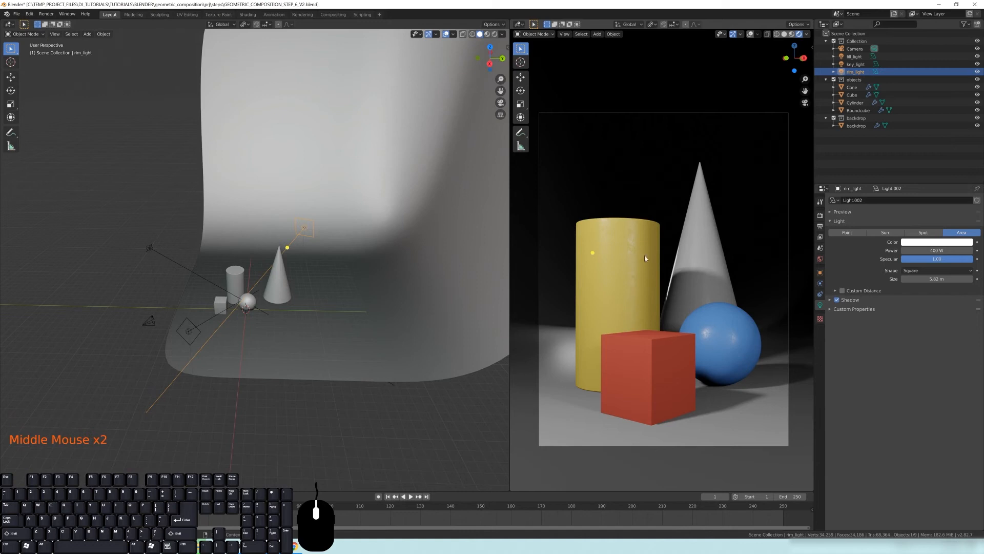
scroll(632, 244, "up", 2)
middle_click_drag(632, 245, 656, 254, "shift")
scroll(629, 223, "down", 1)
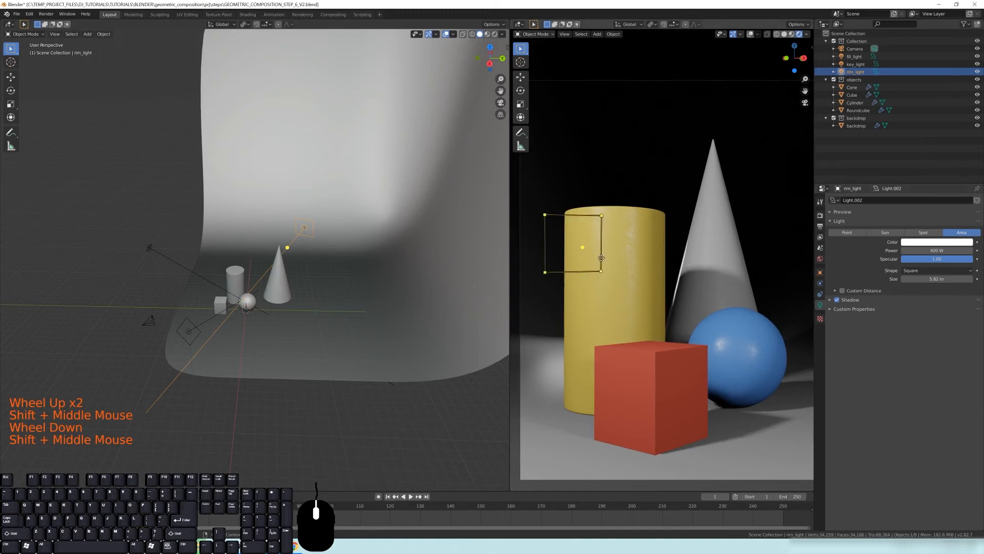
scroll(622, 279, "down", 2)
middle_click_drag(643, 303, 651, 288, "shift")
scroll(642, 293, "up", 1)
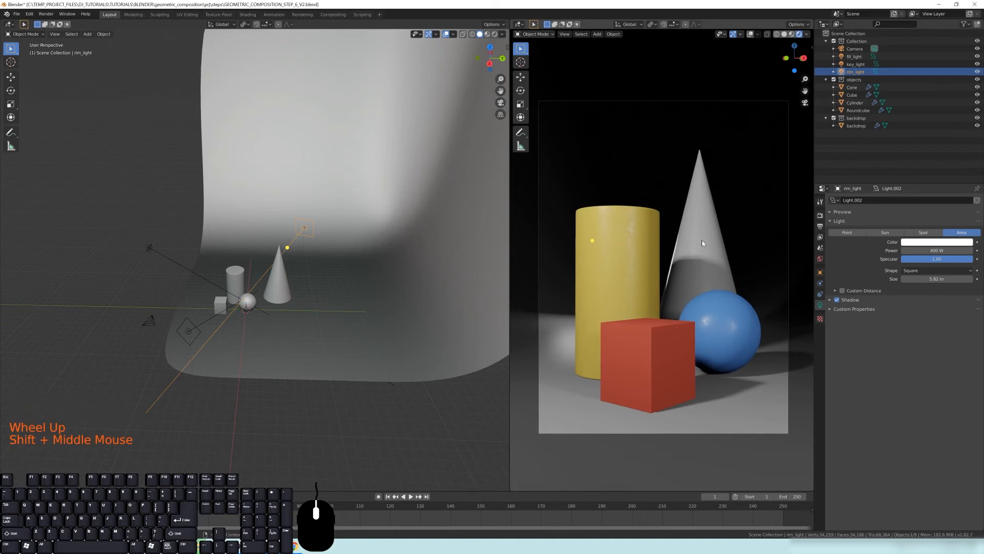
Switch to the web browser and open hdrihaven.com in the current tab
left_click(820, 260)
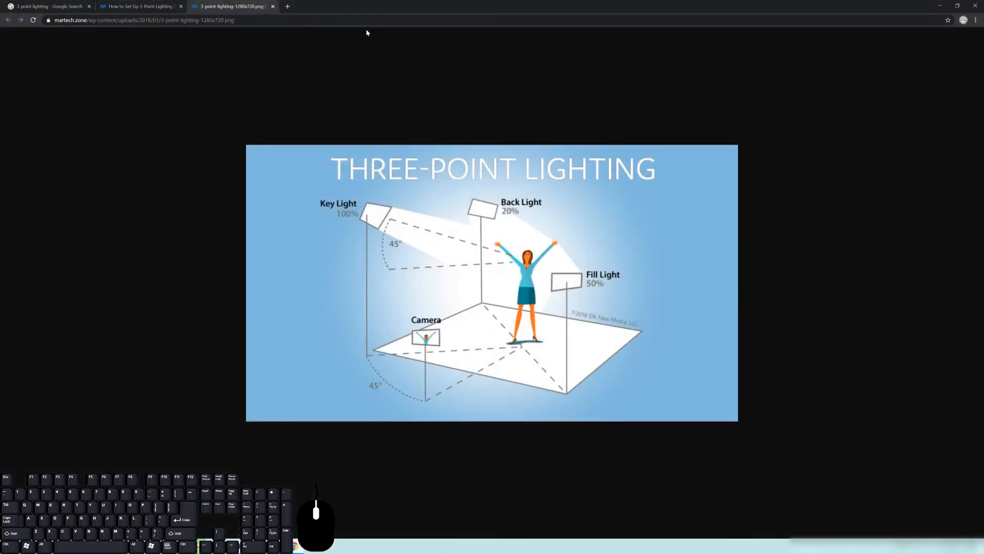
left_click(265, 22)
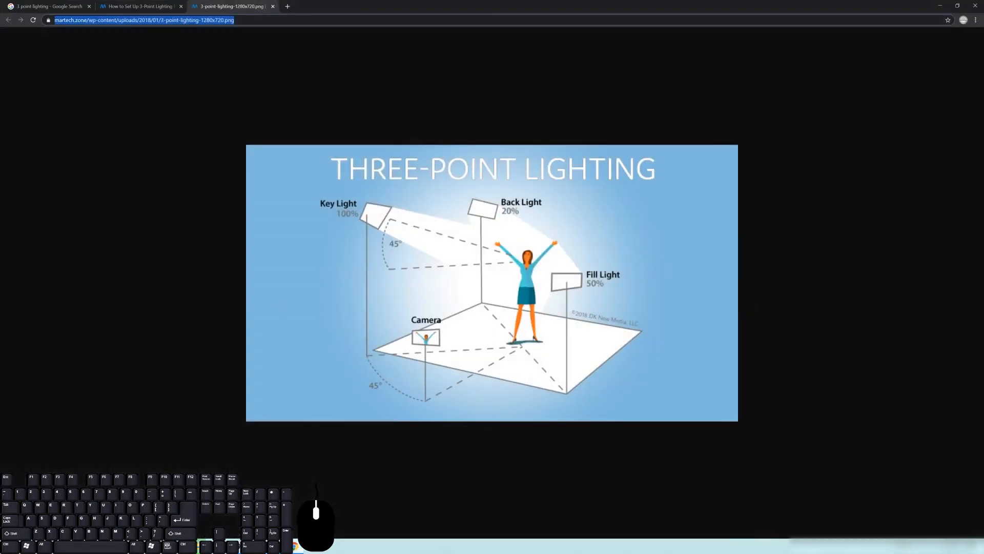
type("hdri")
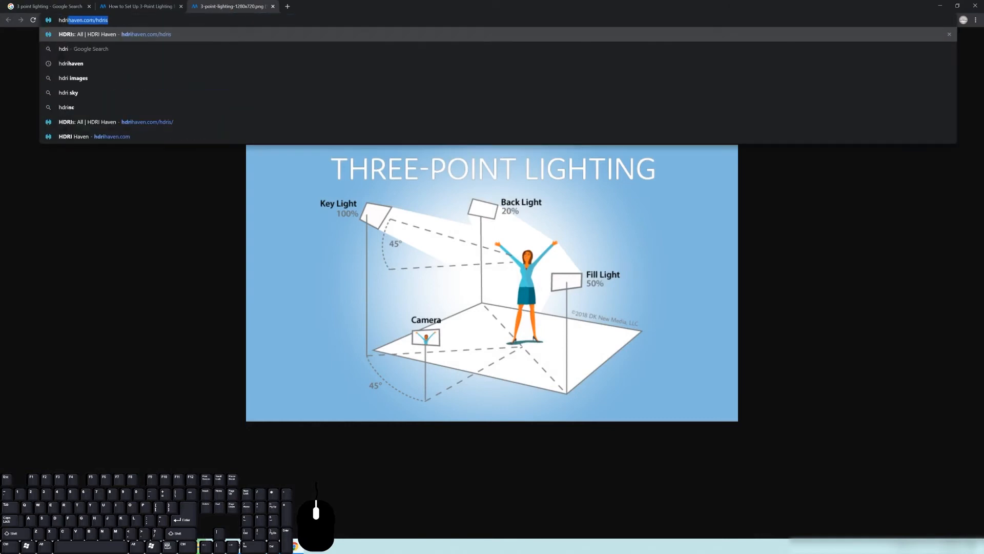
type("haven.com")
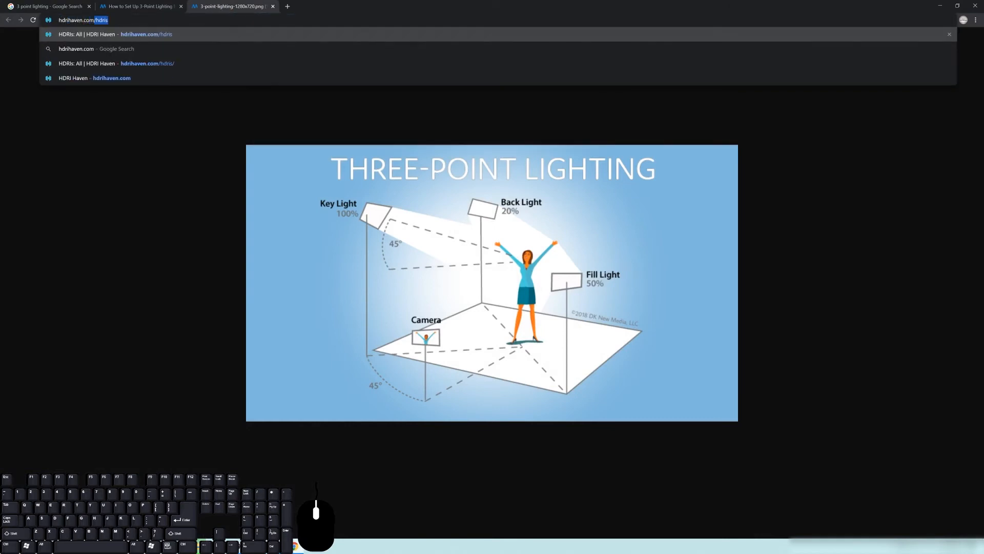
key("Return")
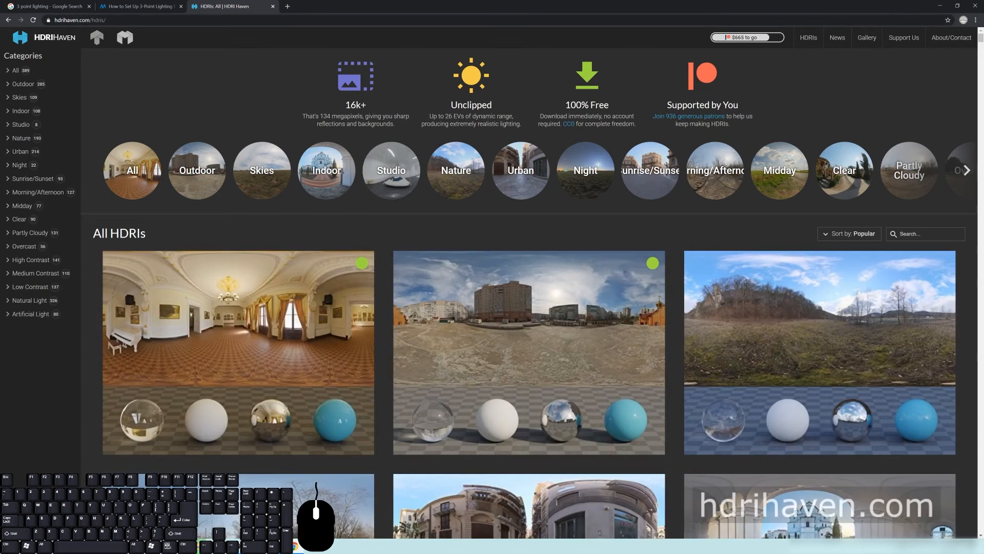
Browse the HDRI categories and open the Studio category
scroll(522, 169, "down", 2)
scroll(575, 171, "up", 2)
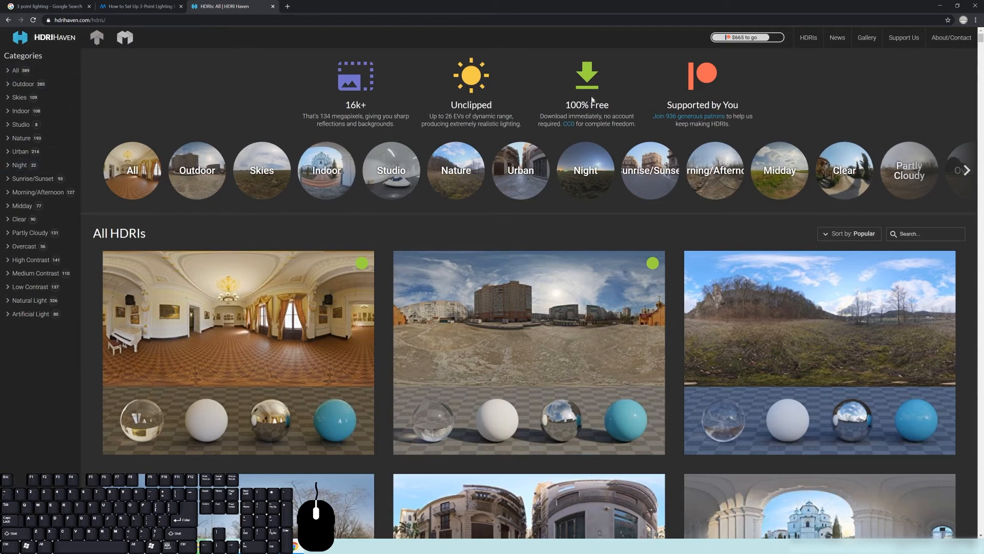
left_click(967, 170)
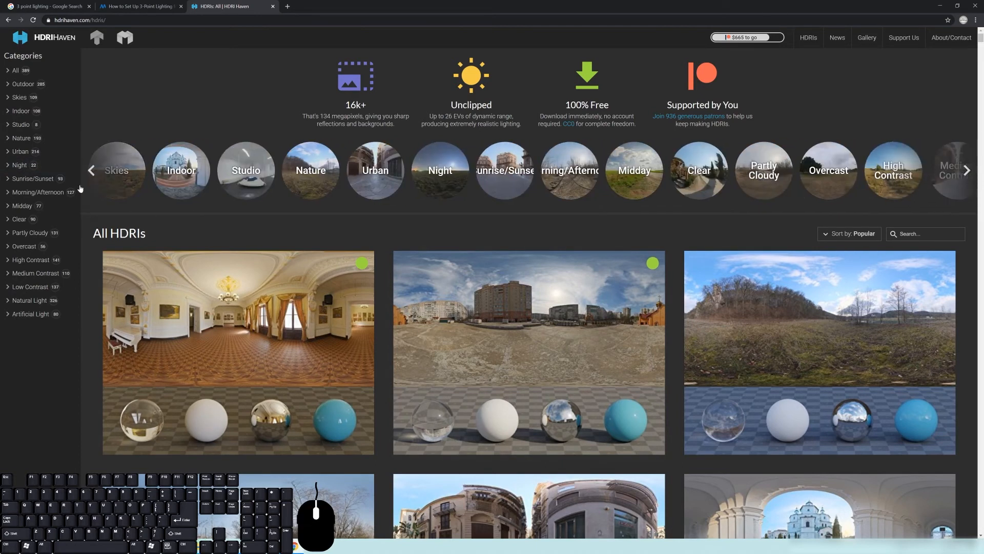
scroll(462, 343, "down", 5)
scroll(531, 356, "up", 5)
left_click(24, 125)
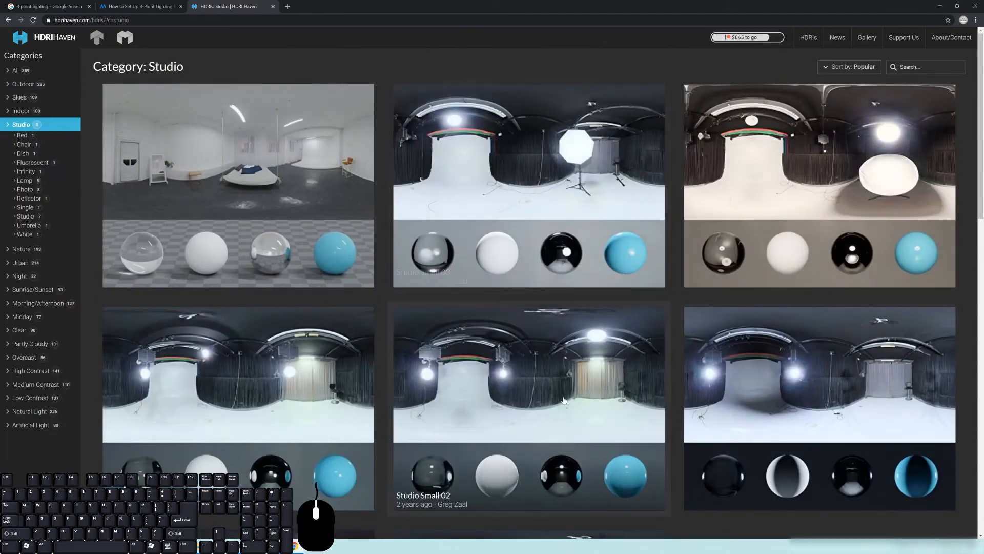
Open the Studio Small 01 HDRI page and scroll to its download options
scroll(538, 353, "down", 2)
scroll(530, 318, "down", 3)
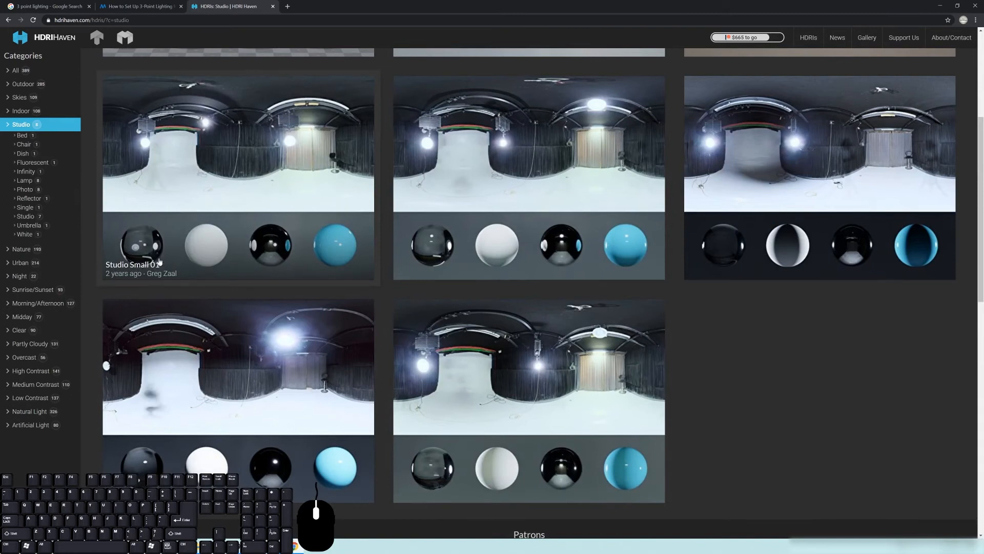
scroll(226, 229, "up", 1)
scroll(226, 230, "up", 1)
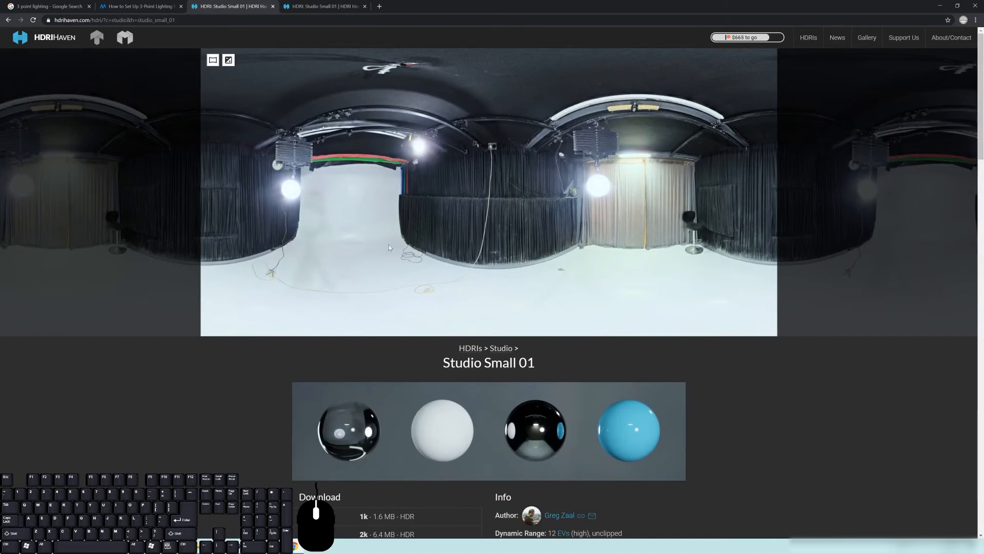
scroll(579, 271, "down", 2)
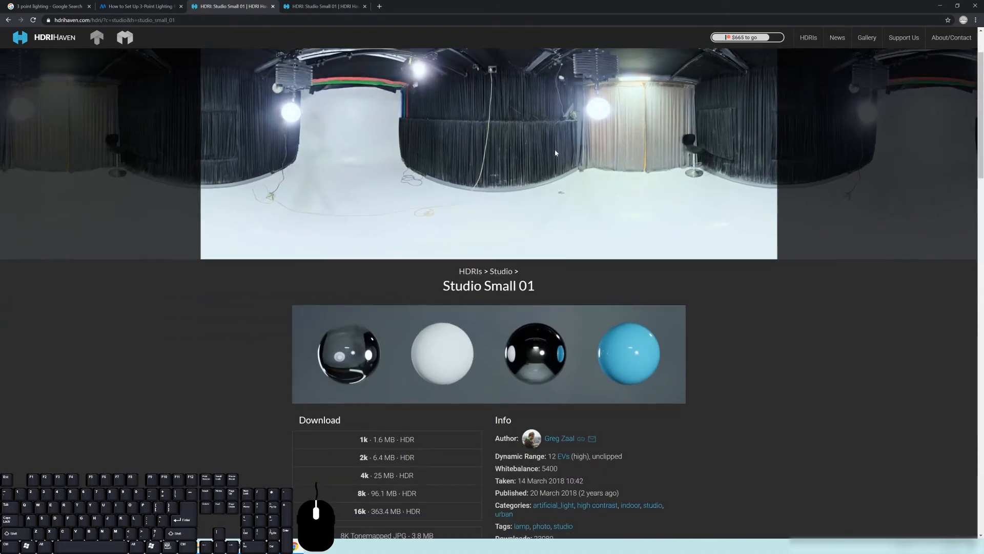
scroll(636, 174, "down", 4)
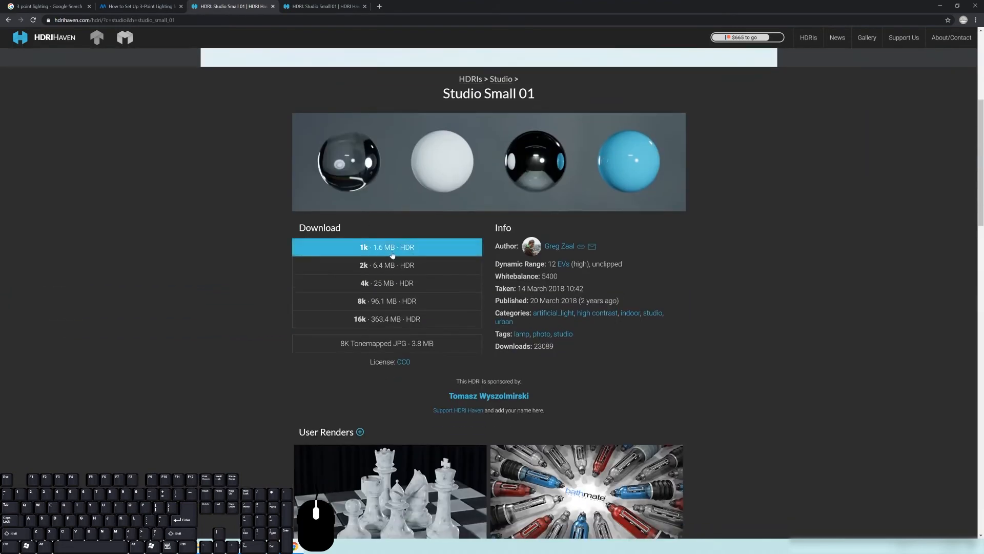
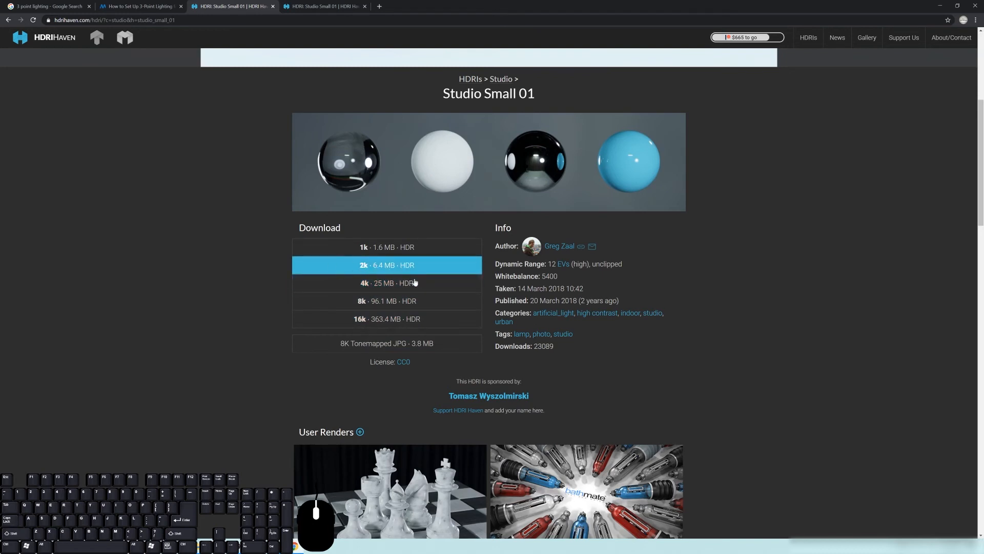
Download the 4k HDR version of Studio Small 01 and switch back to Blender
left_click(398, 283)
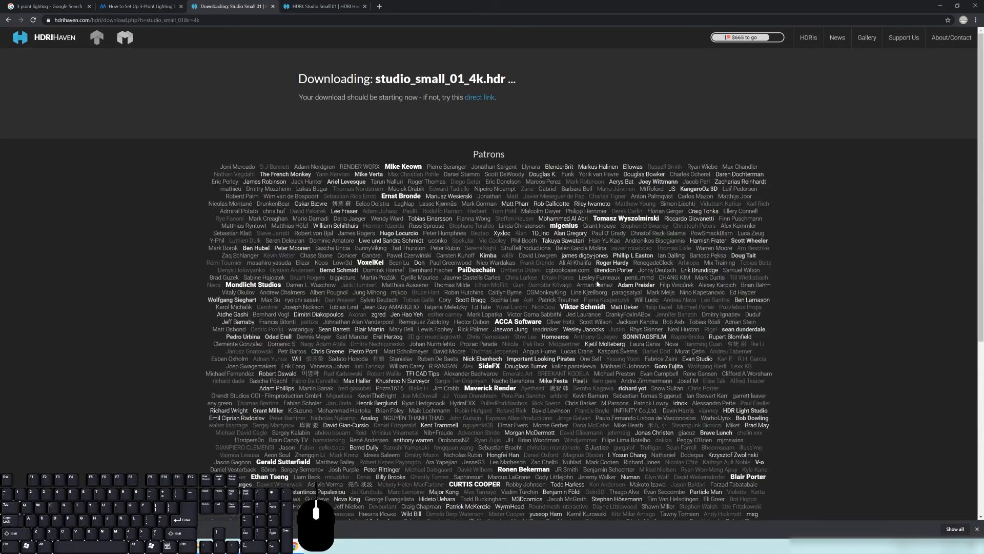
left_click(79, 529)
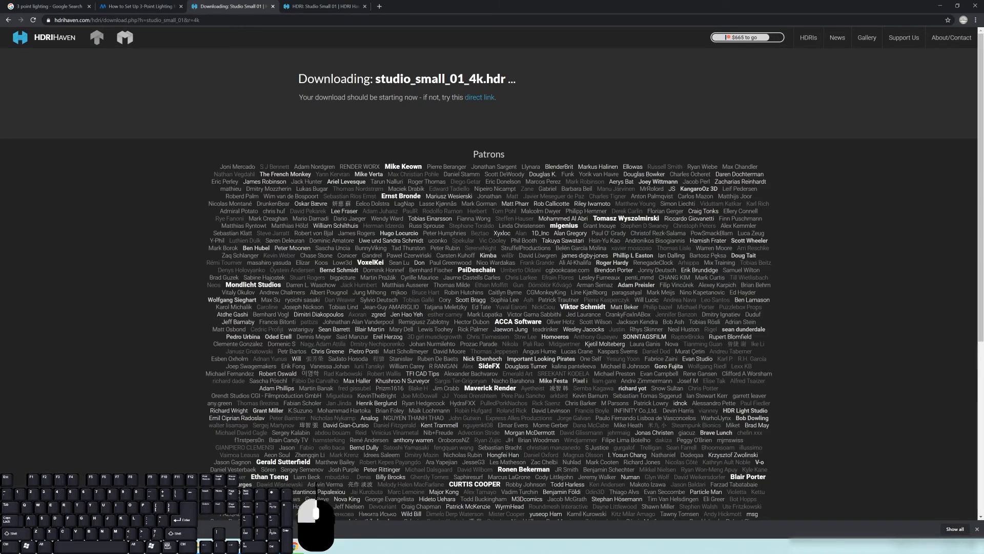
left_click(96, 515)
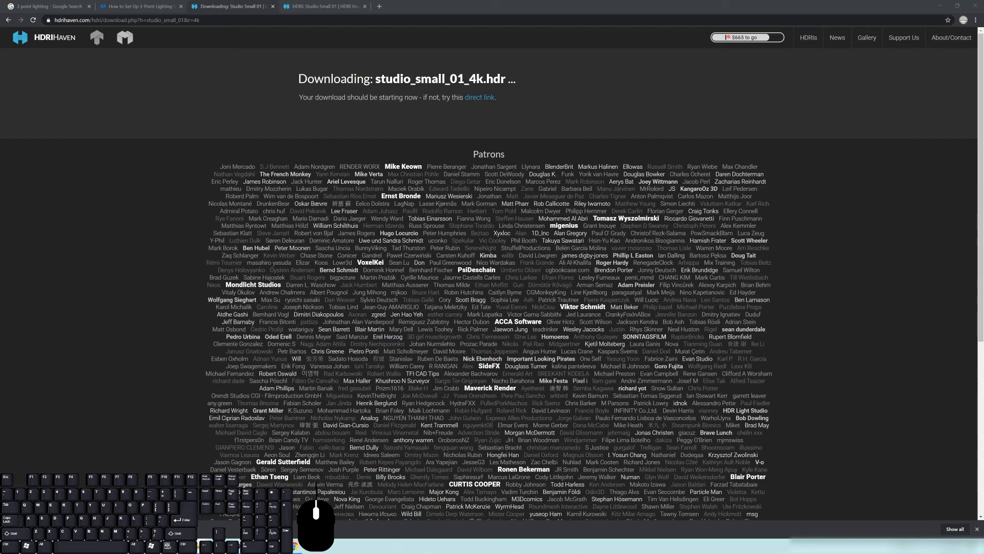
key("alt+Tab")
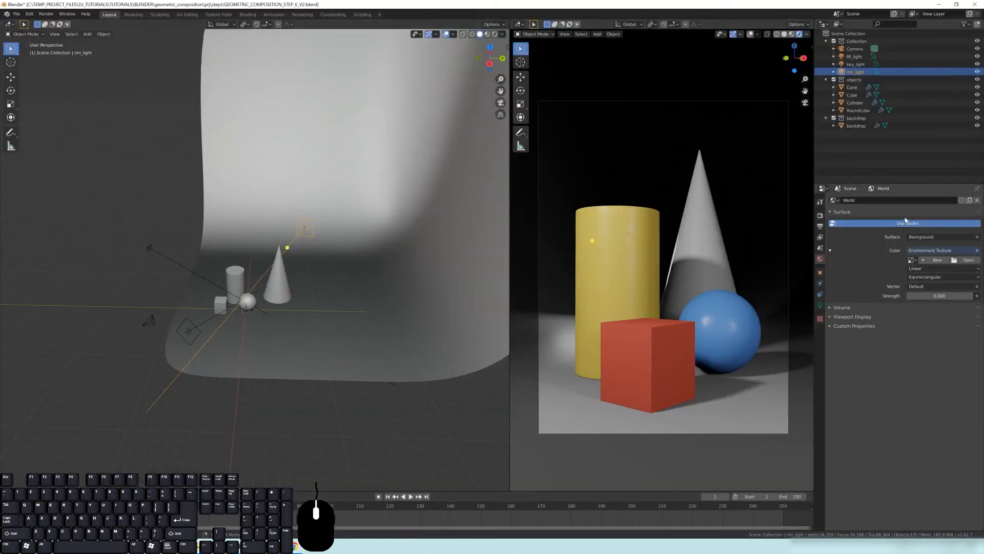
Try switching the world colour input to RGB, reselecting the Background shader, and returning to Environment Texture
left_click(977, 251)
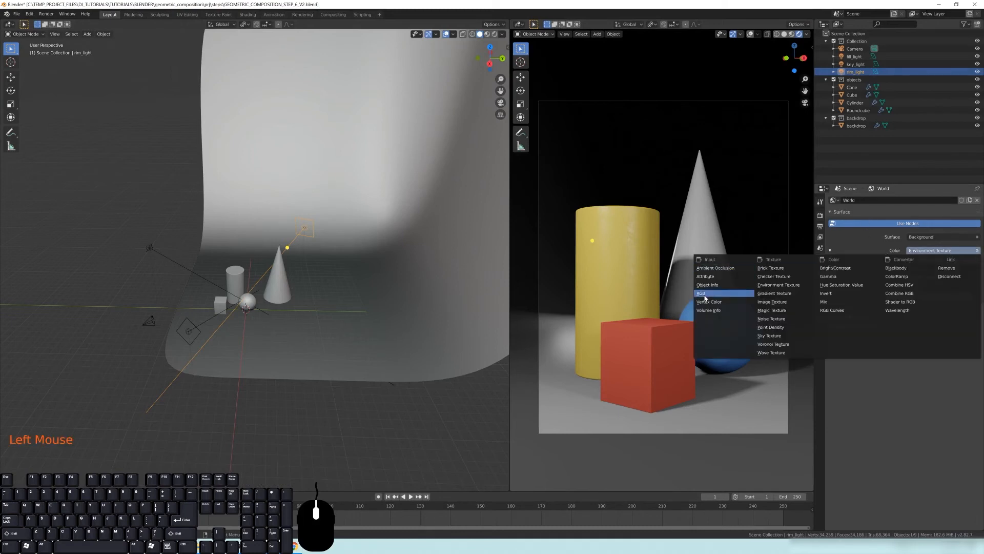
left_click(724, 295)
left_click(978, 251)
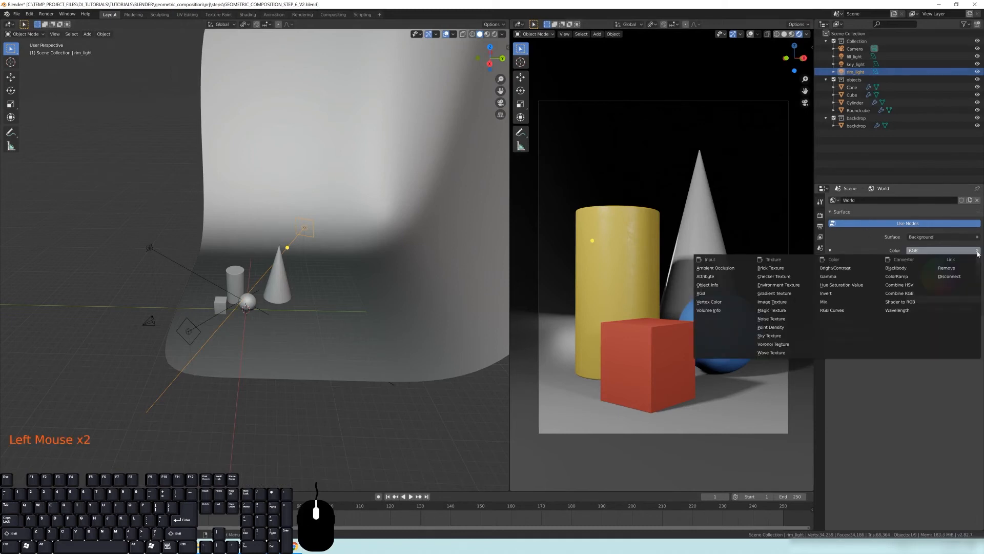
left_click(960, 316)
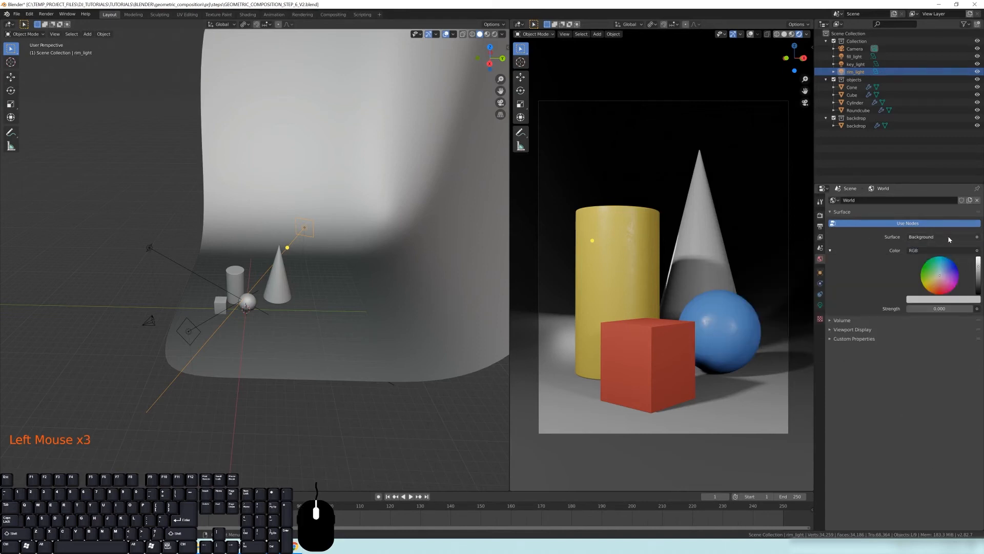
left_click(976, 238)
left_click(912, 236)
left_click(977, 238)
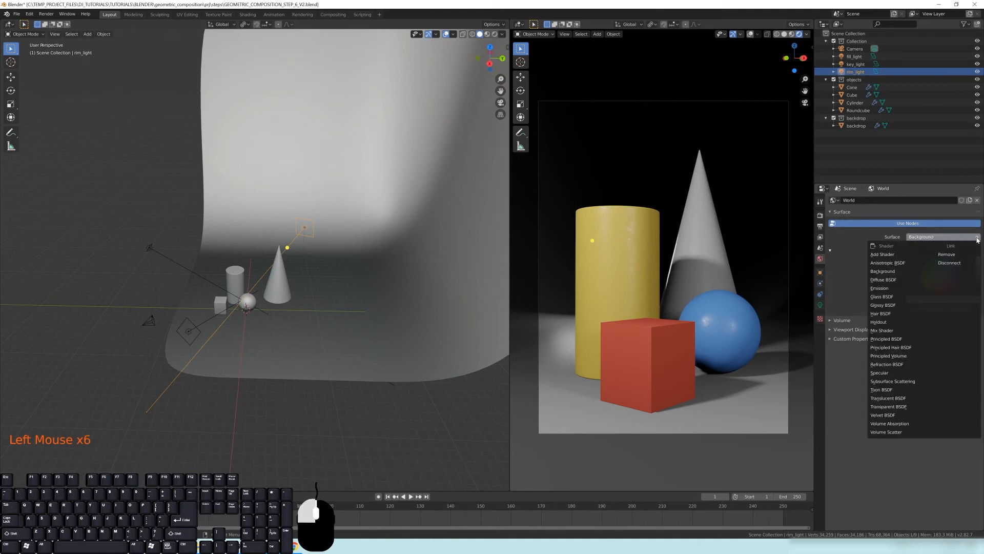
left_click(883, 271)
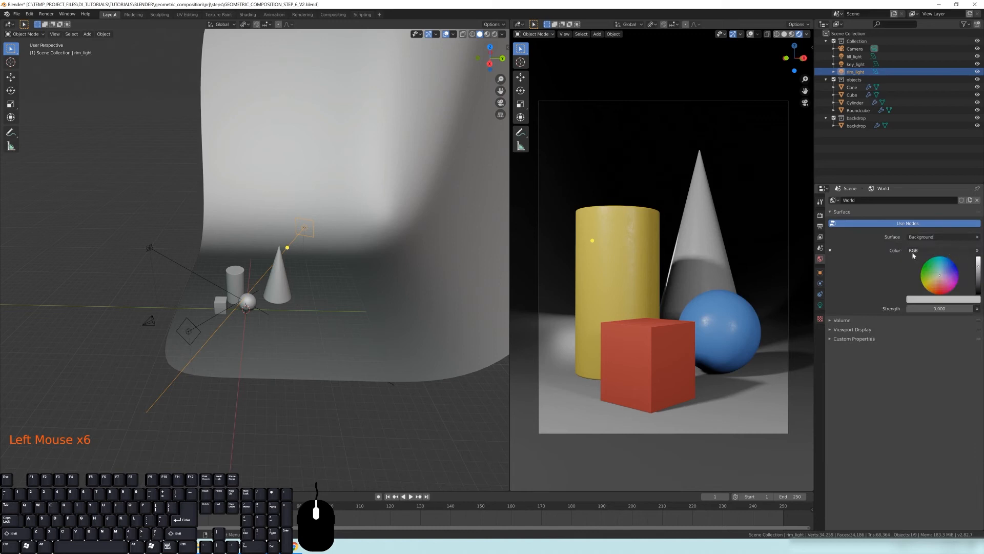
left_click(831, 251)
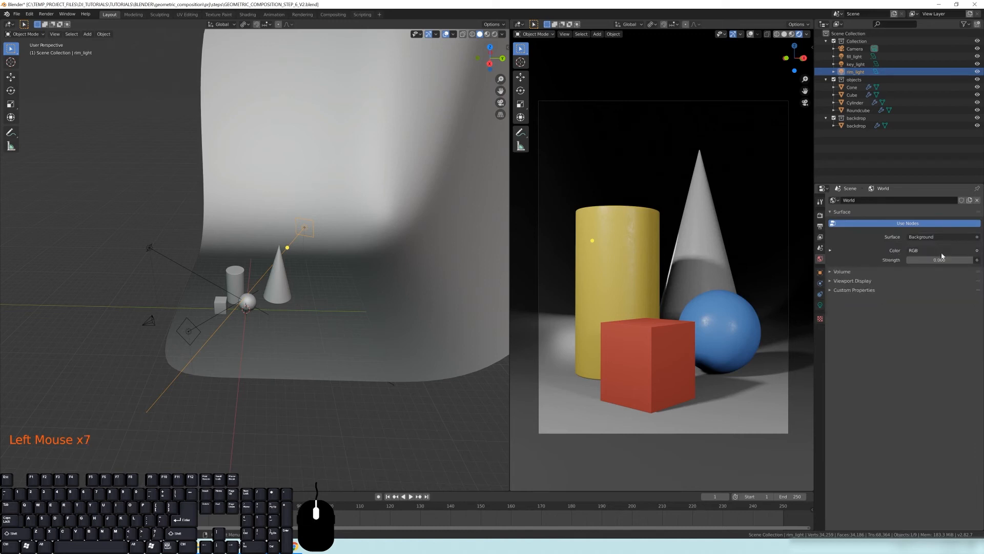
left_click(976, 251)
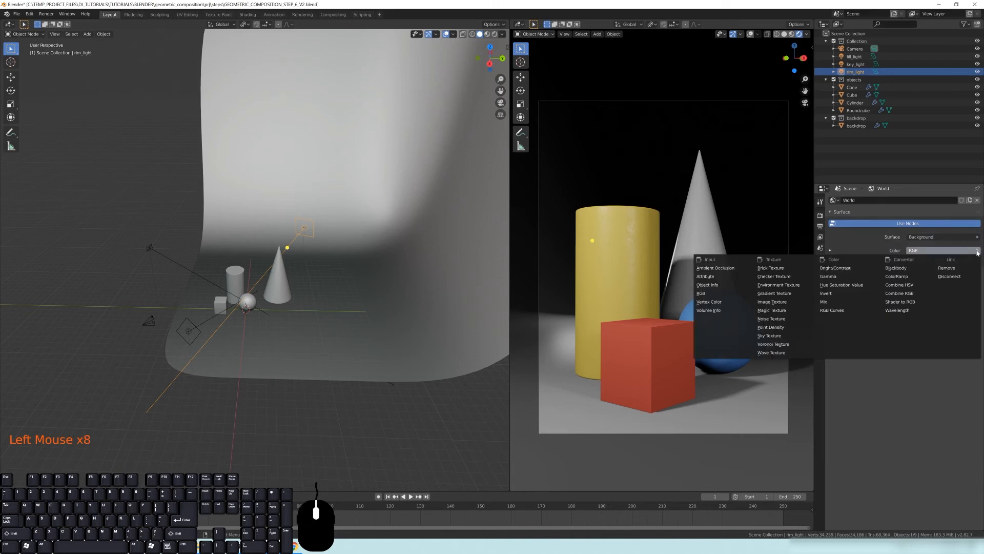
left_click(783, 286)
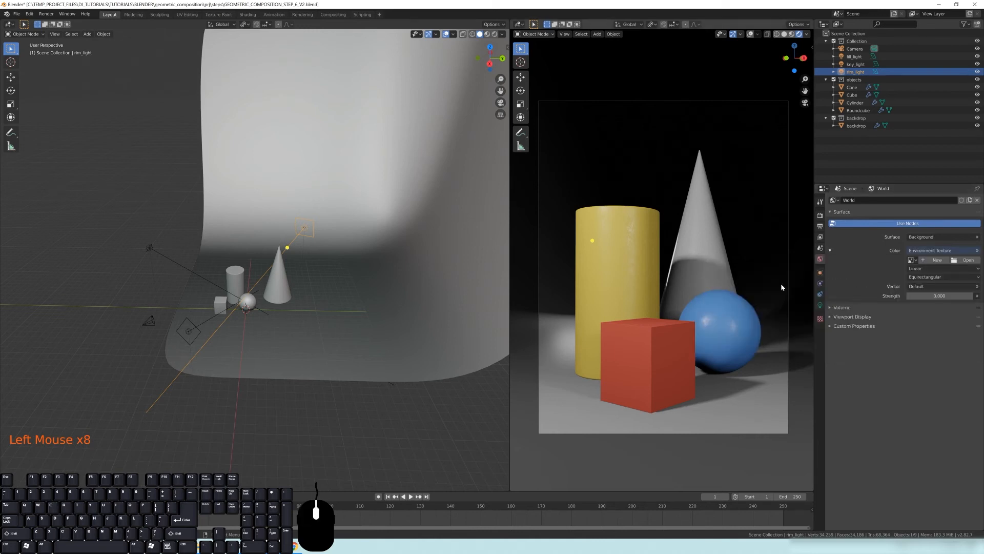
Open studio_small_01_4k.hdr from the HDRIs folder as the world's environment texture image
left_click(962, 262)
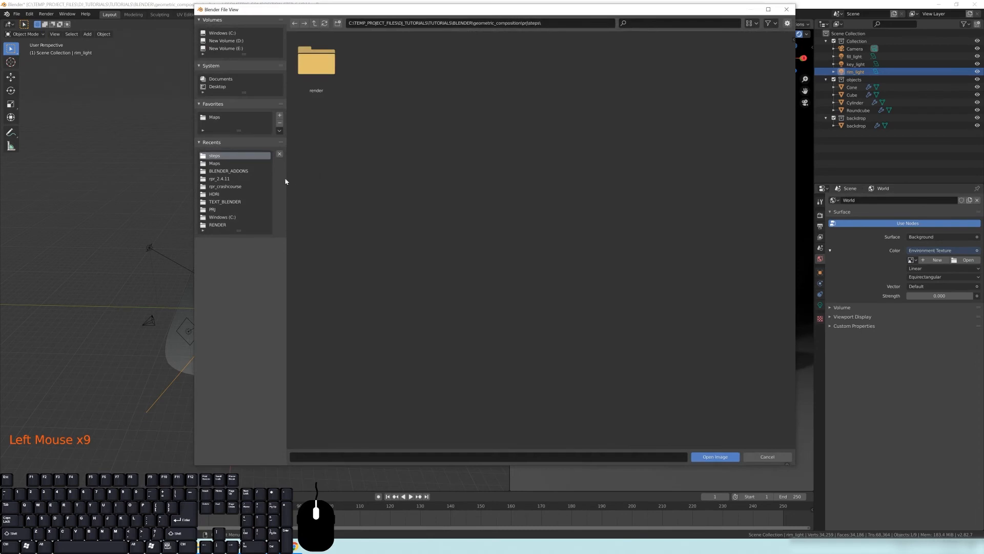
left_click(223, 194)
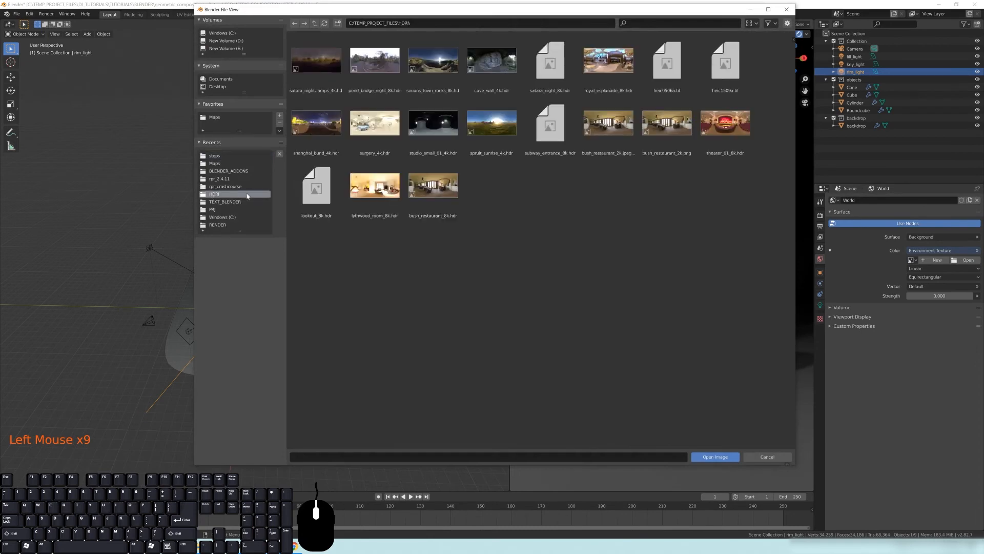
left_click(419, 143)
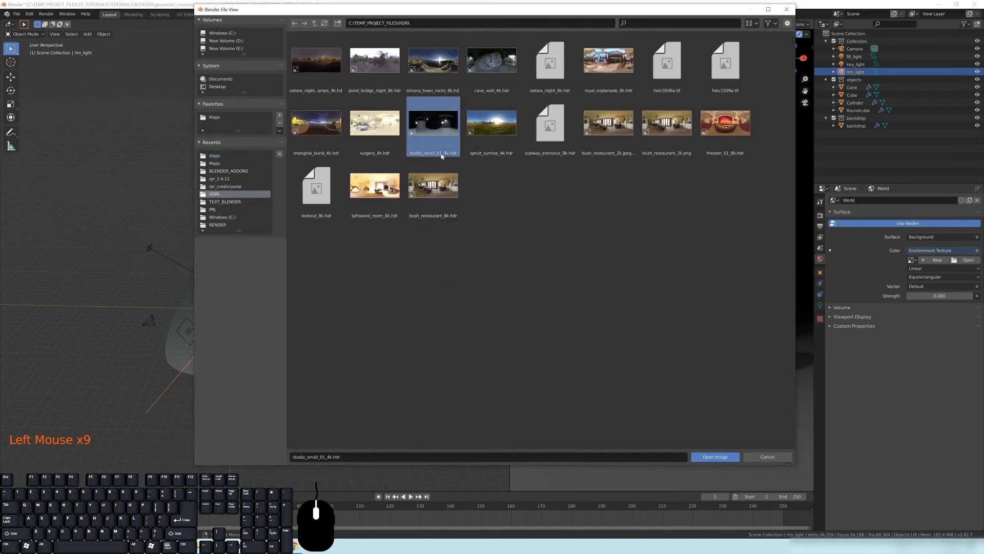
double_click(434, 122)
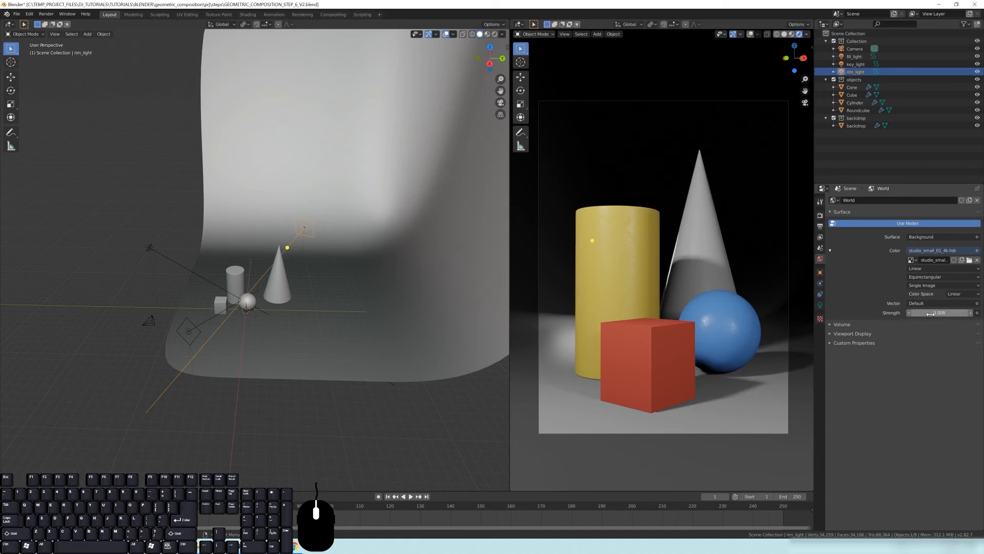
Select the fill, key and rim lights and move them into a new collection named lamps_1
middle_click_drag(261, 293, 290, 359)
left_click(281, 357)
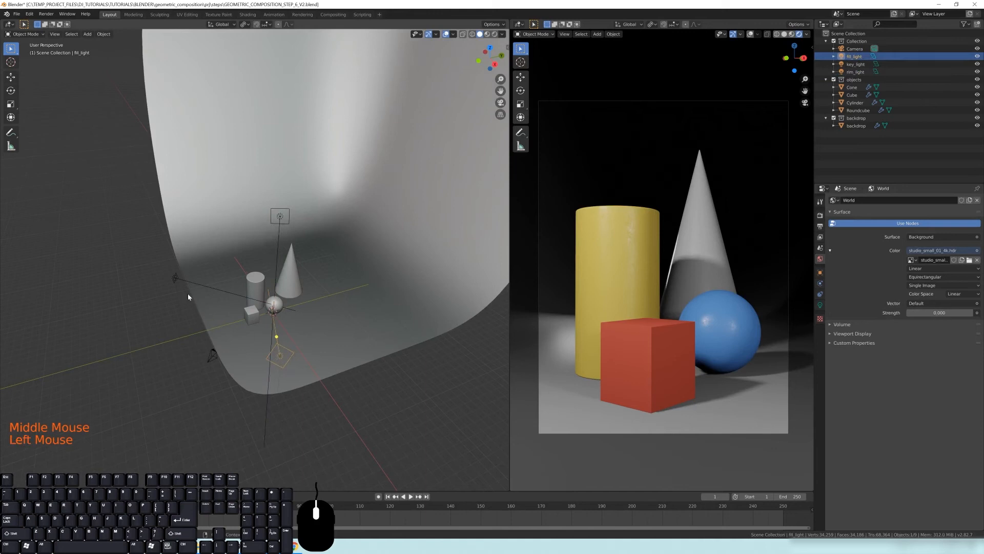
left_click(176, 279, "shift")
left_click(280, 217, "shift")
middle_click_drag(372, 244, 307, 282)
key("m")
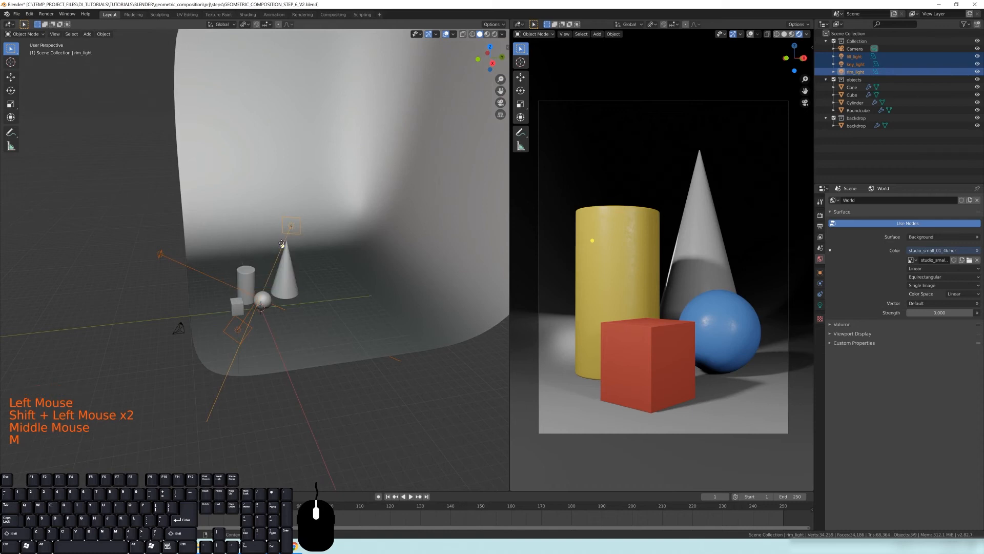
key("m")
left_click(268, 284)
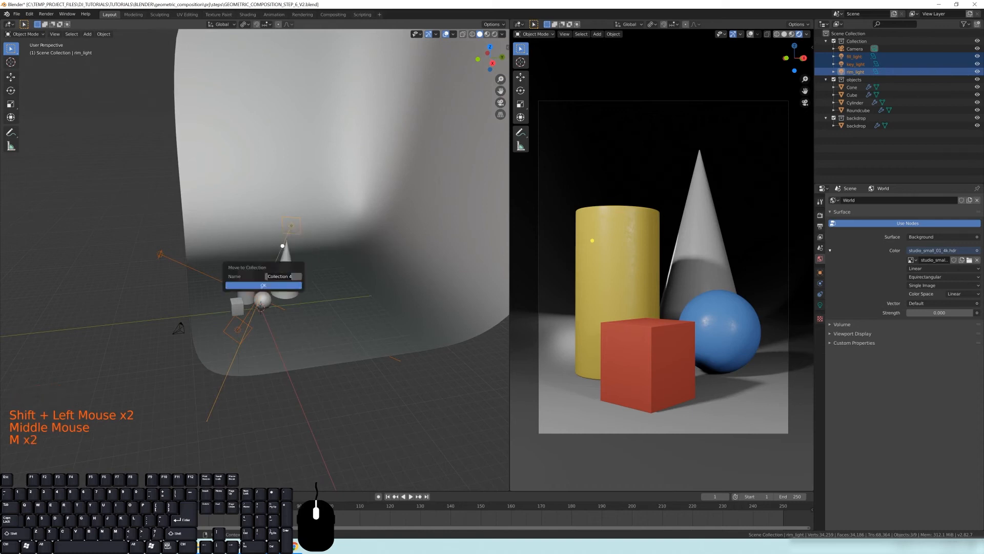
type("lamps_1")
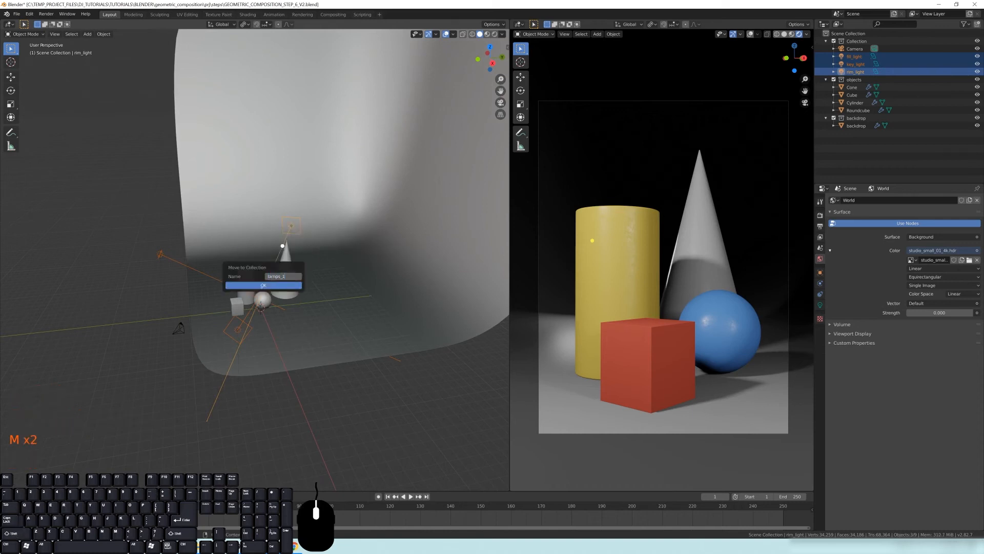
key("Return")
left_click(265, 287)
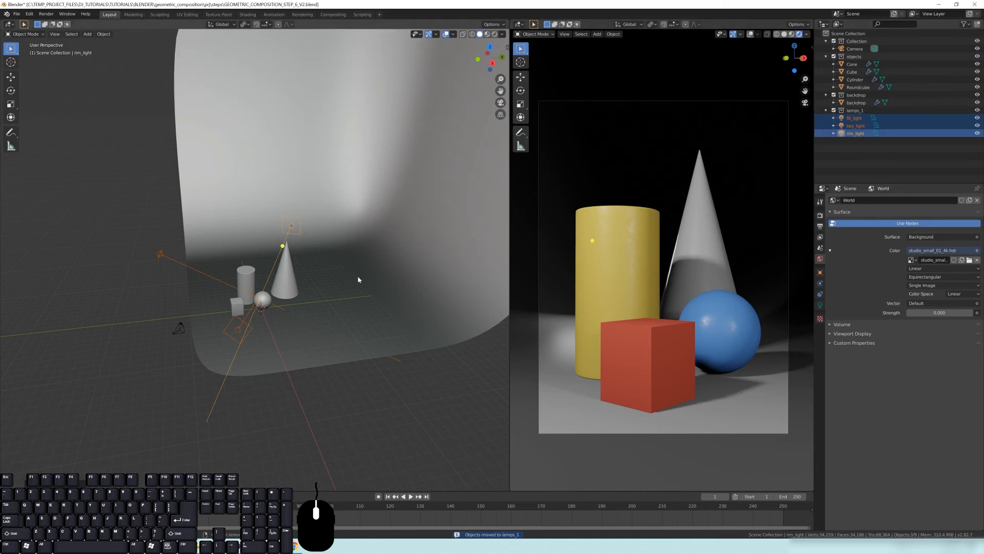
Exclude the lamps_1 collection from the view layer and set the world background strength to 0.2
mouse_move(258, 225)
middle_mouse_down()
mouse_move(339, 248)
mouse_move(295, 253)
mouse_move(261, 241)
middle_mouse_up()
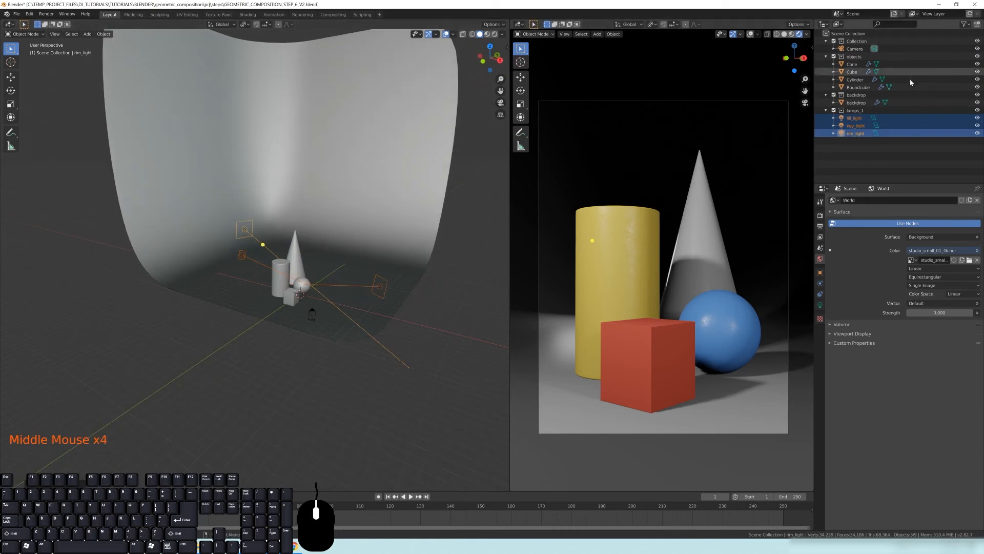
left_click(833, 111)
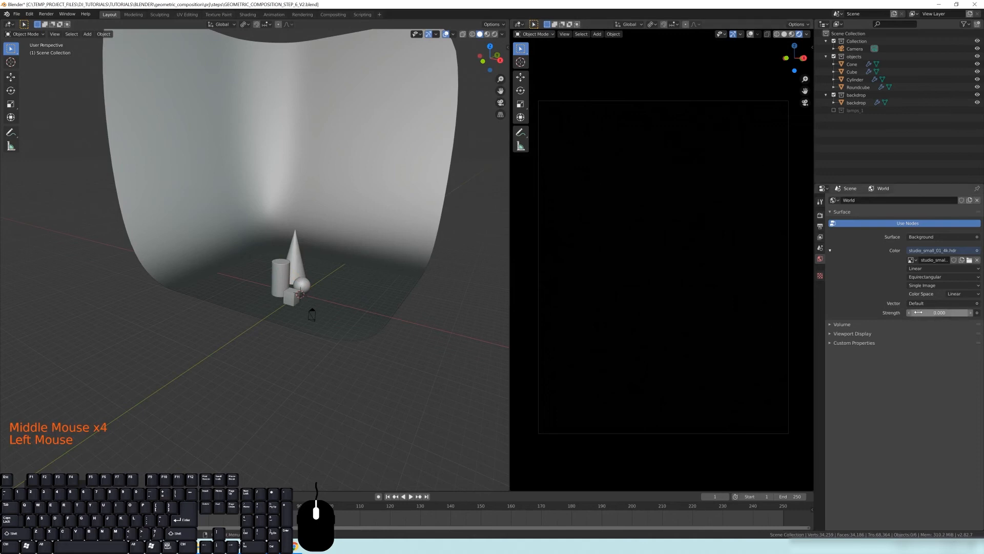
double_click(823, 259)
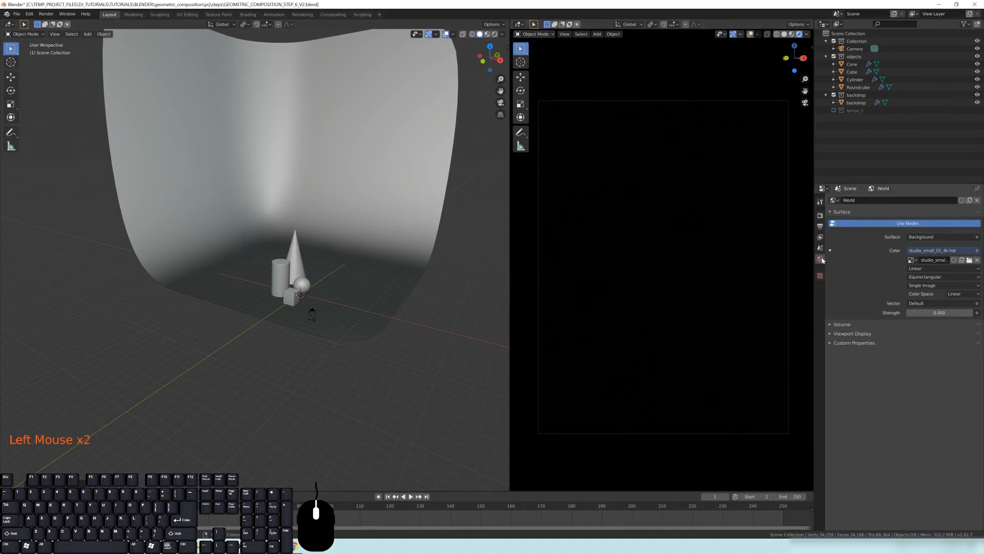
left_click(950, 311)
type("0.2")
key("Return")
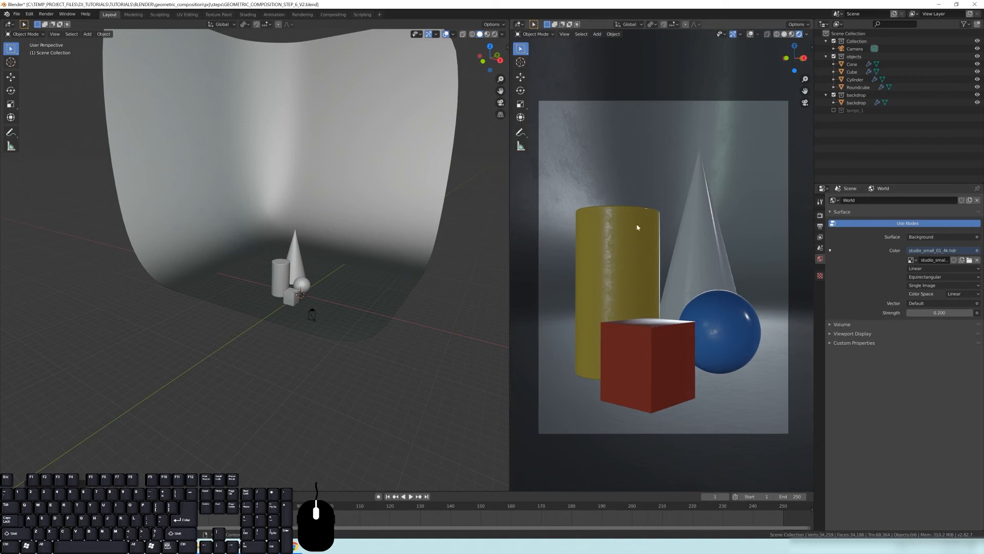
Re-enable the lamps_1 collection in the view layer
scroll(686, 275, "up", 3)
scroll(687, 273, "down", 2)
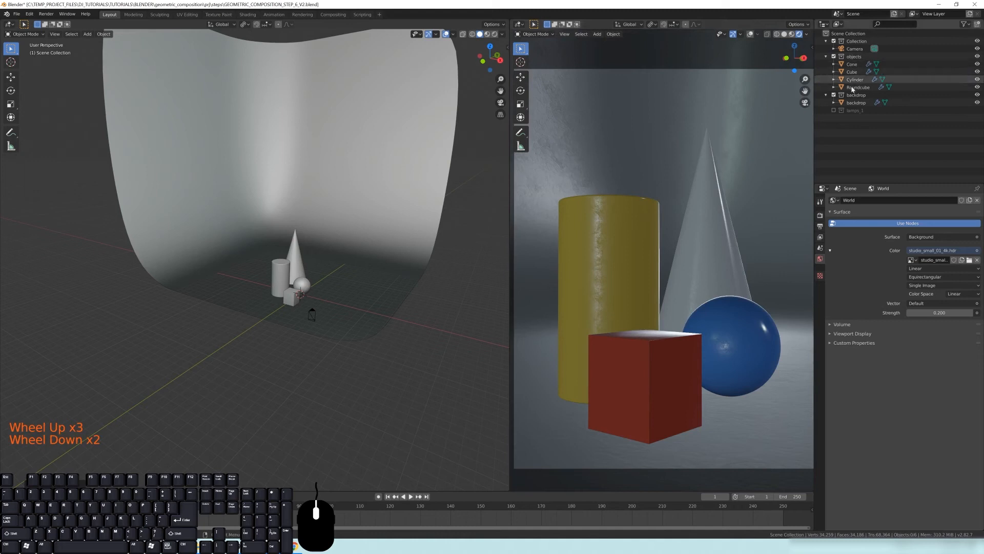
left_click(833, 110)
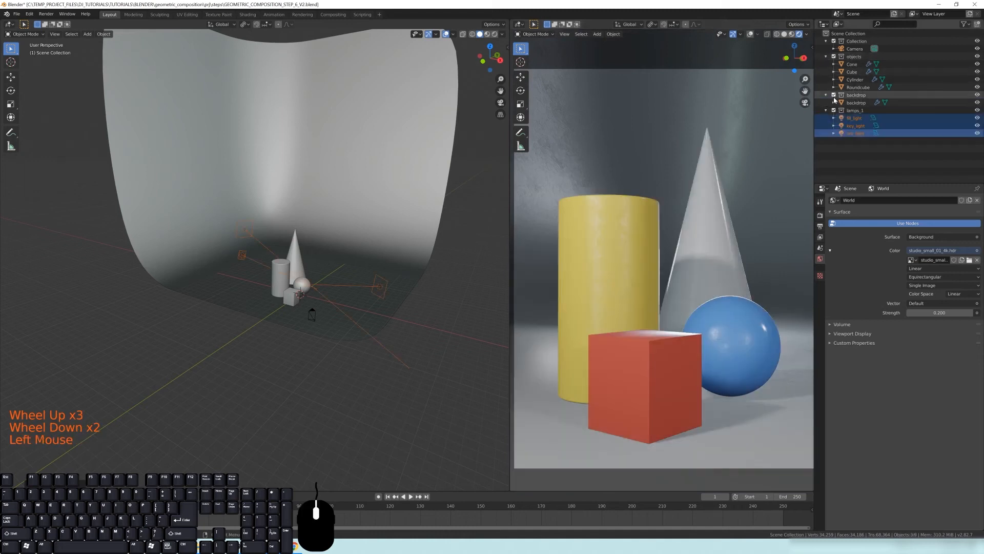
Set the world background strength to 0
left_click(933, 322)
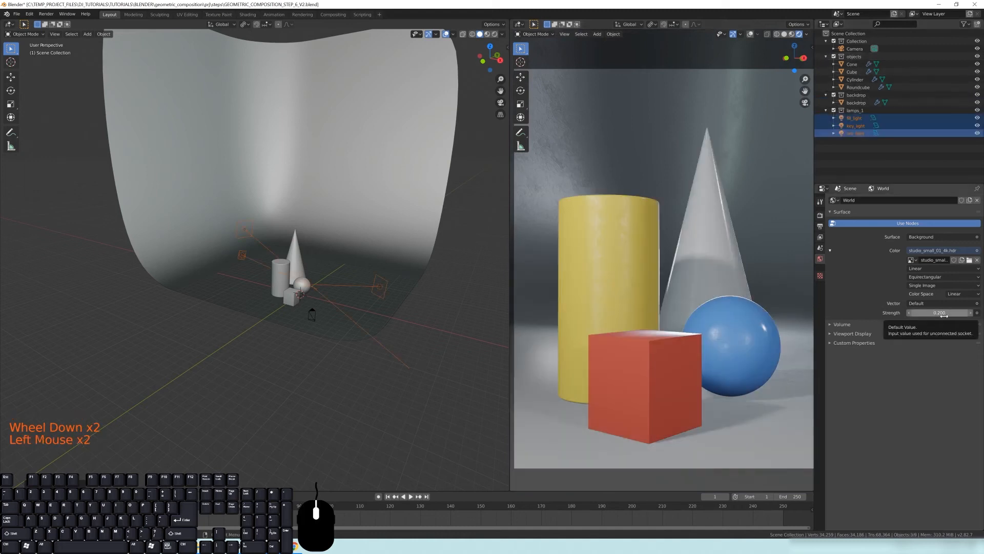
left_click(943, 313)
type("0")
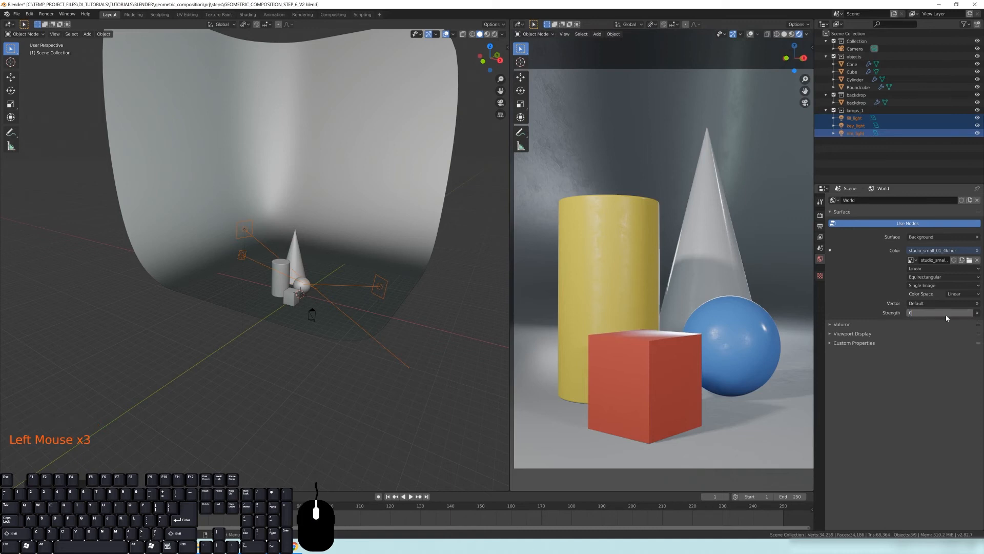
key("Return")
Set the world background strength to 0.1 to blend the HDRI with the three lights
scroll(729, 102, "down", 2)
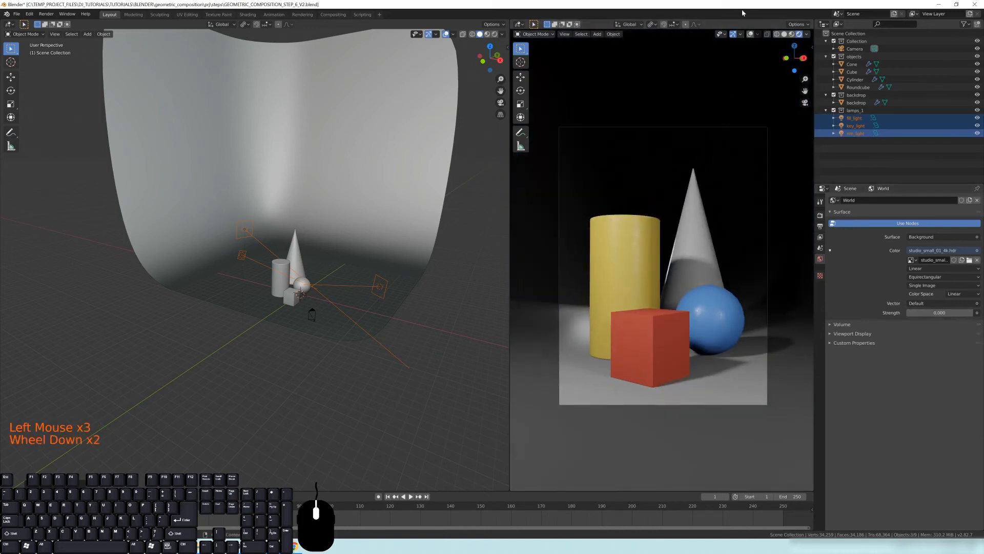
scroll(704, 169, "up", 2)
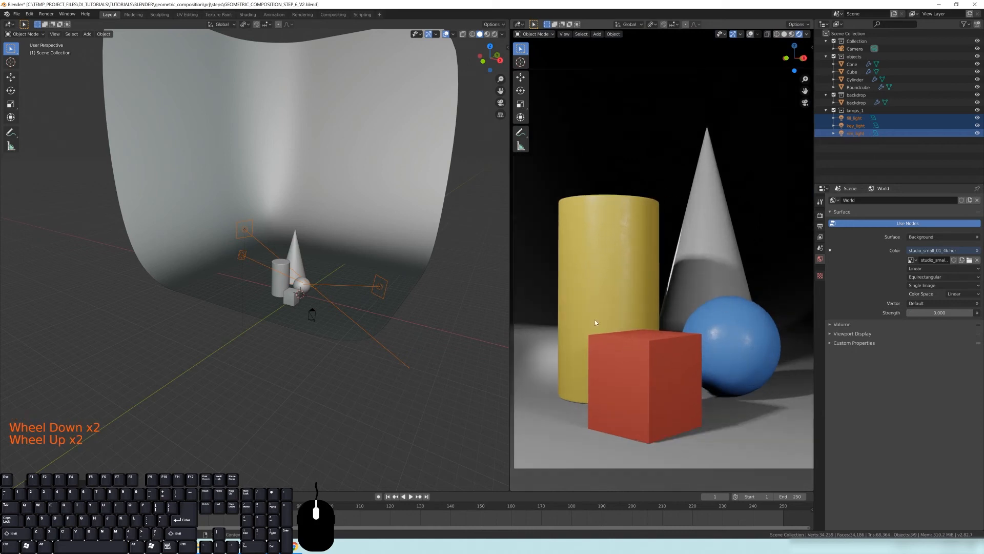
scroll(666, 376, "up", 2)
middle_click_drag(666, 376, 676, 294)
key("KP_0")
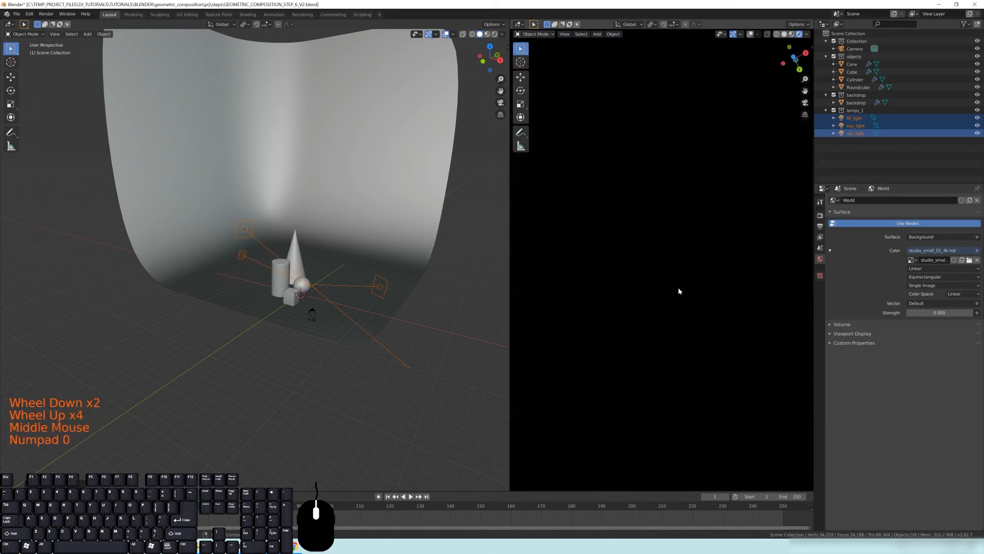
scroll(655, 275, "down", 3)
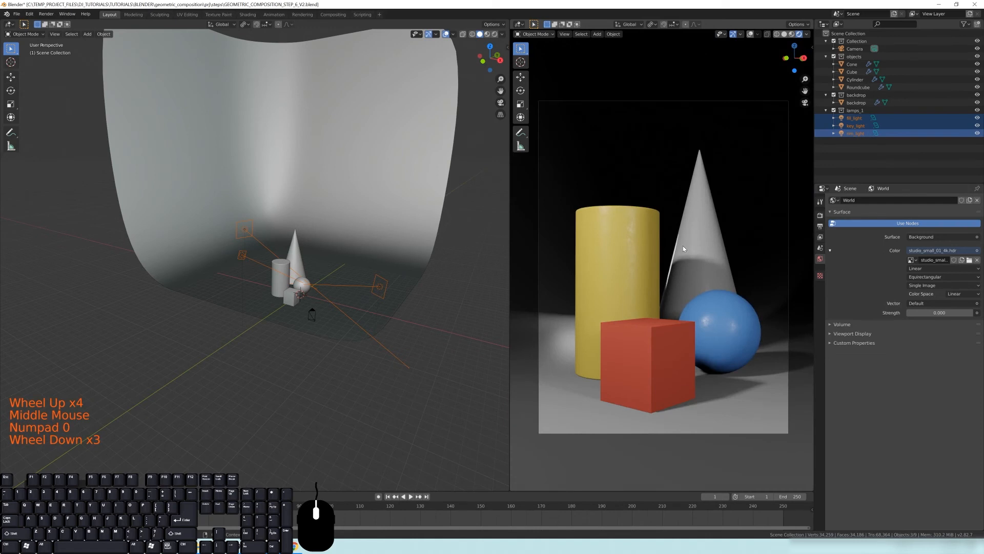
left_click(939, 313)
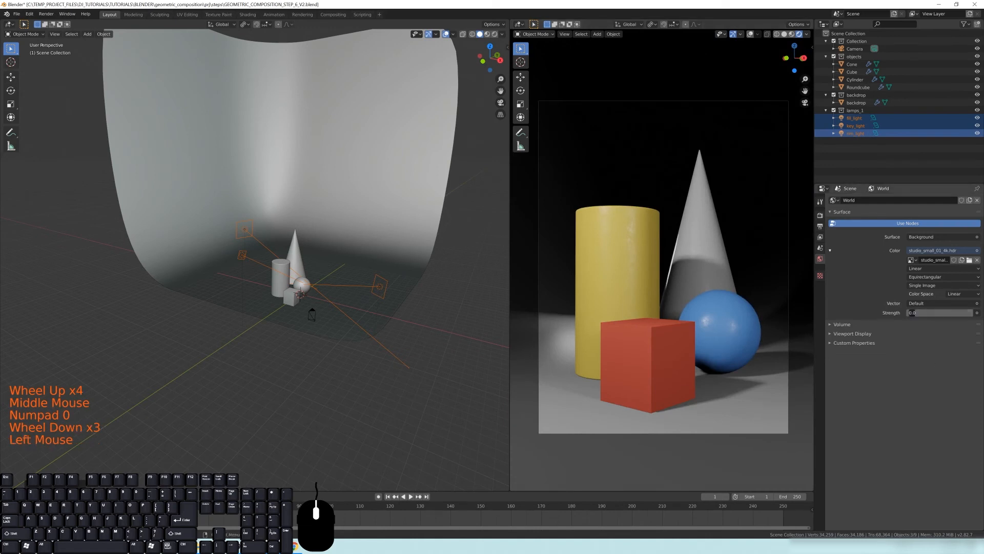
type("0.1")
key("Return")
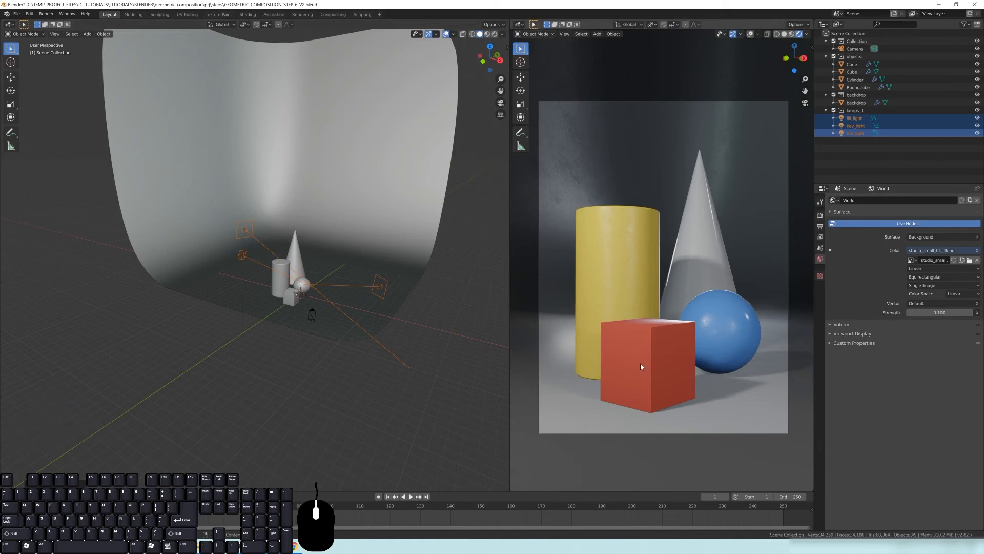
Try world background strengths of 0.5 and 0.2, then return it to 0.1
left_click(940, 312)
key("BackSpace")
type("0.5")
key("Return")
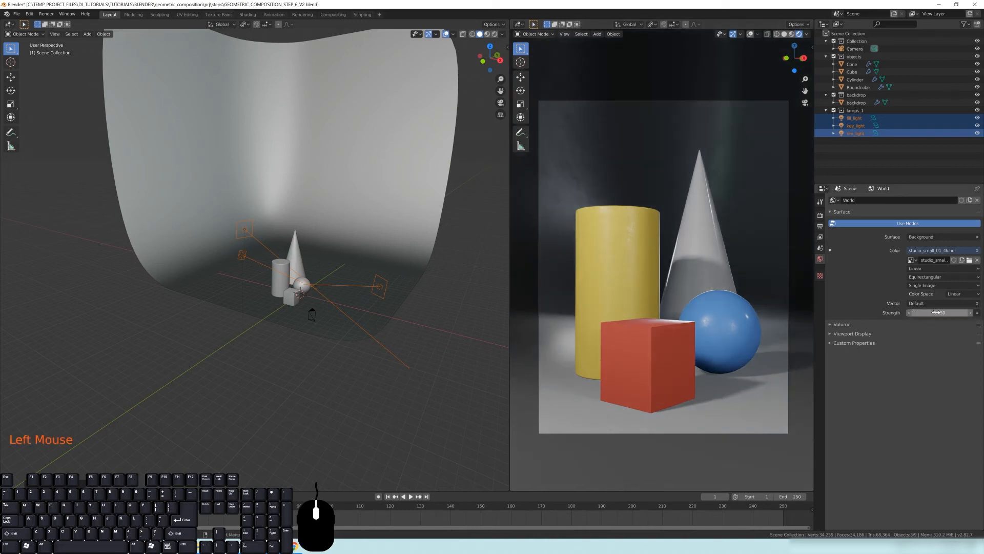
double_click(936, 313)
type("0.2")
key("Return")
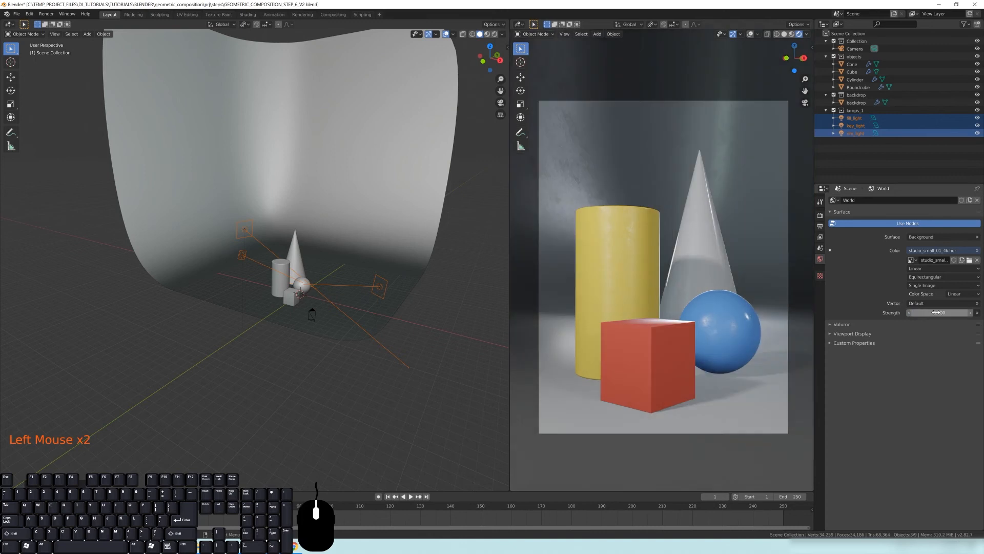
left_click(936, 313)
type("0.1")
key("Return")
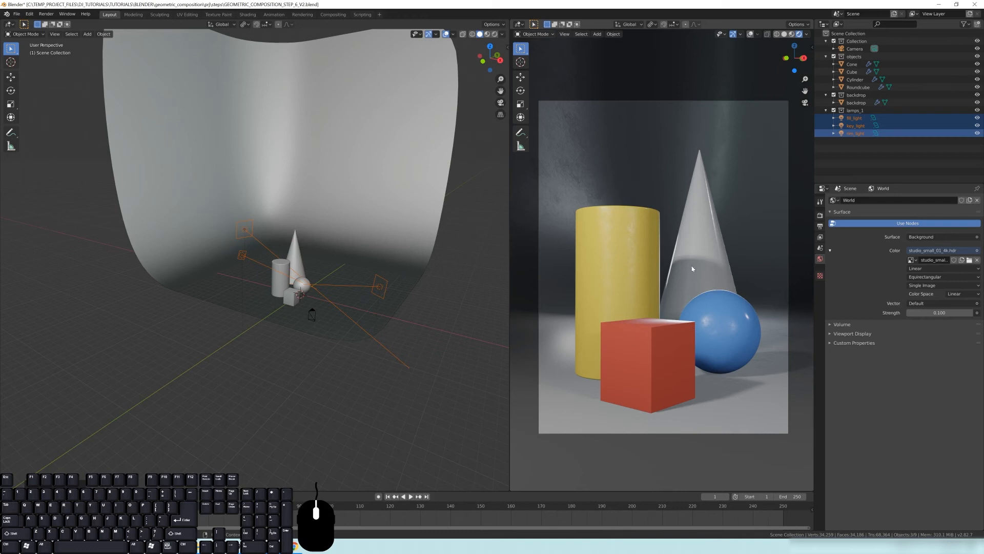
Exclude the objects collection from the view layer
mouse_move(321, 299)
middle_mouse_down()
mouse_move(296, 304)
mouse_move(253, 338)
mouse_move(325, 305)
middle_mouse_up()
scroll(221, 296, "up", 2)
middle_click_drag(221, 295, 174, 208)
key("alt+a")
middle_click_drag(147, 258, 163, 192, "shift")
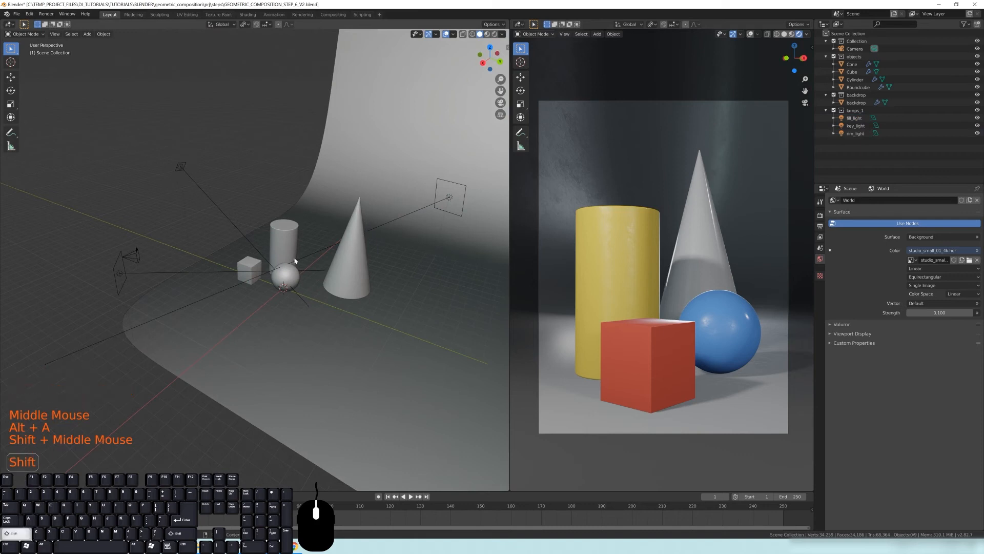
middle_click_drag(304, 257, 306, 234, "shift")
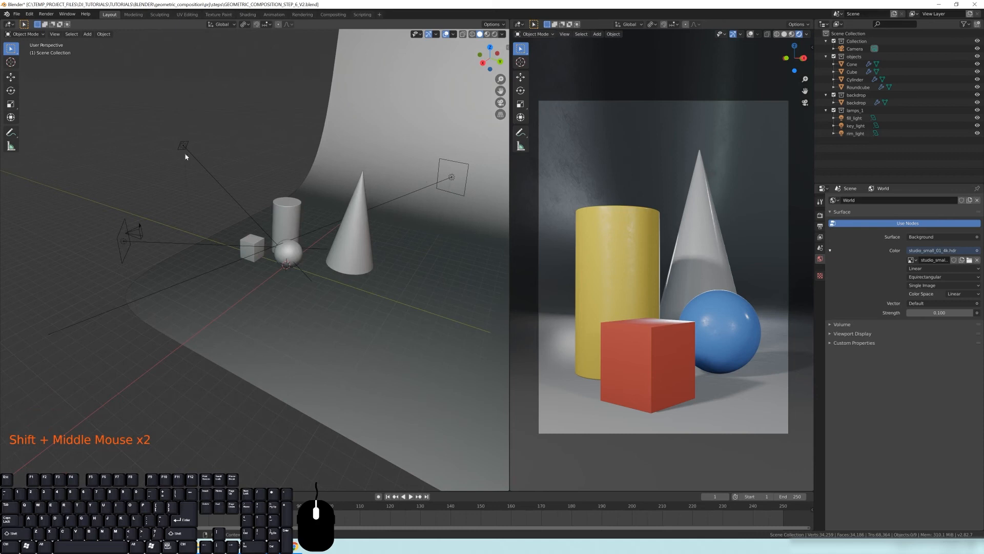
middle_click_drag(294, 317, 320, 274, "shift")
scroll(327, 287, "up", 2)
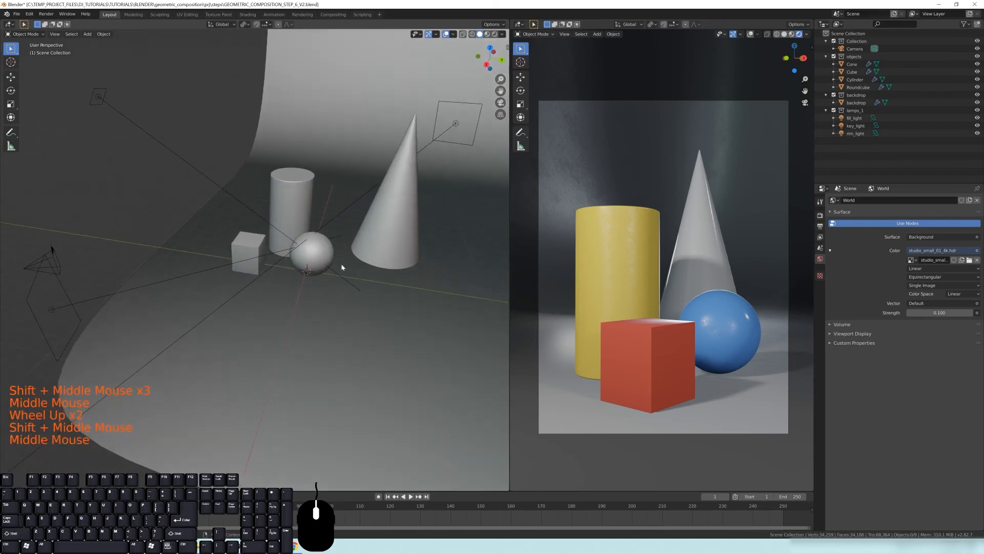
left_click(834, 57)
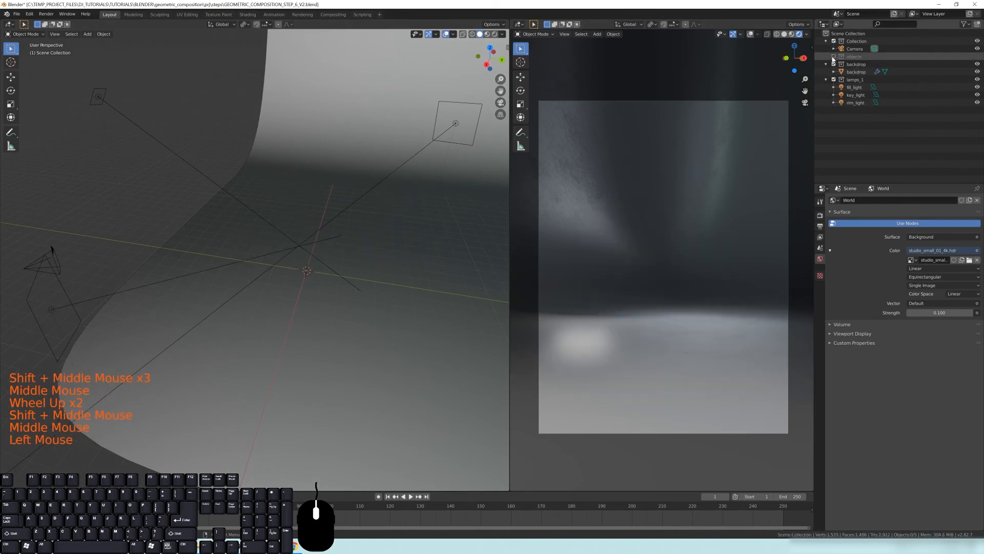
Reset the 3D cursor to the world origin and add a Plain Axes empty there
middle_click_drag(248, 279, 328, 225, "shift")
scroll(347, 255, "up", 2)
middle_click_drag(328, 226, 295, 267)
key("shift+c")
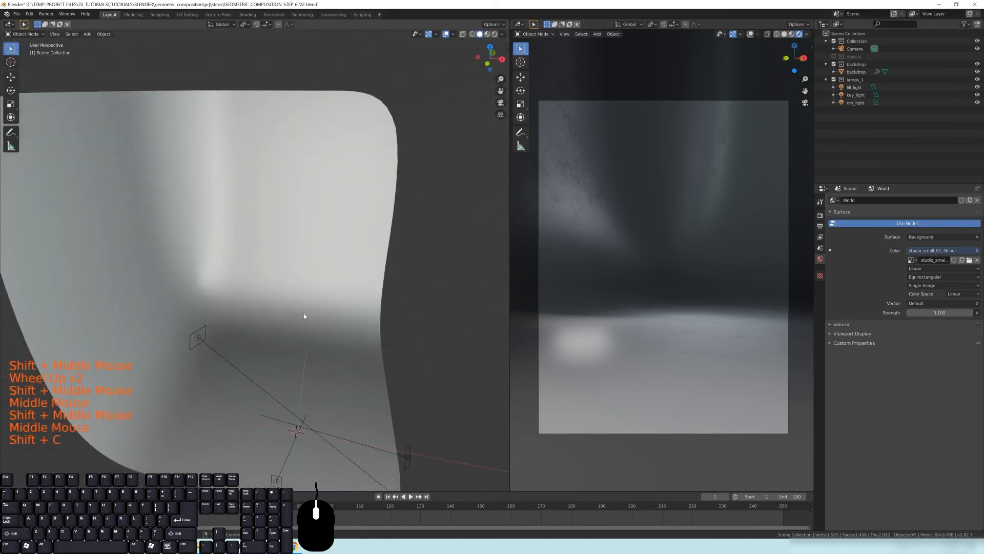
scroll(300, 306, "down", 1)
middle_click_drag(300, 306, 337, 344, "shift")
scroll(340, 272, "up", 5)
middle_click_drag(323, 264, 259, 265, "shift")
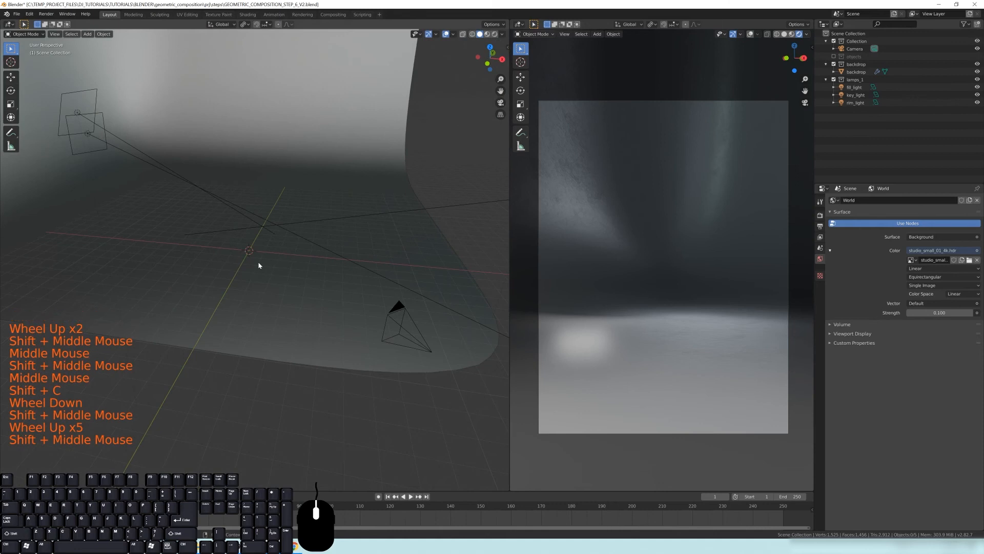
key("shift+a")
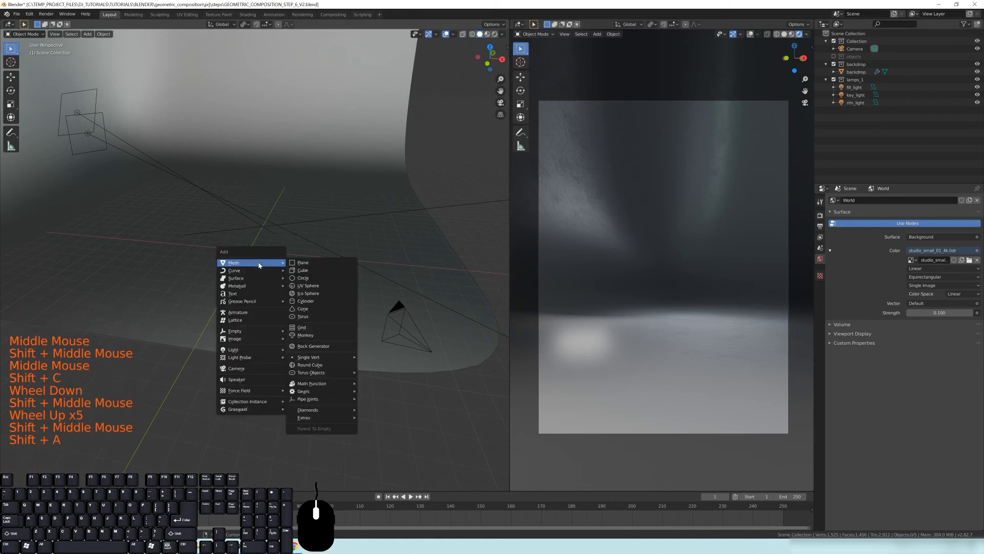
mouse_move(236, 333)
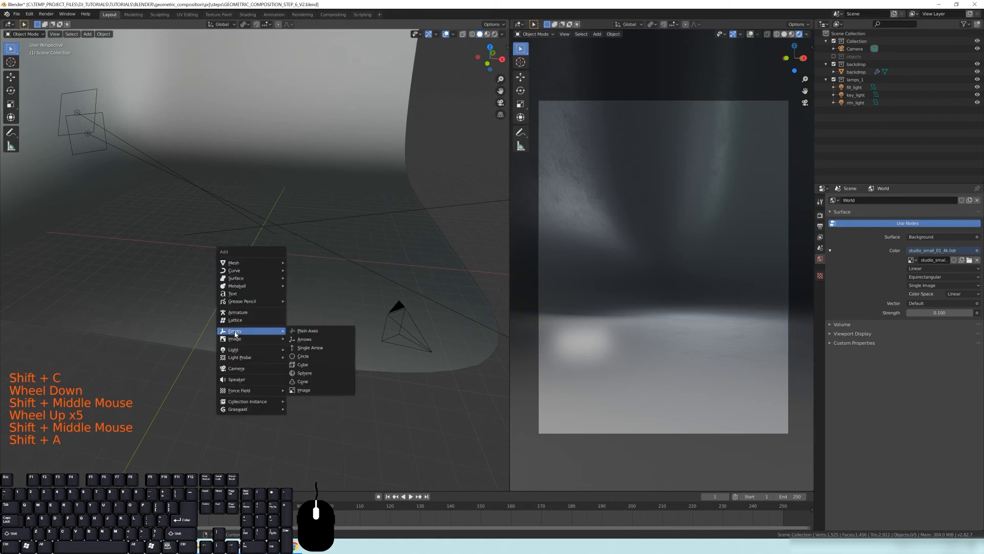
left_click(303, 331)
Scale the new empty up so it is easier to see
scroll(294, 295, "up", 2)
middle_click_drag(294, 296, 260, 241)
key("s")
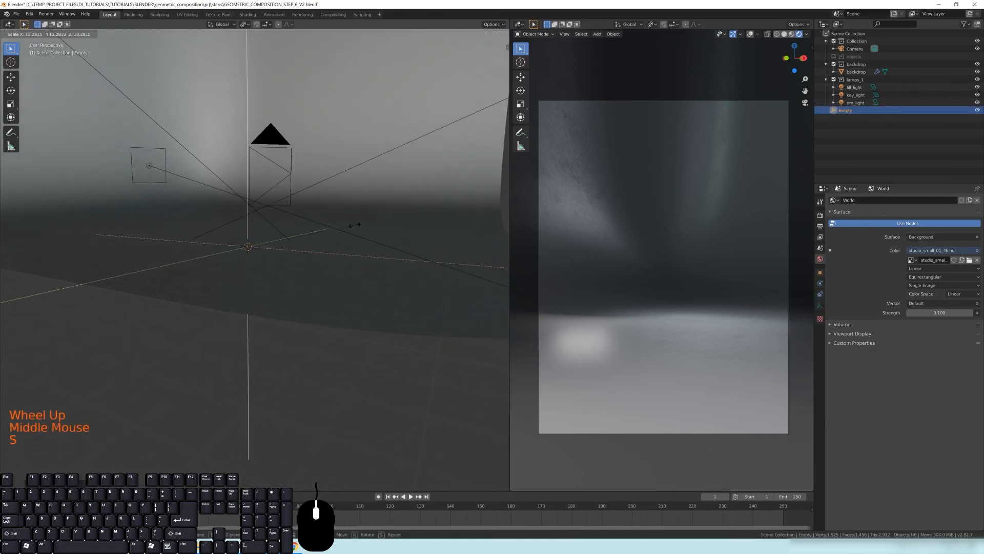
left_click(318, 240)
middle_click_drag(318, 240, 308, 275)
scroll(296, 250, "down", 3)
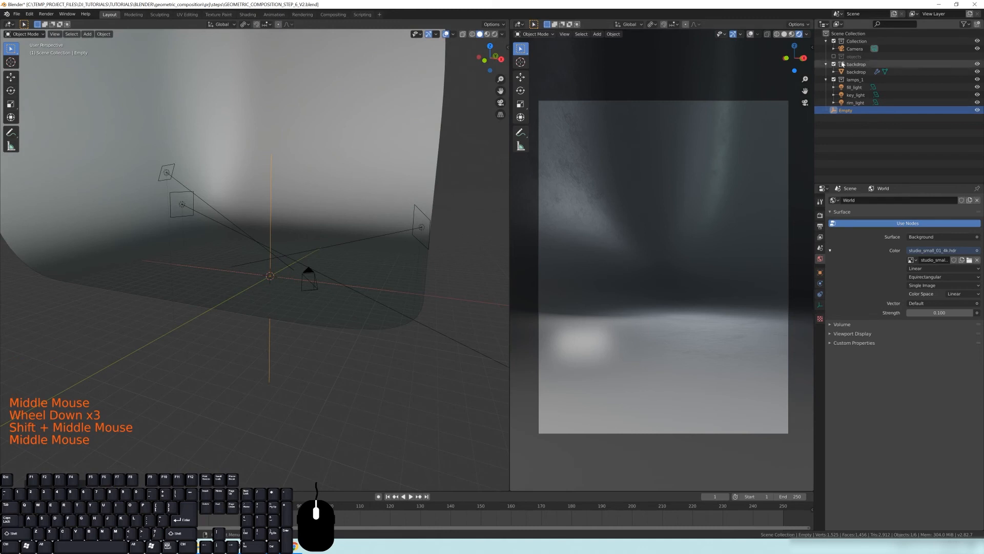
Rename the empty to light_target
triple_click(846, 111)
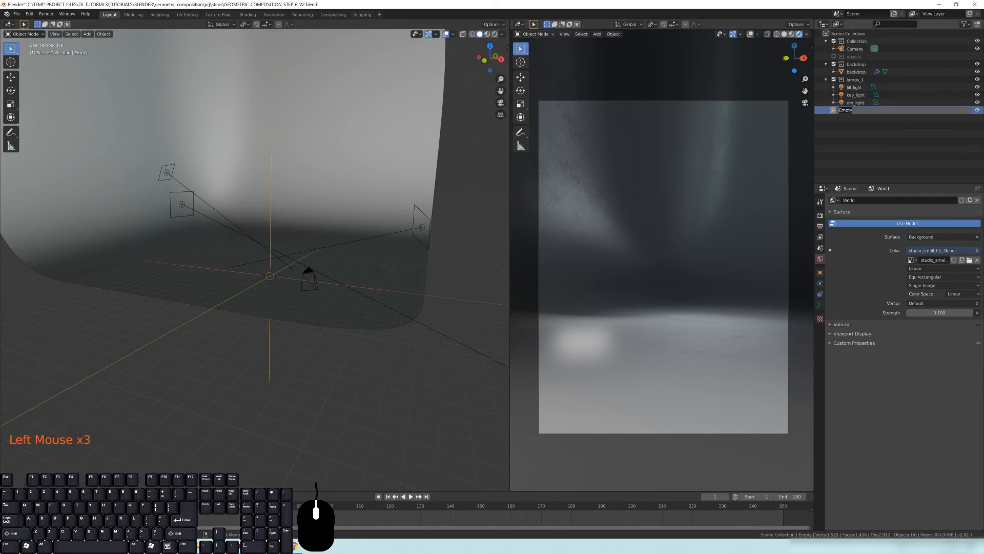
type("light_target")
key("Return")
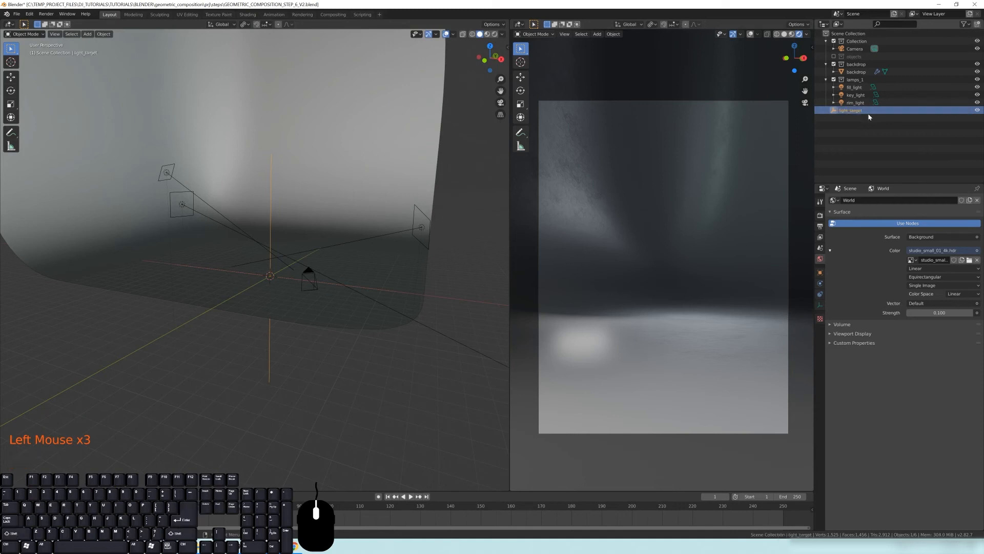
Add a Track To object constraint to the key_light
middle_click_drag(347, 248, 289, 243)
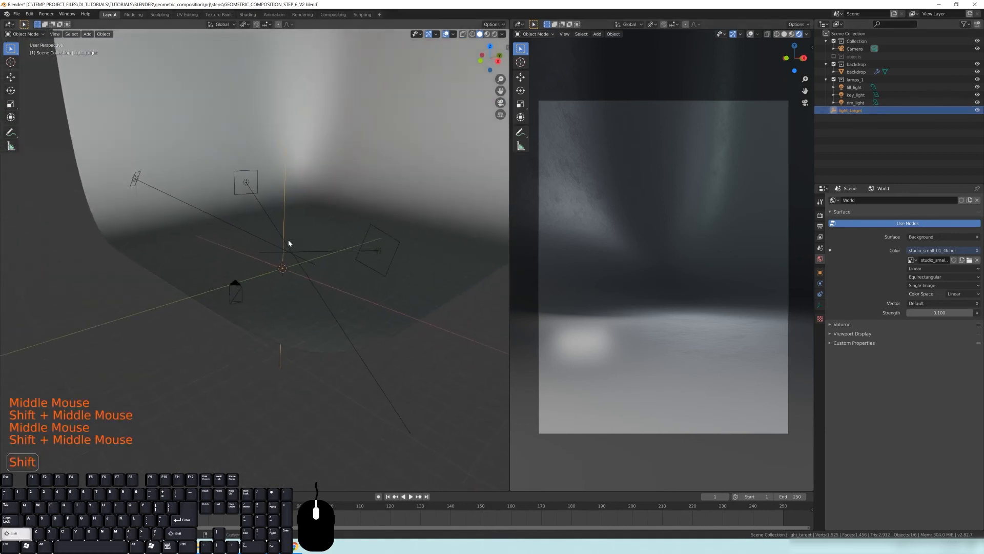
left_click(136, 179)
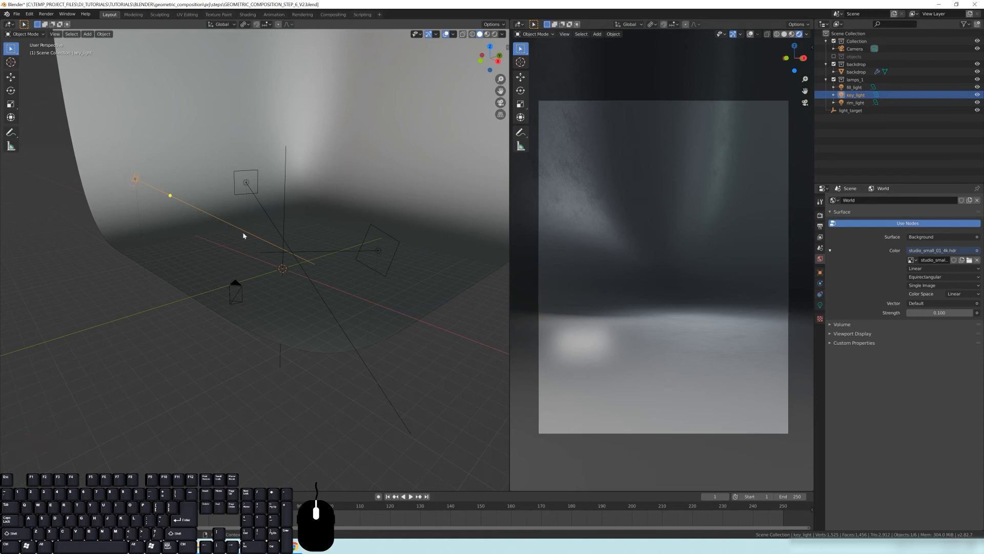
middle_click_drag(274, 270, 313, 267)
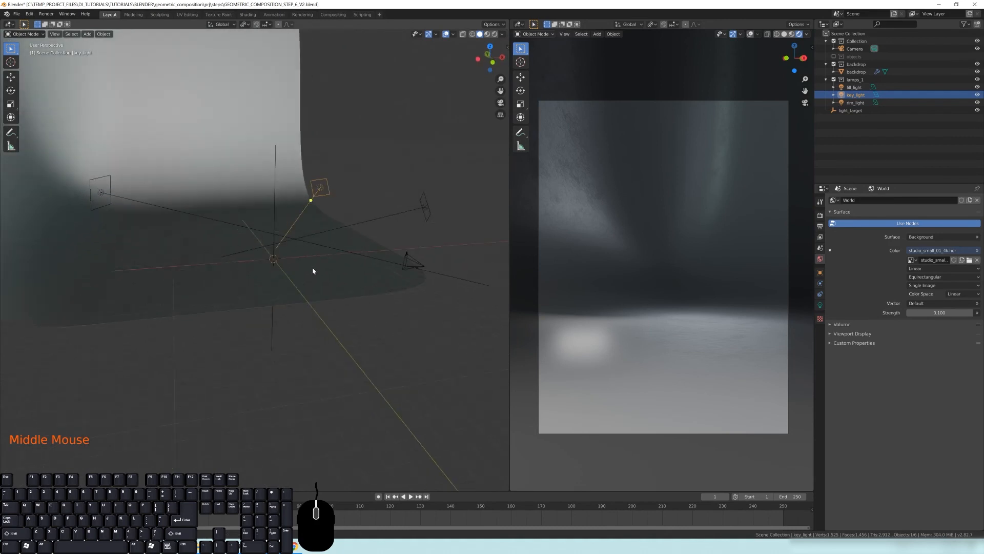
left_click(276, 188)
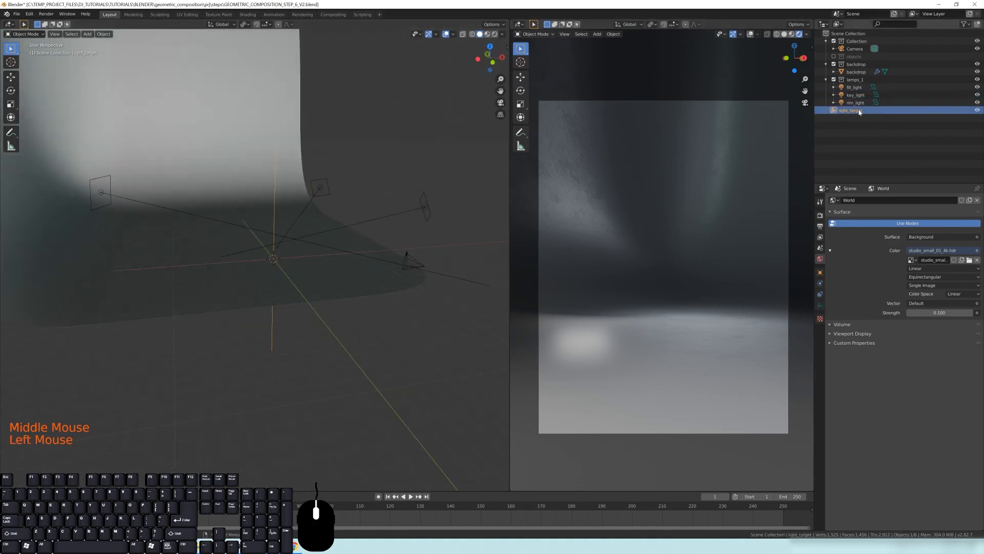
scroll(315, 272, "up", 2)
middle_click_drag(315, 272, 295, 262, "shift")
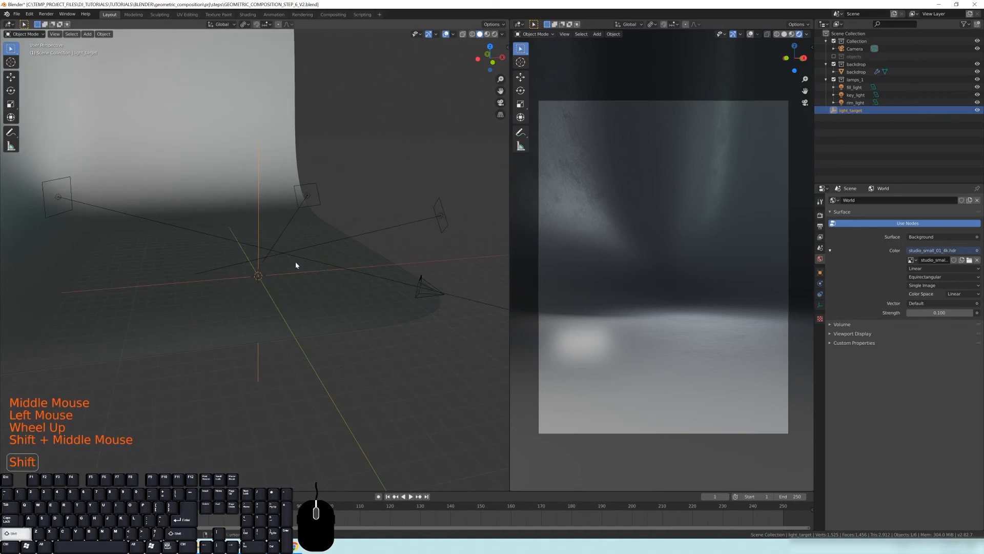
left_click(308, 199)
middle_click_drag(308, 199, 287, 201)
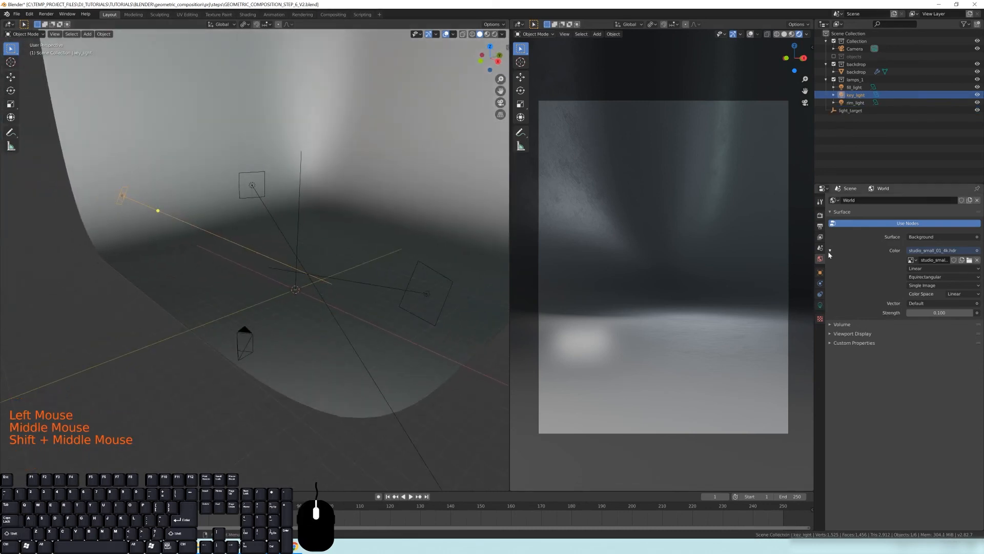
left_click(821, 294)
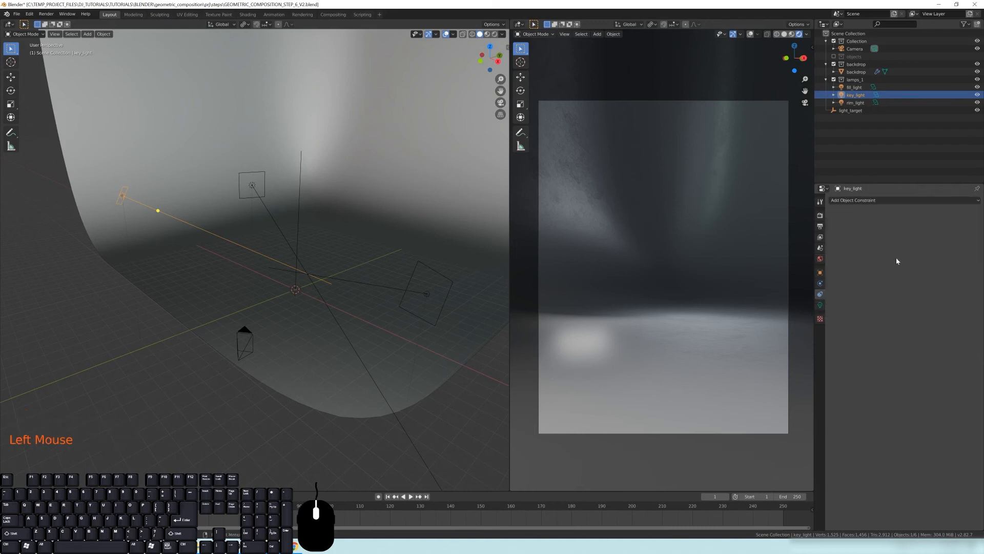
left_click(867, 201)
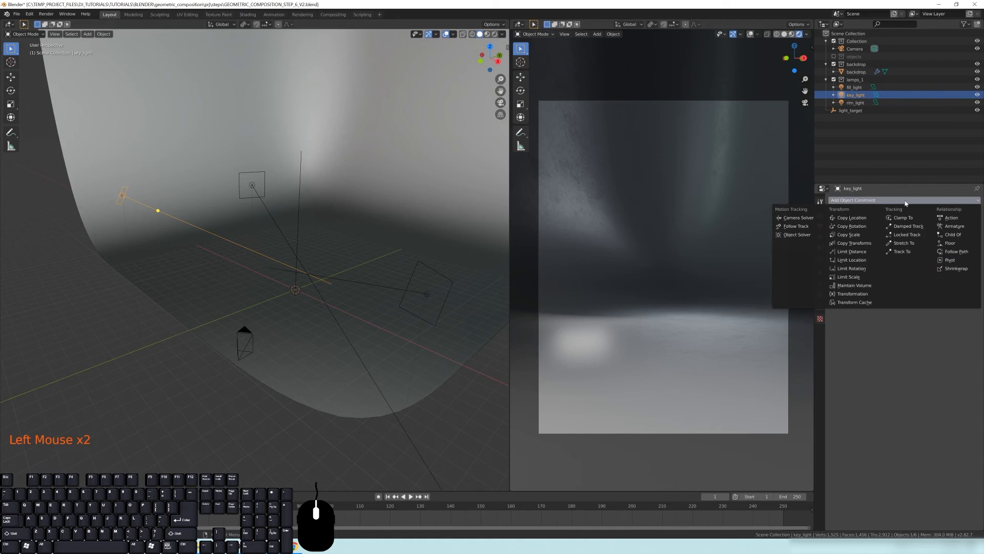
left_click(904, 252)
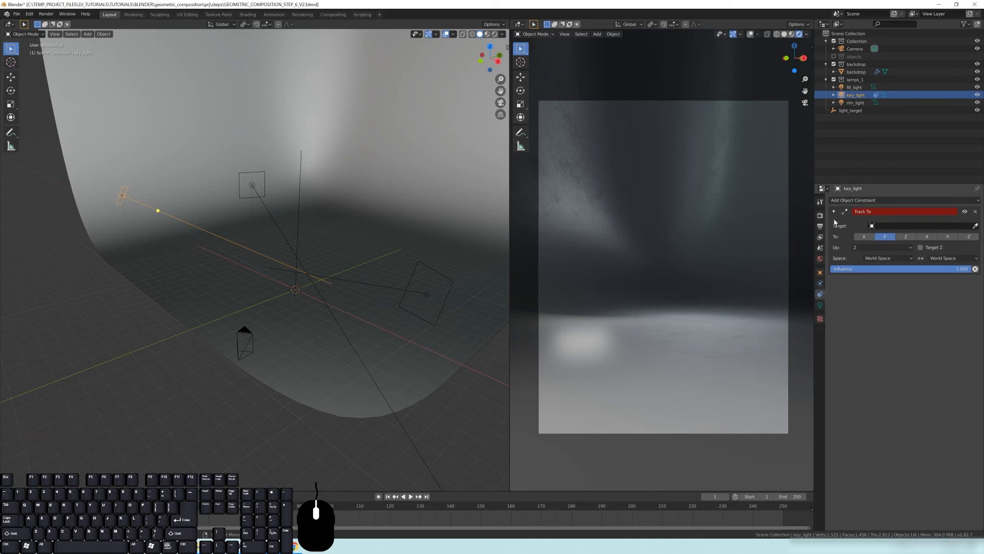
Set the Track To constraint's target to the light_target empty
left_click(890, 227)
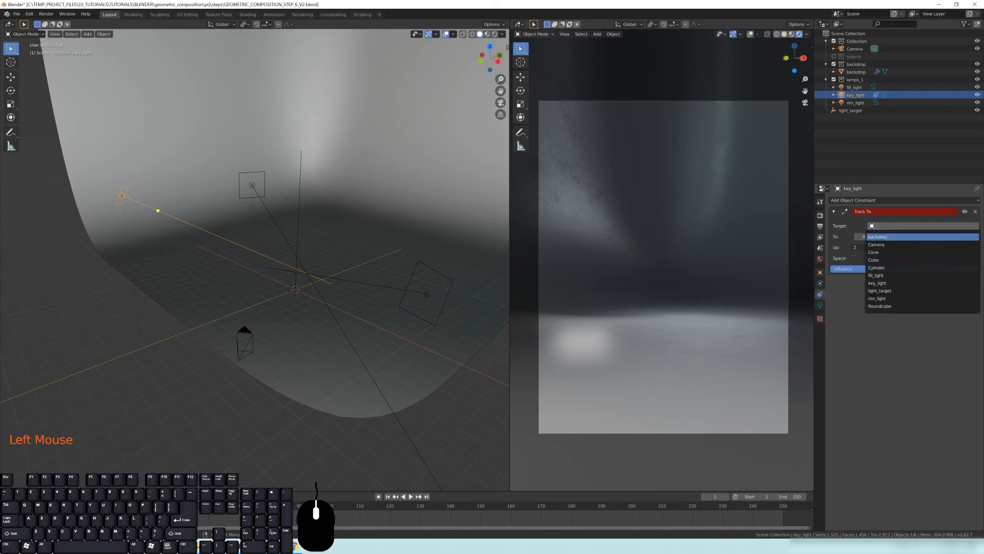
type("light")
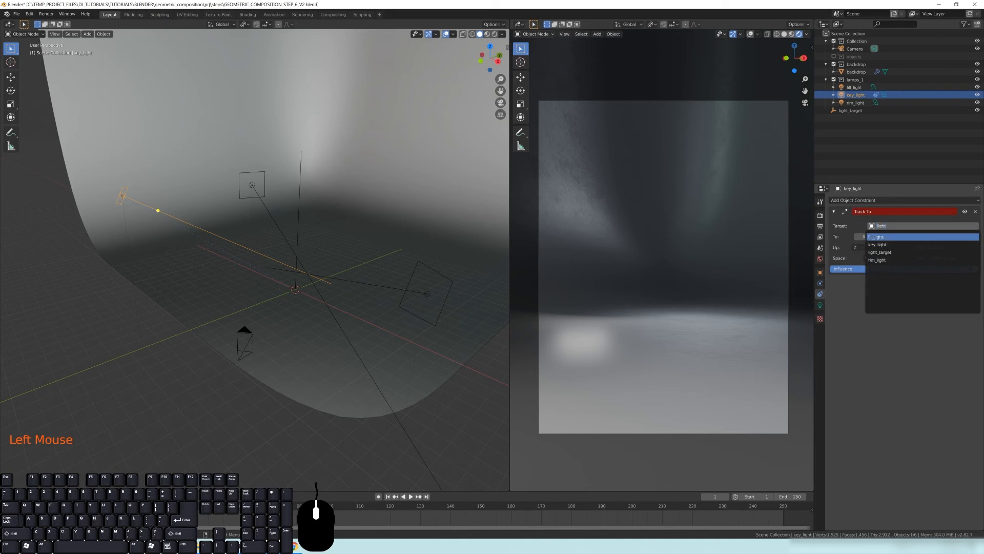
key("Escape")
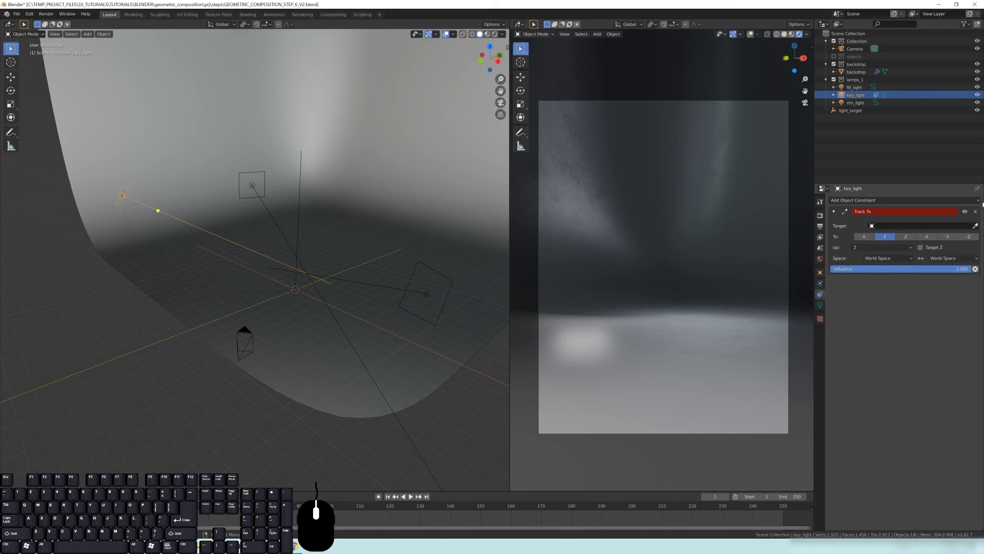
left_click(976, 226)
left_click(302, 175)
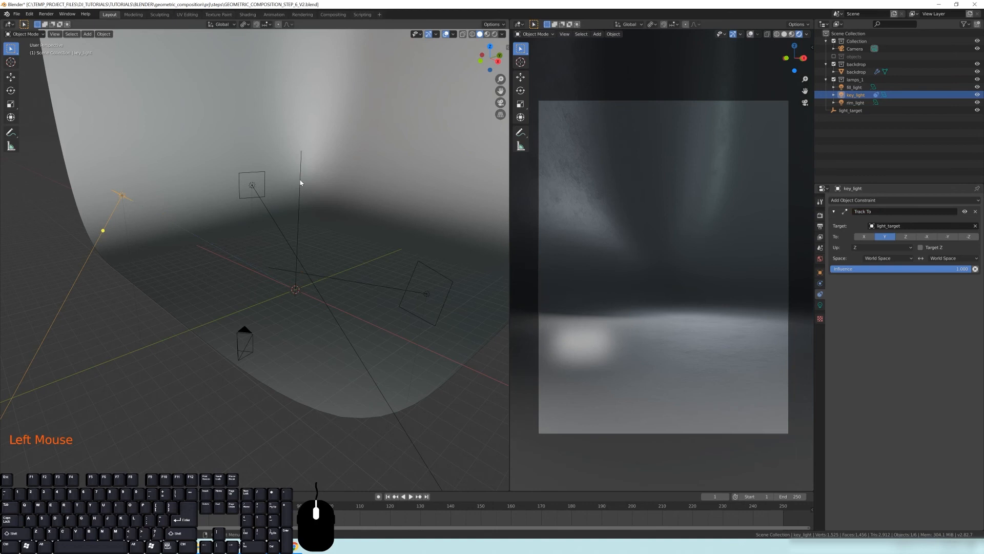
Inspect from several angles how the key light now points at light_target
middle_click_drag(382, 265, 370, 248)
middle_click_drag(338, 253, 369, 287, "shift")
scroll(354, 241, "down", 1)
middle_click_drag(296, 172, 384, 189)
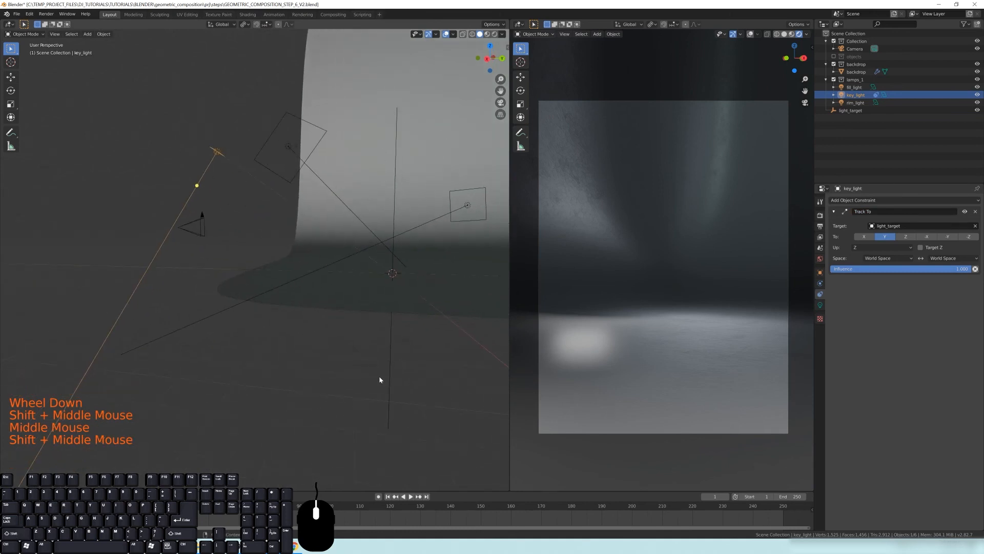
middle_click_drag(379, 379, 232, 262)
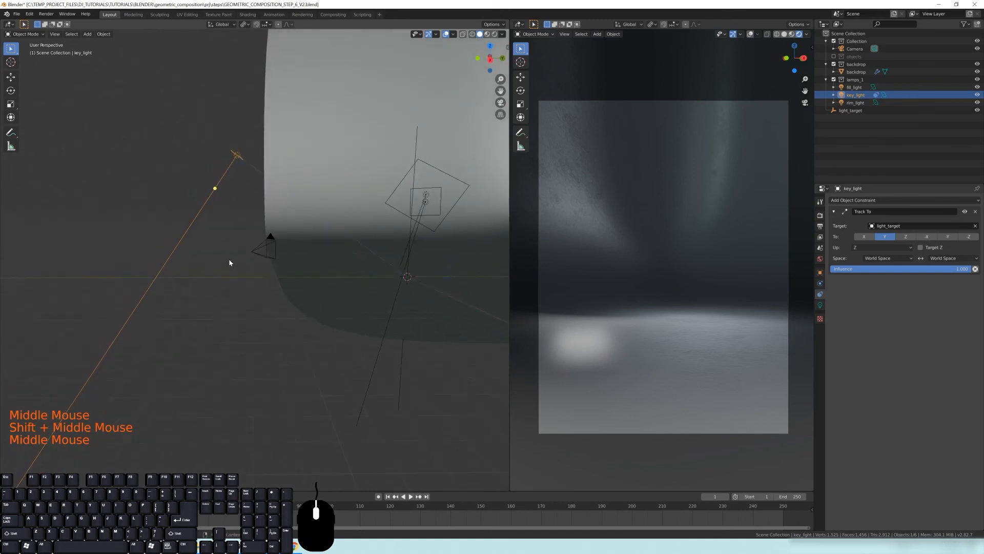
mouse_move(319, 233)
middle_mouse_down()
mouse_move(330, 233)
mouse_move(325, 217)
middle_mouse_up()
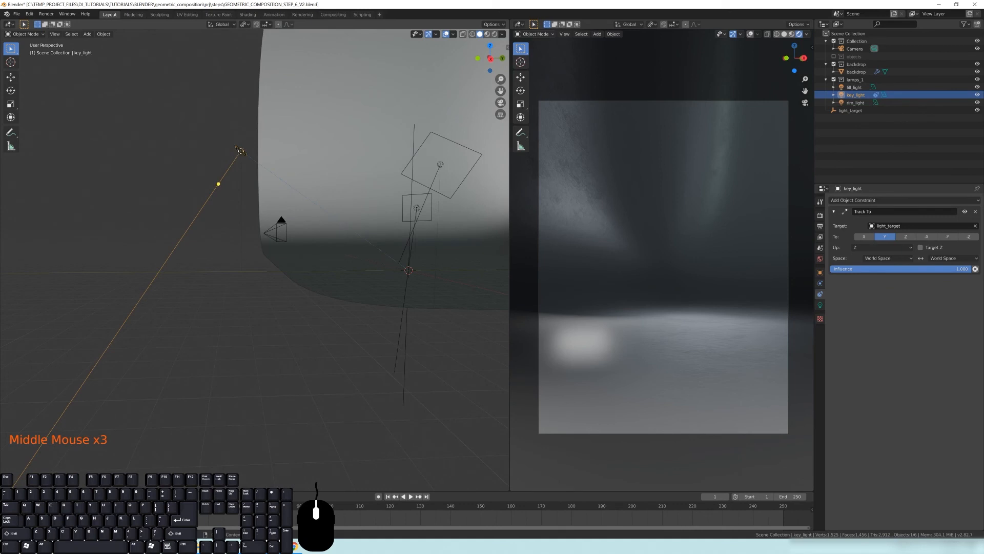
middle_click_drag(384, 271, 214, 156)
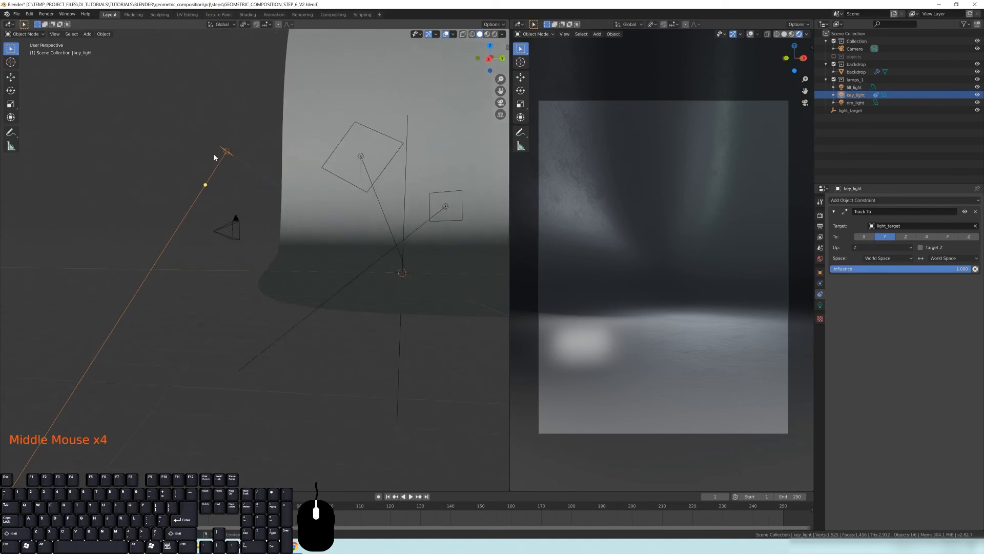
middle_click_drag(233, 206, 272, 230)
scroll(302, 251, "down", 2)
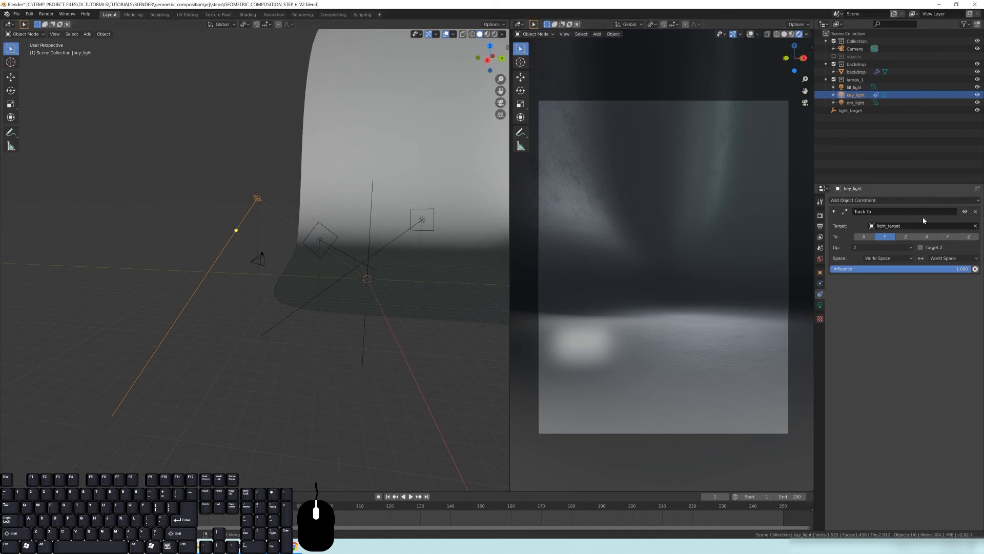
scroll(282, 222, "up", 1)
middle_click_drag(281, 221, 277, 222)
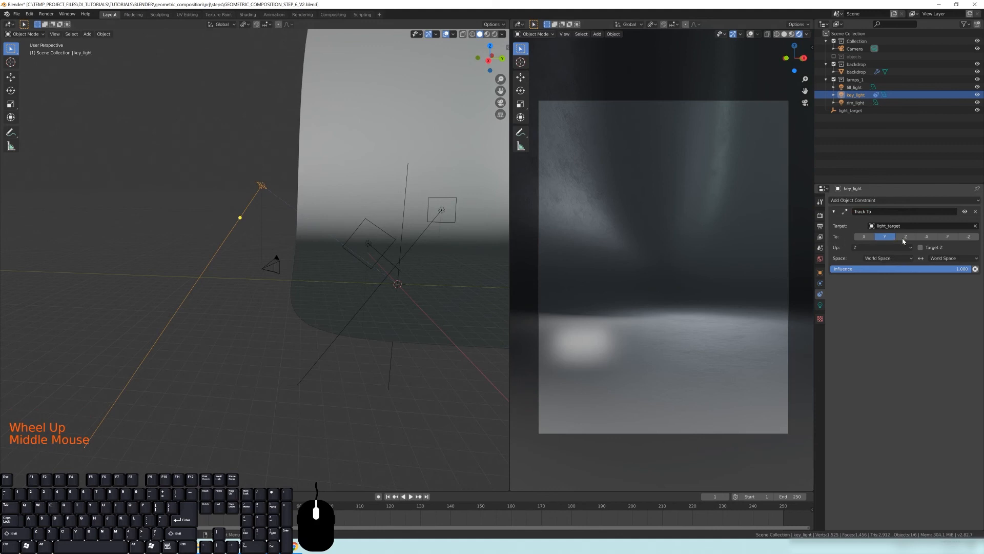
Set the key light's Track To constraint to track its -Z axis with Y as the up axis
left_click(969, 237)
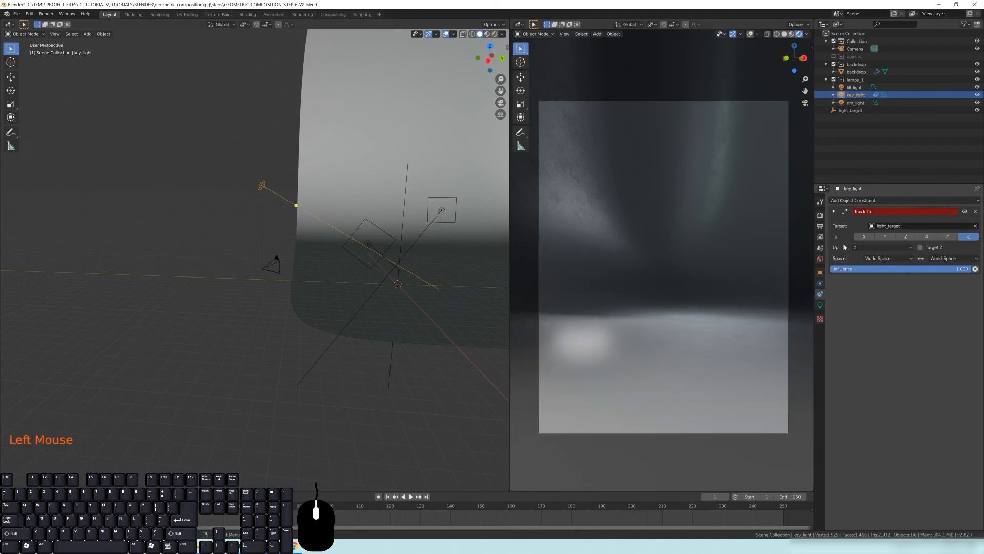
left_click(859, 249)
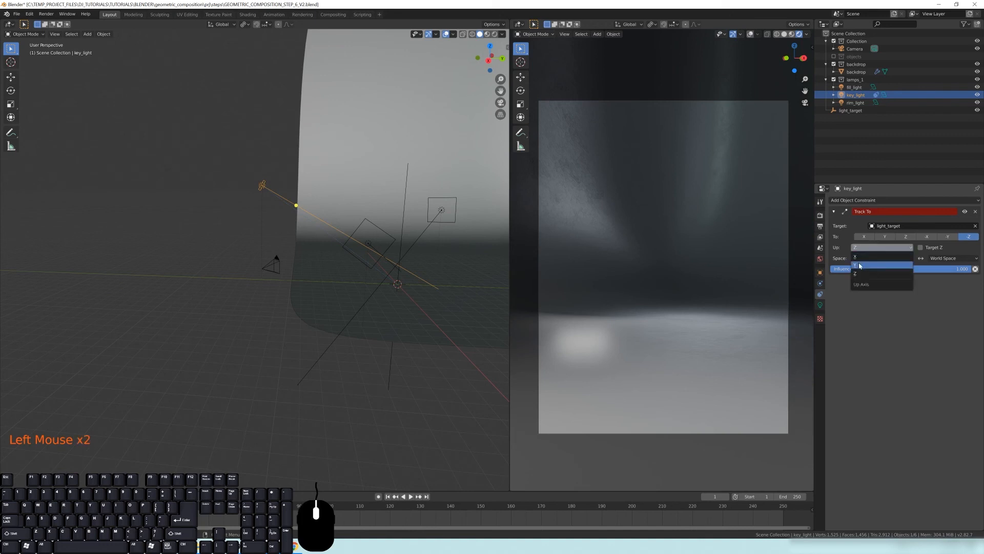
left_click(859, 267)
Hide the fill_light and rim_light so only the key light illuminates the scene
middle_click_drag(376, 269, 307, 212, "shift")
left_click(293, 148)
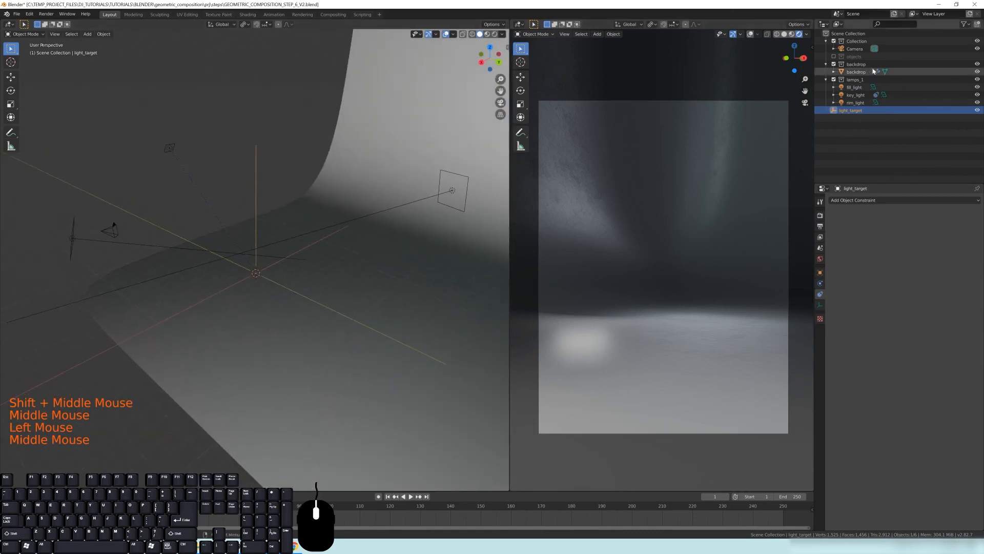
left_click(169, 148)
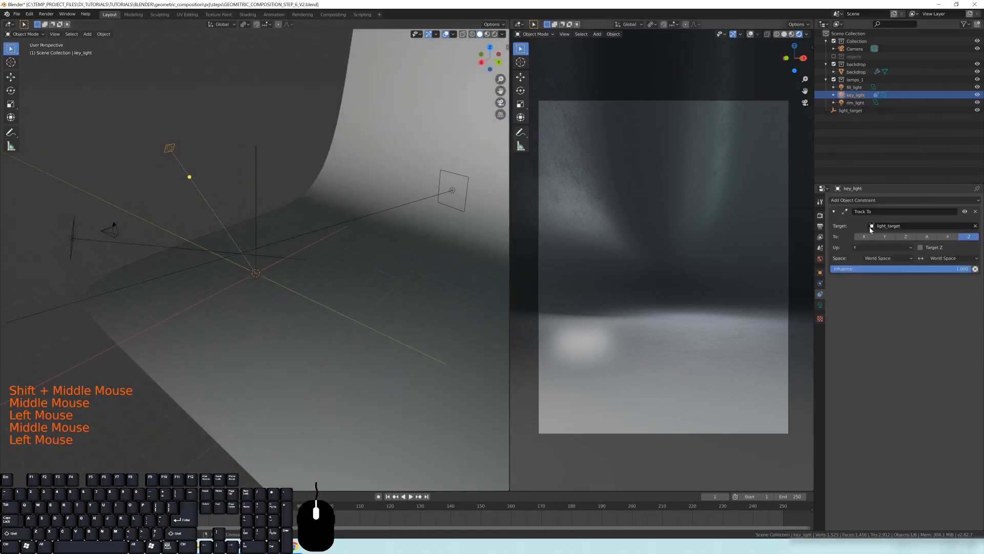
left_click(977, 88)
left_click(977, 102)
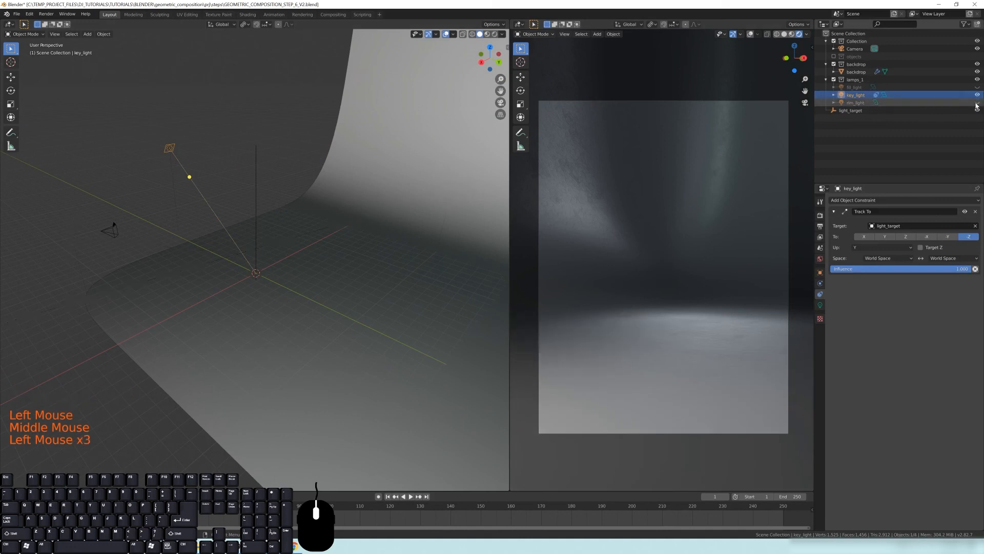
Set the world HDRI background strength to 0
middle_click_drag(307, 268, 330, 252, "shift")
left_click(820, 259)
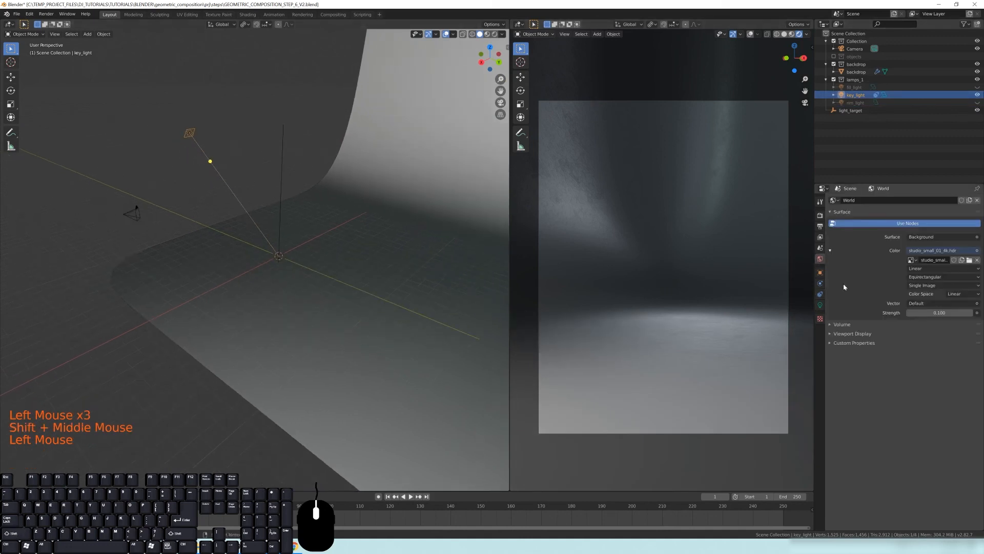
type("0")
key("Return")
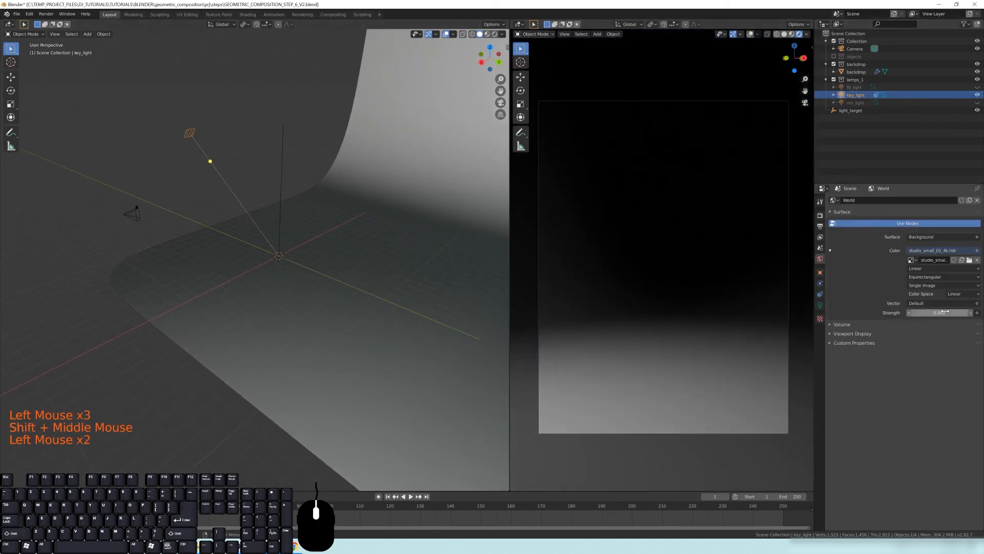
left_click(282, 166)
middle_click_drag(338, 255, 310, 214)
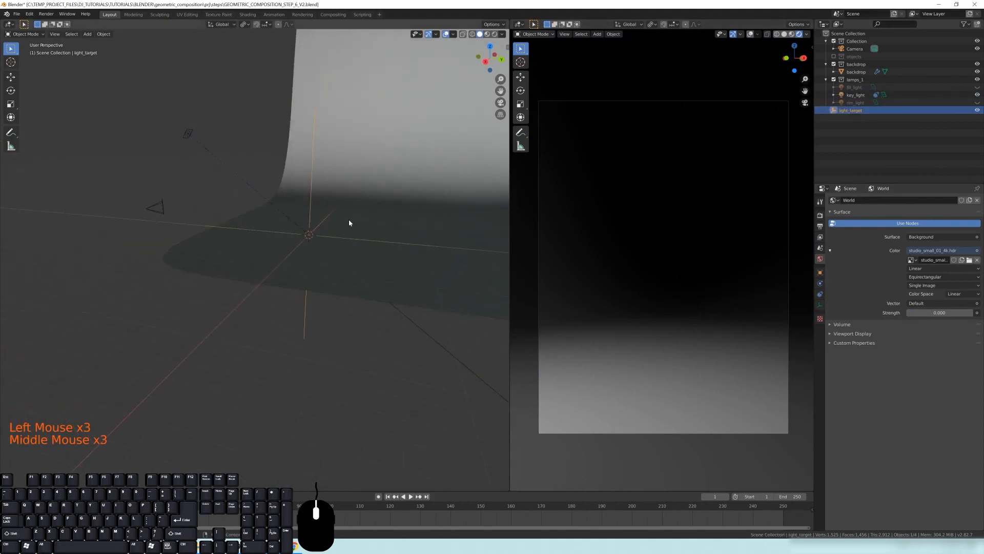
key("g")
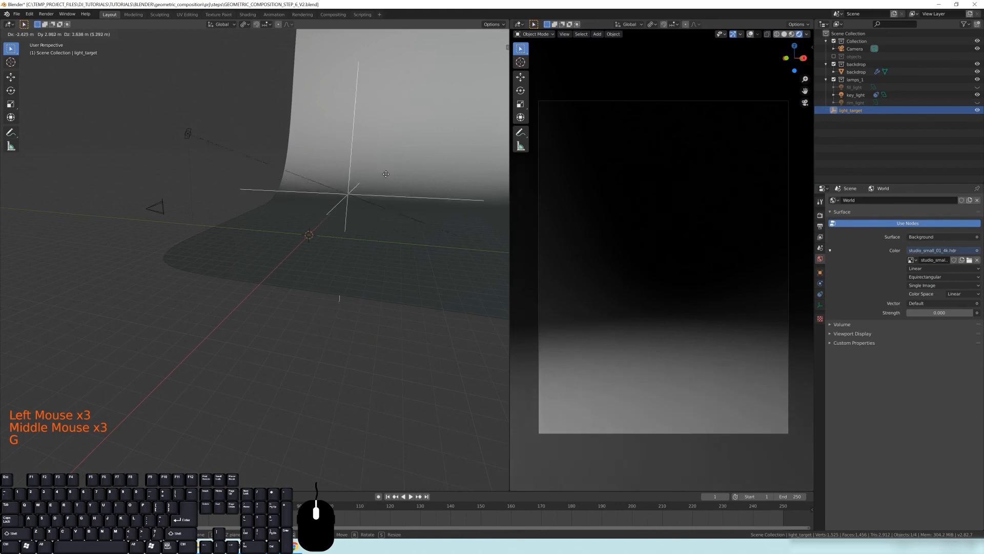
right_click(318, 225)
Switch the key_light's light type to Spot
middle_click_drag(155, 121, 216, 167, "shift")
scroll(260, 213, "up", 3)
middle_click_drag(260, 214, 234, 208)
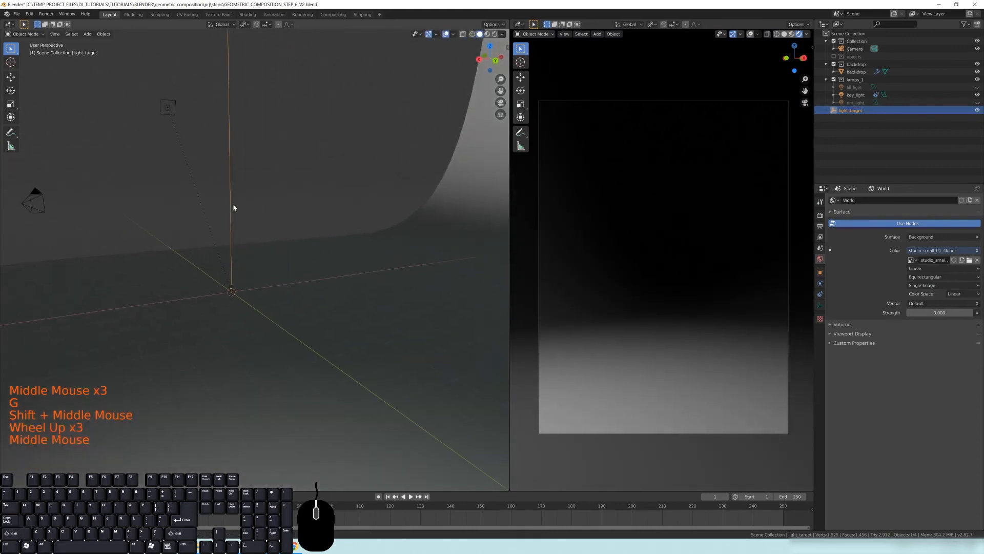
left_click(168, 107)
scroll(167, 106, "up", 1, "shift")
middle_click_drag(168, 106, 183, 116, "shift")
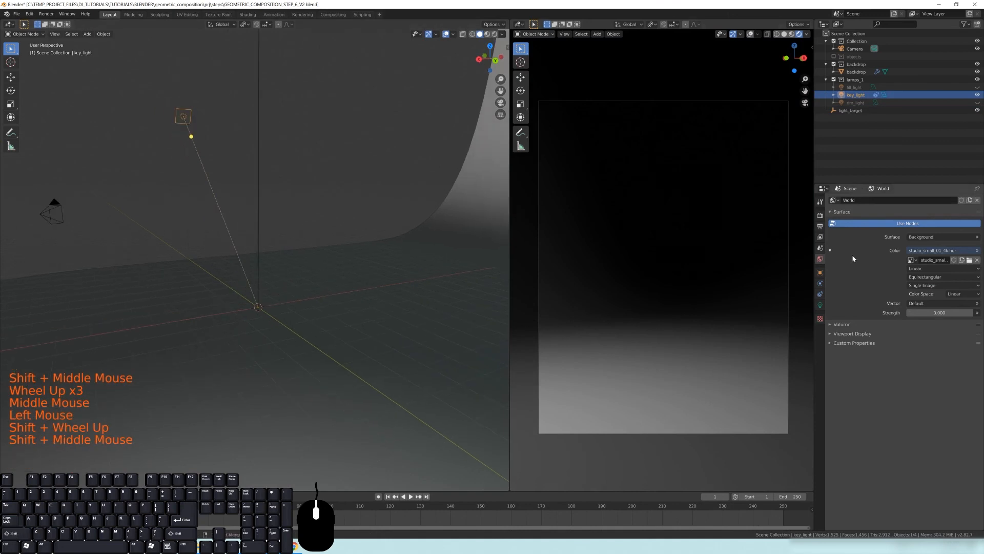
left_click(820, 305)
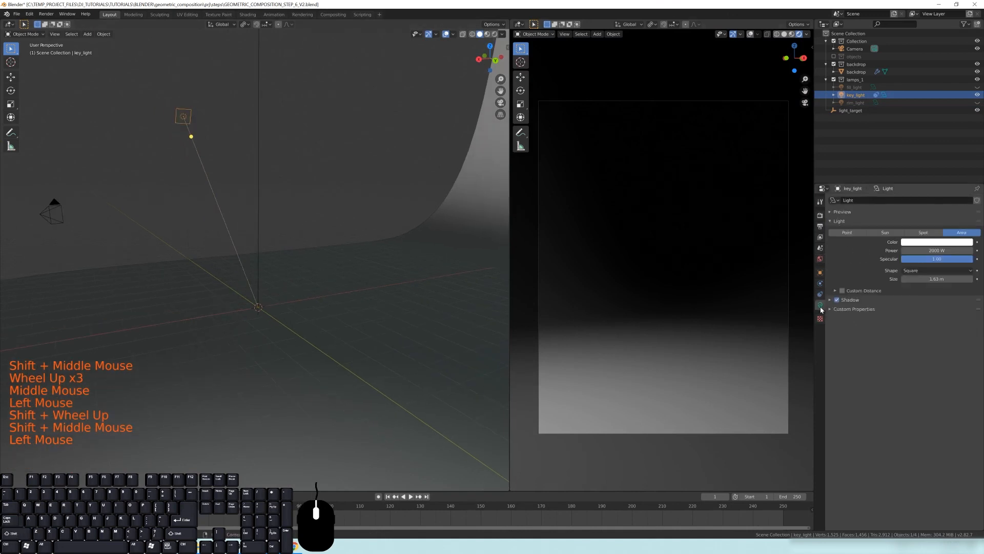
left_click(918, 234)
Switch the key_light's light type back to Area
middle_click_drag(379, 238, 334, 214)
scroll(339, 220, "down", 2)
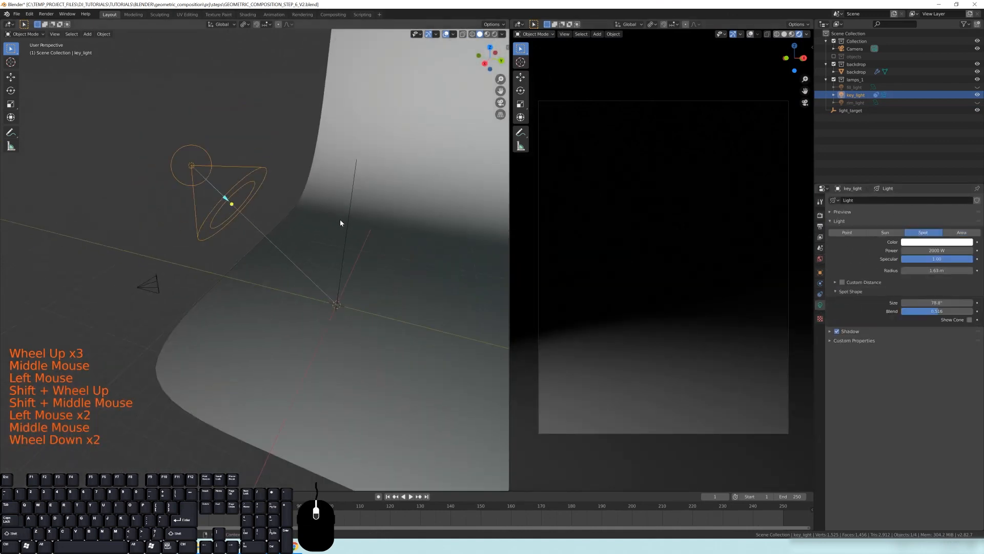
middle_click_drag(379, 260, 383, 276)
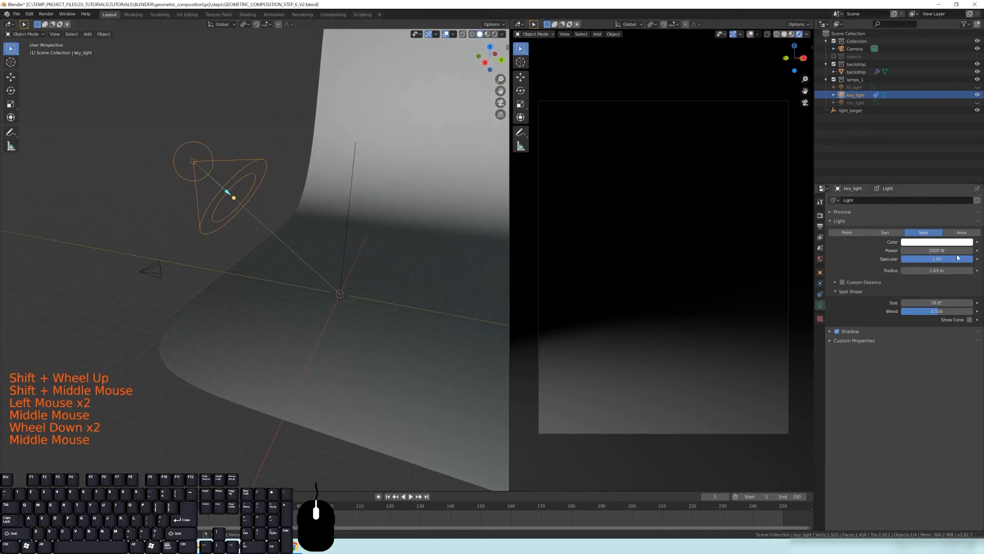
left_click(961, 233)
Inspect the key light and the light_target empty from several angles in the viewport
mouse_move(345, 226)
middle_mouse_down("shift")
mouse_move(338, 220)
mouse_move(361, 224)
middle_mouse_up("shift")
left_click(338, 219)
left_click(316, 189)
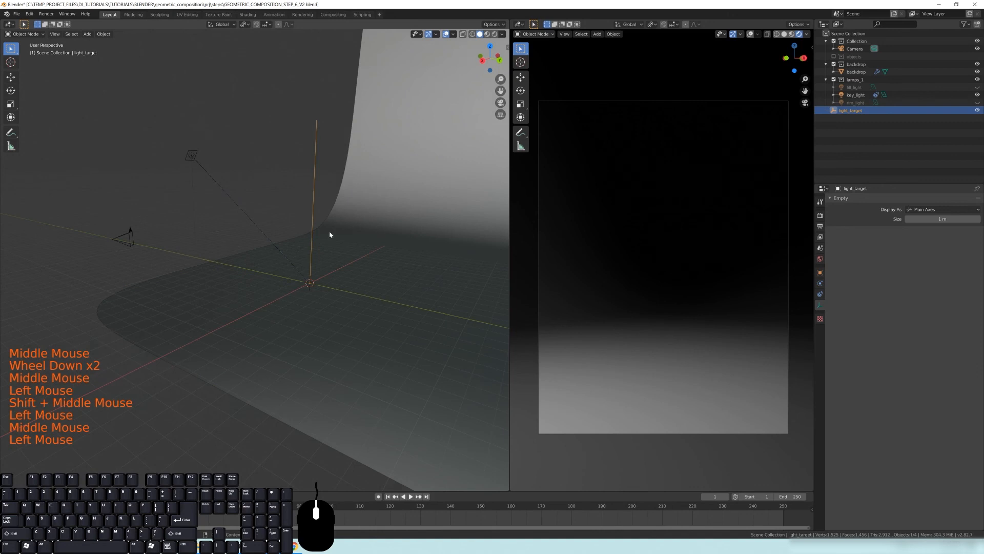
scroll(187, 143, "up", 4)
key("alt+a")
middle_click_drag(198, 121, 217, 223, "shift")
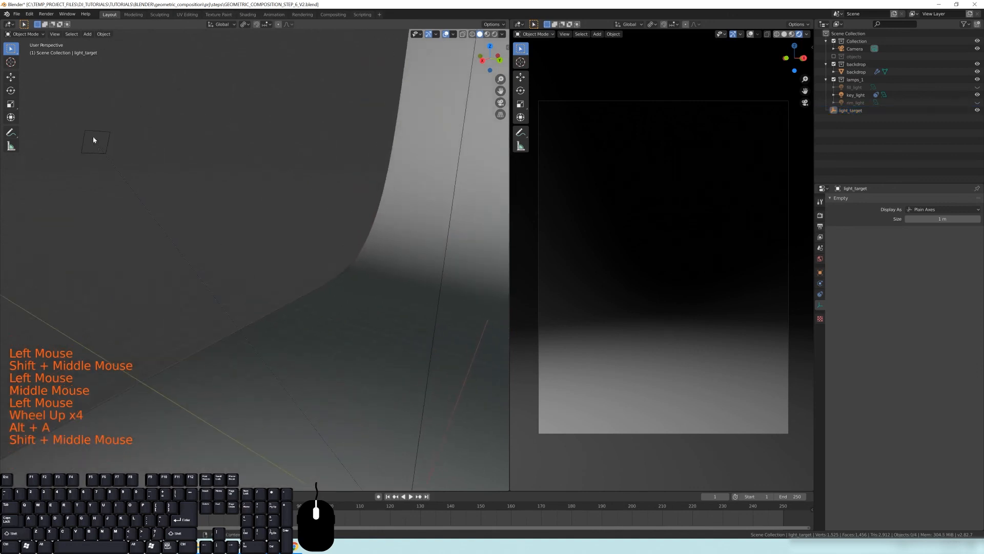
scroll(103, 164, "down", 2)
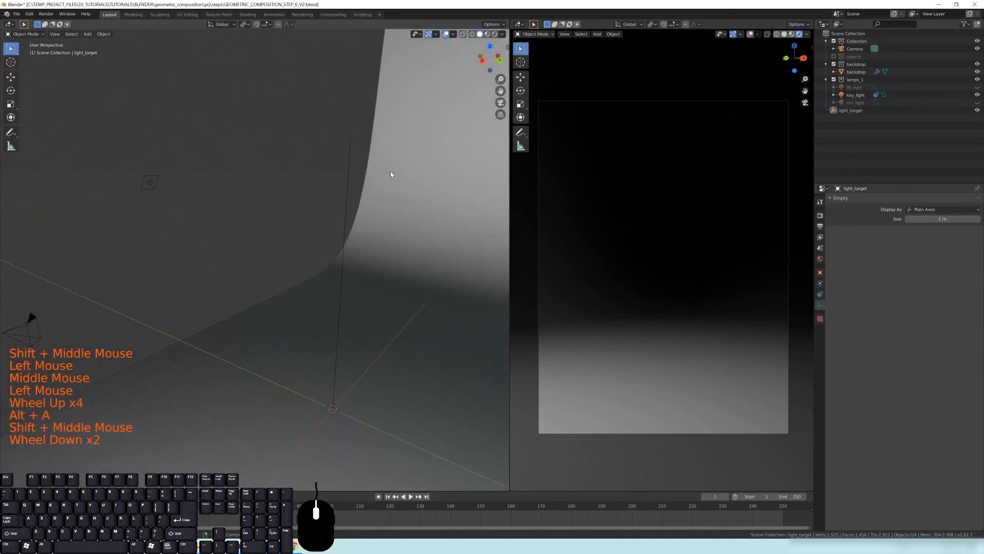
left_click(349, 149)
middle_click_drag(386, 242, 334, 296, "shift")
key("g")
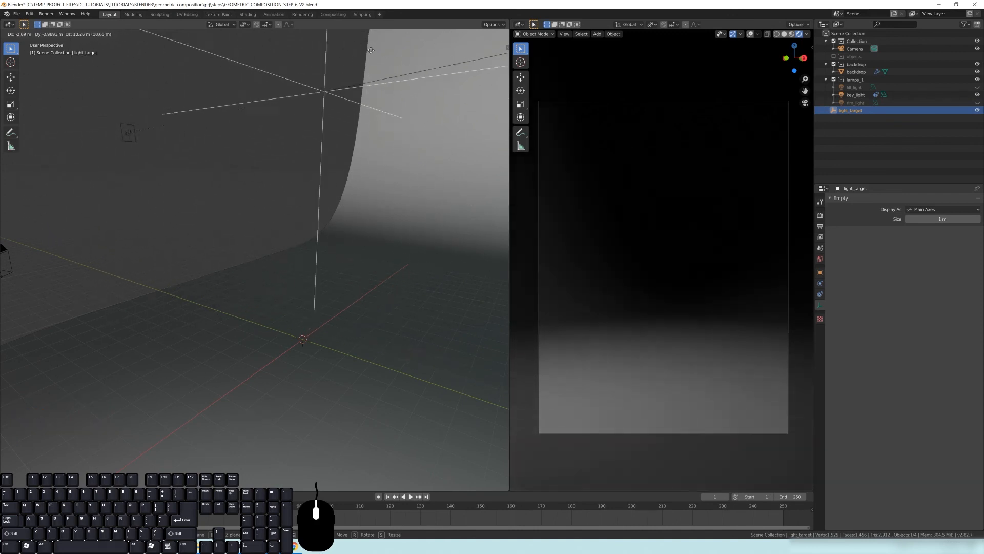
right_click(164, 150)
scroll(235, 210, "down", 3)
middle_click_drag(237, 211, 318, 206)
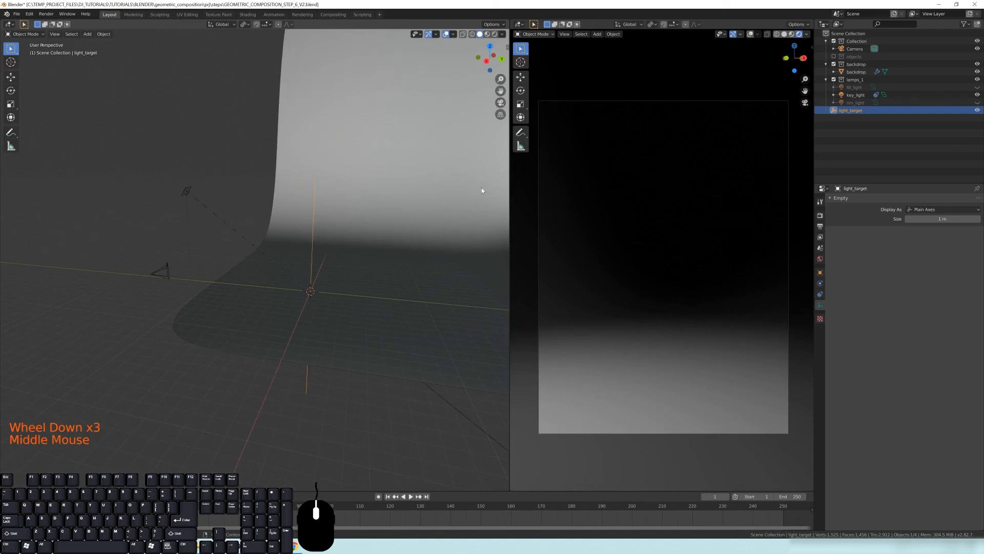
Unhide the rim_light and fill_light
left_click(978, 102)
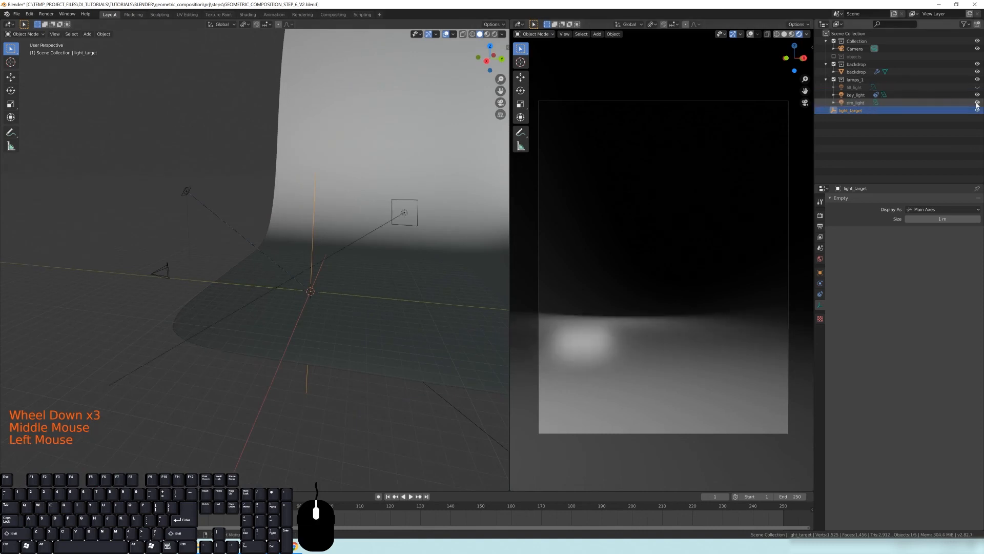
left_click(977, 87)
middle_click_drag(169, 210, 142, 220)
Add a Track To object constraint to the fill_light
left_click(120, 226)
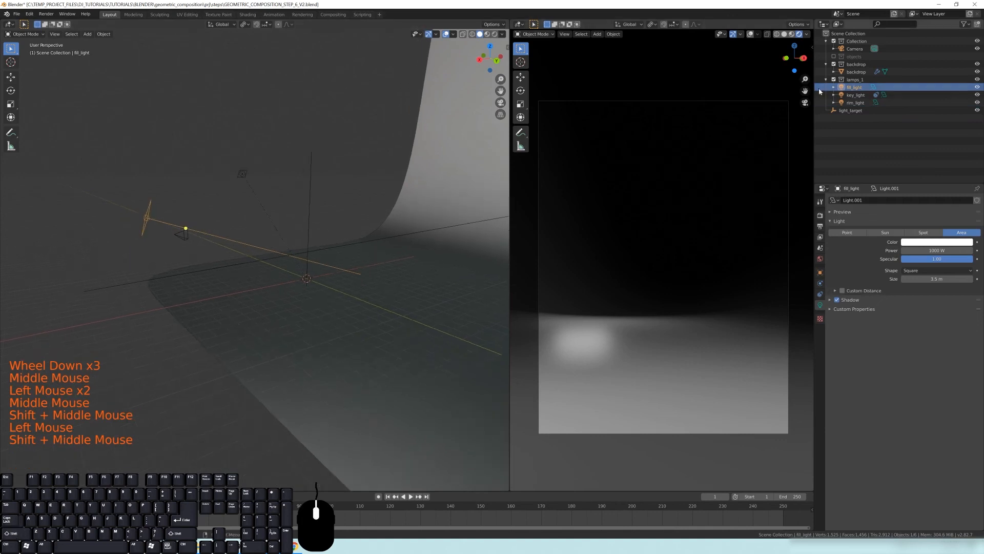
left_click(820, 294)
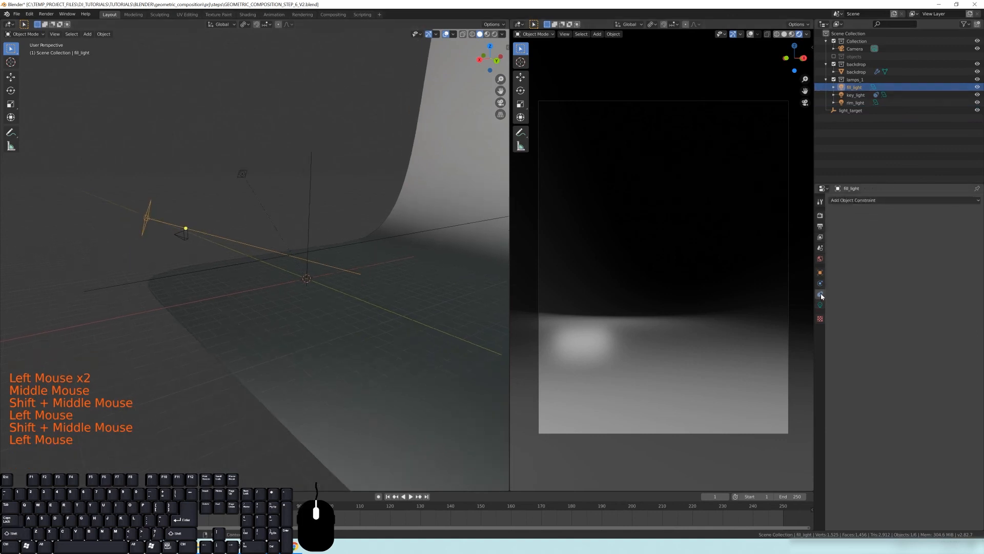
left_click(847, 201)
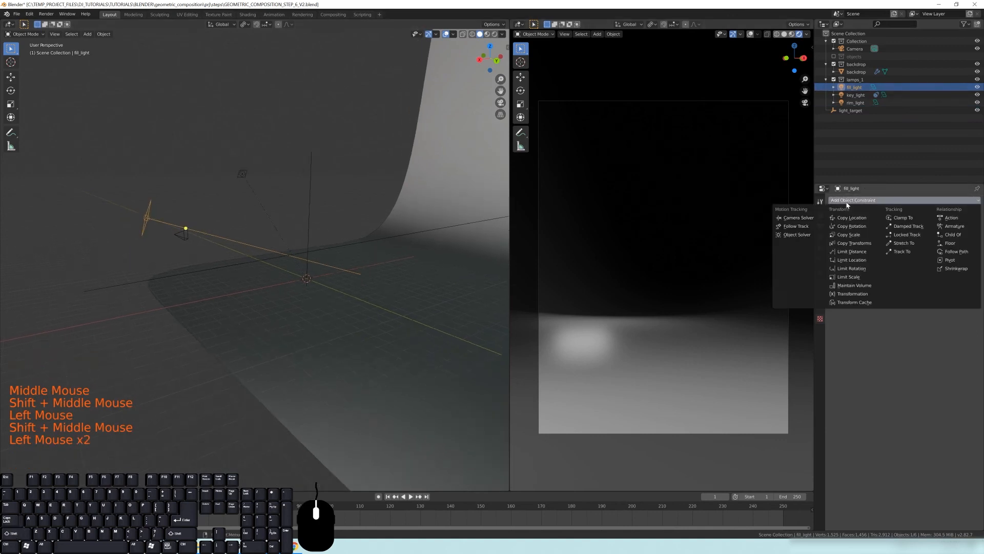
left_click(903, 251)
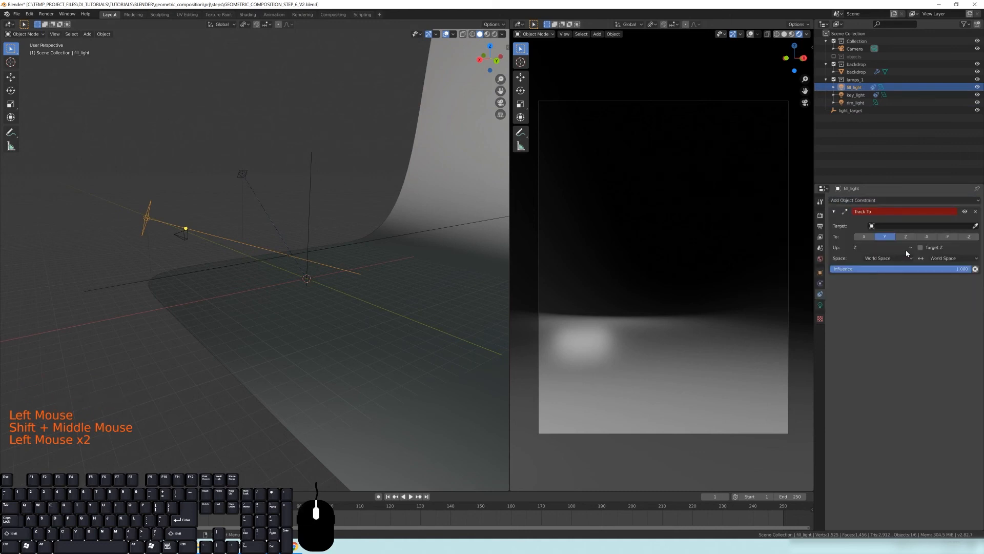
Set the fill light's Track To target to light_target, tracking -Z with Y as the up axis
left_click(975, 226)
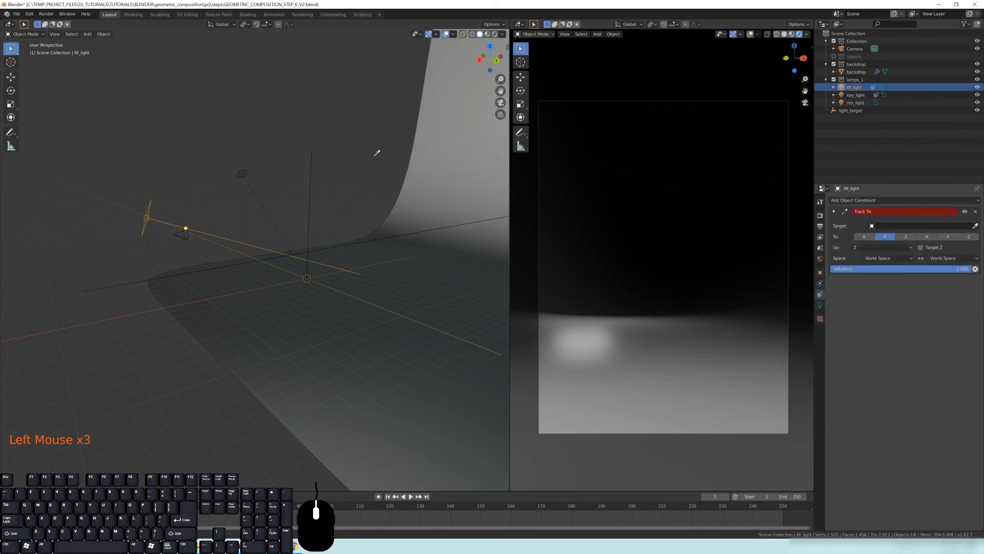
left_click(312, 165)
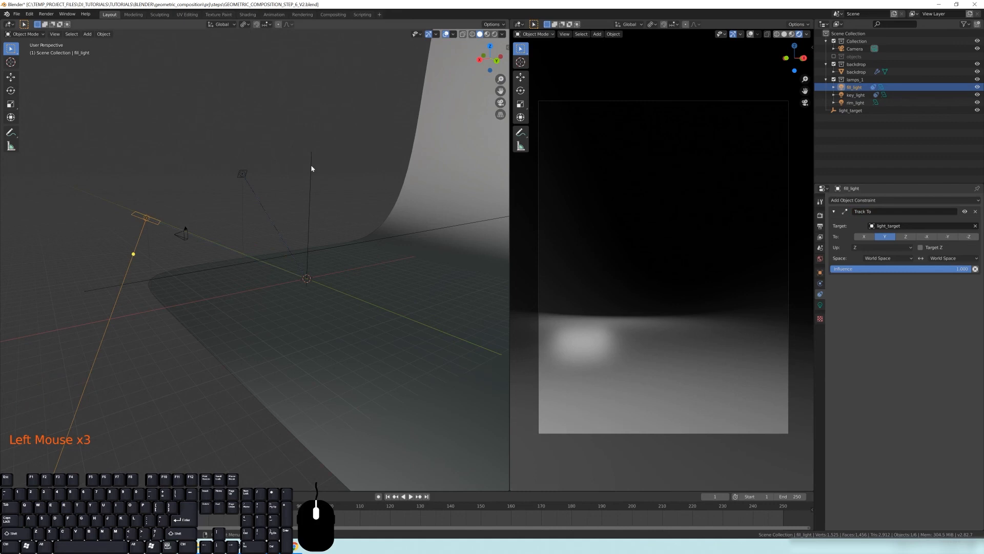
left_click(969, 236)
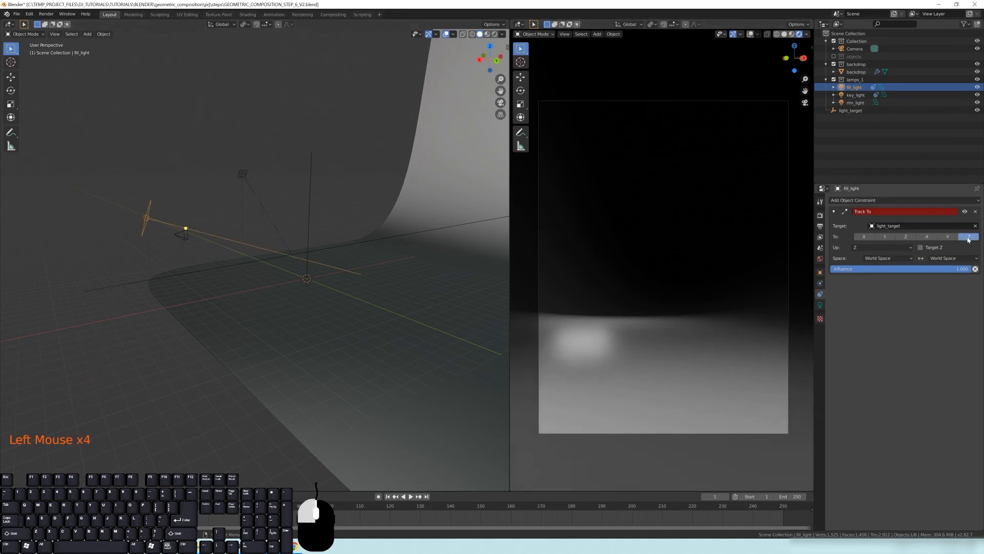
left_click(872, 248)
left_click(861, 265)
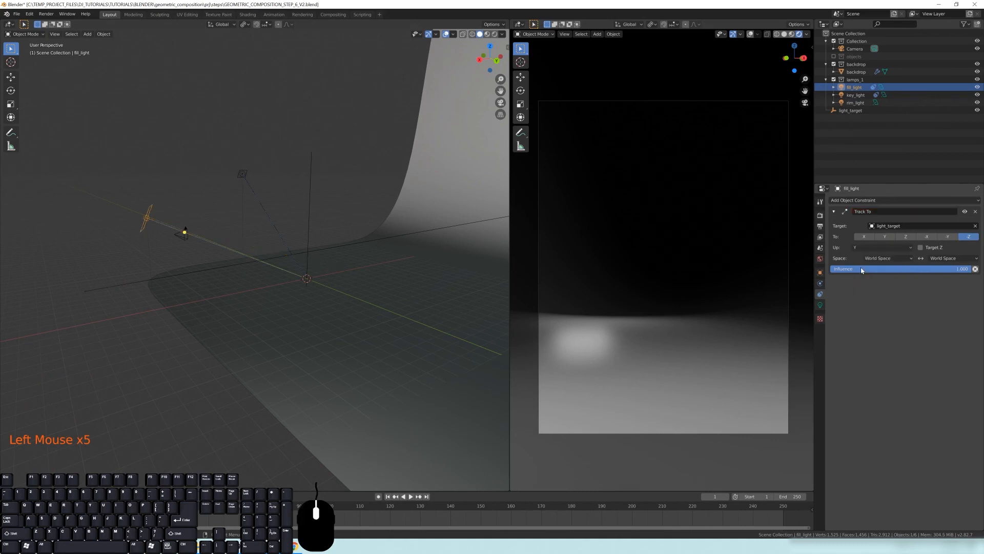
Add a Track To object constraint to the rim_light
middle_click_drag(336, 272, 380, 178)
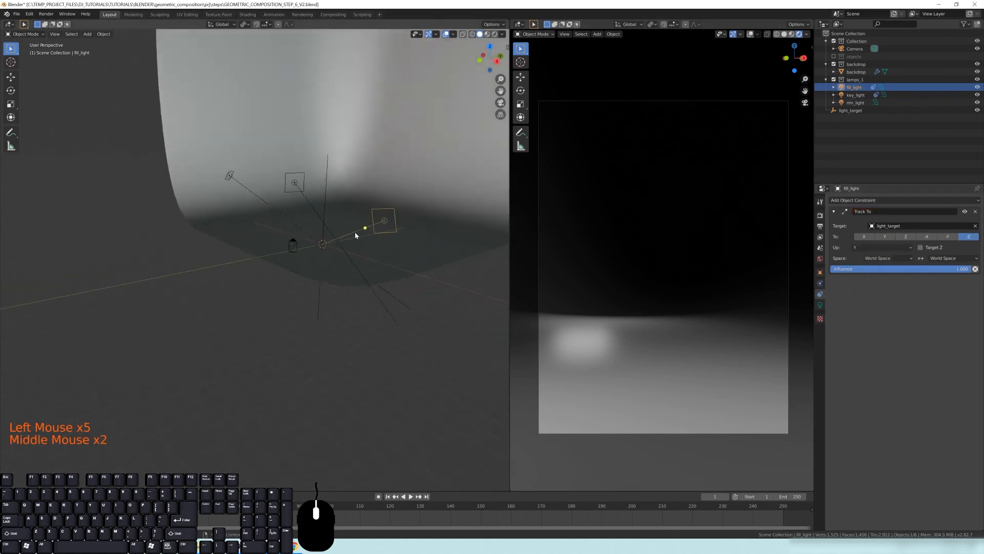
scroll(383, 109, "up", 3)
left_click(375, 109)
left_click(313, 155)
middle_click_drag(314, 159, 415, 141)
left_click(885, 201)
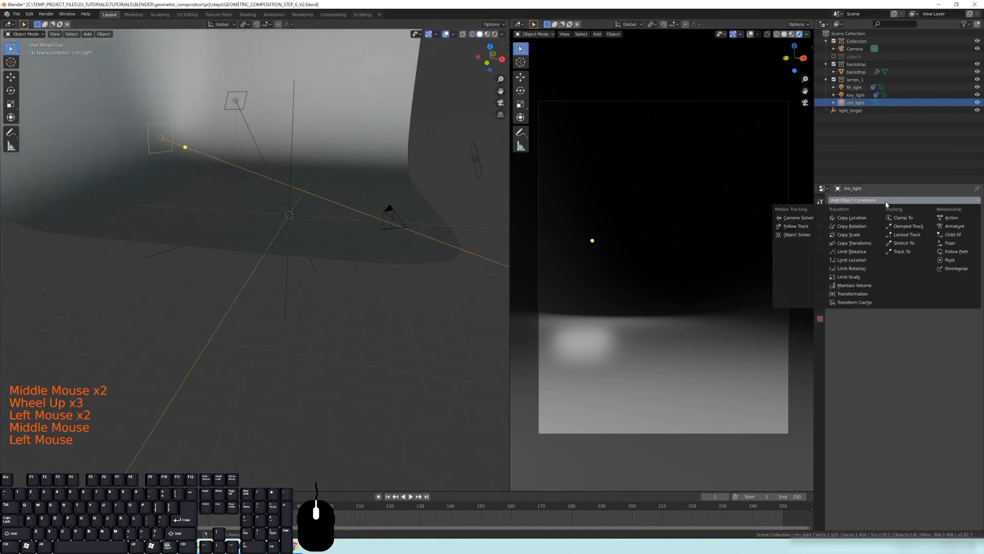
left_click(902, 251)
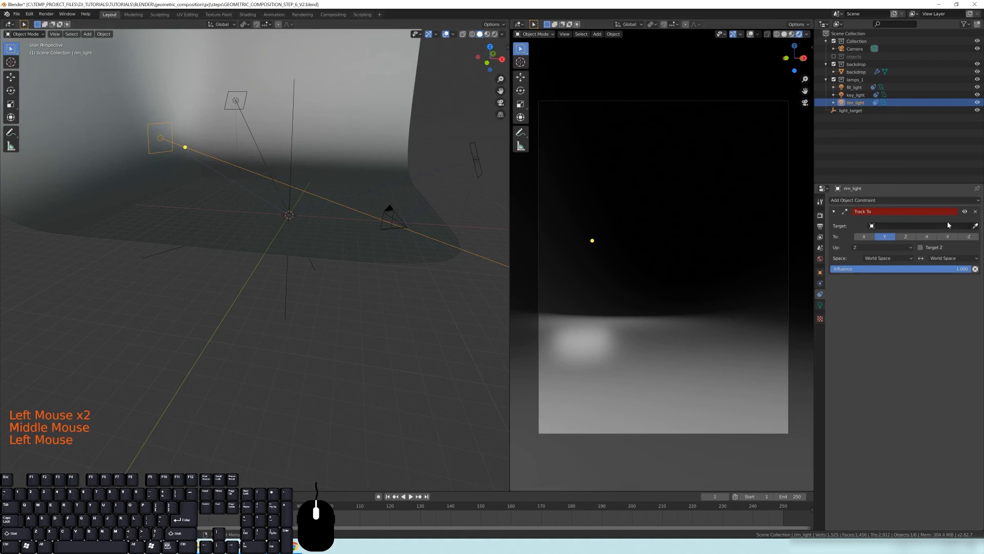
Set the rim light's Track To target to light_target, tracking -Z with Y as the up axis
left_click(922, 226)
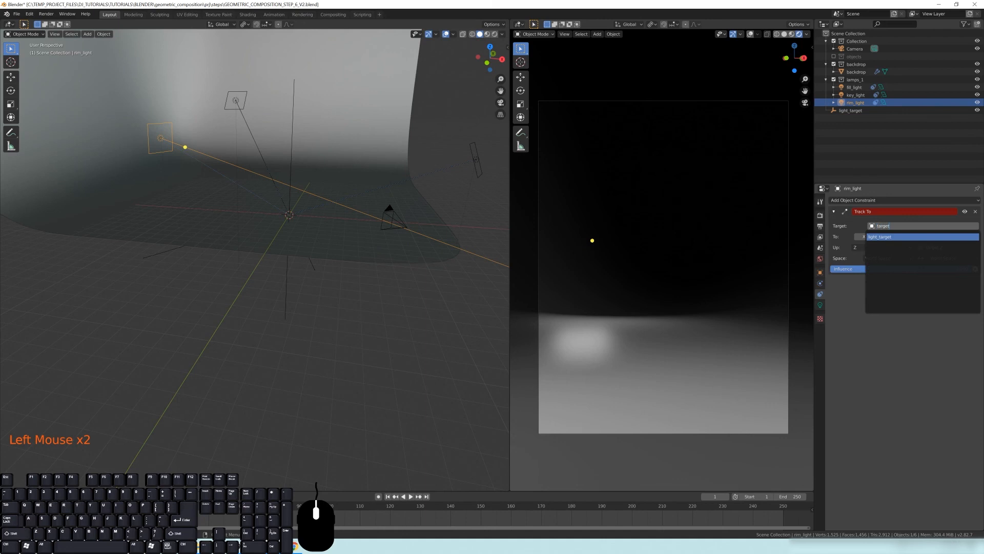
left_click(880, 237)
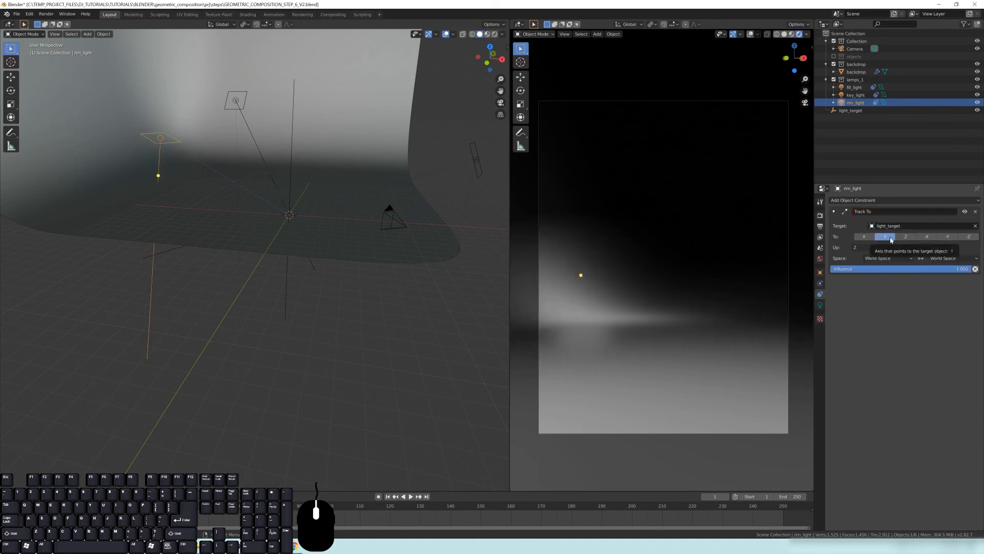
left_click(968, 236)
left_click(868, 252)
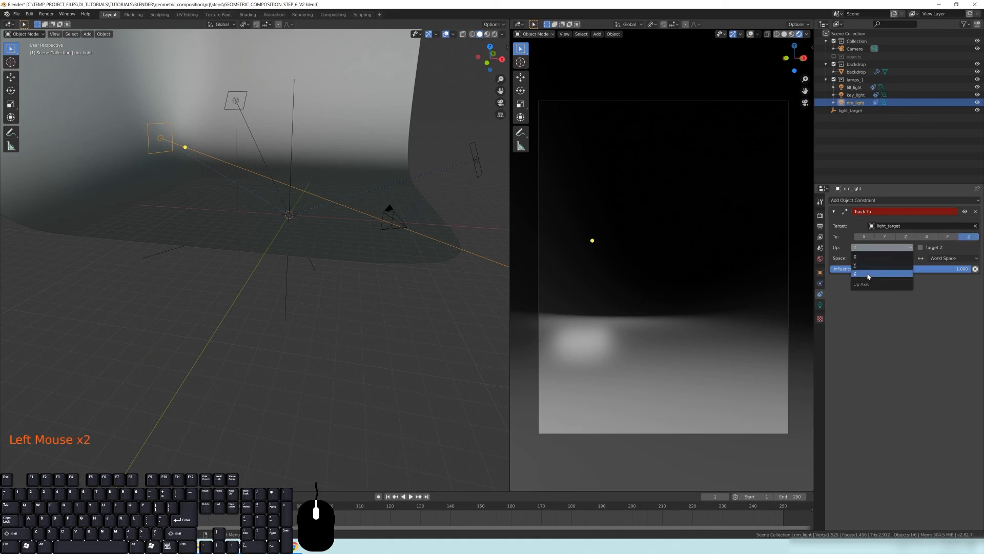
left_click(872, 272)
Select the light_target empty and move it slightly in the viewport
middle_click_drag(504, 266, 365, 277, "shift")
left_click(400, 205)
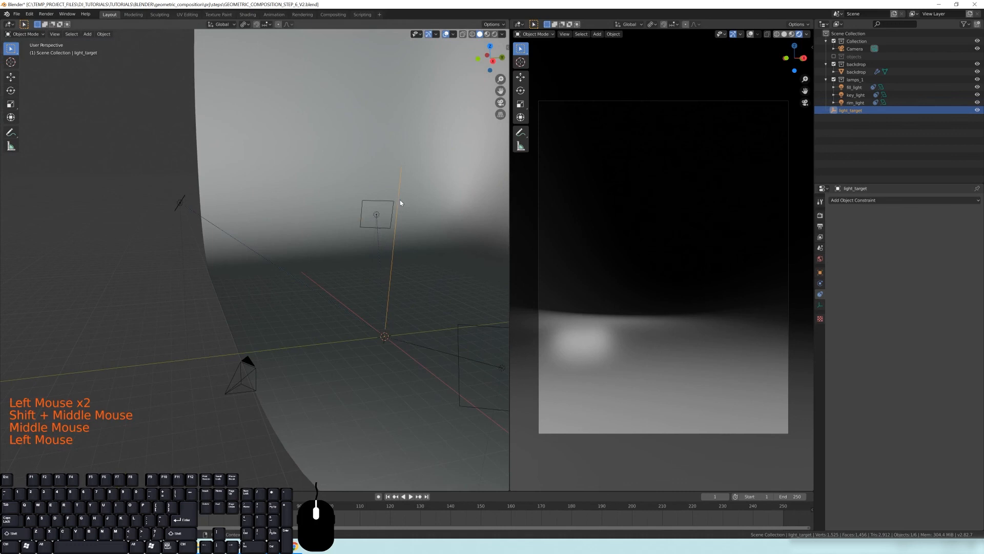
middle_click_drag(391, 321, 371, 281, "shift")
middle_click_drag(372, 281, 348, 262)
scroll(344, 271, "down", 2)
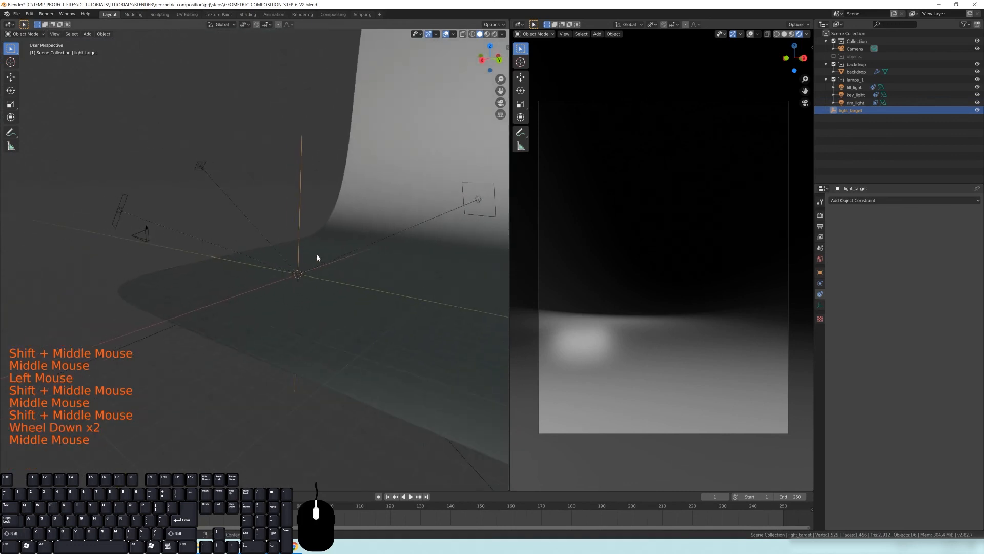
key("g")
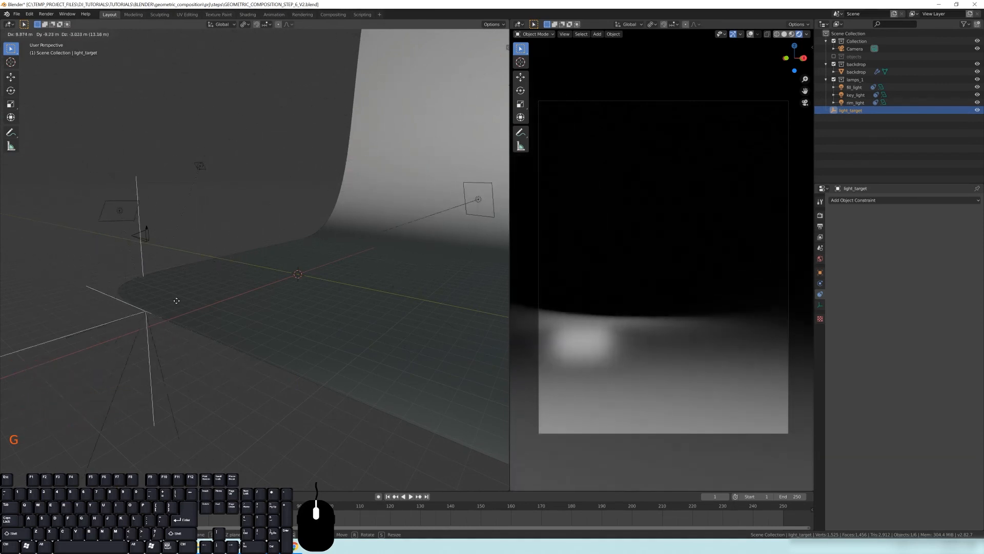
left_click(291, 268)
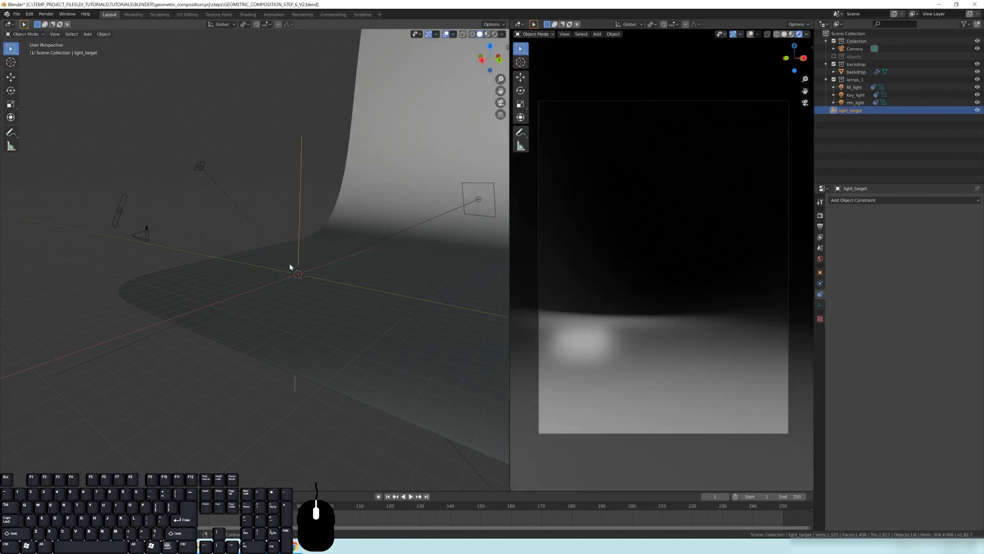
Show the objects collection in the viewport
middle_click_drag(290, 267, 308, 272)
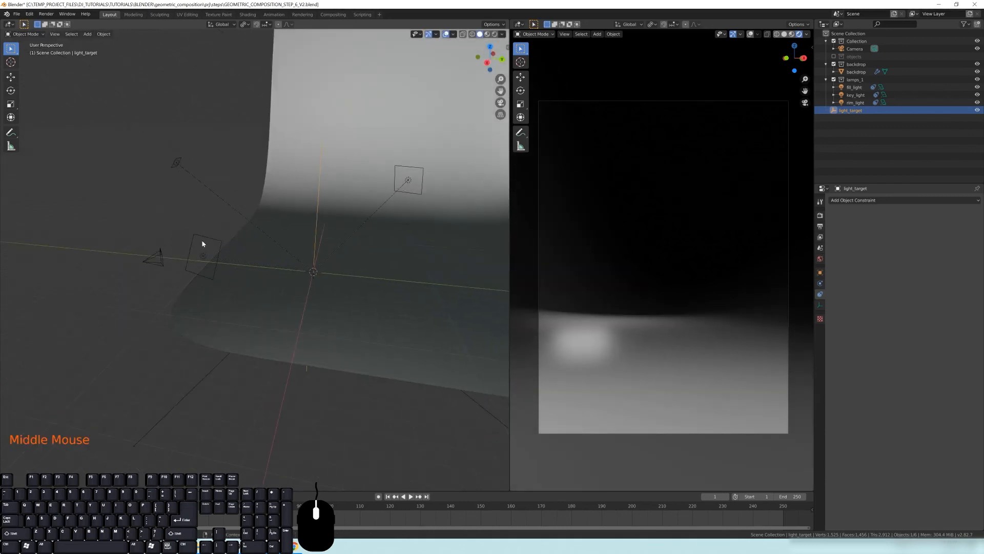
mouse_move(260, 269)
middle_mouse_down()
mouse_move(200, 253)
mouse_move(235, 268)
mouse_move(261, 257)
middle_mouse_up()
mouse_move(261, 257)
middle_mouse_down()
mouse_move(286, 246)
mouse_move(305, 195)
mouse_move(273, 233)
mouse_move(276, 266)
middle_mouse_up()
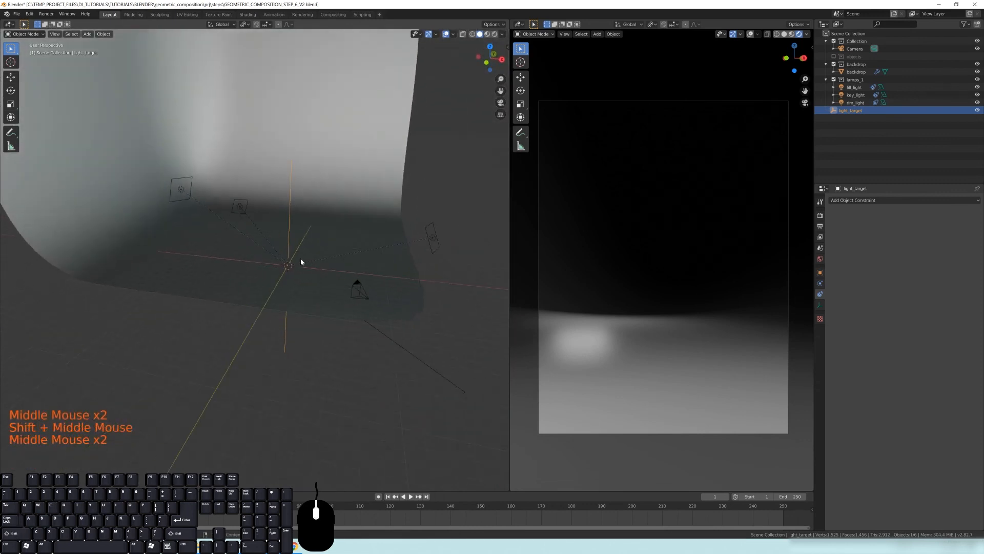
left_click(834, 57)
Move the light_target empty in top view to the centre of the objects, then raise it along Z
middle_click_drag(400, 261, 285, 365, "shift")
scroll(409, 267, "up", 2)
key("KP_7")
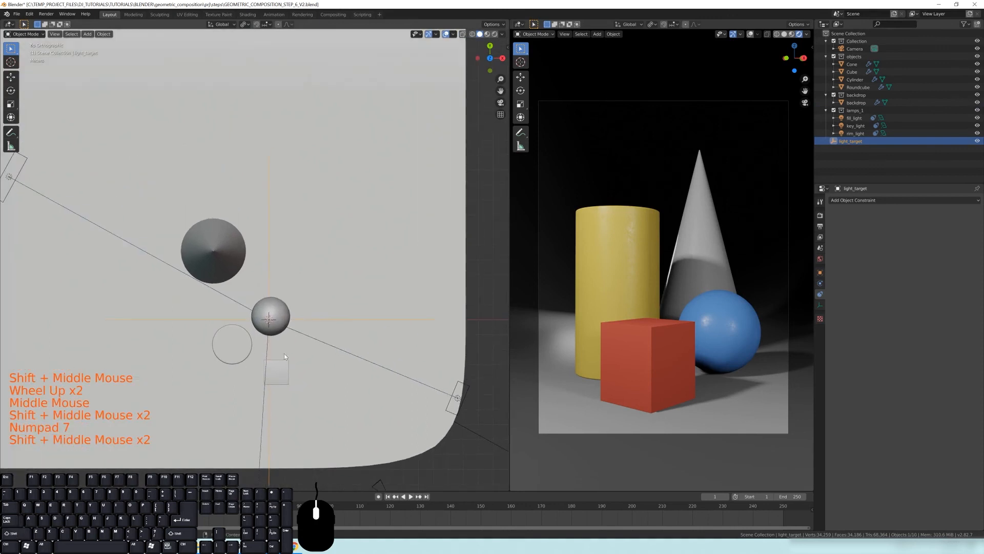
key("g")
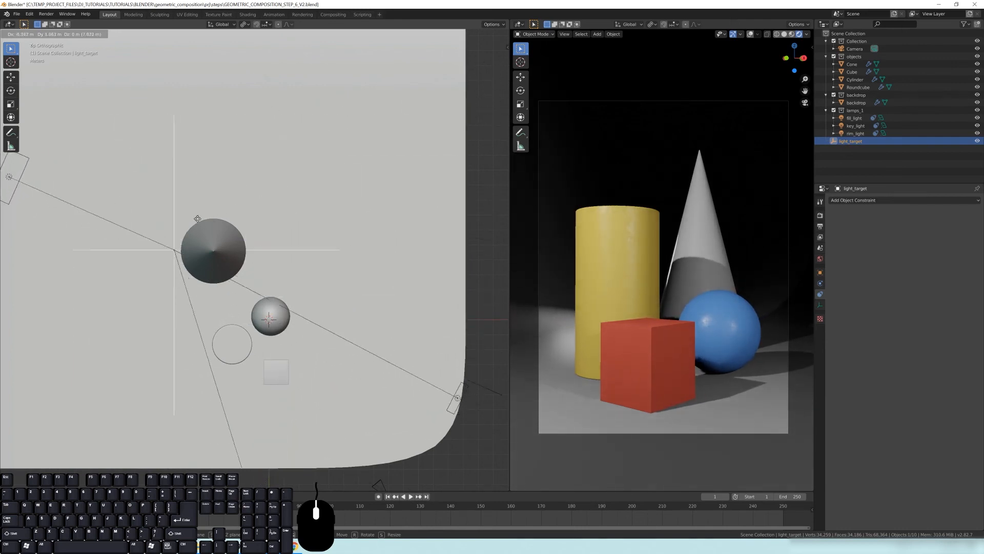
left_click(297, 173)
middle_click_drag(337, 282, 262, 251)
key("g")
key("z")
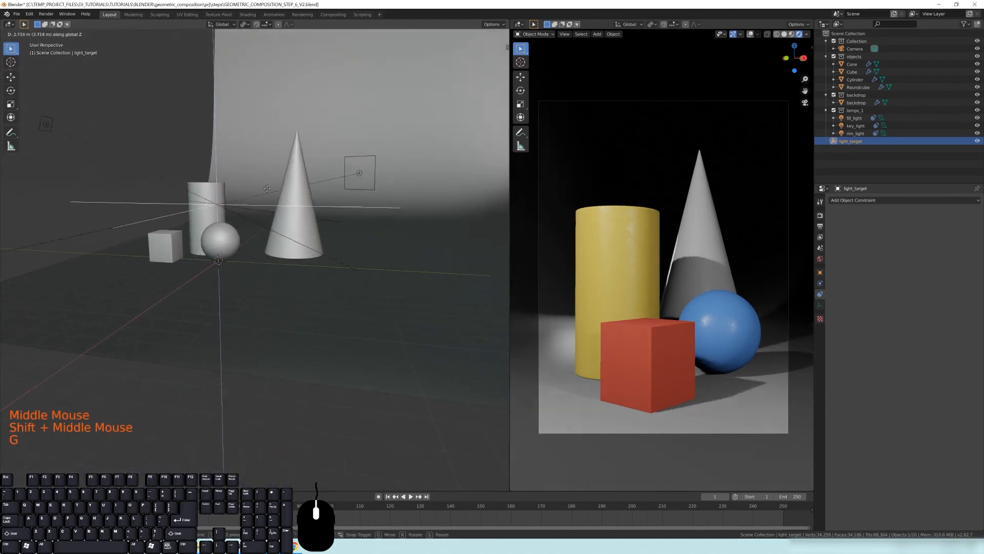
left_click(271, 91)
middle_click_drag(259, 203, 277, 214, "shift")
scroll(282, 213, "down", 2)
middle_click_drag(277, 214, 272, 215)
left_click(139, 208)
middle_click_drag(140, 209, 308, 280)
key("KP_7")
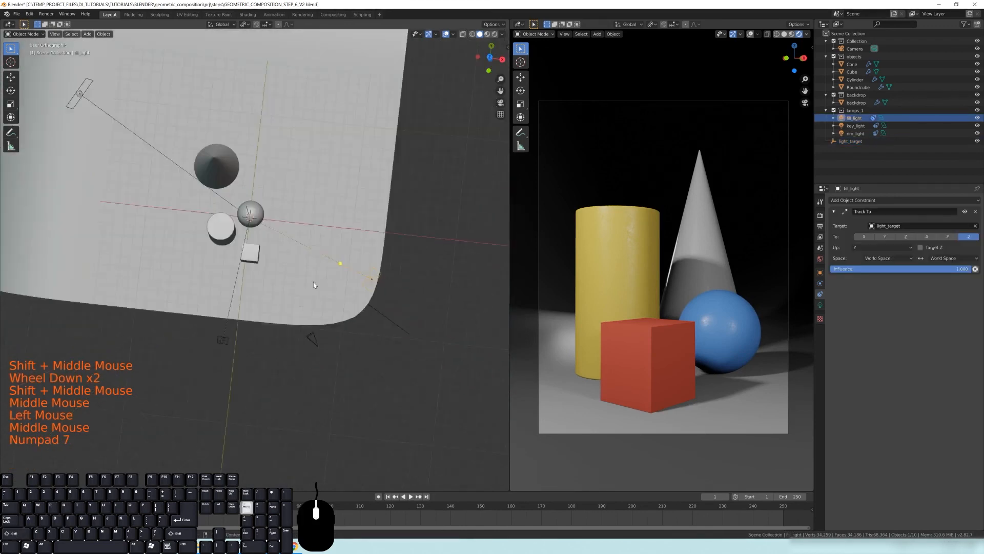
scroll(314, 282, "up", 2)
key("g")
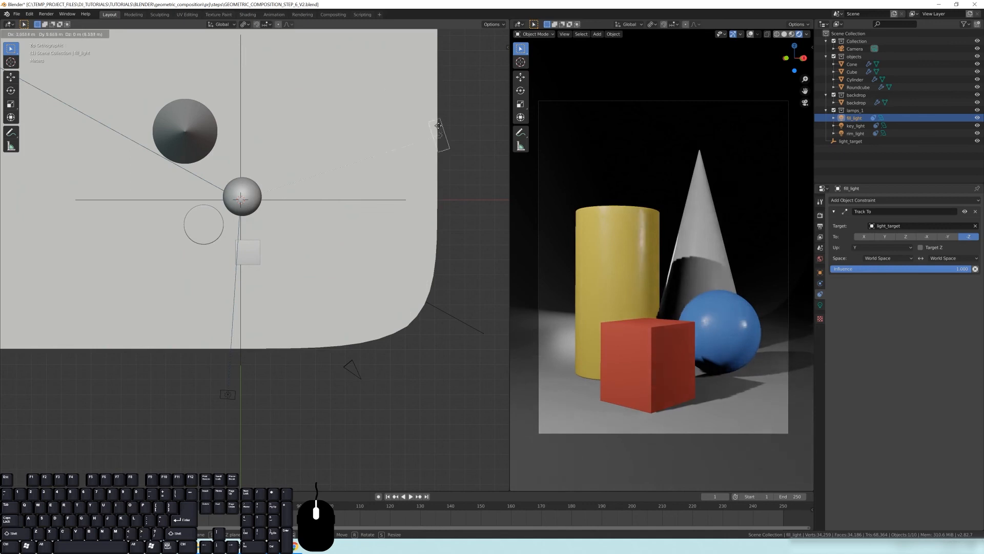
right_click(453, 257)
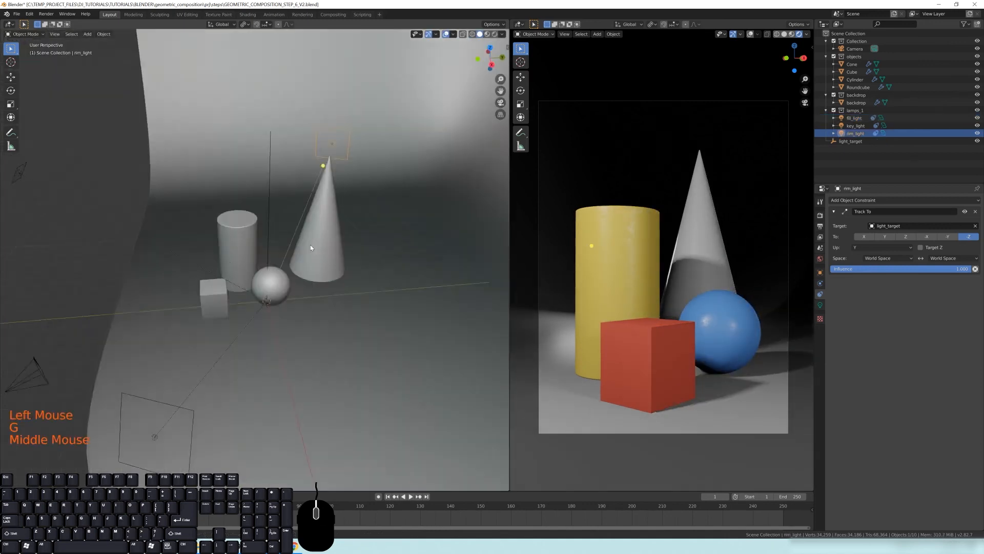
Select the key light and set its power to 3000 W
middle_click_drag(259, 310, 326, 259, "shift")
scroll(281, 209, "down", 3)
scroll(295, 240, "up", 2)
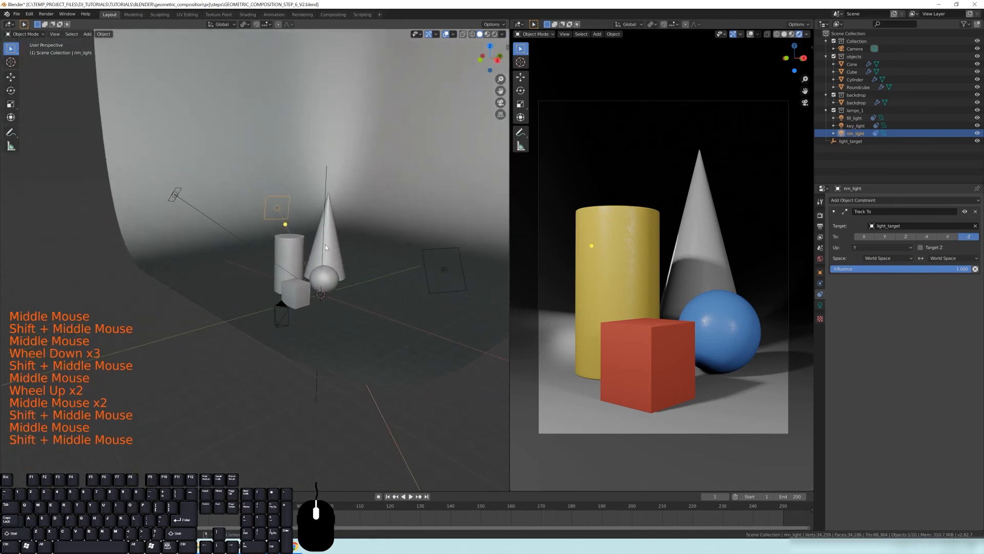
left_click(173, 199)
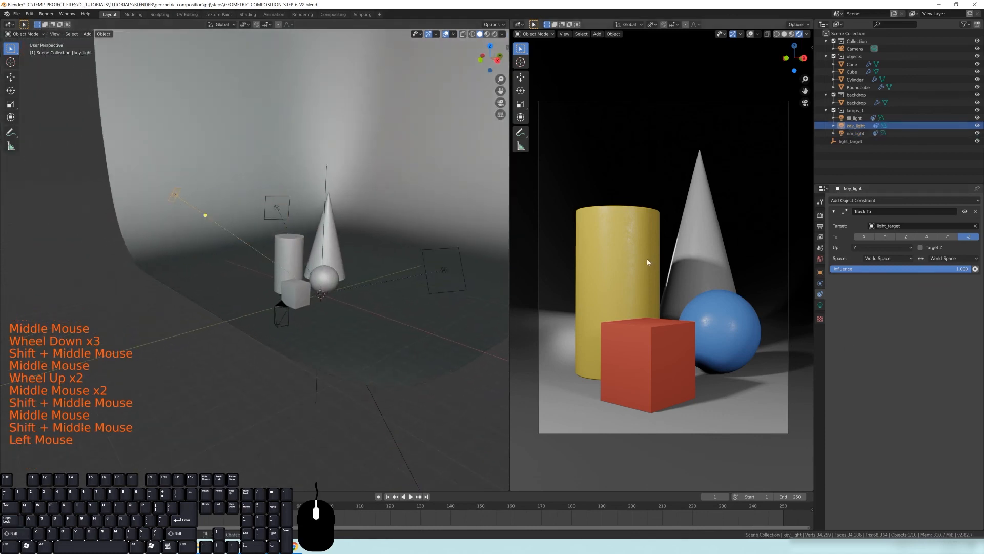
scroll(282, 242, "up", 1)
scroll(646, 295, "up", 1)
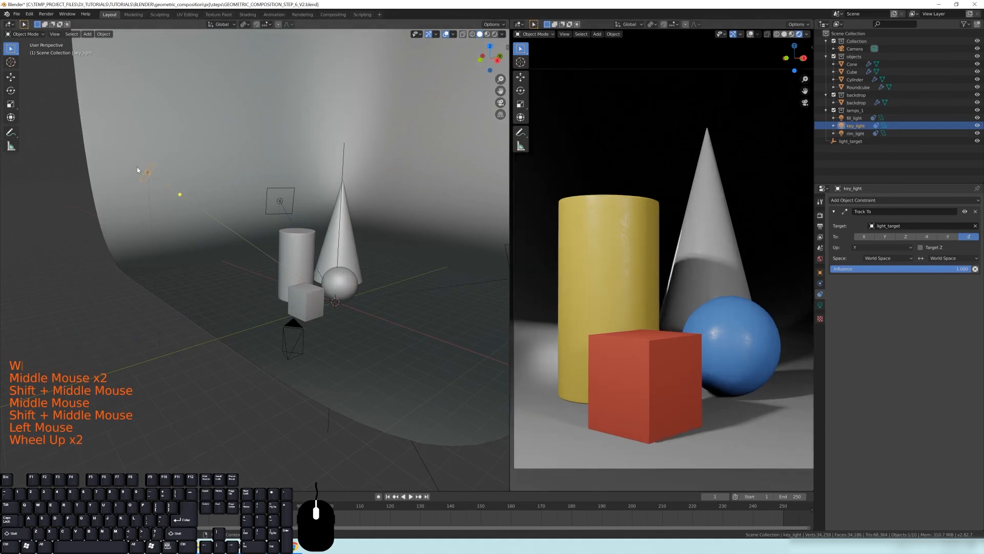
left_click(821, 304)
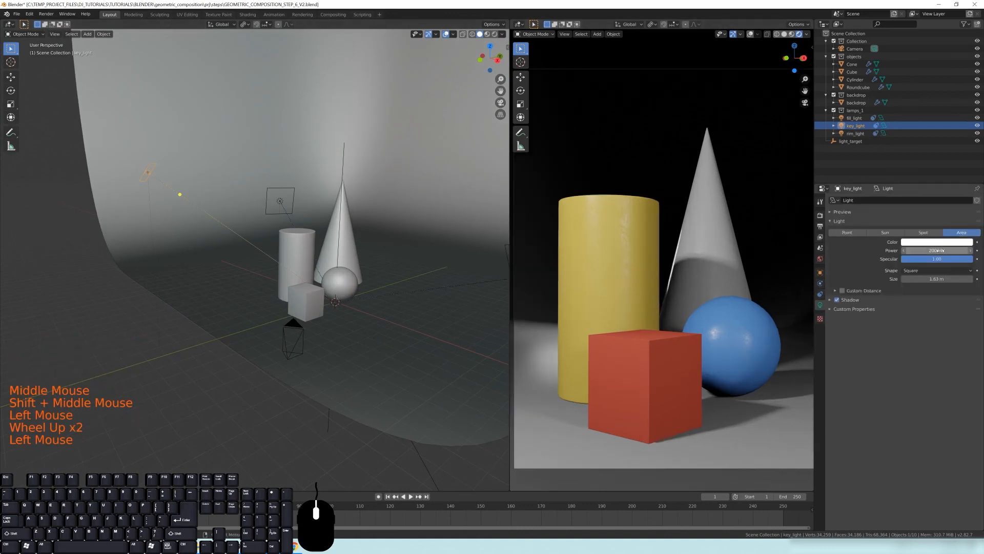
left_click(917, 251)
type("3000")
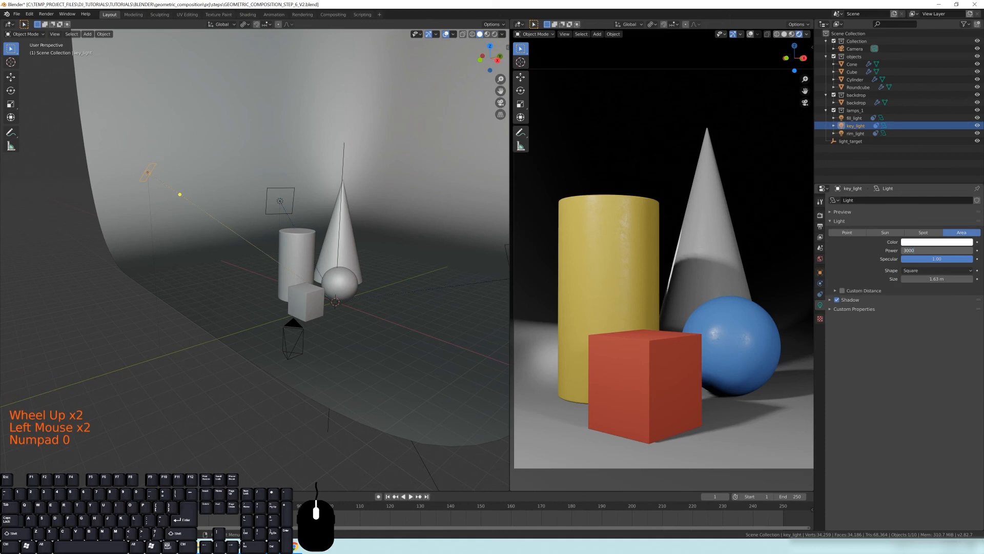
key("Return")
Select the fill light and set its power to 1500 W
middle_click(359, 301)
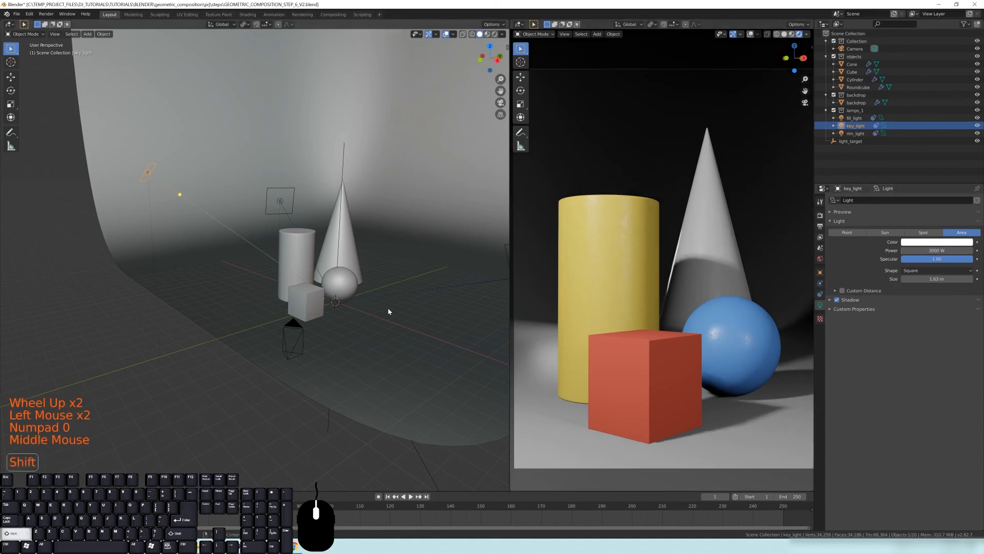
middle_click_drag(467, 272, 426, 276, "shift")
left_click(426, 278)
left_click(918, 250)
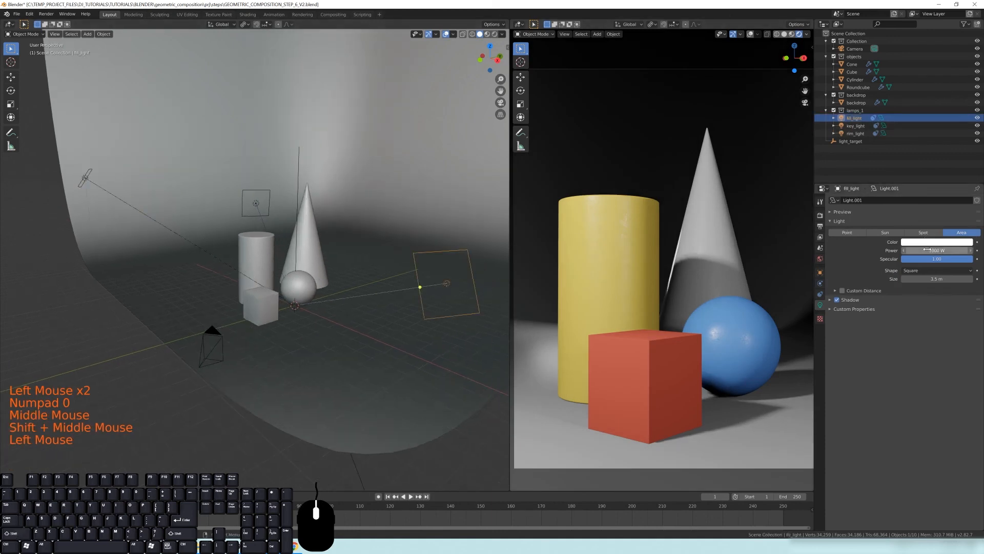
type("15")
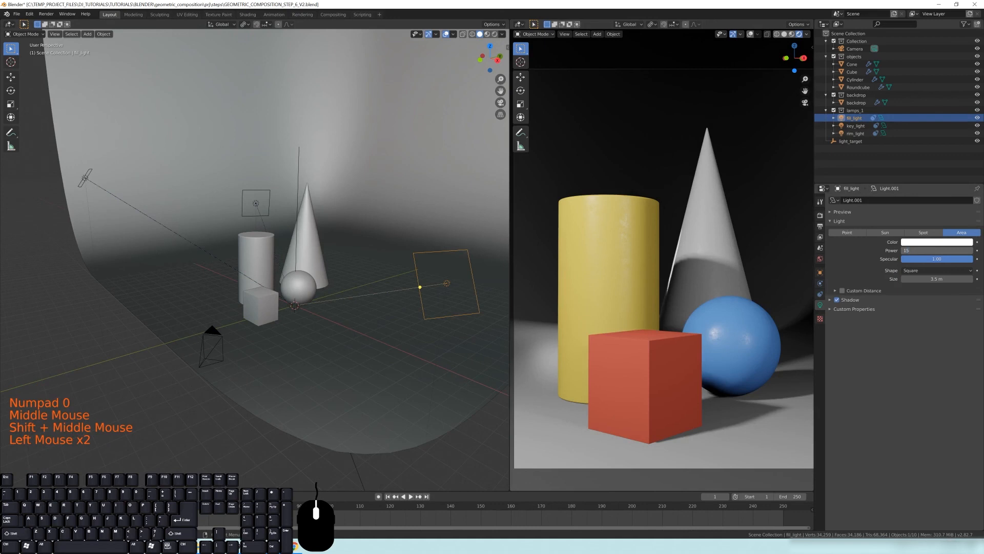
type("00")
key("Return")
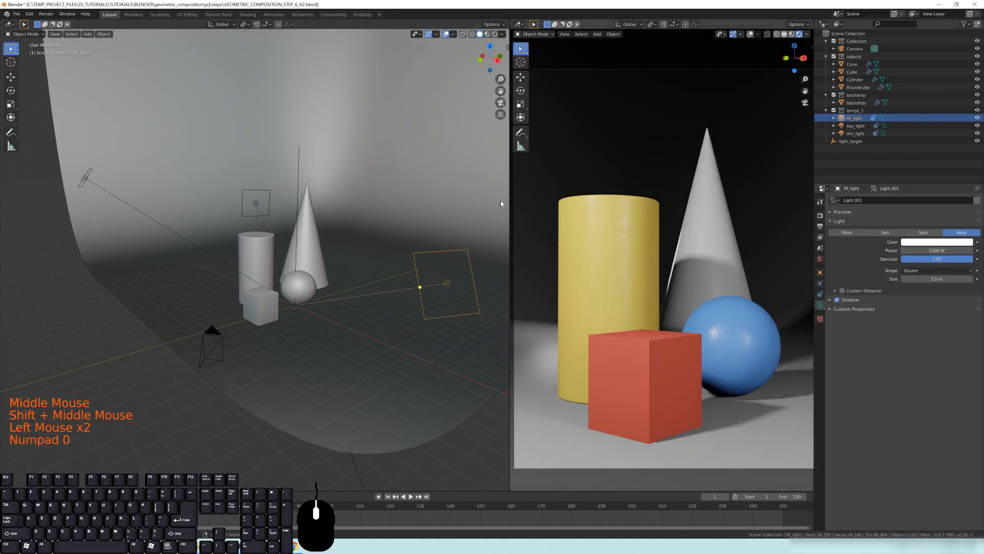
Select the rim light and set its power to 600 W
left_click(267, 211)
left_click(918, 250)
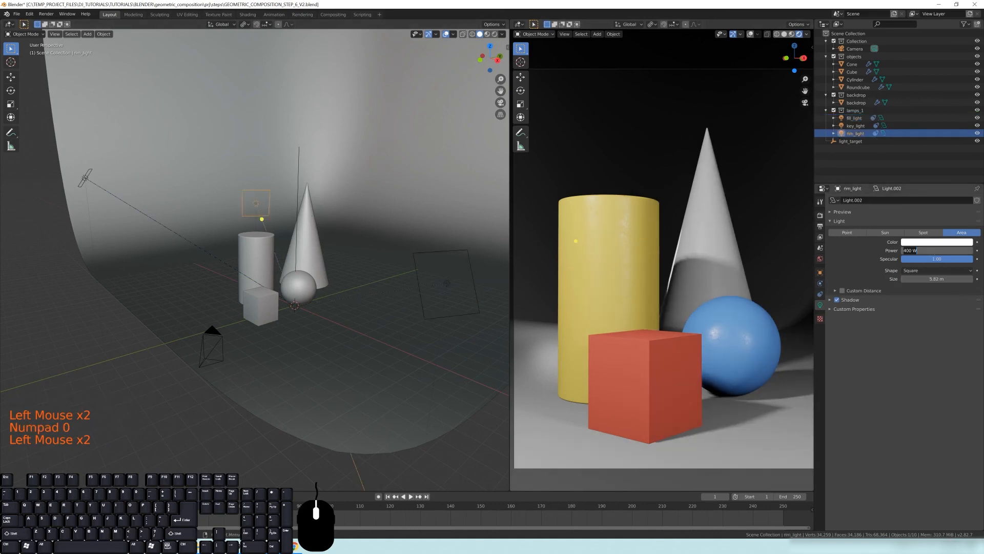
type("3000*2")
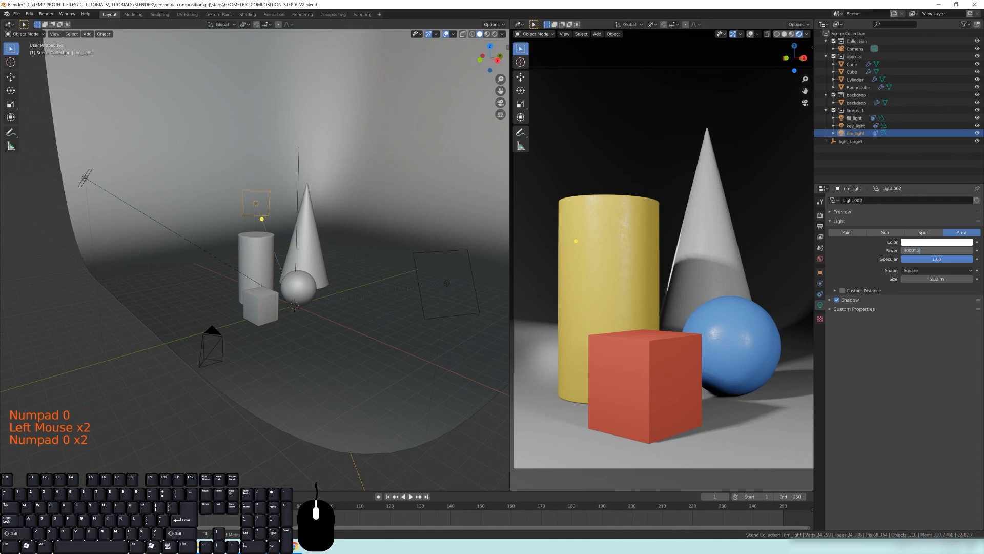
key("Return")
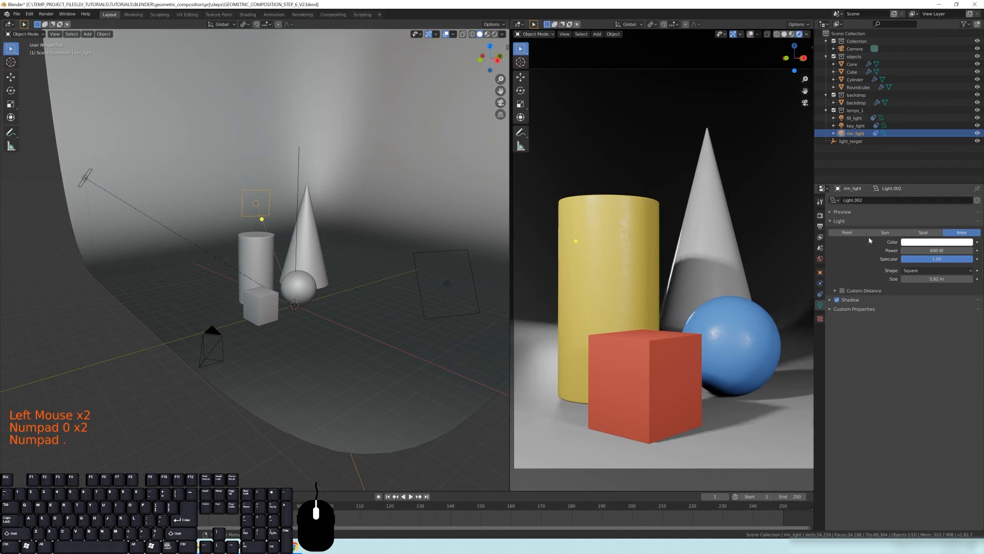
Set the world HDRI background strength to 0.1
scroll(698, 318, "down", 2)
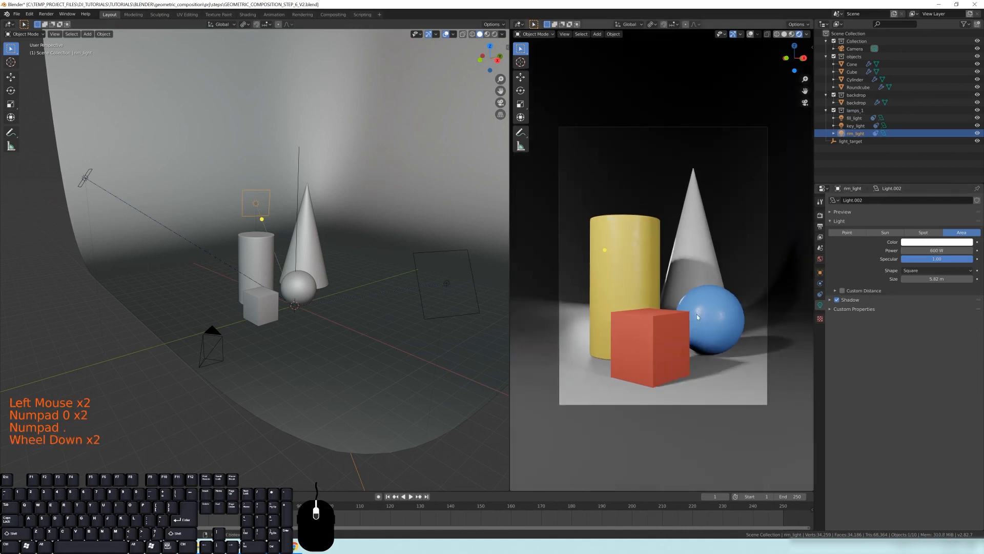
middle_click_drag(697, 318, 698, 321, "shift")
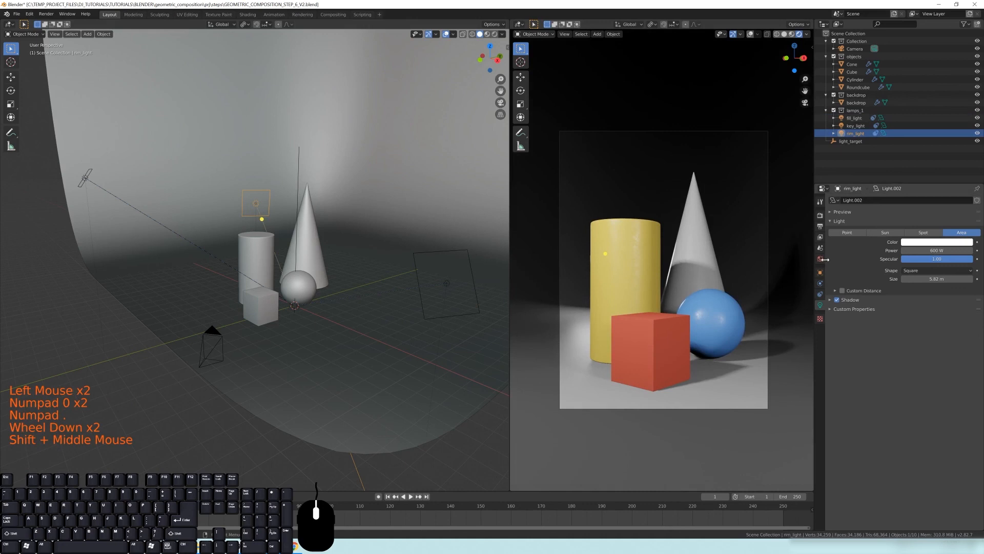
left_click(820, 259)
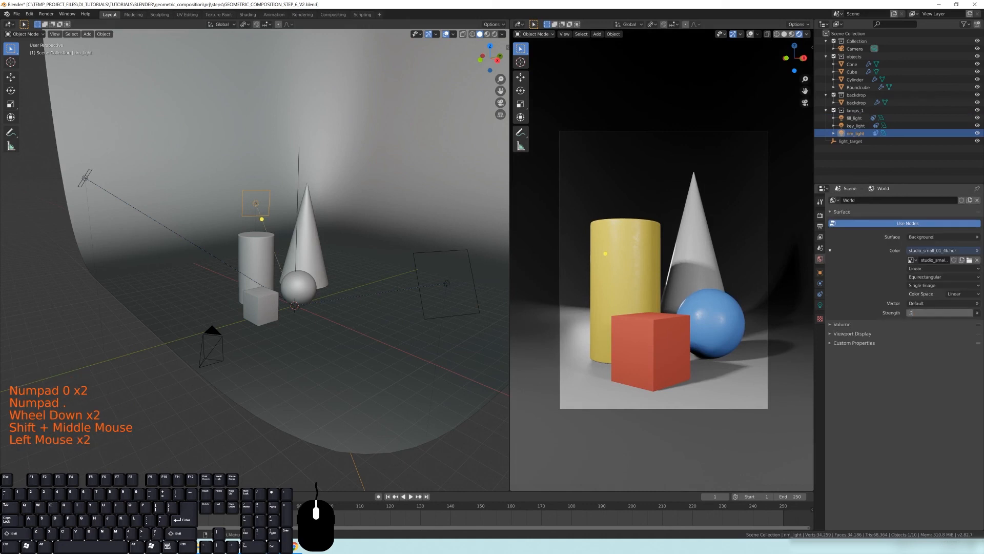
key("Return")
left_click(946, 312)
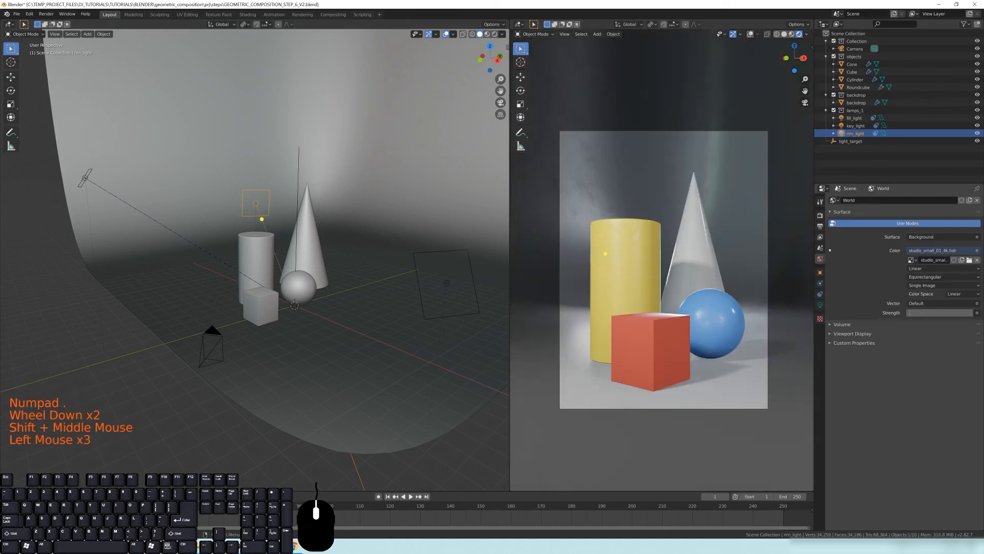
type(".1")
key("Return")
Examine the lit composition in the rendered viewport from different angles and zoom levels
scroll(672, 282, "up", 1)
middle_click_drag(684, 293, 668, 277, "shift")
scroll(737, 303, "up", 3)
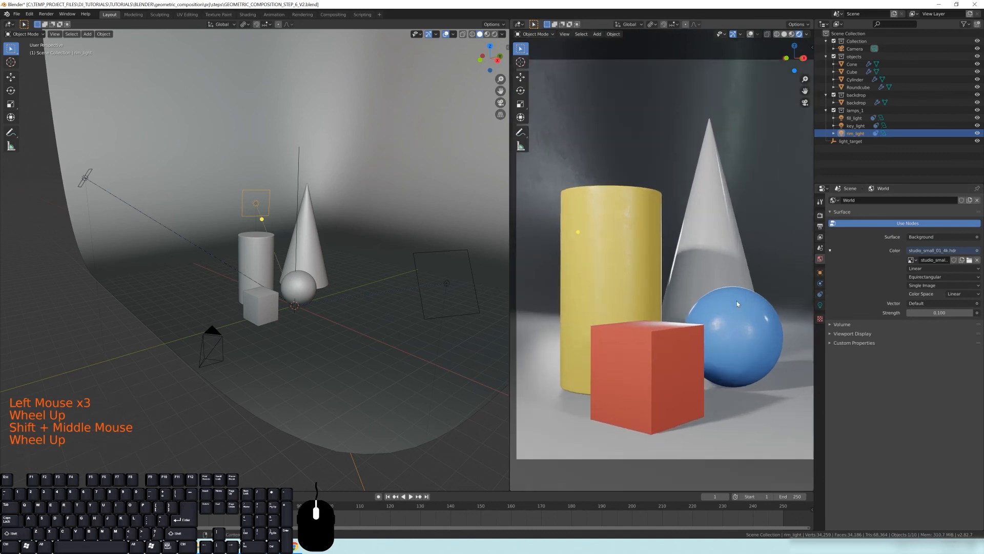
middle_click_drag(715, 330, 688, 252, "shift")
scroll(708, 266, "down", 1)
scroll(724, 273, "down", 1)
middle_click_drag(558, 255, 579, 261, "shift")
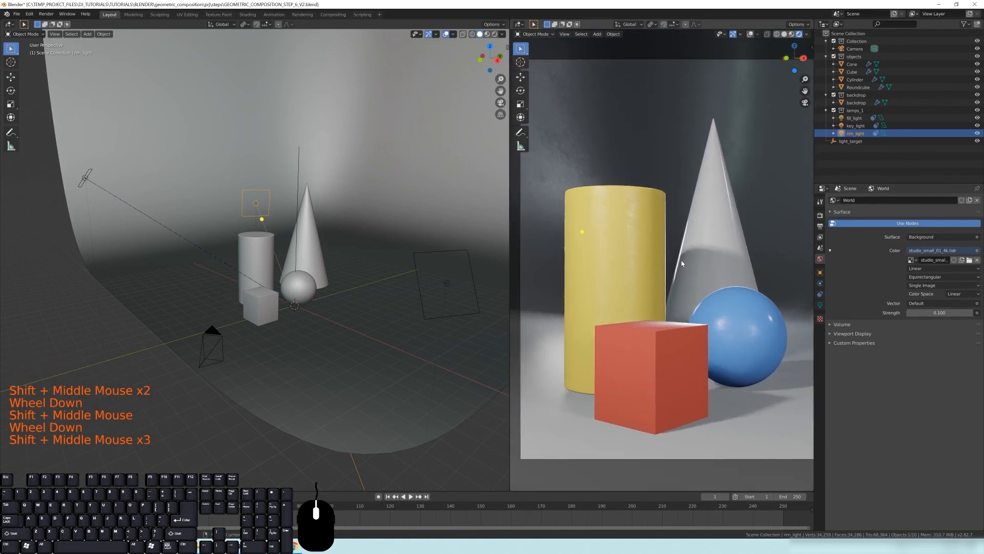
scroll(703, 299, "down", 1)
middle_click_drag(703, 298, 668, 280, "shift")
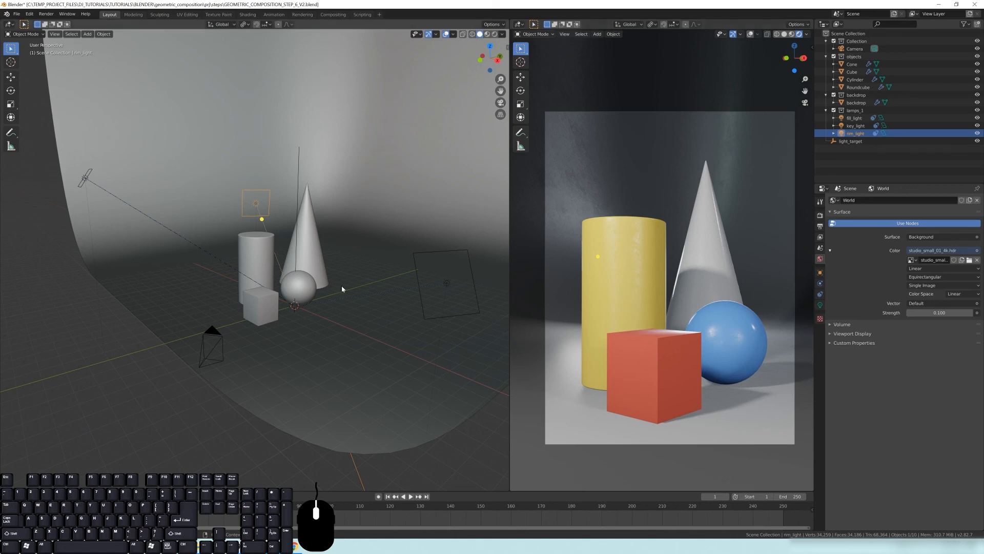
middle_click_drag(293, 247, 216, 263)
scroll(269, 254, "down", 3)
scroll(316, 260, "up", 2)
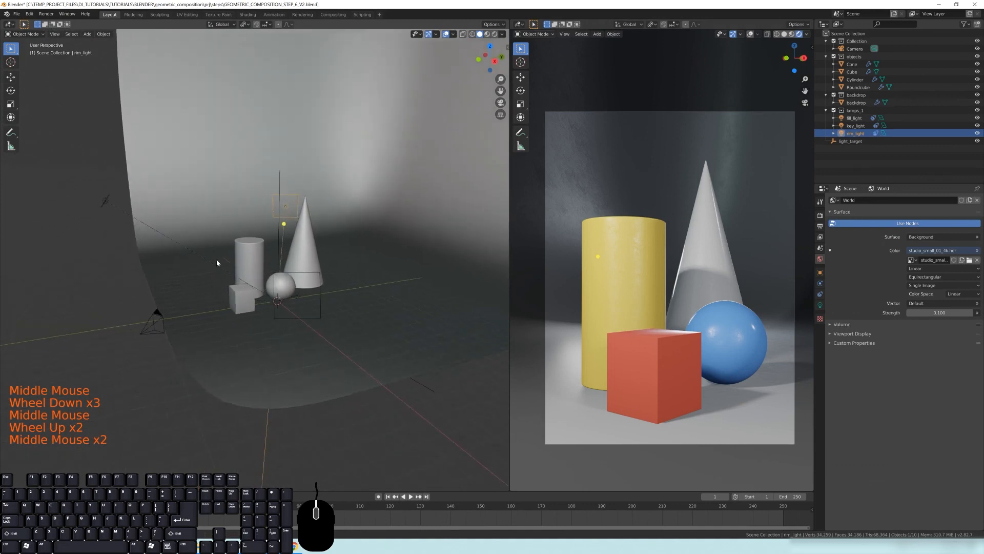
middle_click_drag(278, 263, 383, 284)
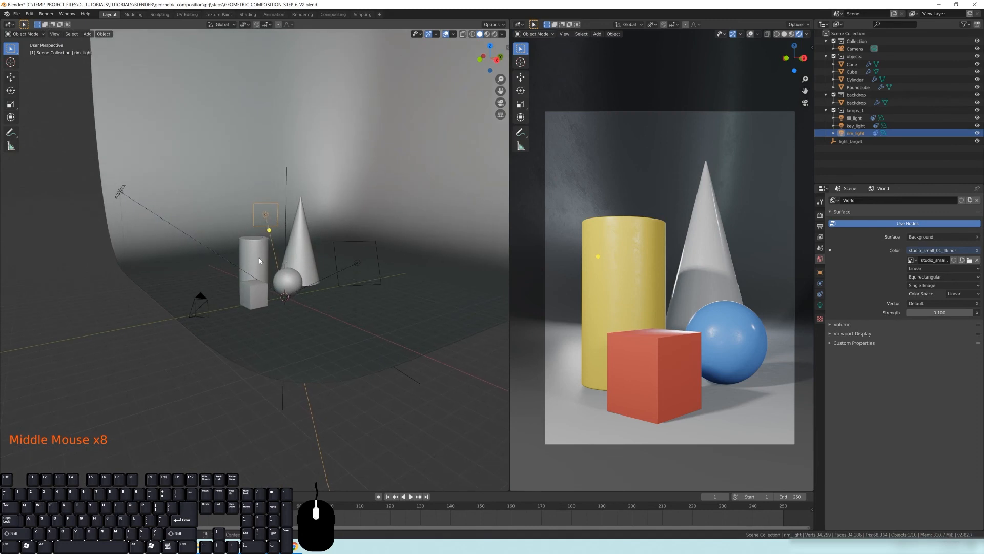
middle_click_drag(259, 260, 254, 263)
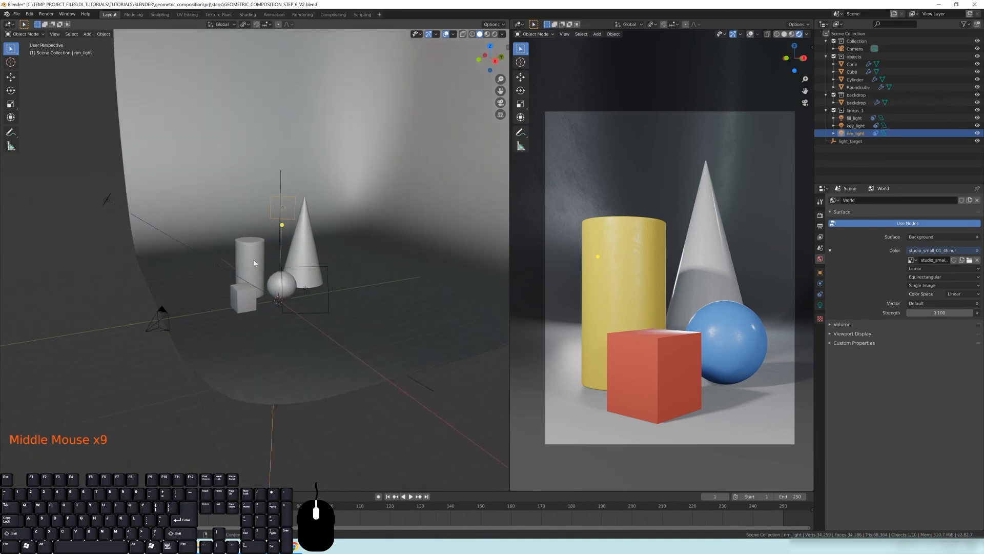
Toggle the lamps collection off and back on to compare the lighting
left_click(834, 110)
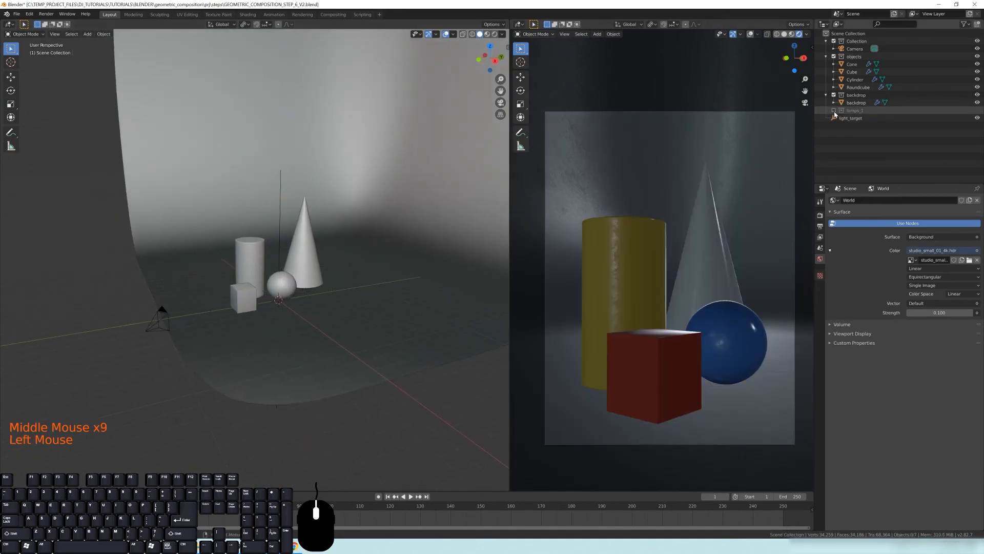
left_click(834, 110)
left_click(834, 111)
left_click(834, 111)
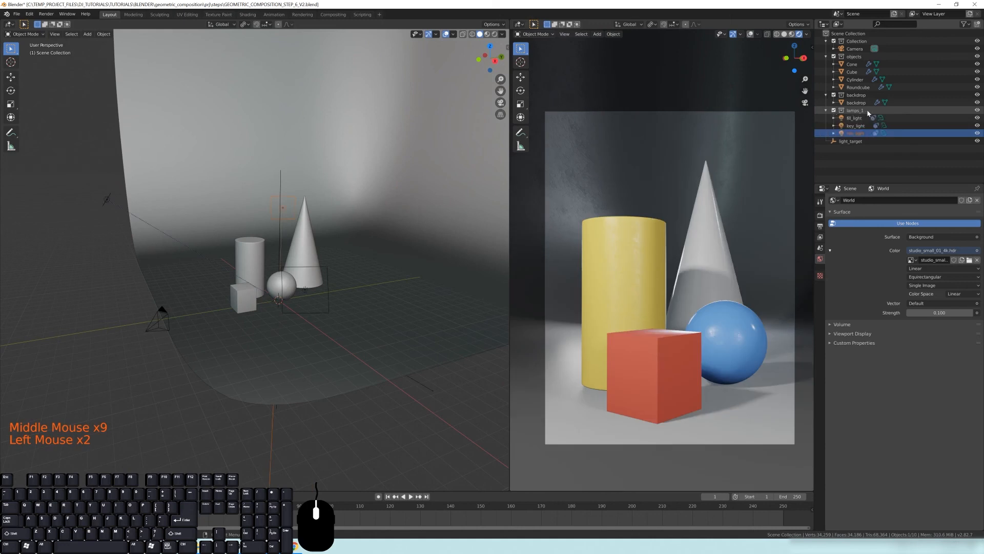
Rename the lamps collection to 3_point
double_click(853, 110)
type("3_point")
key("Return")
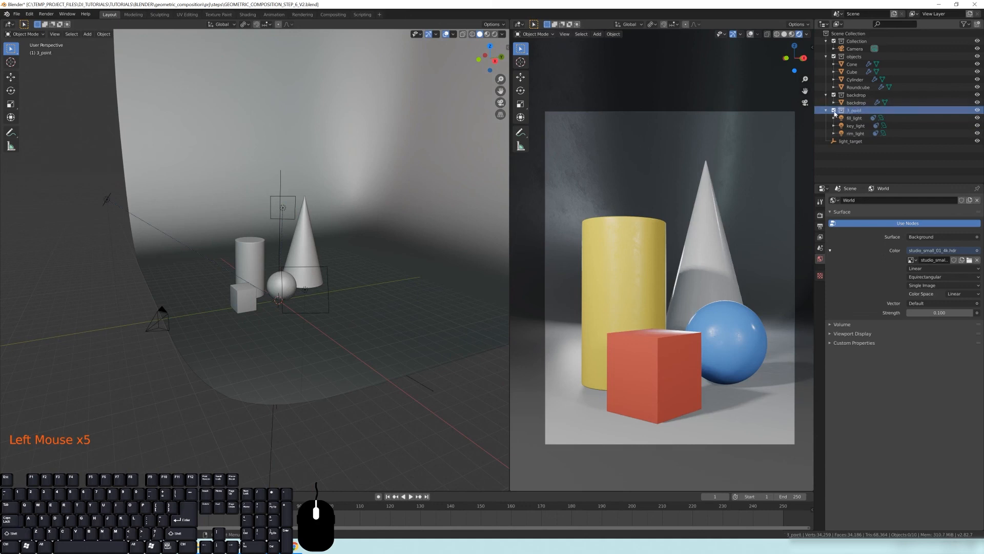